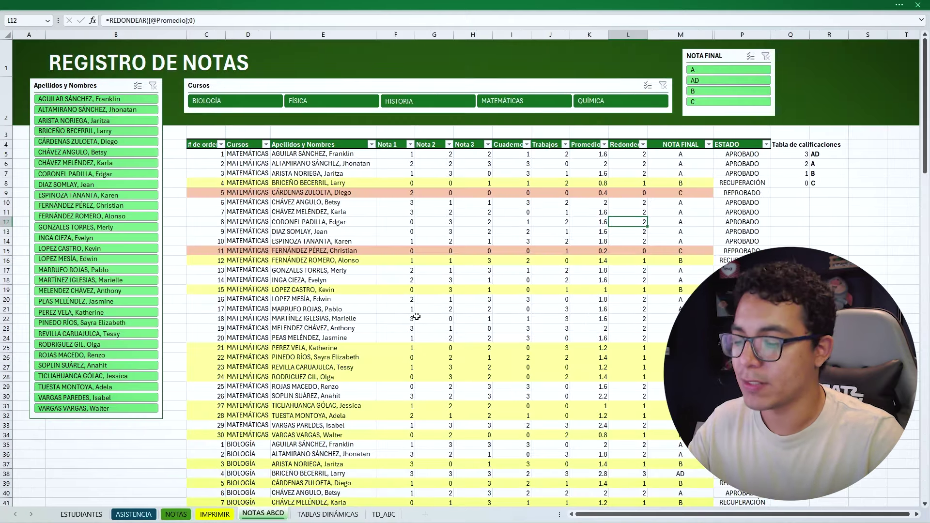
- Scroll up and left through the NOTAS ABCD sheet back to its top-left area
ctrl+scroll(422, 332, up, 1)
ctrl+scroll(391, 300, up, 1)
scroll(391, 300, up, 1)
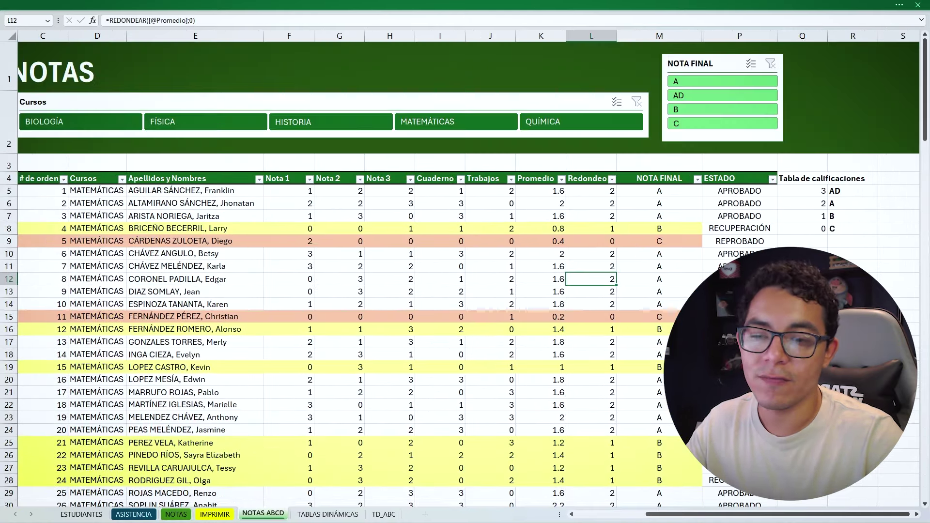
scroll(589, 385, left, 2)
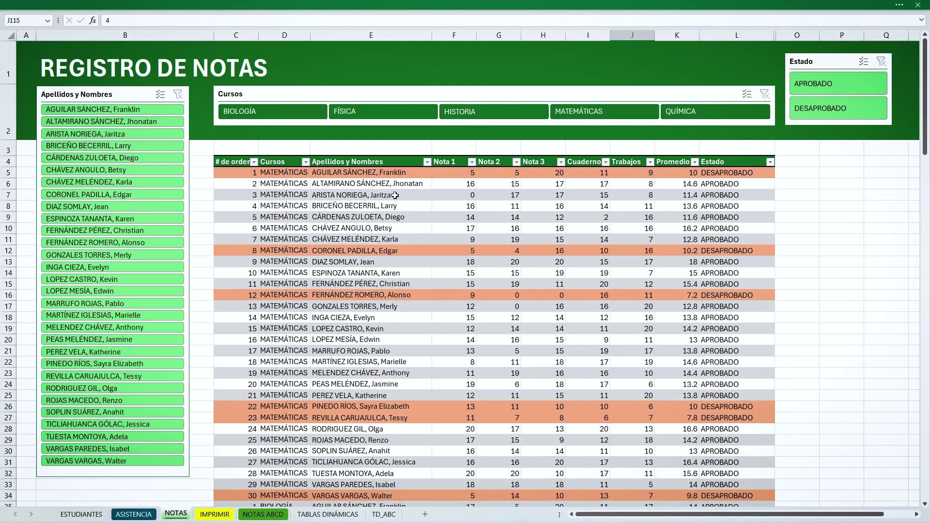
- Filter the table with the slicers to QUÍMICA and one student, leaving one row with Promedio 14.2
click(563, 114)
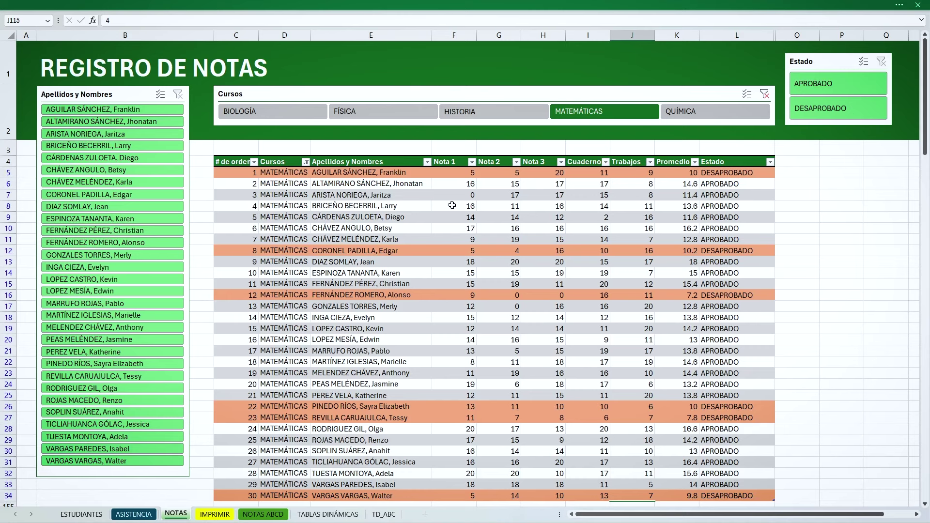
click(699, 120)
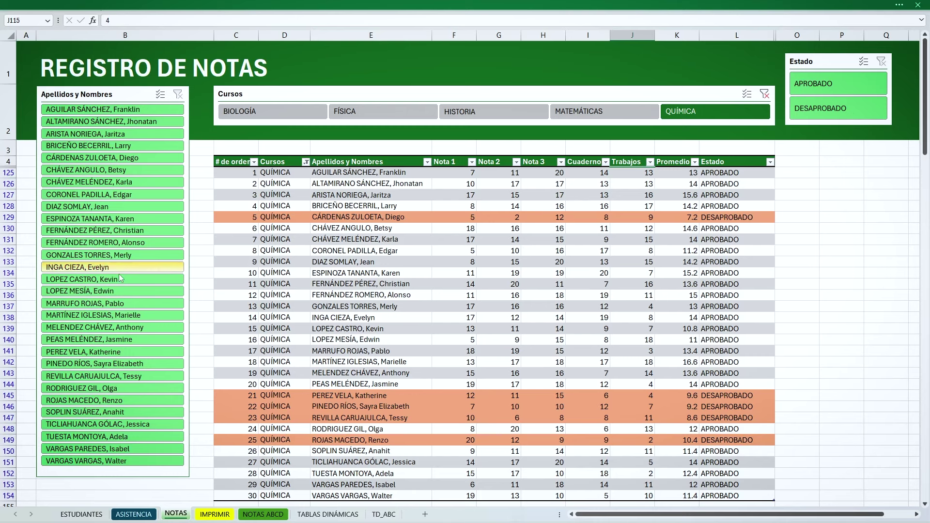
click(107, 207)
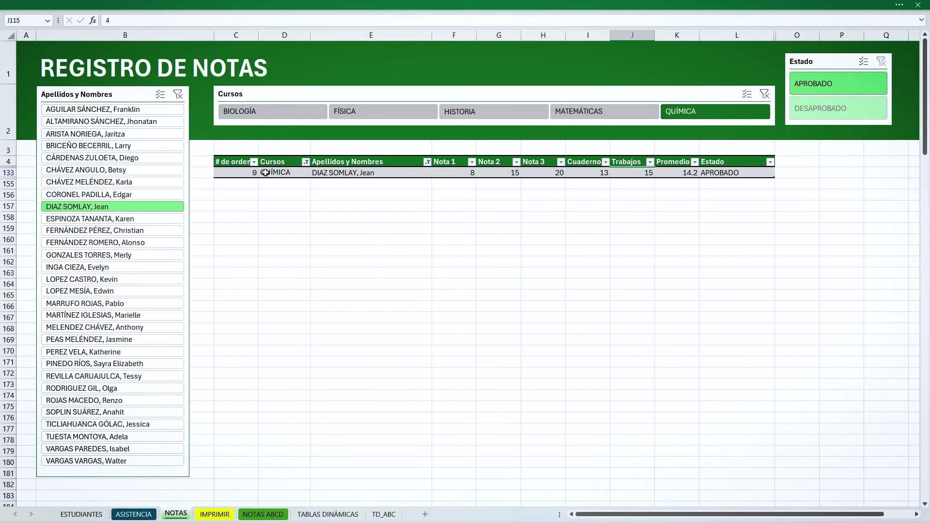
- Clear the course filter, add two more students, then filter to FÍSICA for three rows
click(764, 93)
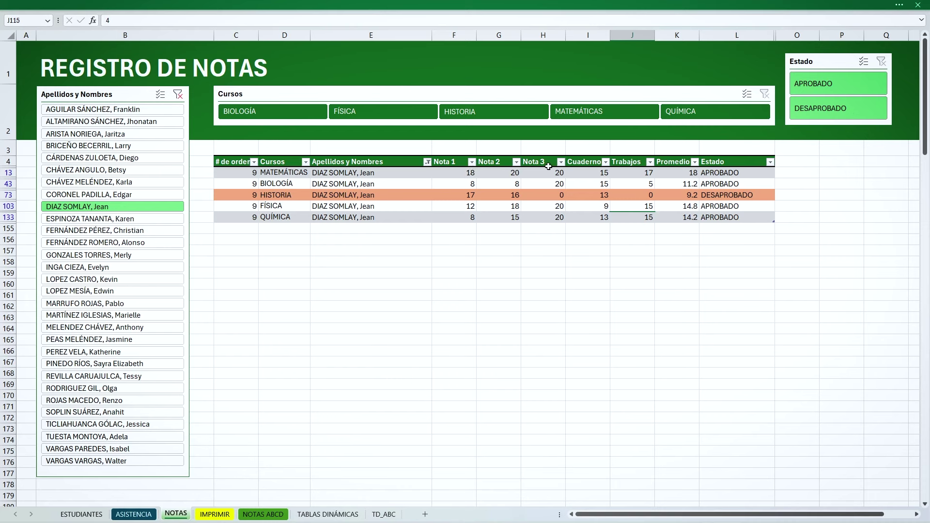
click(275, 196)
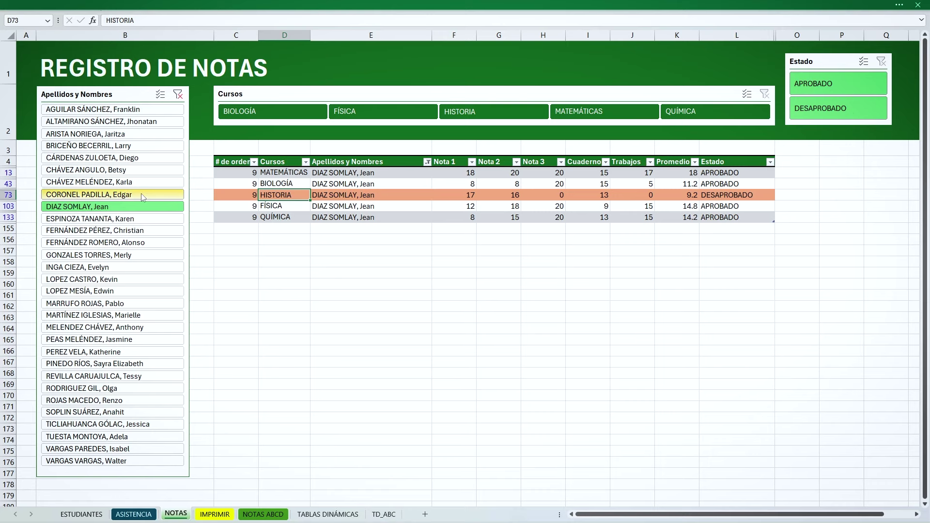
ctrl+click(123, 194)
ctrl+click(123, 181)
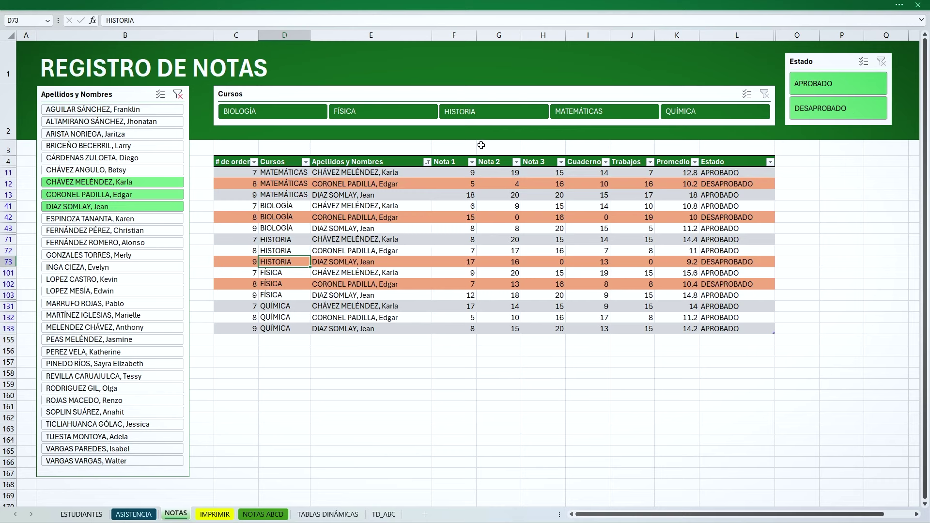
click(344, 111)
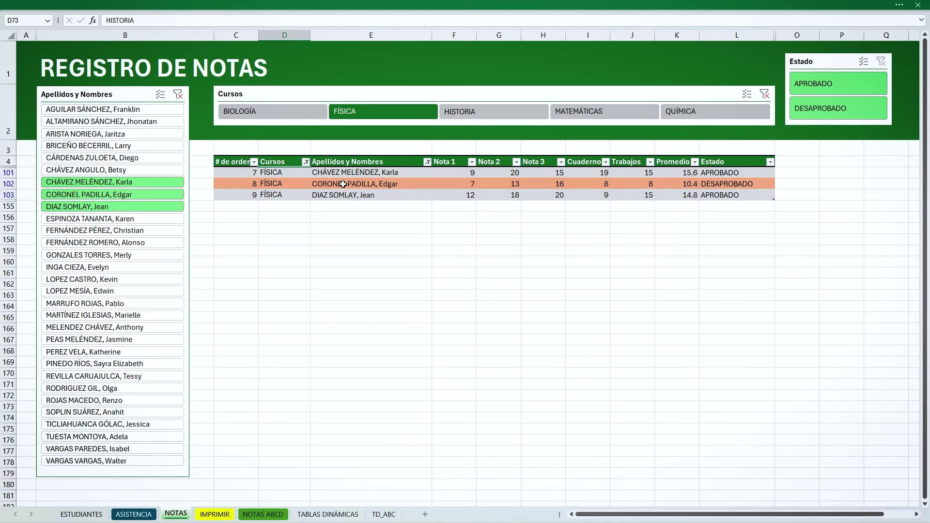
- Clear the name filter, try DESAPROBADO then APROBADO in Estado, then clear the status filter
click(178, 95)
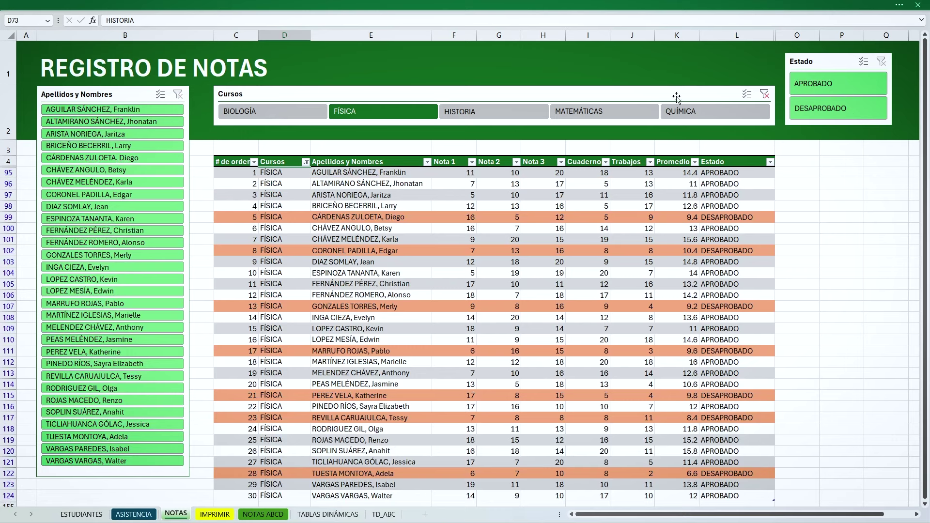
click(804, 108)
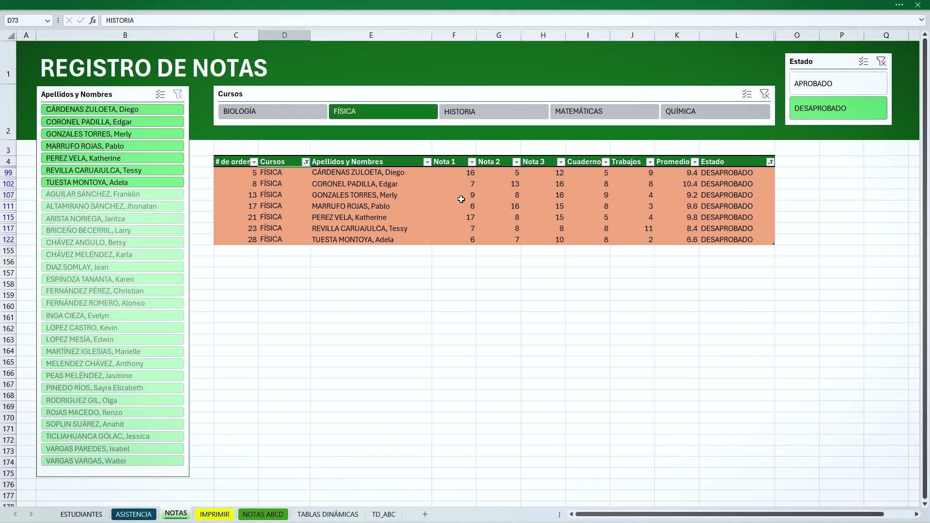
click(818, 84)
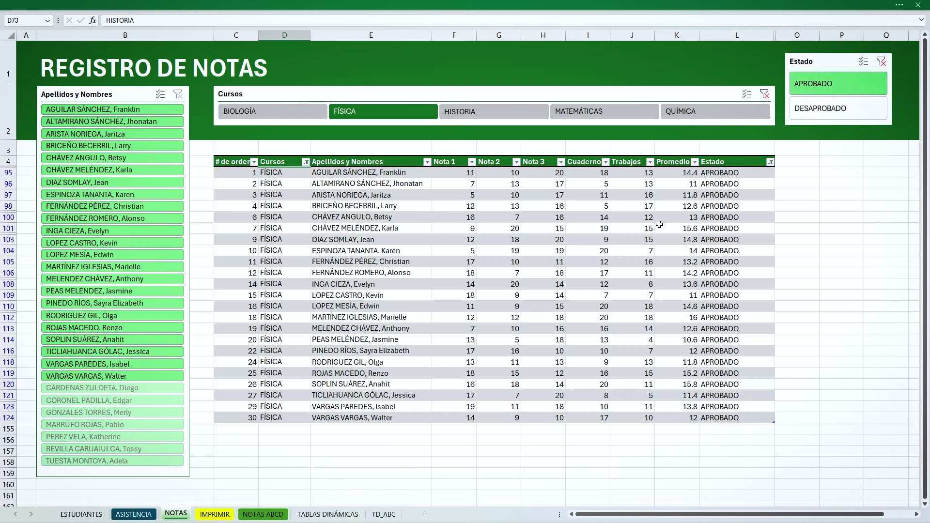
click(881, 61)
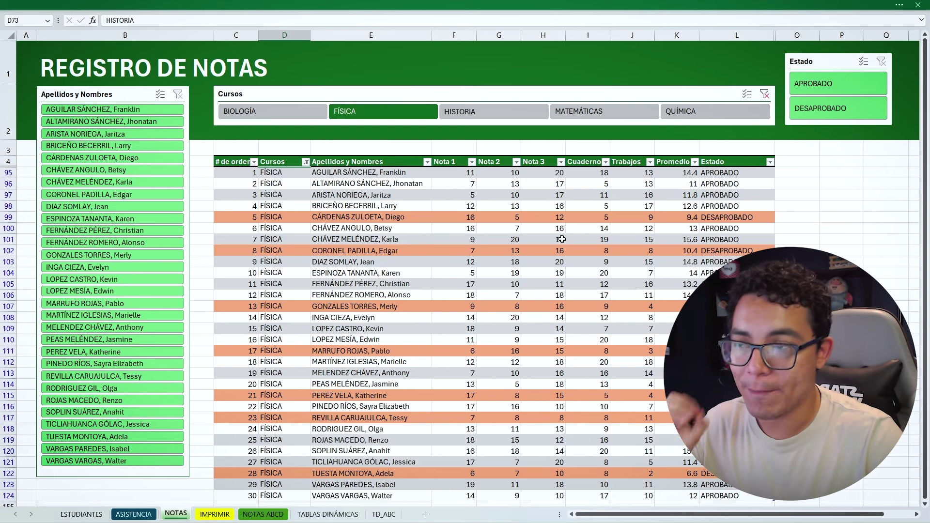
- Go to the ESTUDIANTES sheet and select its column of student names
click(81, 513)
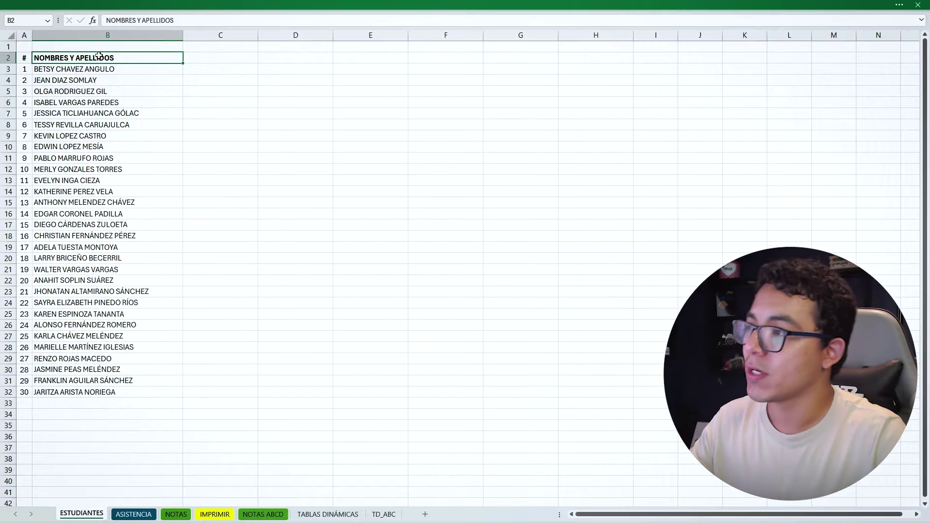
drag(99, 55, 101, 390)
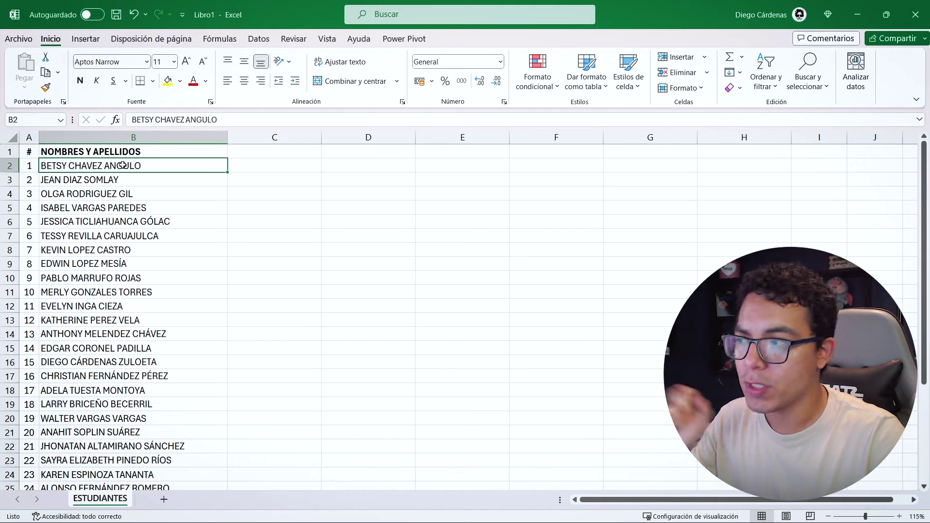
- Select the 30 student names in B2:B31 and copy them with Ctrl+C
drag(128, 183, 118, 412)
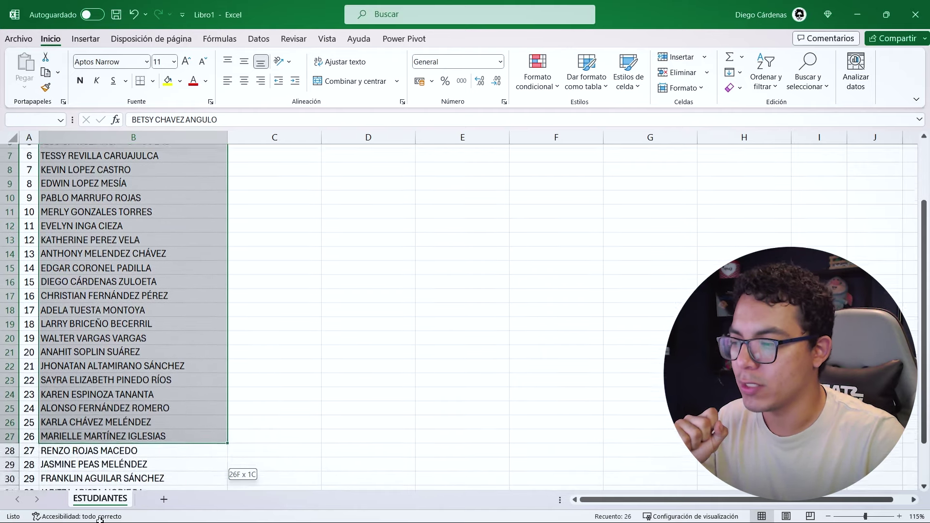
drag(118, 413, 94, 446)
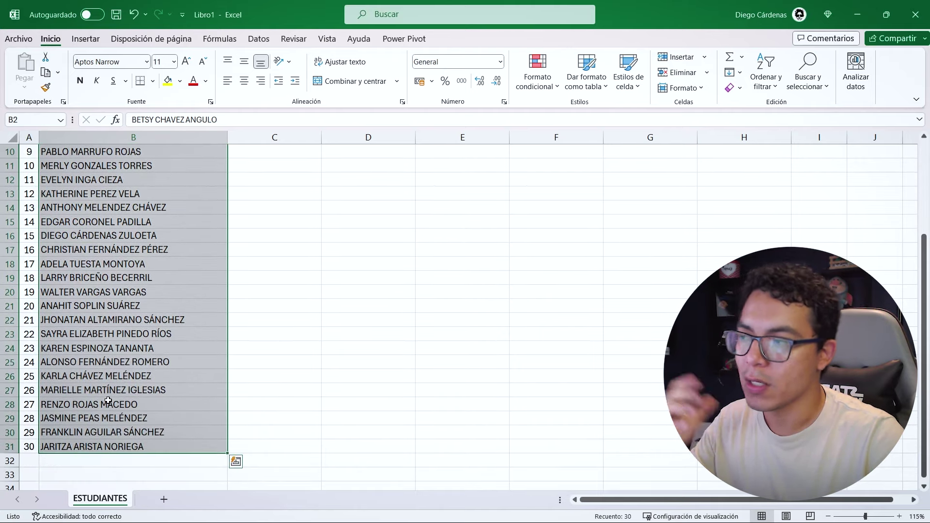
scroll(141, 358, up, 3)
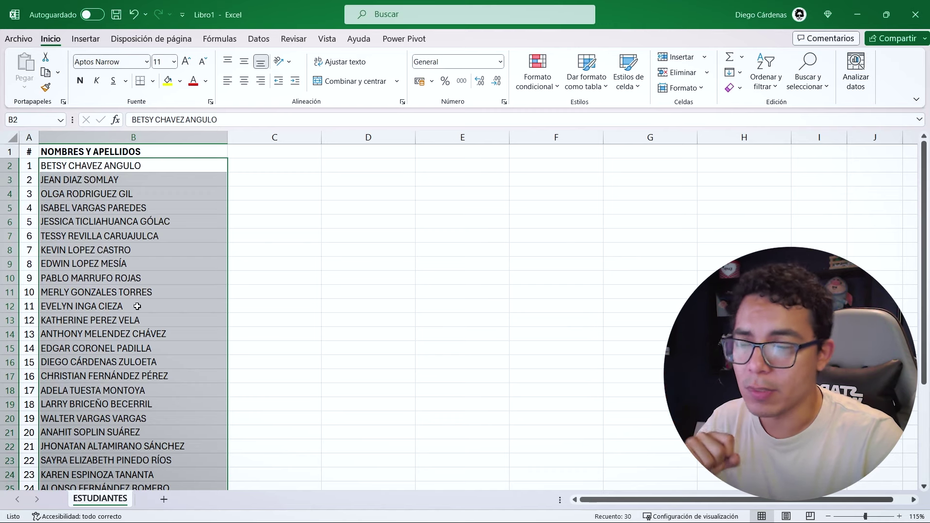
click(68, 165)
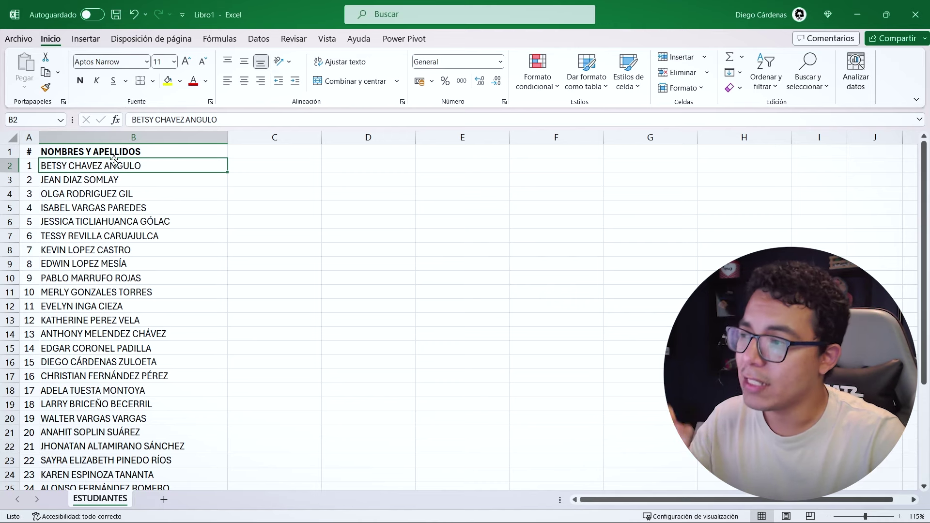
drag(123, 163, 129, 410)
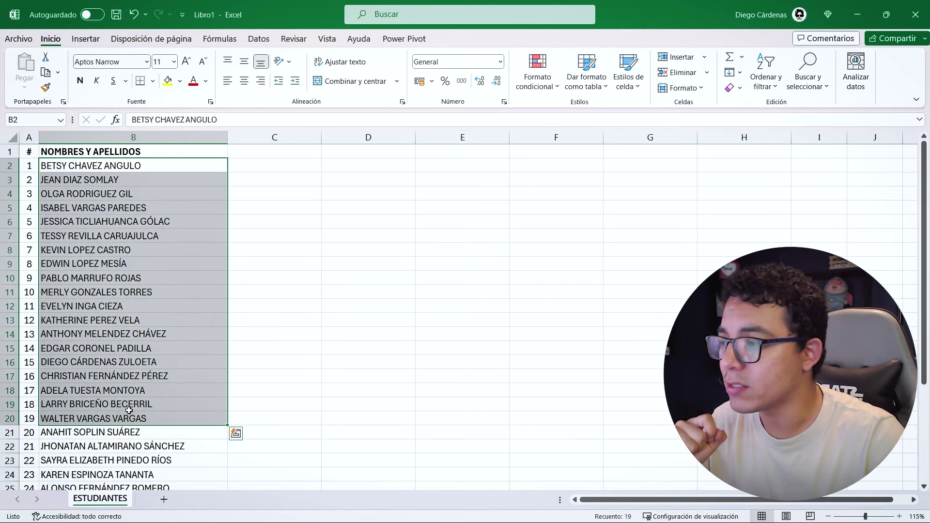
click(276, 169)
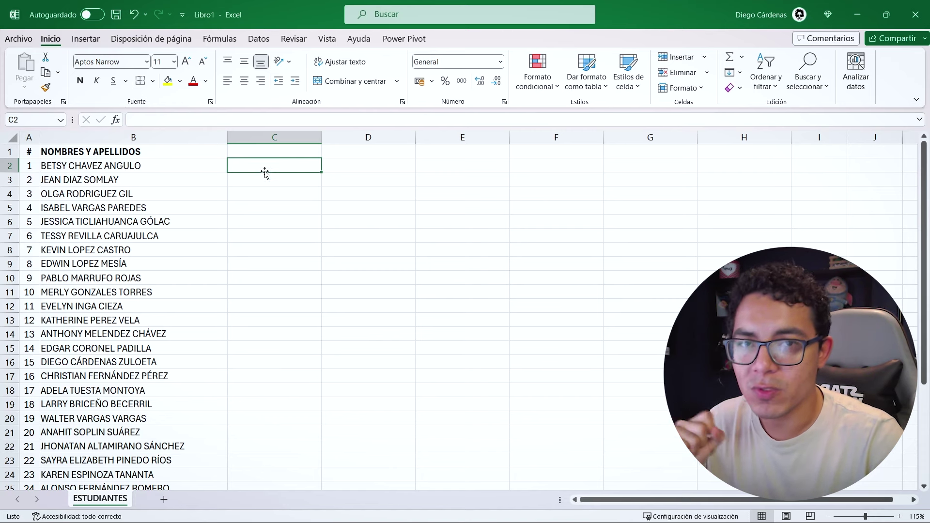
mouse_move(130, 165)
mouse_down()
mouse_move(135, 521)
mouse_move(139, 434)
mouse_up()
key(ctrl+c)
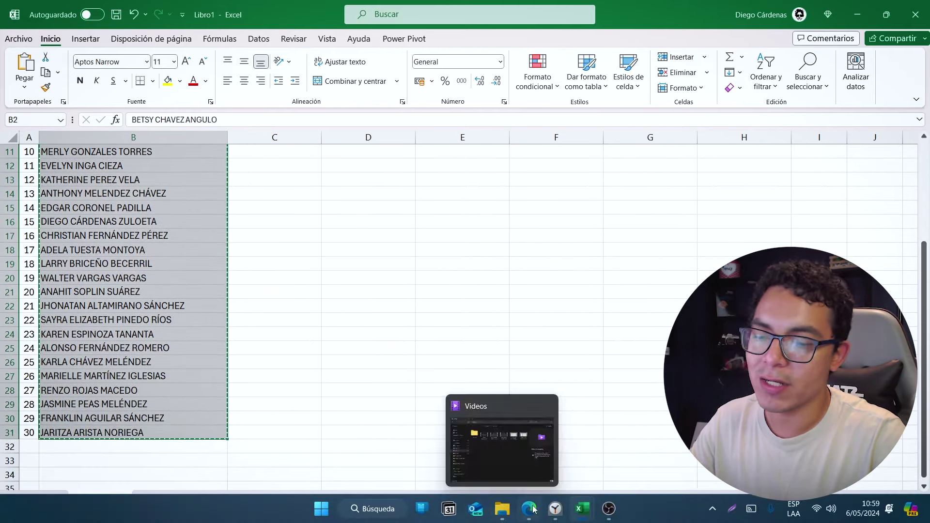
- Send ChatGPT the 'APELLIDO1 APELLIDO2, Nombres' formatting request with the pasted name list
click(529, 509)
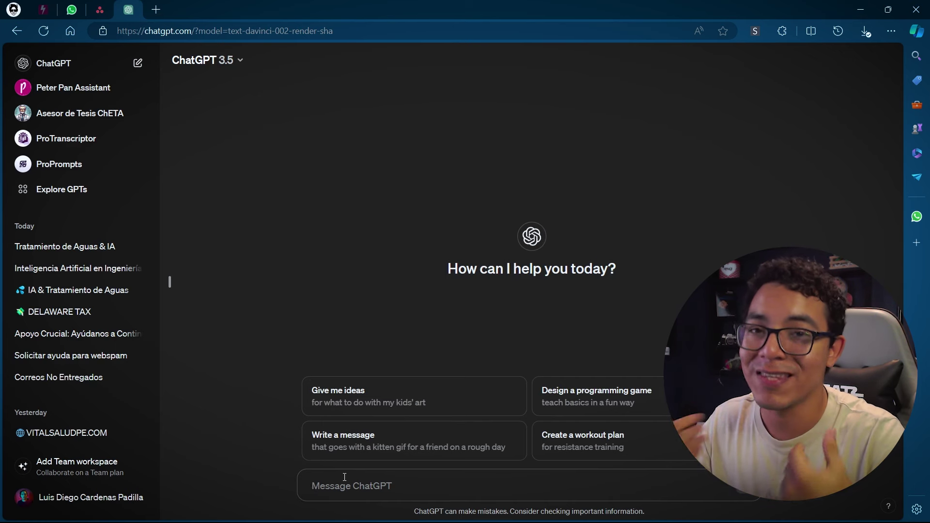
key(ctrl+v)
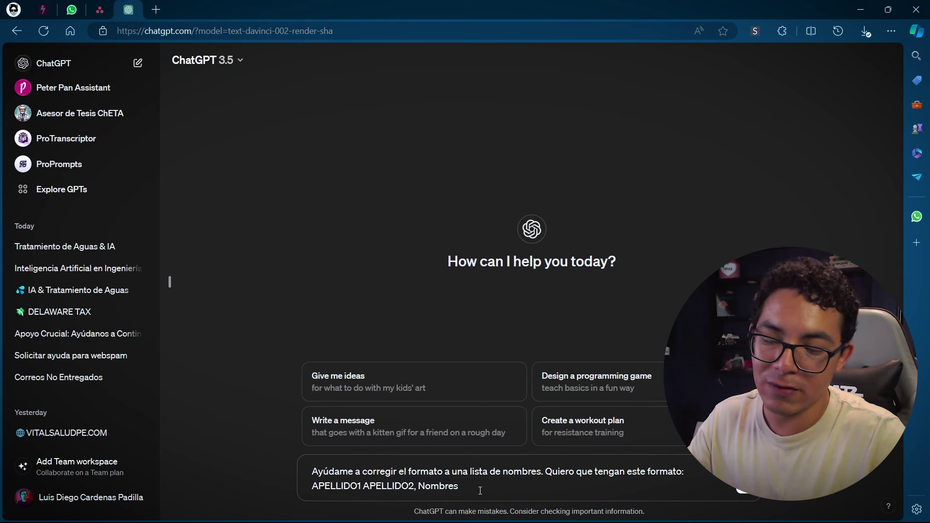
key(shift+Return)
key(ctrl+v)
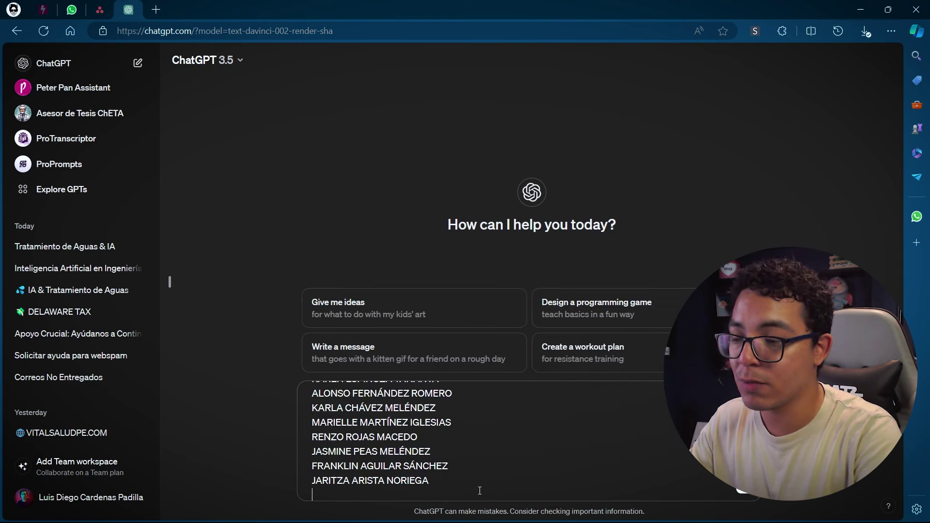
key(Return)
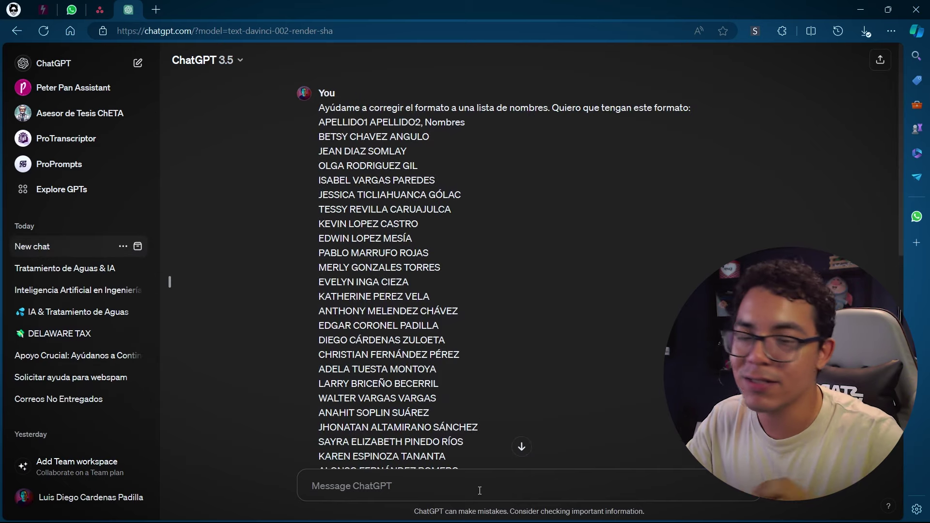
- Copy ChatGPT's reformatted surname-first list and return to the Libro1 workbook
scroll(507, 413, down, 5)
scroll(491, 307, down, 3)
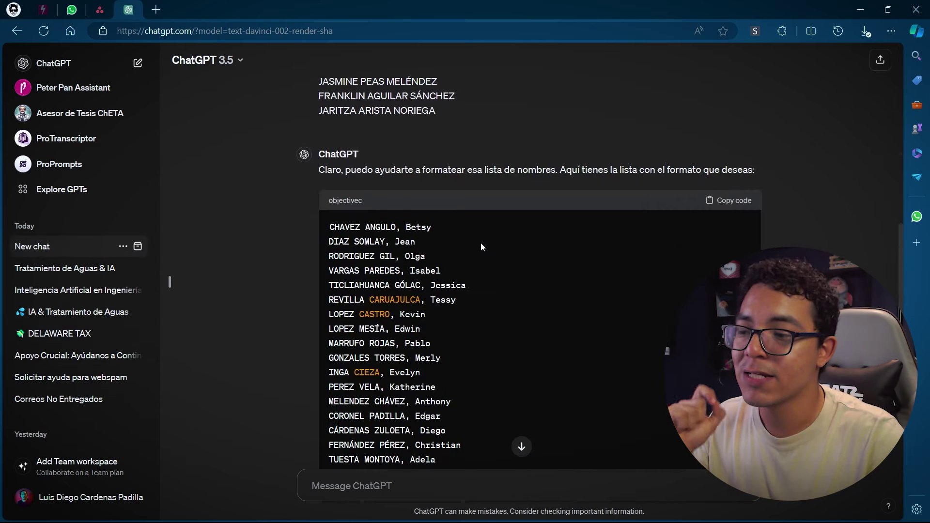
scroll(469, 222, down, 1)
scroll(470, 222, down, 1)
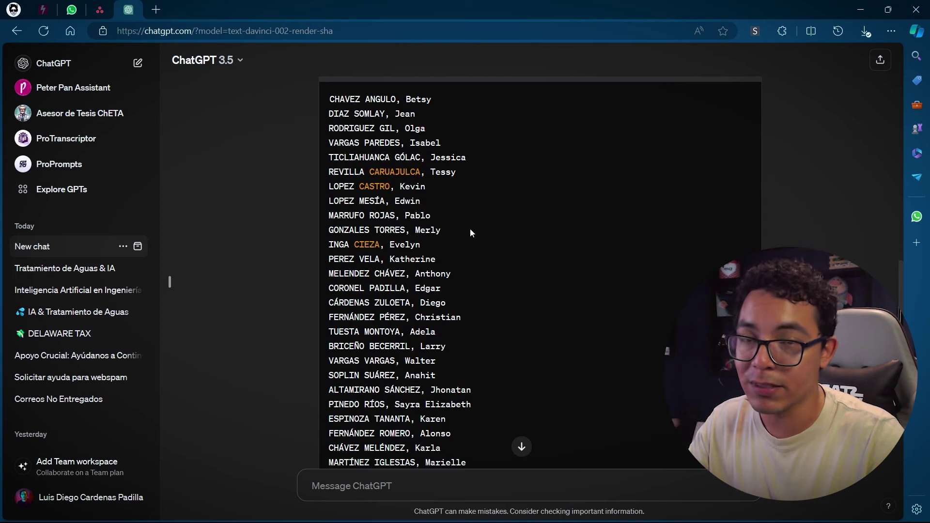
scroll(470, 230, down, 2)
scroll(472, 239, up, 5)
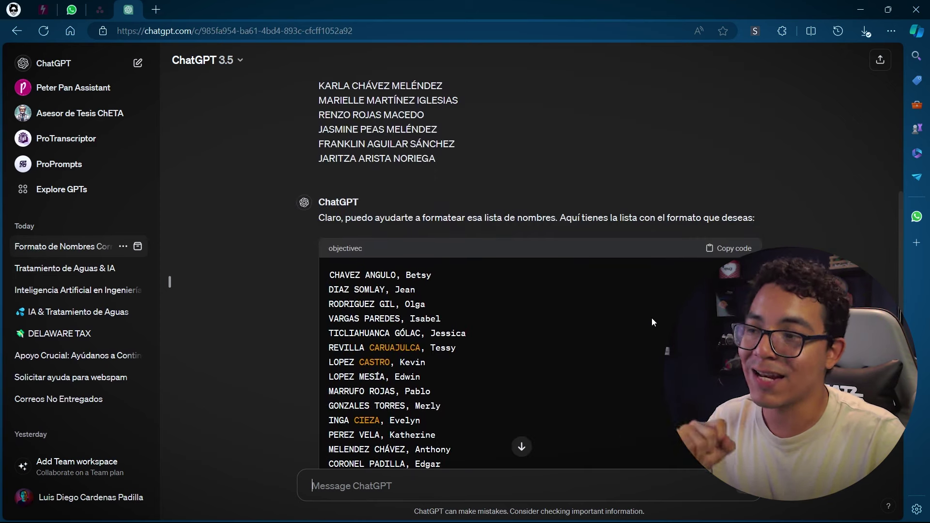
scroll(460, 320, up, 7)
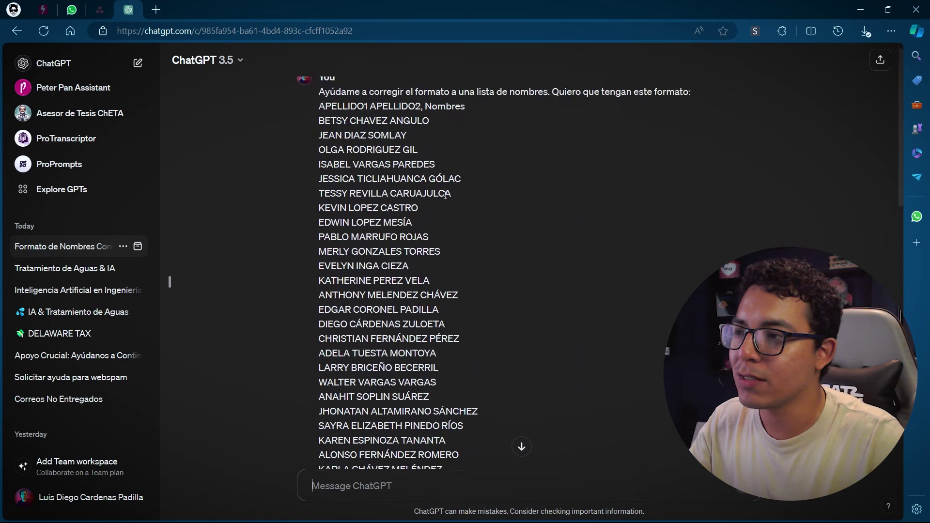
drag(320, 140, 442, 131)
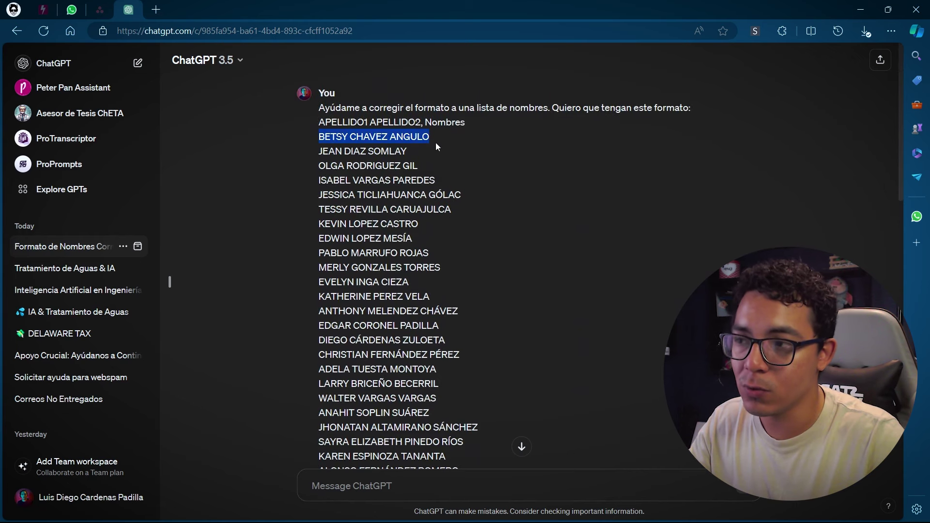
scroll(435, 143, down, 5)
scroll(431, 151, down, 2)
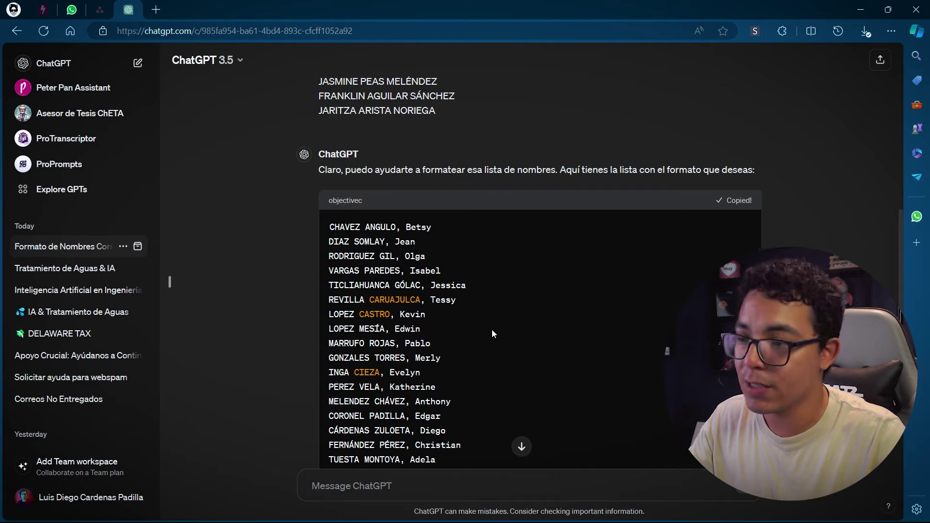
key(alt+Tab)
- Paste the surname-first names into column C starting at C2
scroll(291, 271, up, 2)
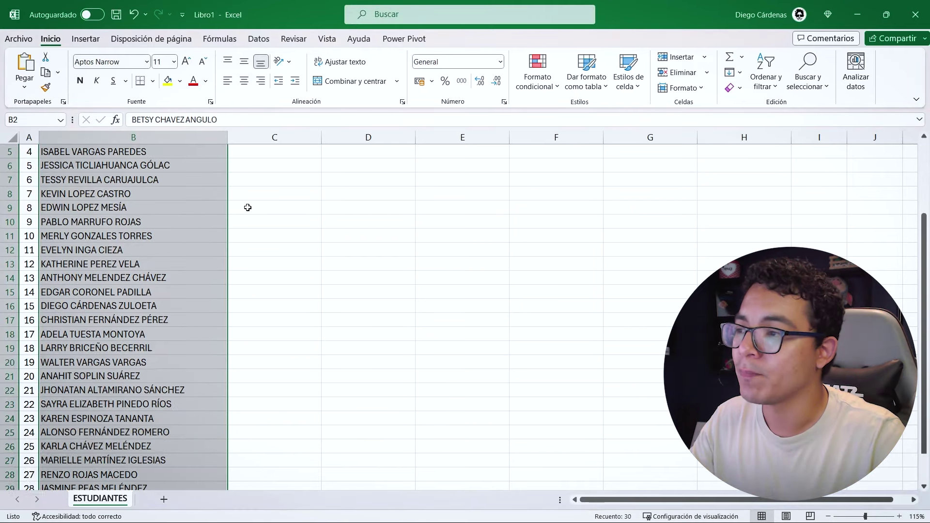
scroll(247, 204, up, 2)
click(258, 165)
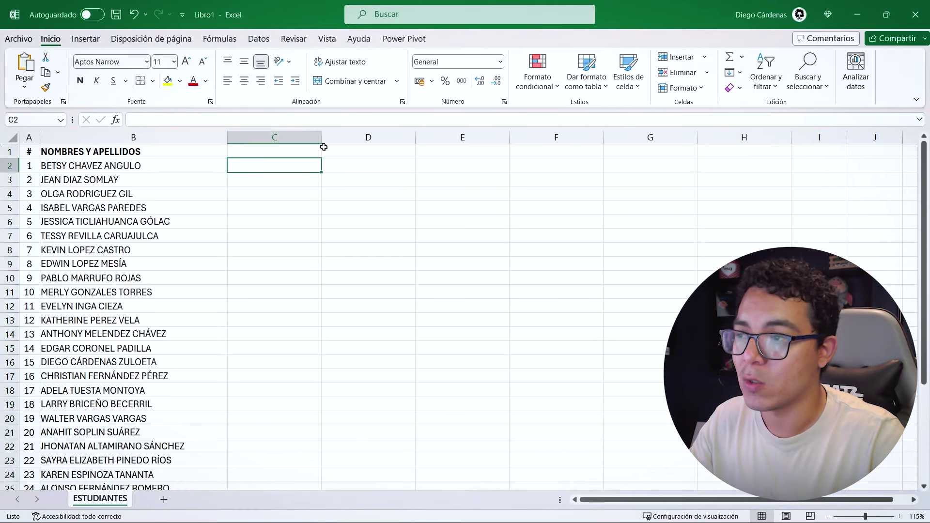
click(24, 87)
click(25, 126)
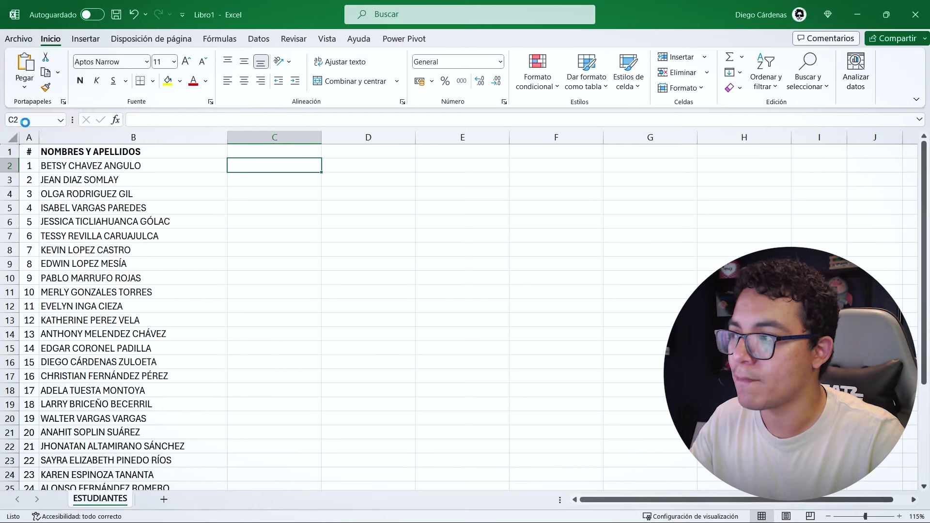
- Widen column C so the pasted names fit
click(301, 138)
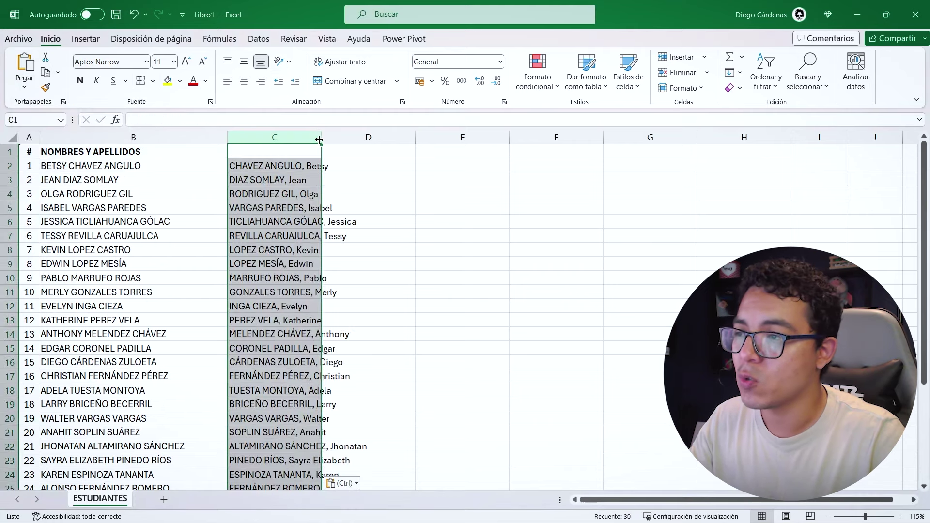
drag(321, 137, 384, 142)
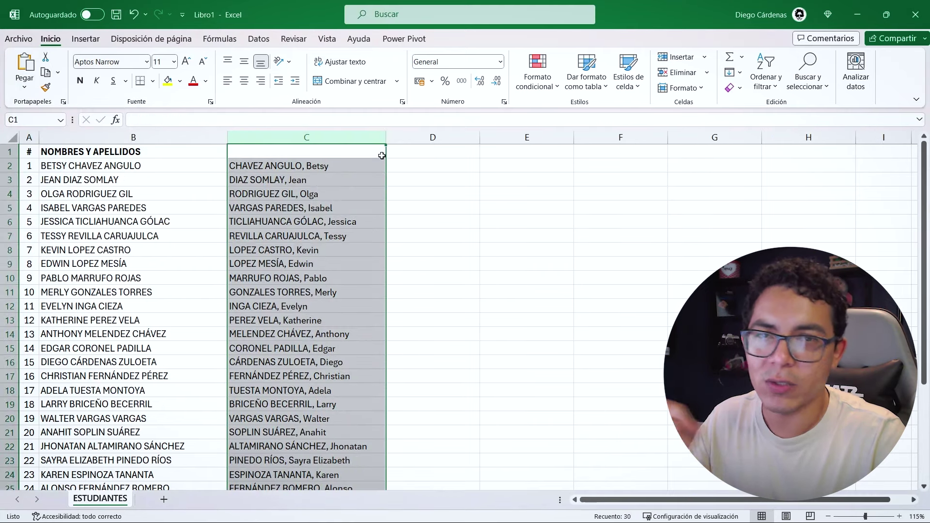
click(357, 167)
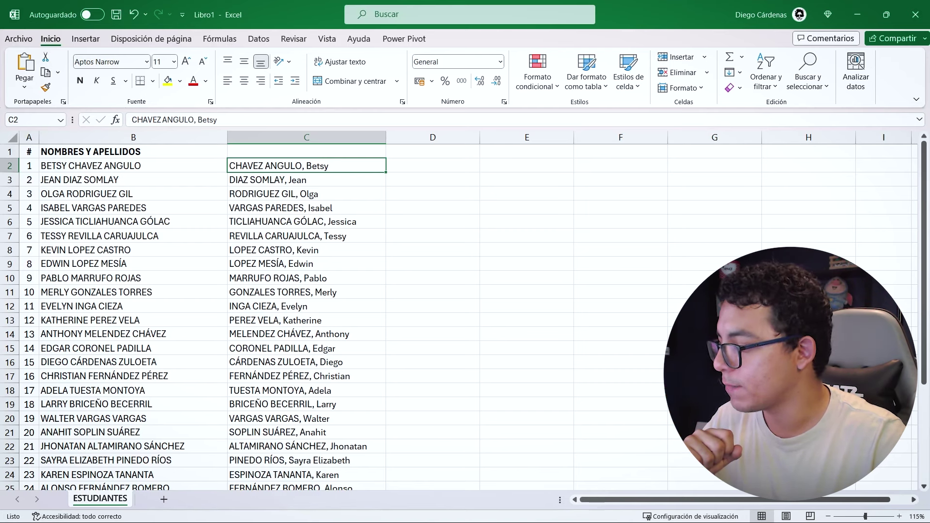
key(alt+Tab)
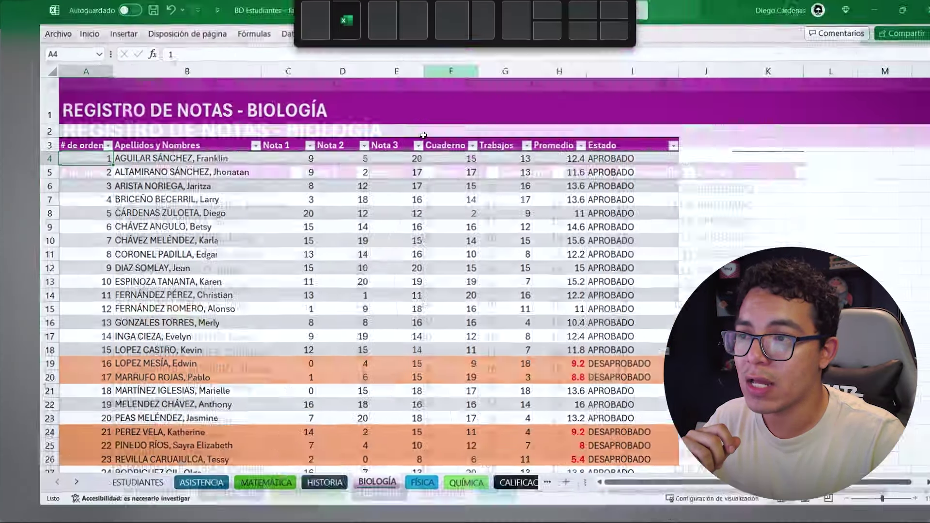
drag(223, 127, 228, 3)
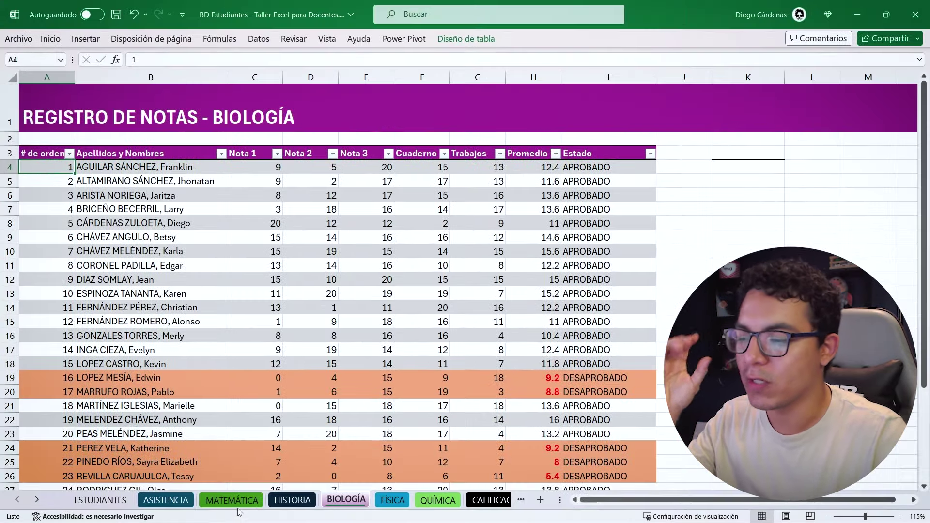
click(261, 497)
click(292, 500)
click(346, 499)
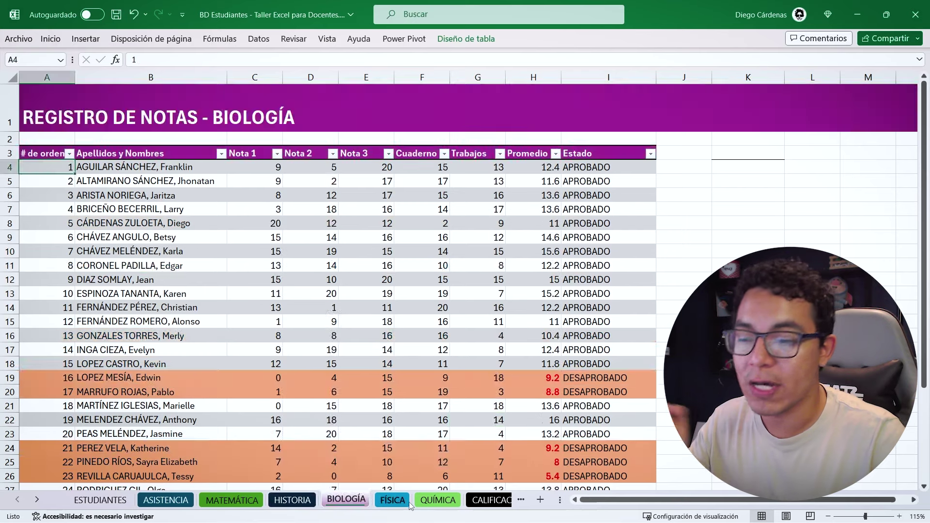
click(405, 501)
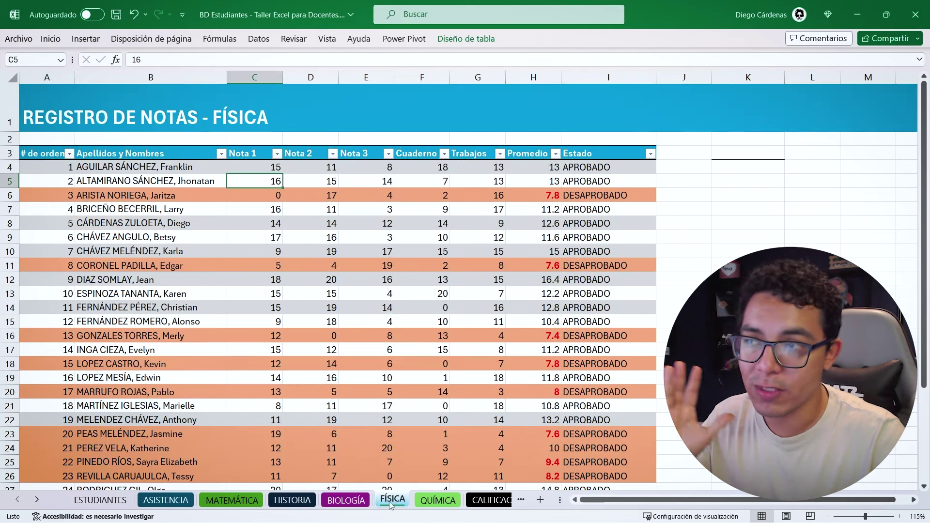
click(242, 500)
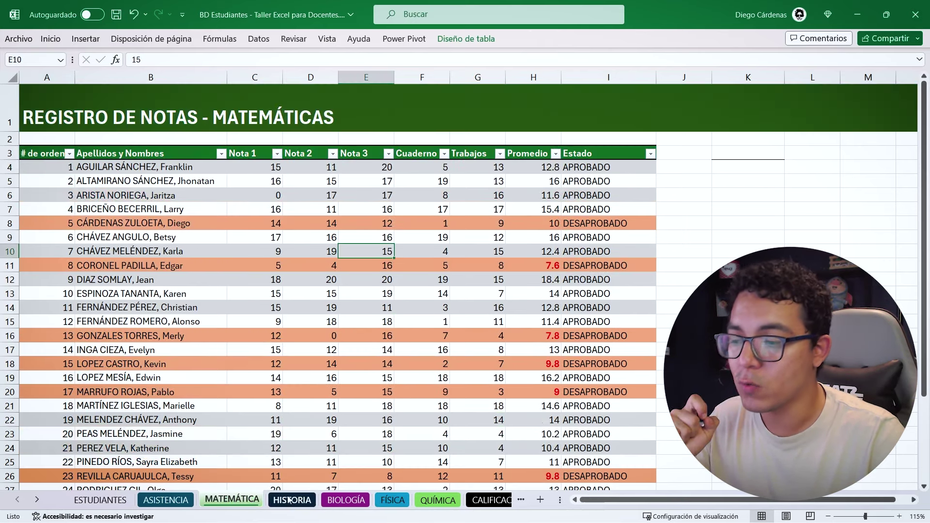
click(292, 500)
click(346, 500)
click(392, 502)
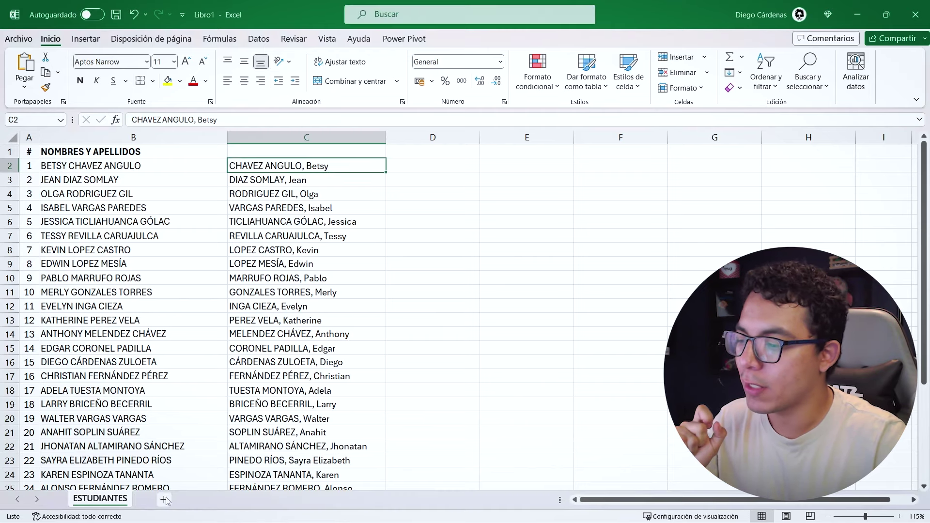
- Add sheet Hoja2 and head A1:D1 with # de orden, Apellidos y Nombres, Nota 1, Nota 2
click(169, 501)
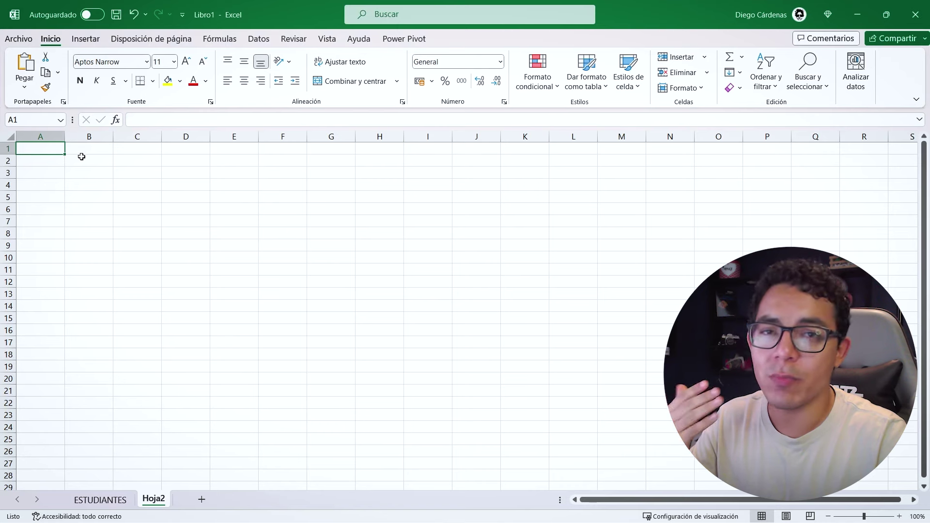
text(#)
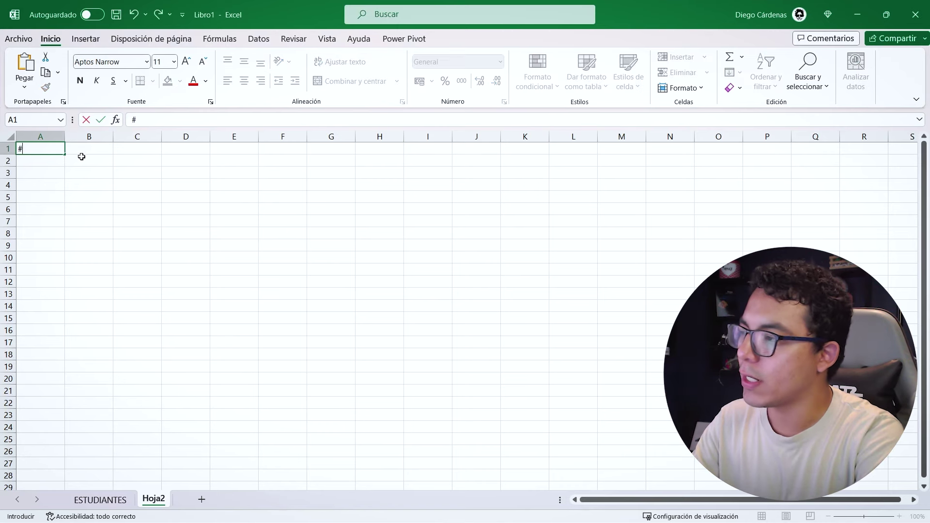
text(den)
key(Tab)
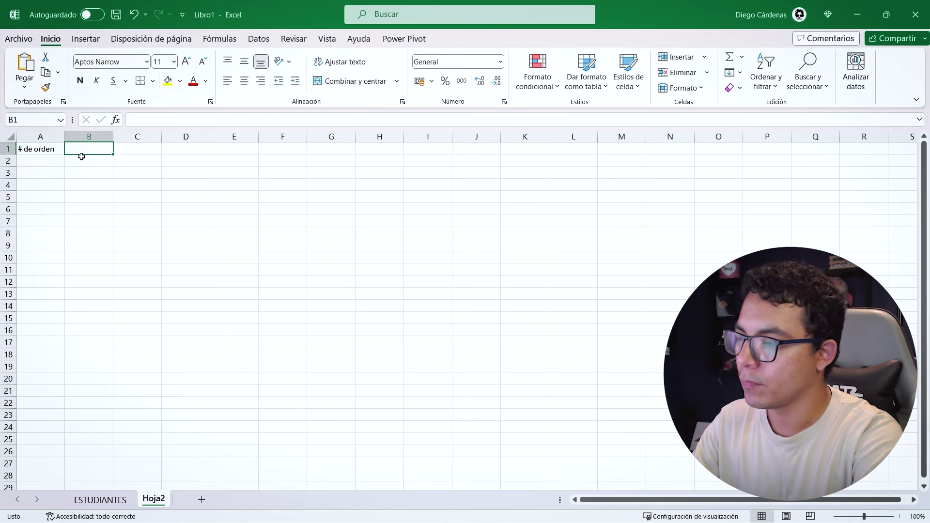
text(Apellidos y )
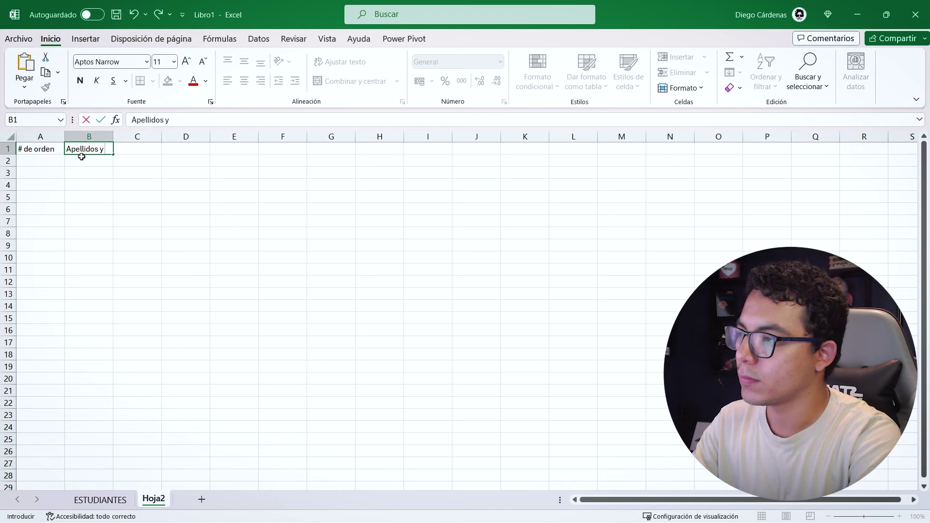
text(Nombres)
key(Tab)
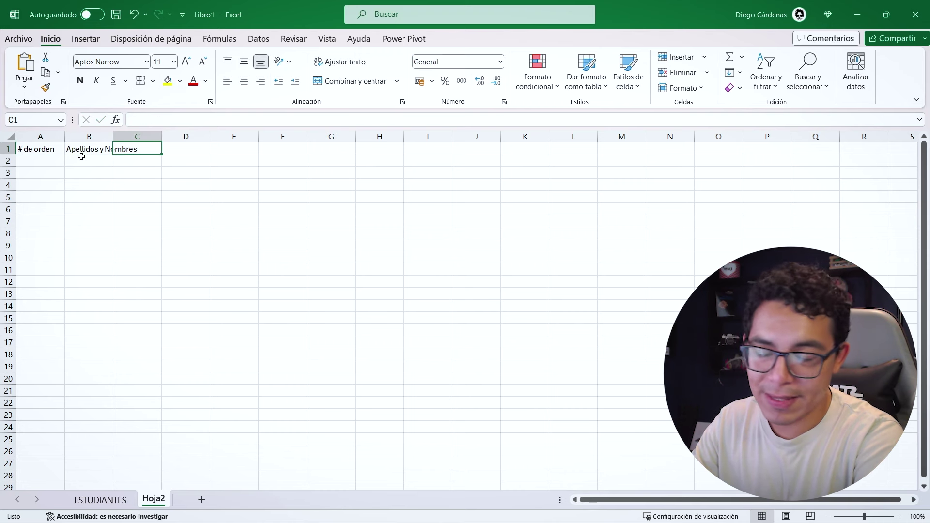
text(Nota 1)
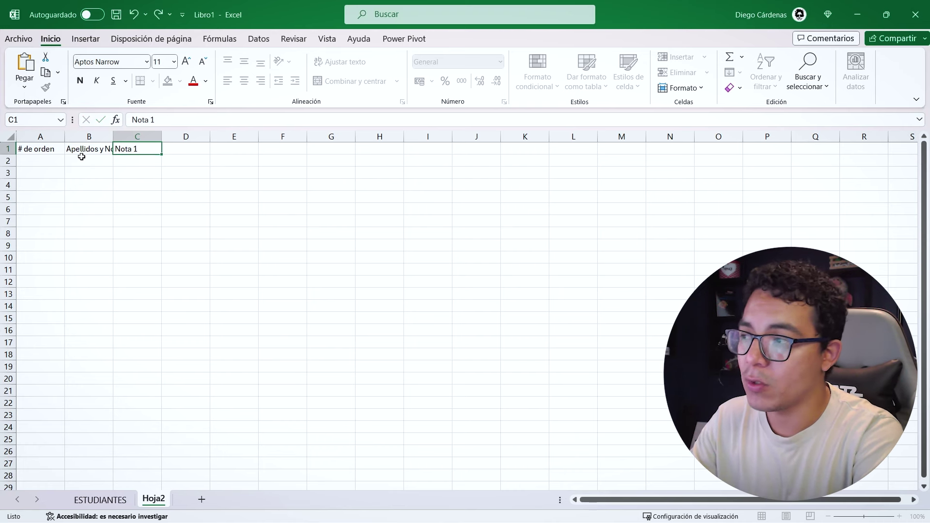
key(Tab)
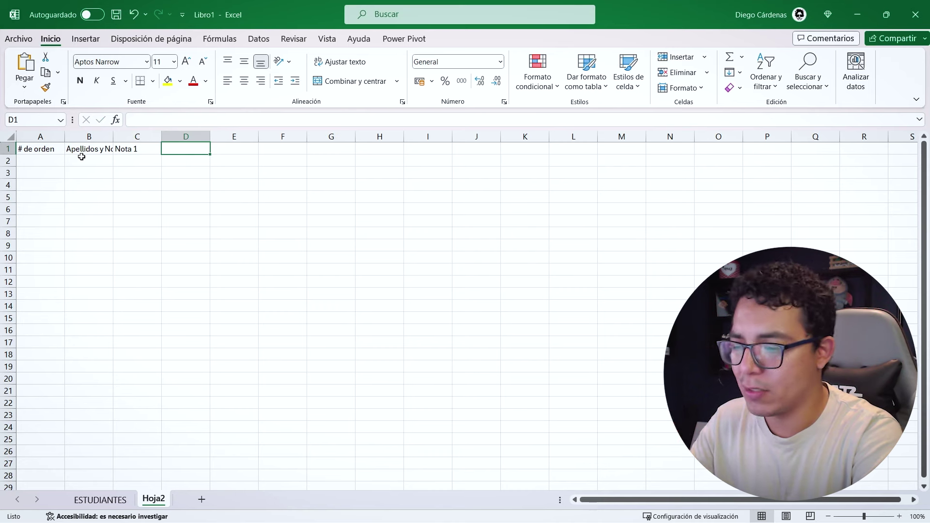
text(Nota )
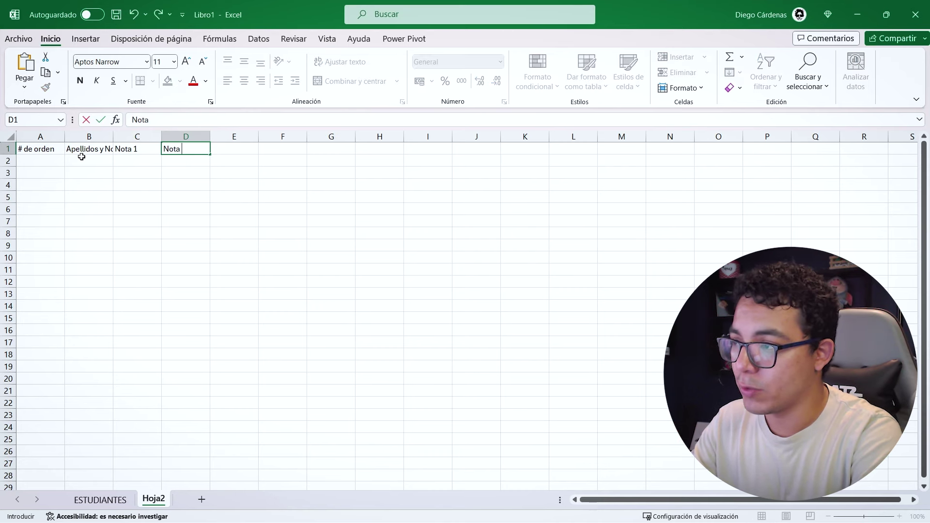
text(2)
key(Tab)
text(Nota 3)
key(Tab)
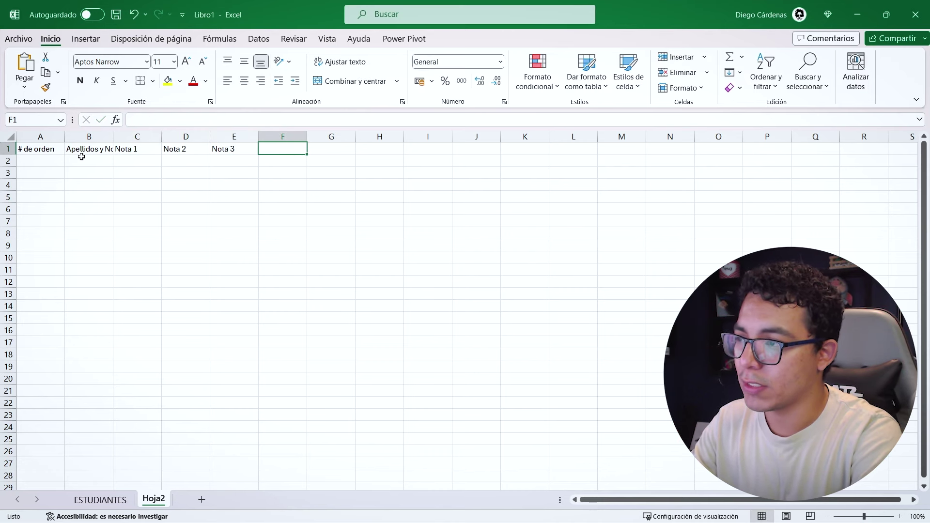
- Finish the row 1 headings with Cuaderno, Trabajos, Promedio and Estado in F1:I1
text(C)
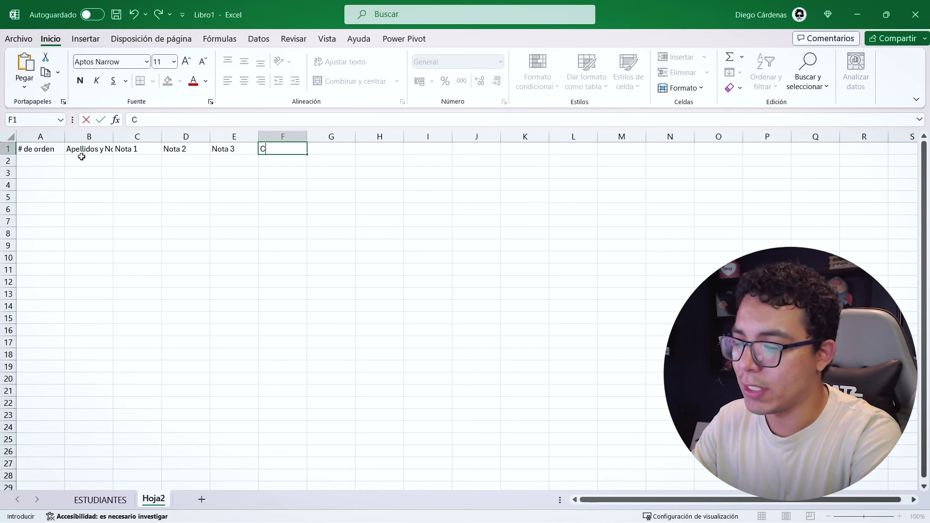
text(uaderno)
key(Tab)
text(Tra)
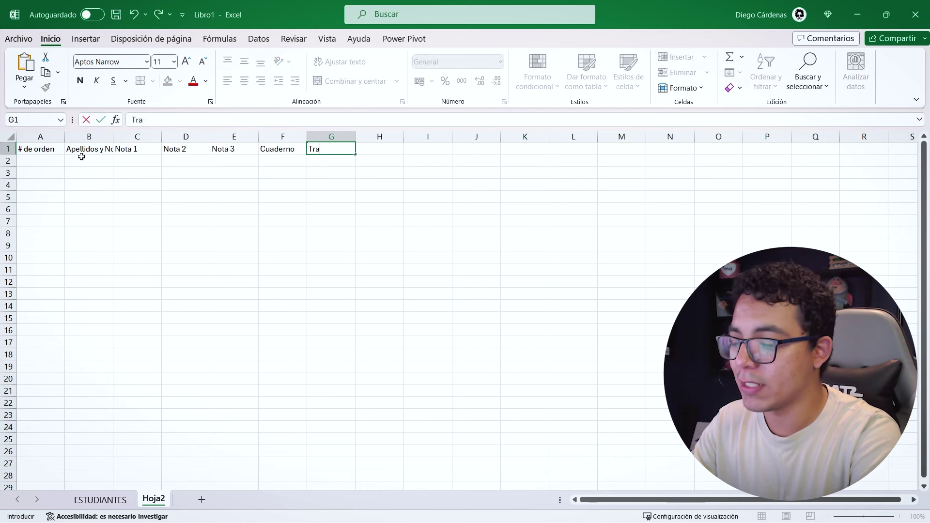
key(Tab)
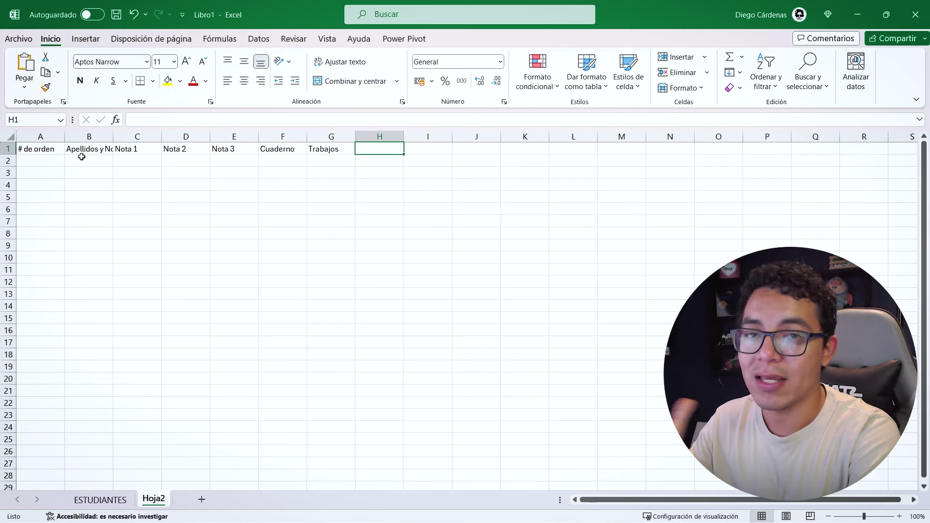
text(P)
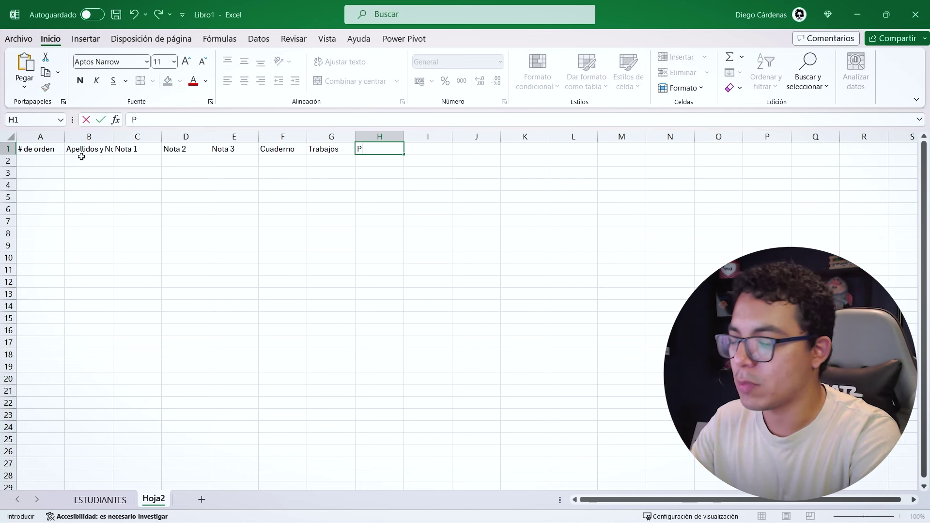
text(romedio)
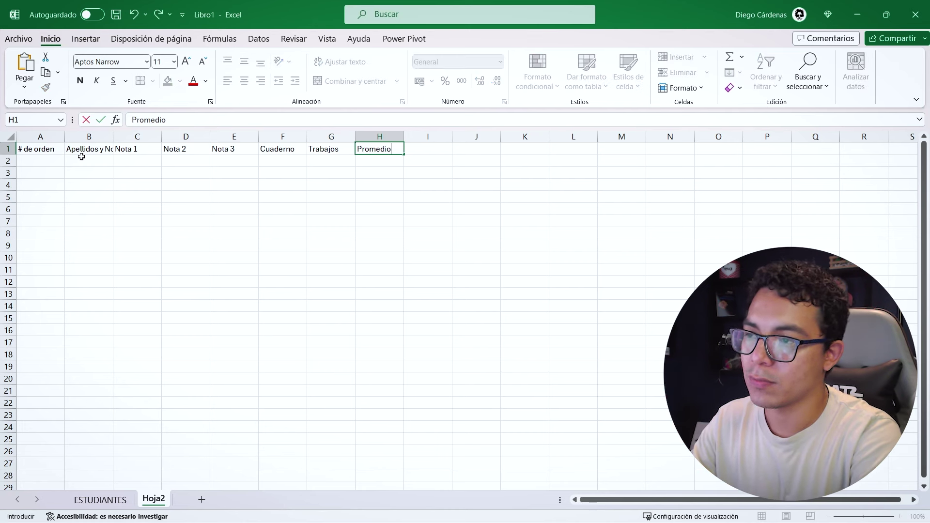
key(Tab)
text(E)
text(ado)
click(137, 160)
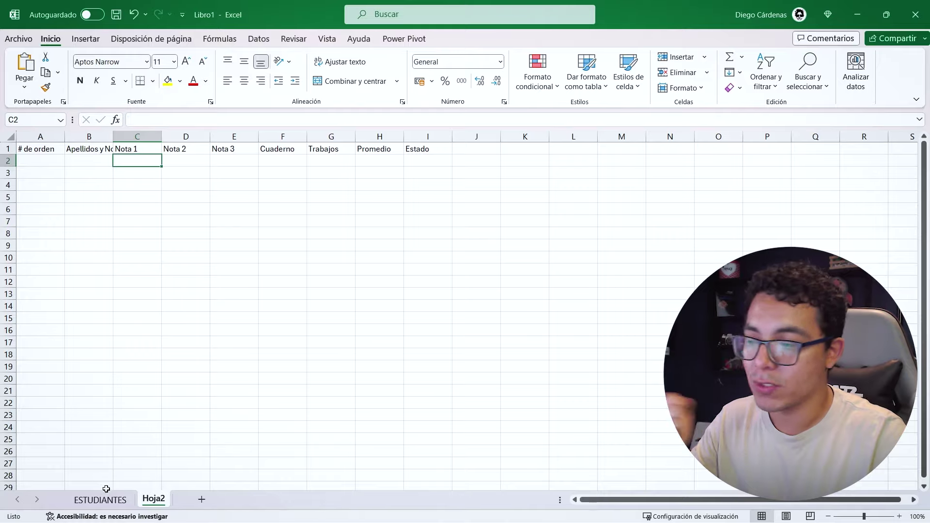
click(100, 500)
- Copy the surname-first student names into Hoja2 starting at cell B2
mouse_move(310, 163)
mouse_down()
mouse_move(316, 520)
mouse_move(315, 461)
mouse_up()
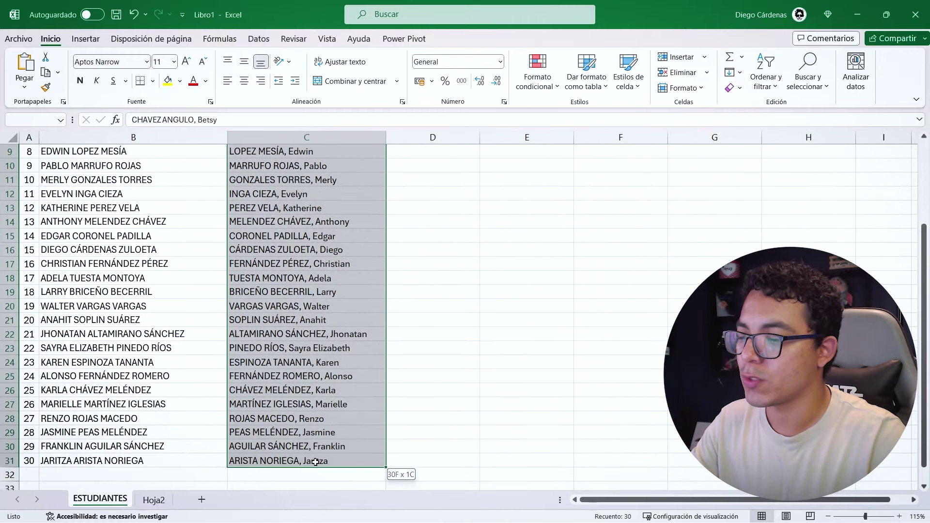
key(ctrl+c)
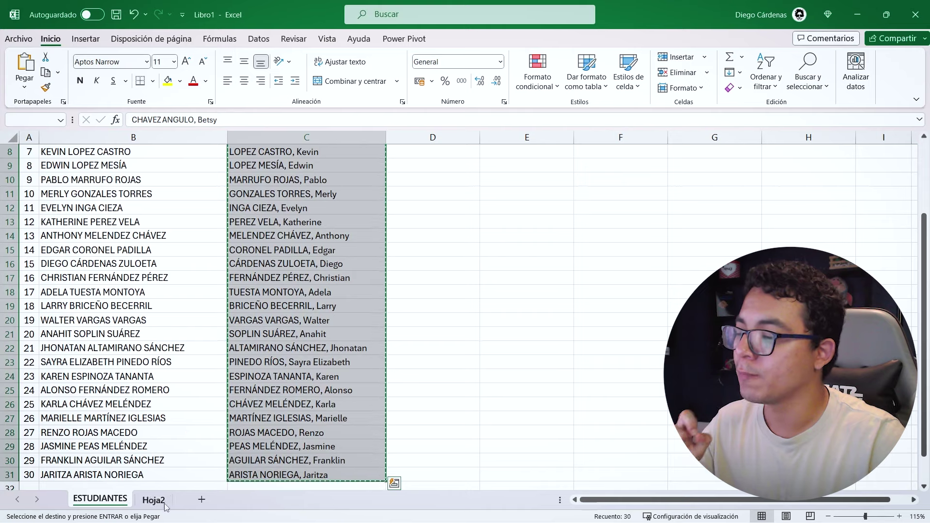
click(153, 499)
click(83, 161)
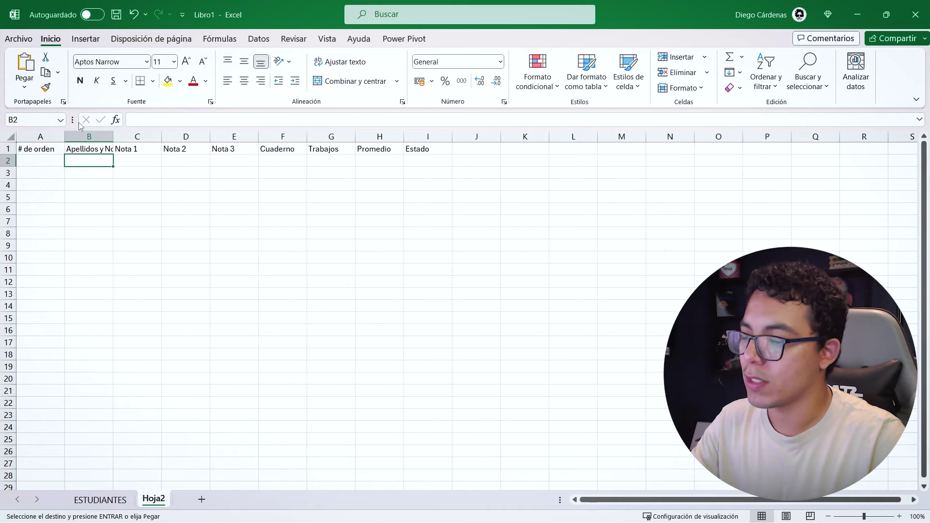
key(ctrl+v)
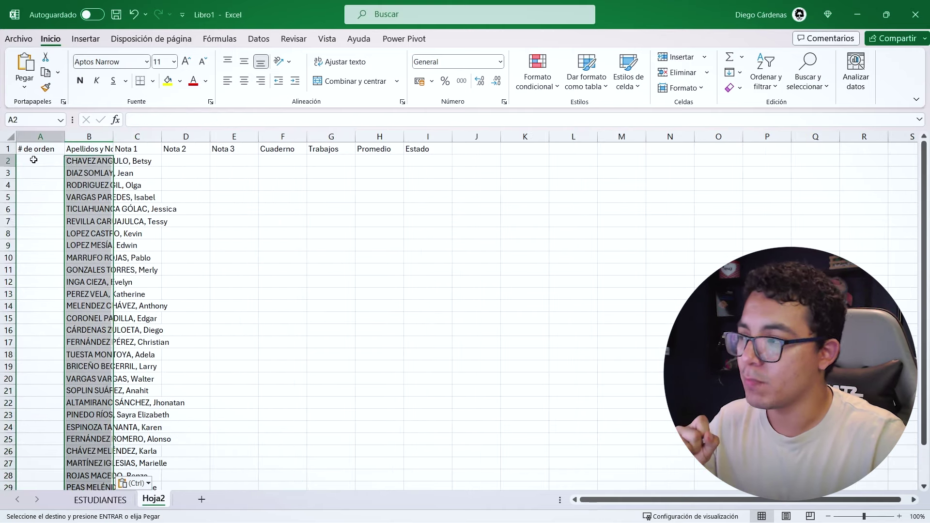
- Enter order numbers 1 and 2 in cells A2 and A3
click(32, 158)
text(1)
key(Return)
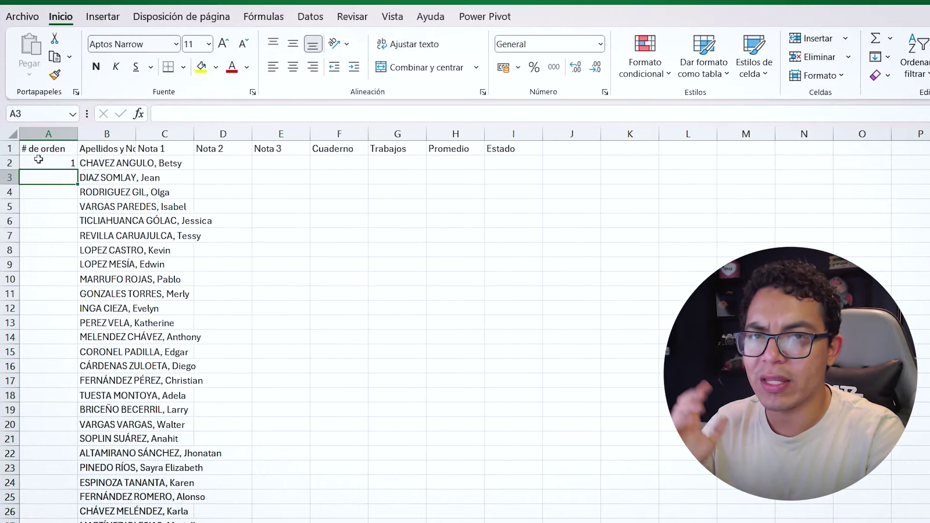
text(2)
key(Return)
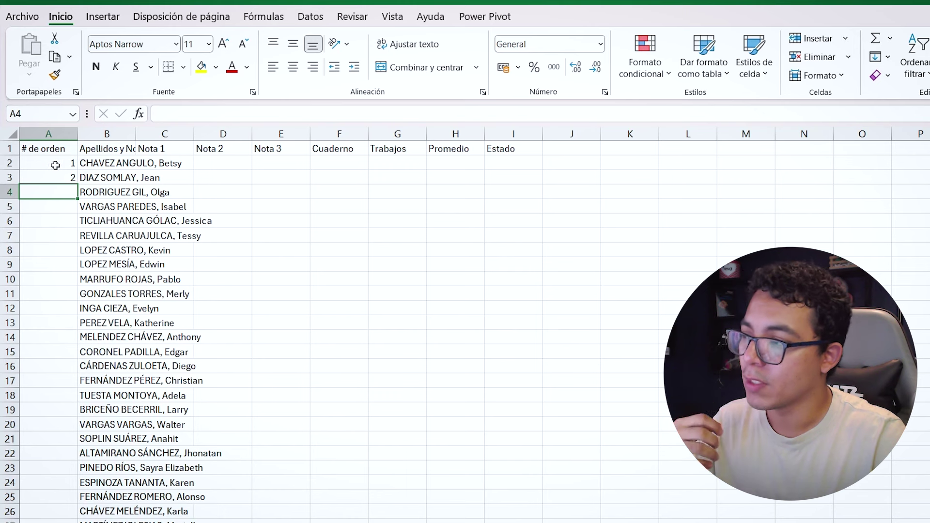
- Fill the order numbers down through row 31 and check they reach 30
click(58, 163)
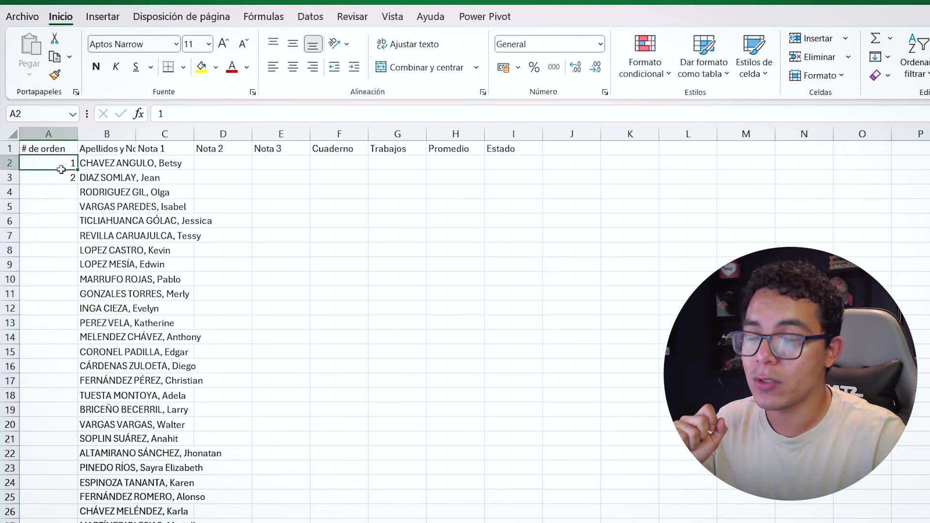
drag(61, 169, 73, 177)
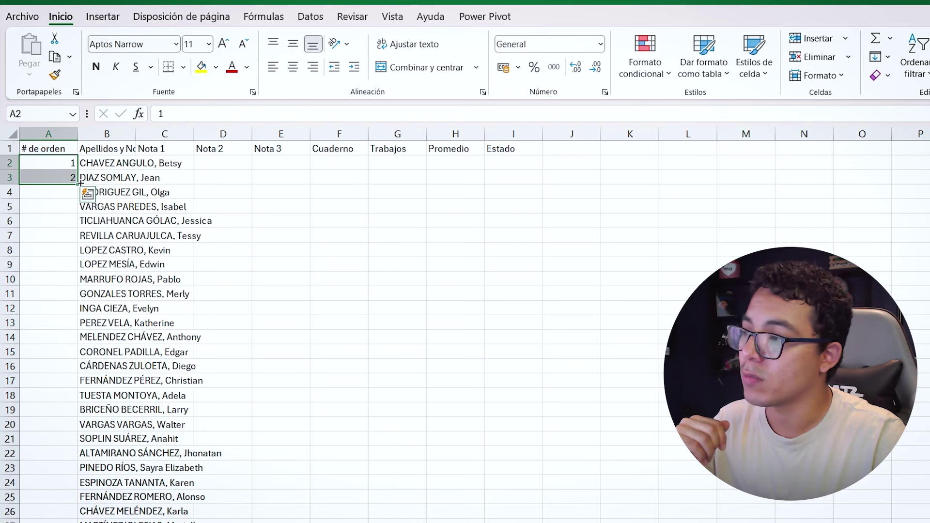
double_click(78, 184)
scroll(125, 219, down, 3)
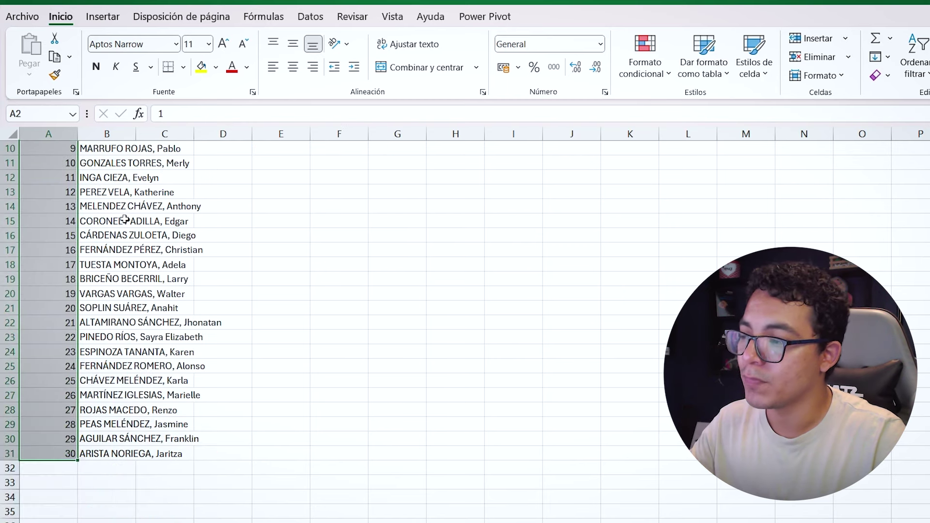
click(116, 385)
drag(56, 453, 115, 427)
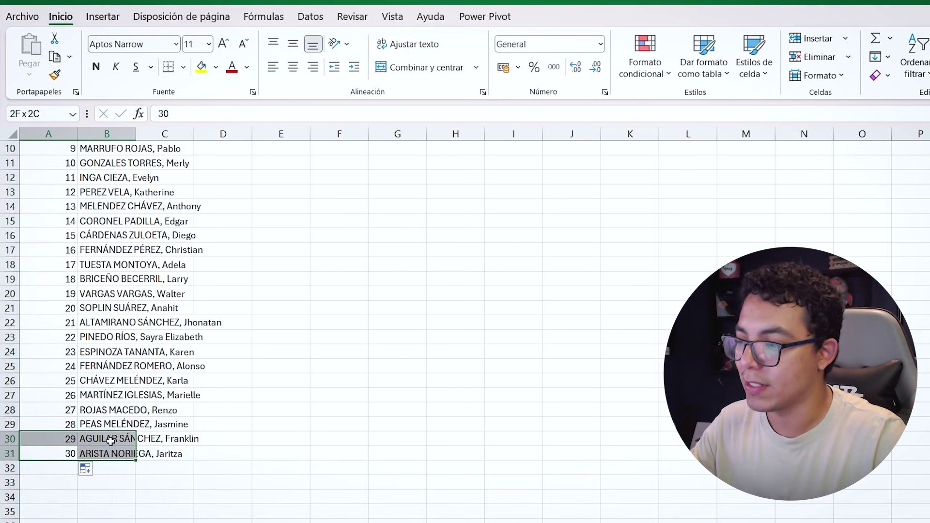
key(ctrl+shift+Up)
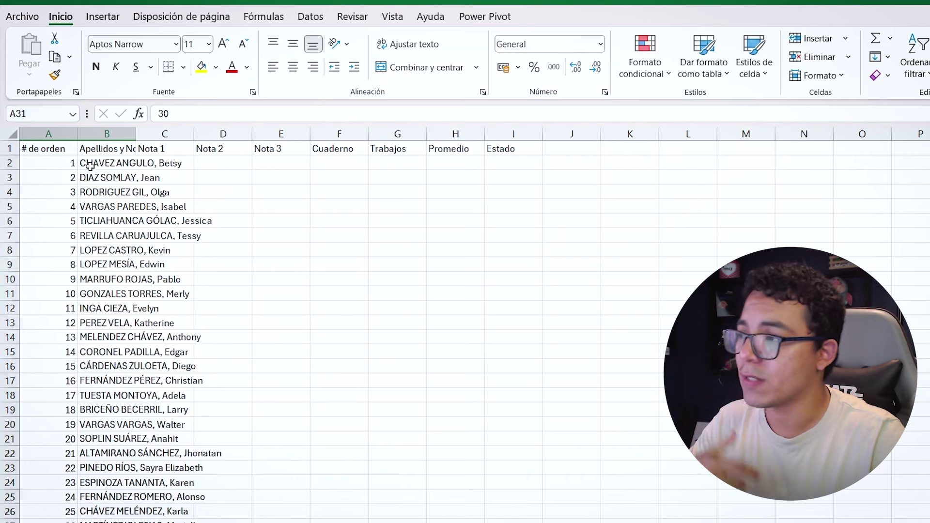
click(106, 163)
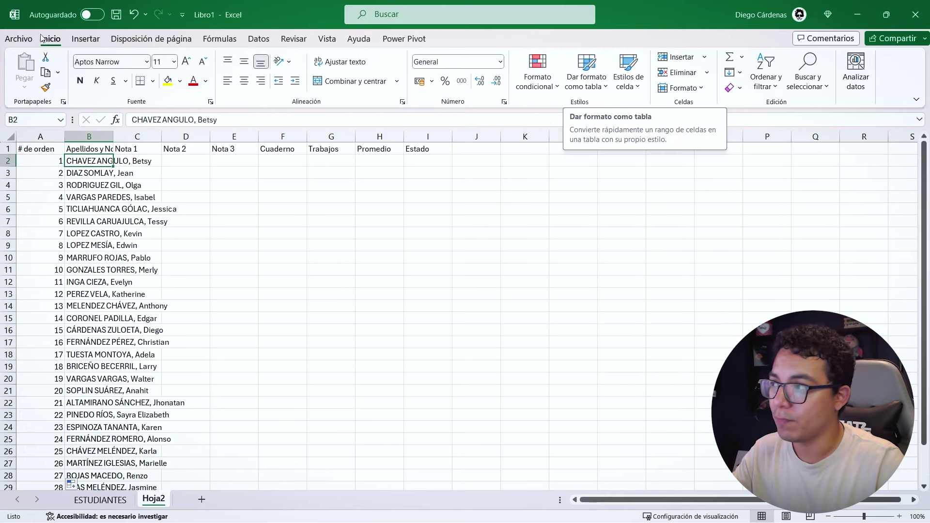
- Format A1:I31 as a table with headers in a green banded style
click(583, 83)
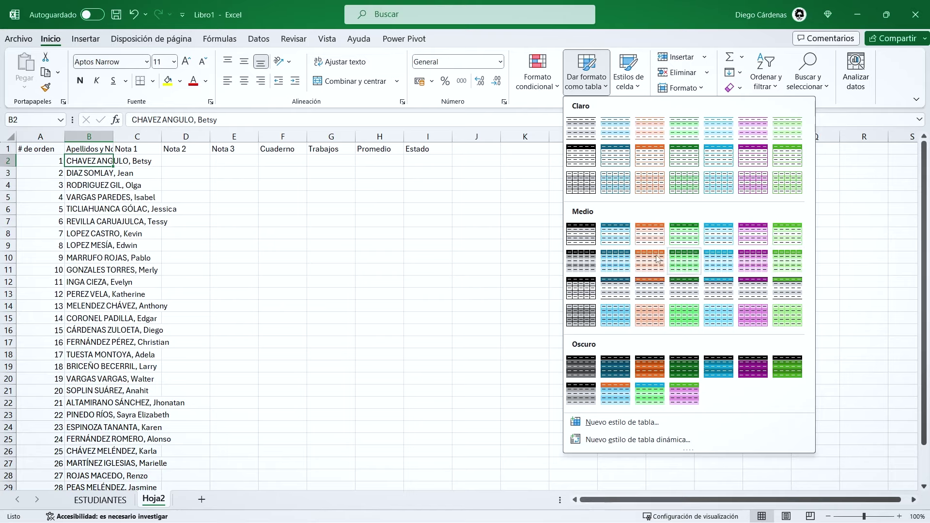
click(686, 296)
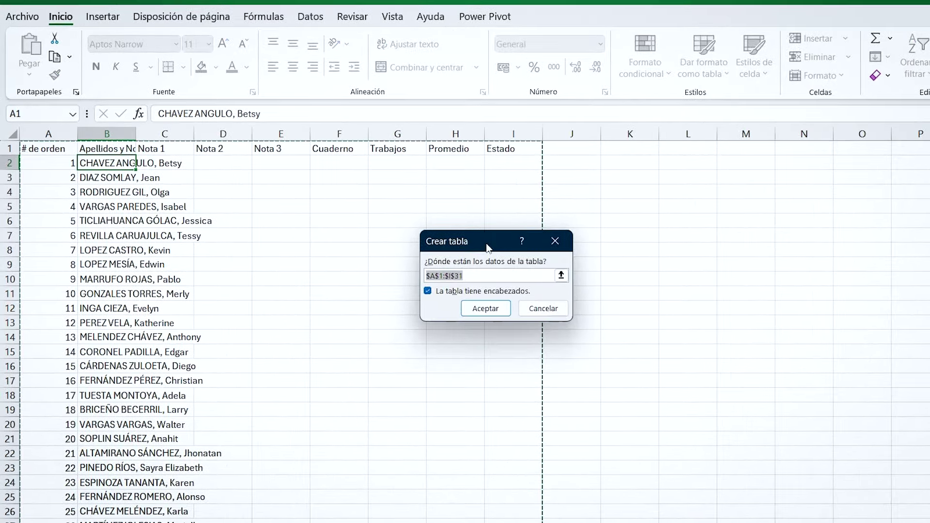
drag(482, 248, 481, 231)
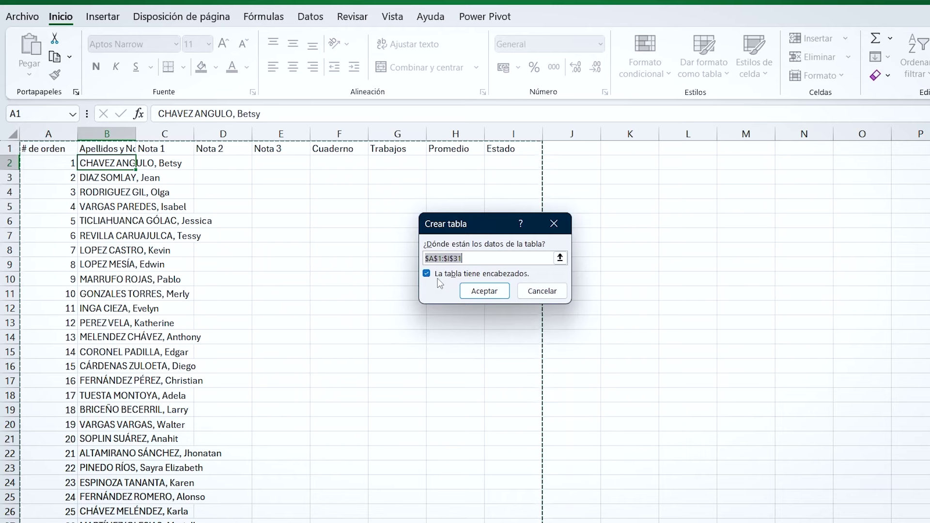
click(484, 292)
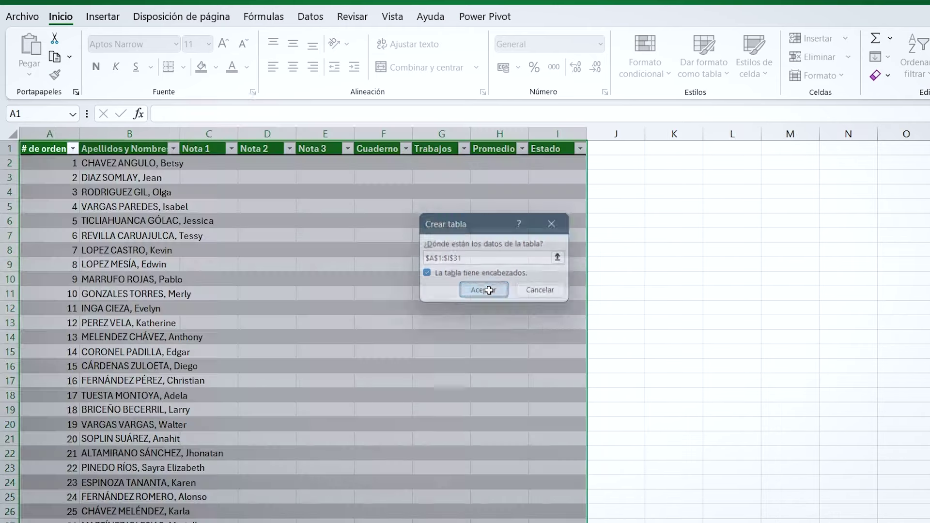
- Widen column B so the full student names show
click(254, 203)
scroll(288, 259, down, 3)
scroll(291, 263, up, 3)
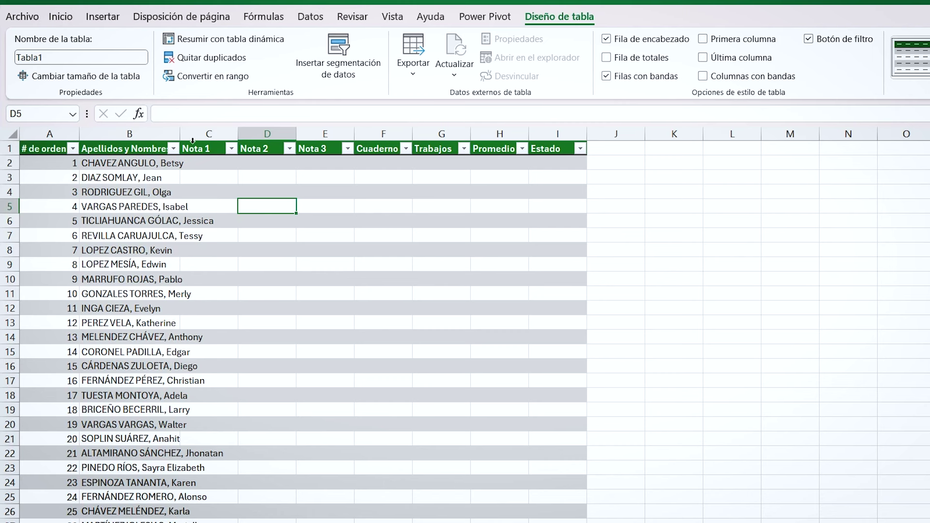
drag(180, 136, 238, 136)
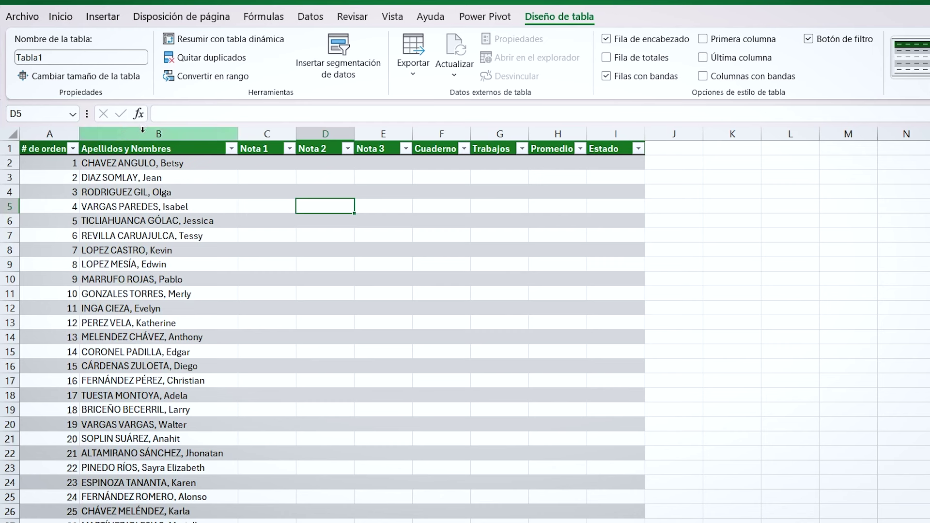
- Insert a new column before the names with the header Cursos
click(143, 129)
right_click(139, 133)
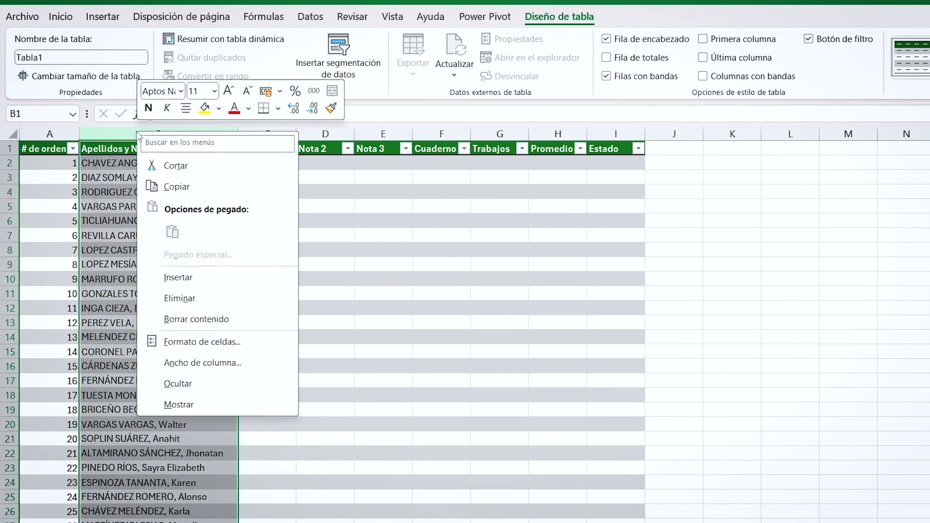
click(195, 279)
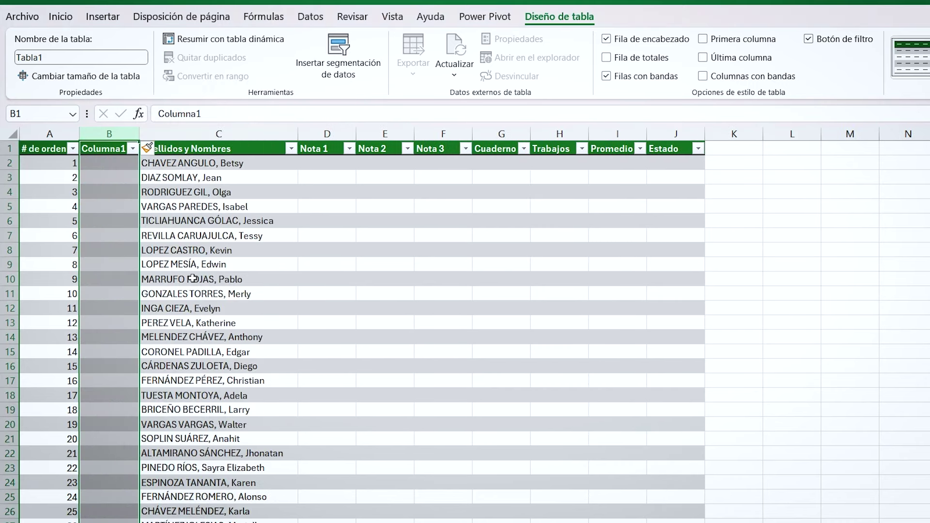
click(98, 148)
text(Cursos)
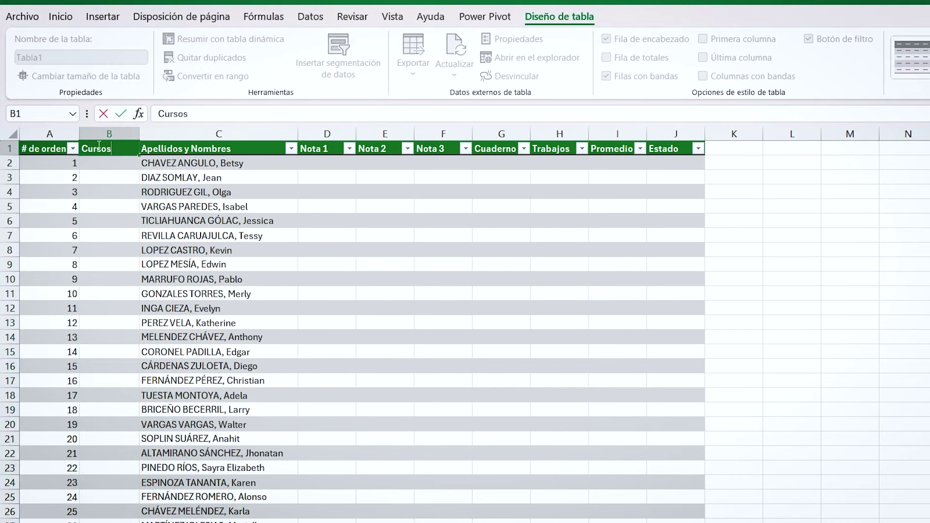
key(Return)
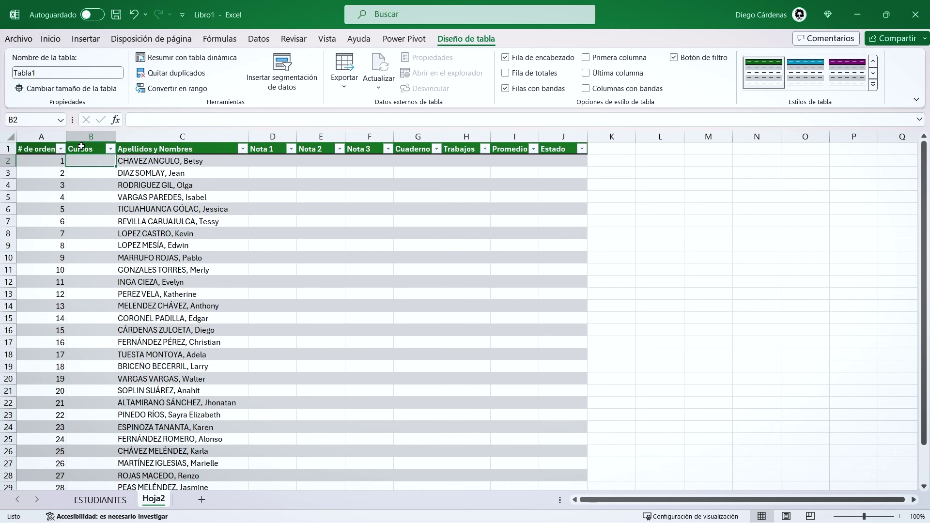
- Enter MATEMÁTICAS in B2, then undo its fill down the column
text(MATEMÁTIC)
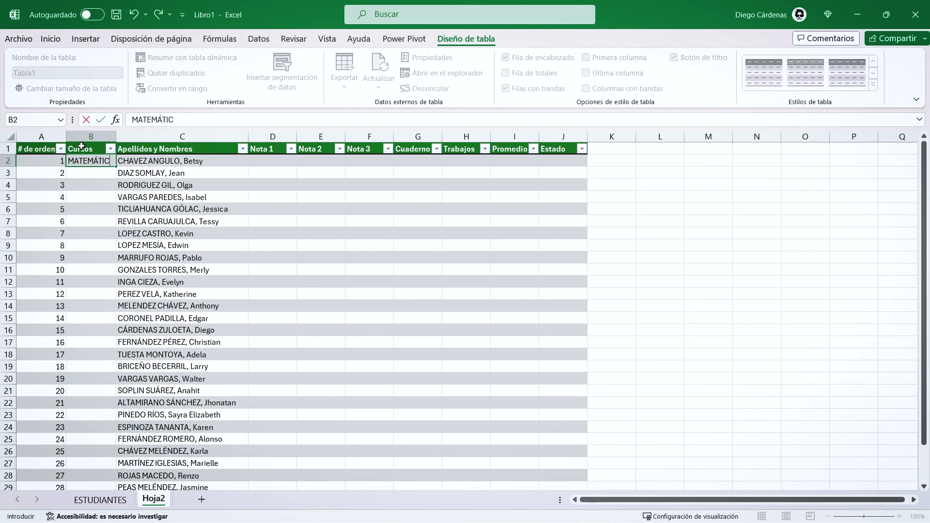
text(AS)
key(Return)
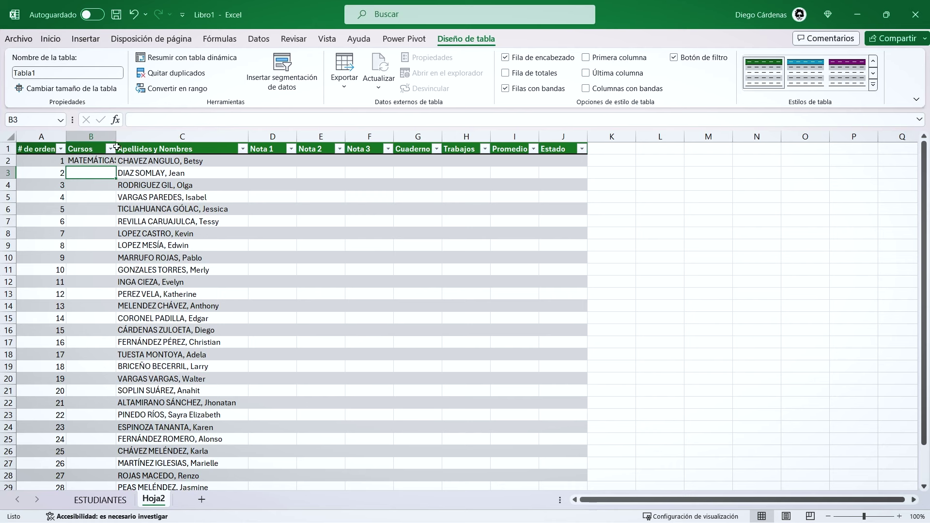
click(92, 160)
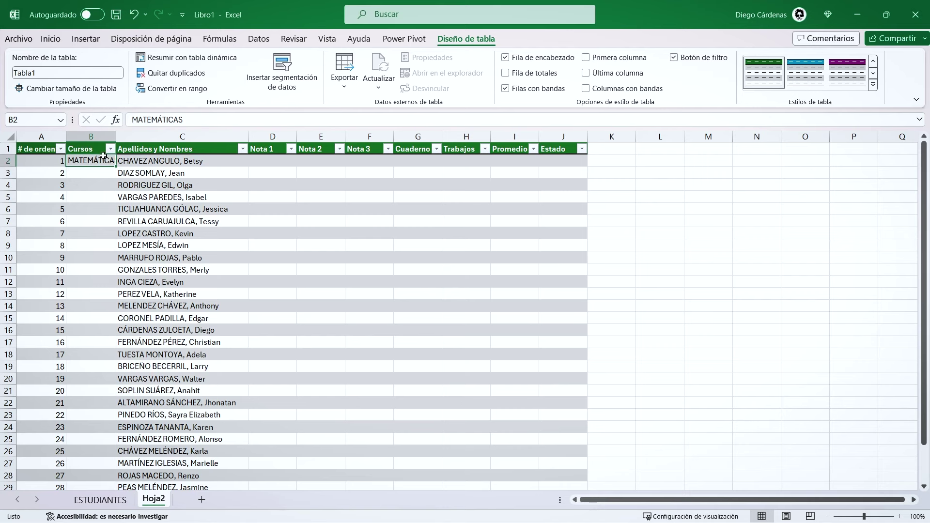
double_click(115, 167)
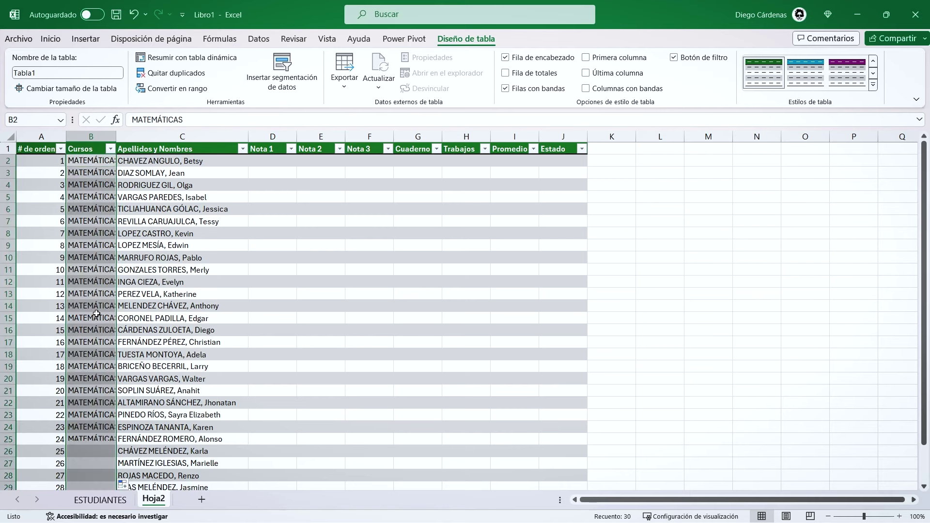
scroll(97, 307, down, 4)
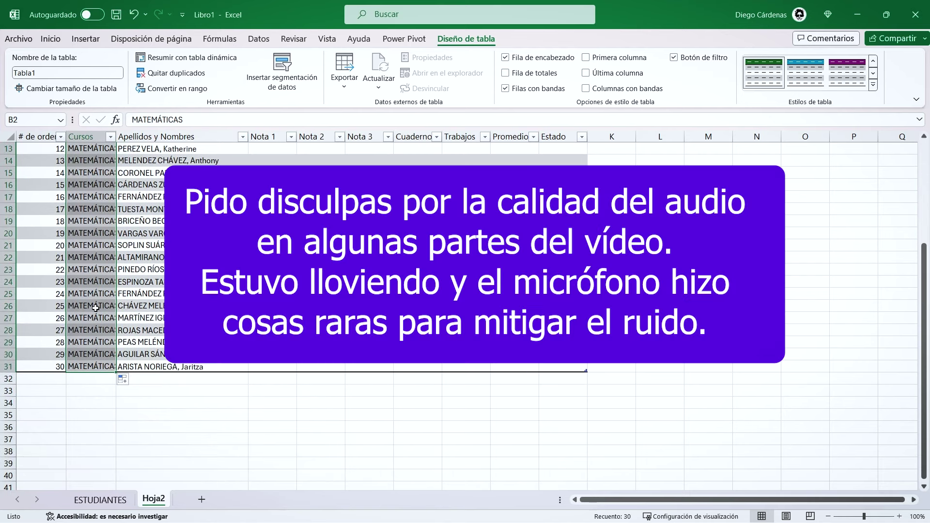
scroll(95, 307, up, 2)
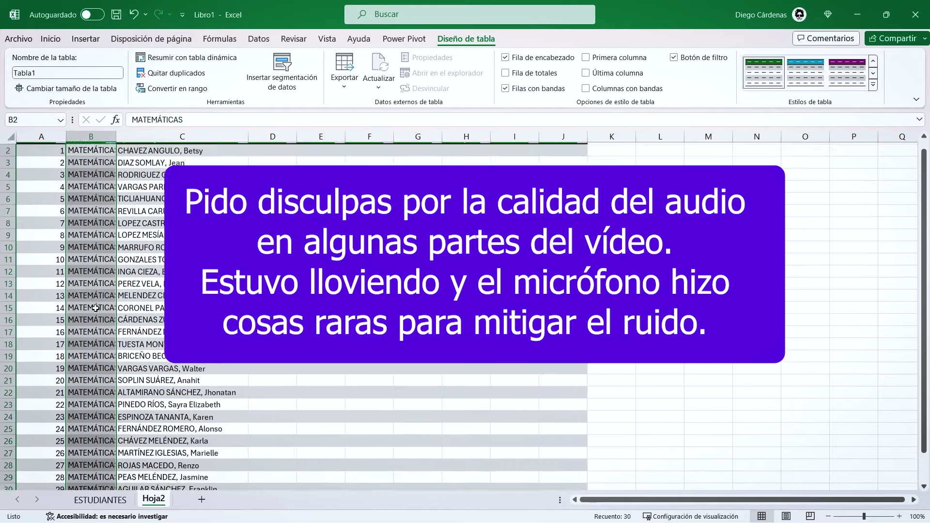
scroll(87, 242, up, 2)
key(ctrl+z)
drag(42, 160, 180, 521)
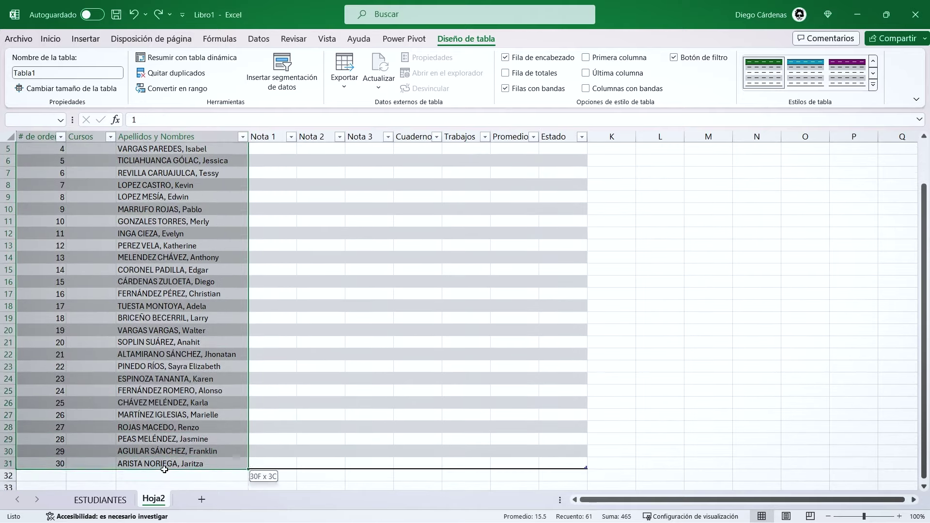
- Copy the 30 student rows and paste a second copy below at row 32
drag(180, 520, 145, 397)
key(ctrl+c)
scroll(72, 387, down, 1)
click(54, 402)
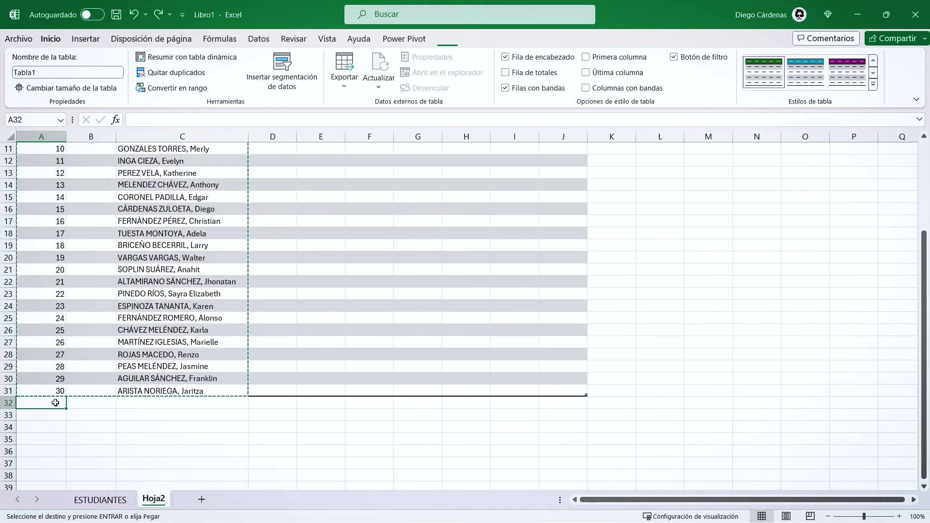
key(ctrl+v)
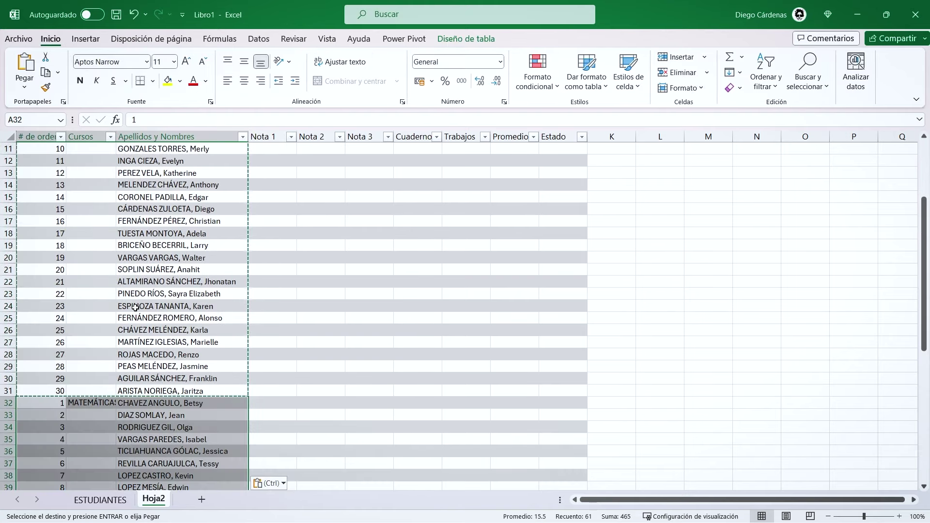
scroll(135, 308, down, 3)
click(136, 304)
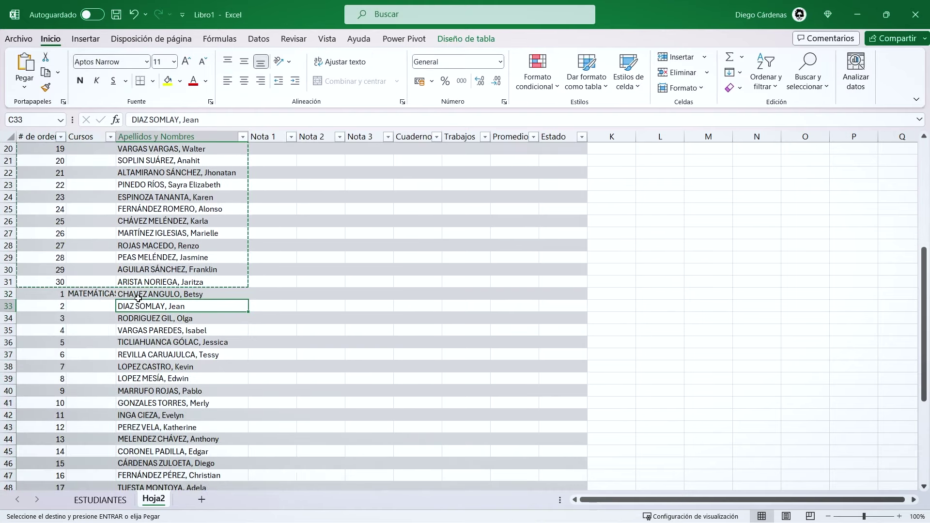
scroll(137, 300, down, 2)
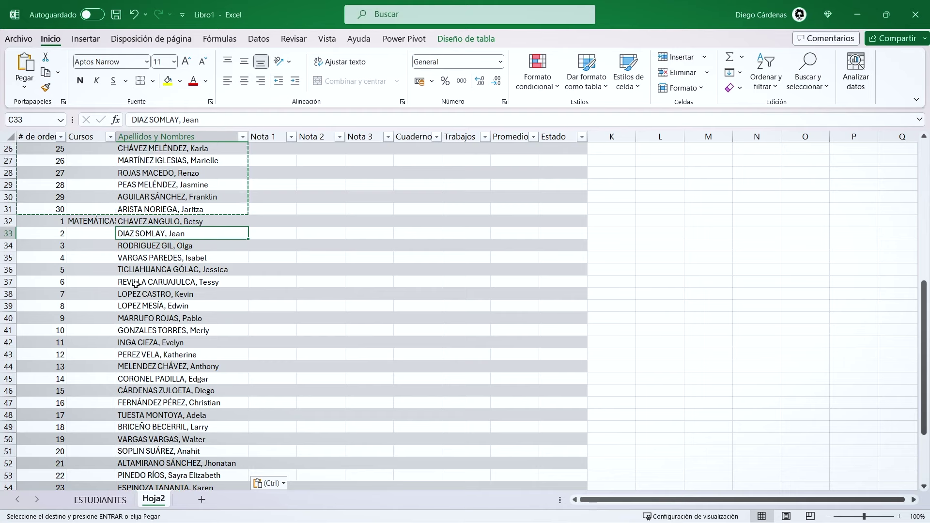
scroll(135, 285, down, 3)
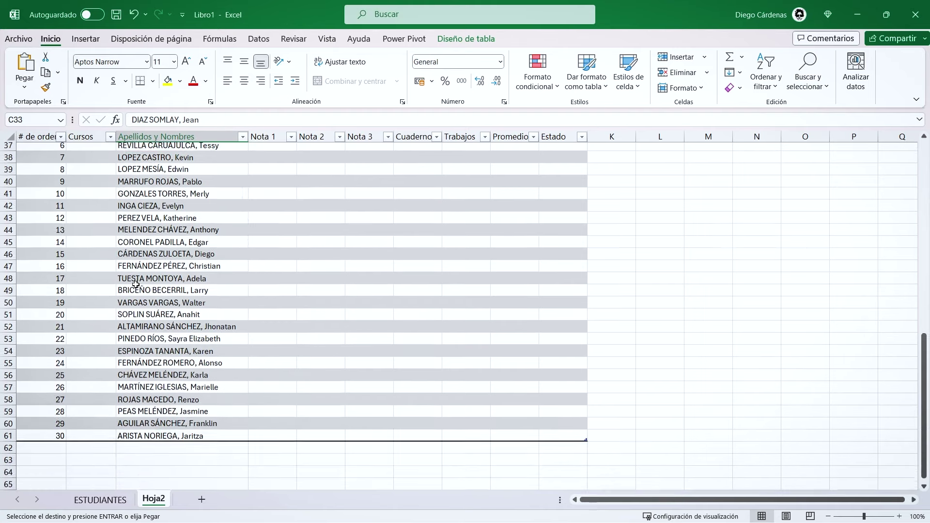
scroll(61, 381, down, 3)
- Paste further copies of the student list at rows 62, 92 and 122
click(44, 365)
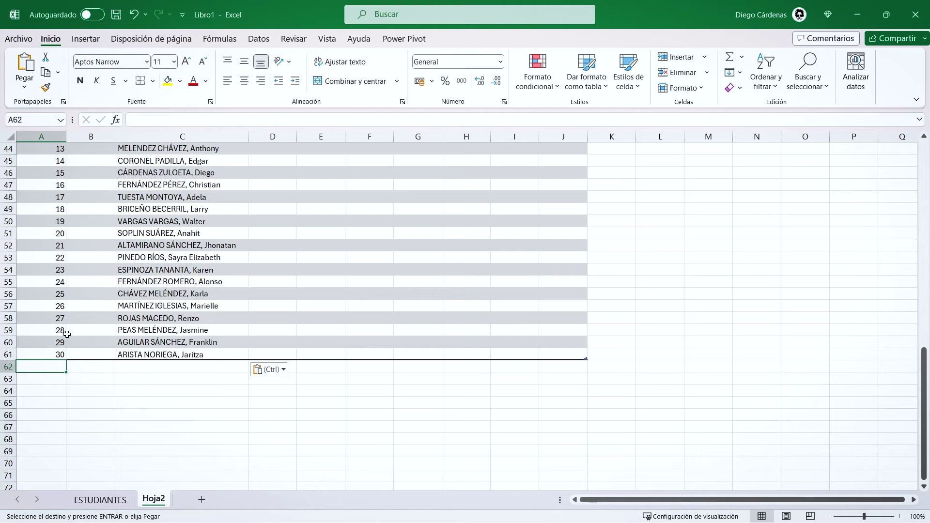
key(ctrl+v)
scroll(78, 329, down, 9)
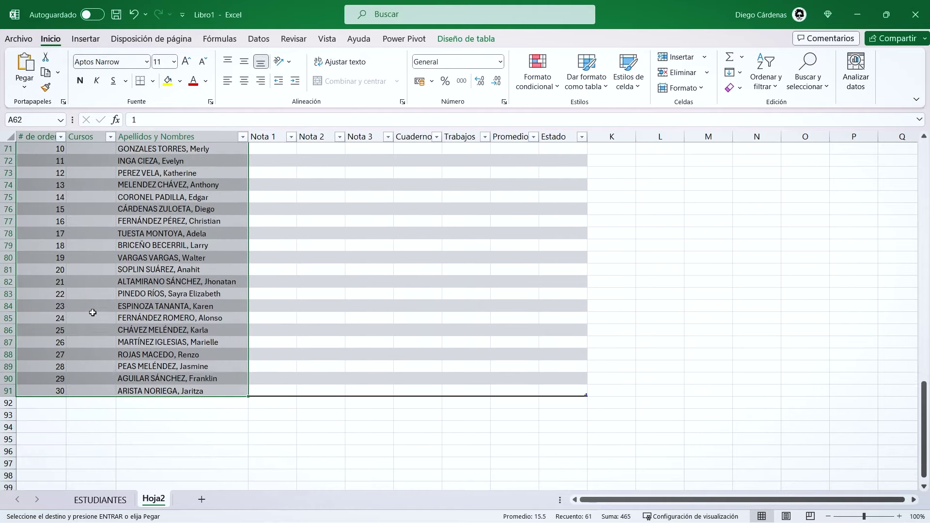
click(61, 402)
key(ctrl+v)
scroll(97, 339, down, 6)
scroll(73, 346, down, 6)
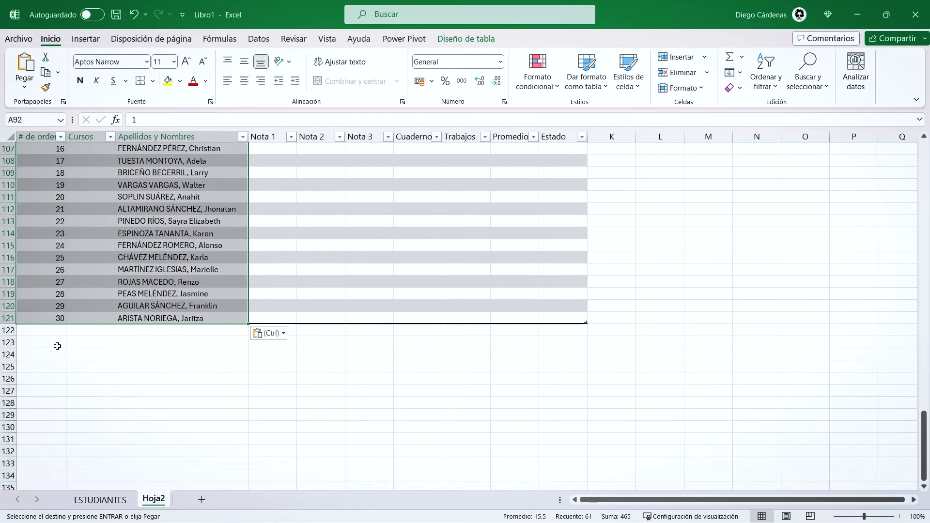
click(50, 329)
key(ctrl+v)
drag(184, 297, 184, 330)
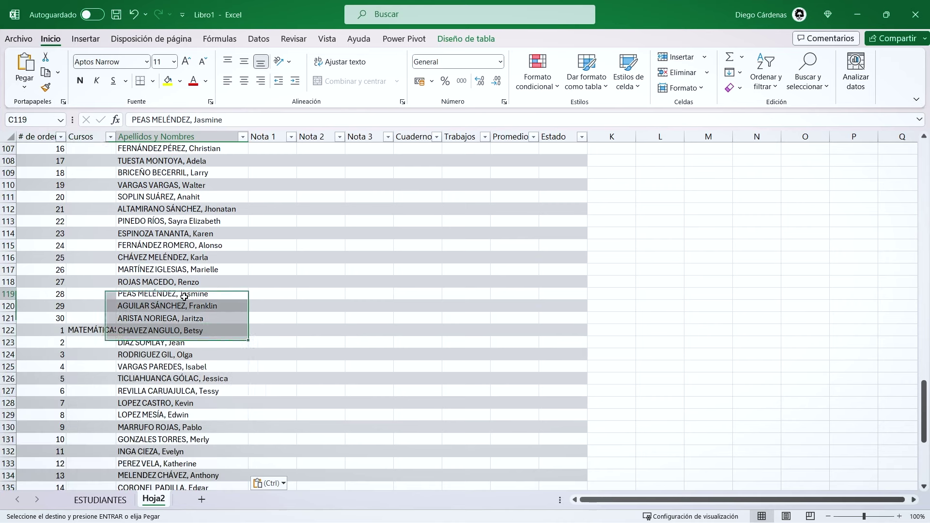
click(184, 297)
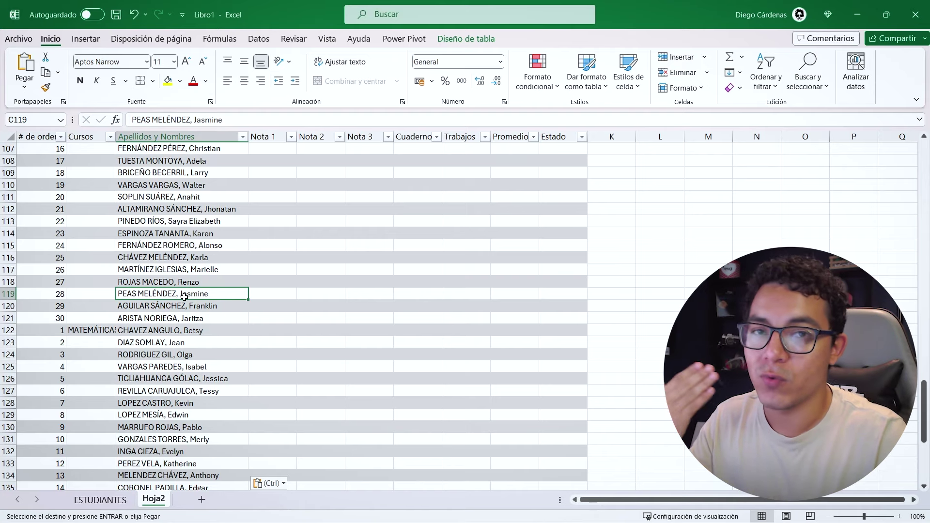
- Fill MATEMÁTICAS down the Cursos column for the first 30 students
scroll(96, 288, up, 13)
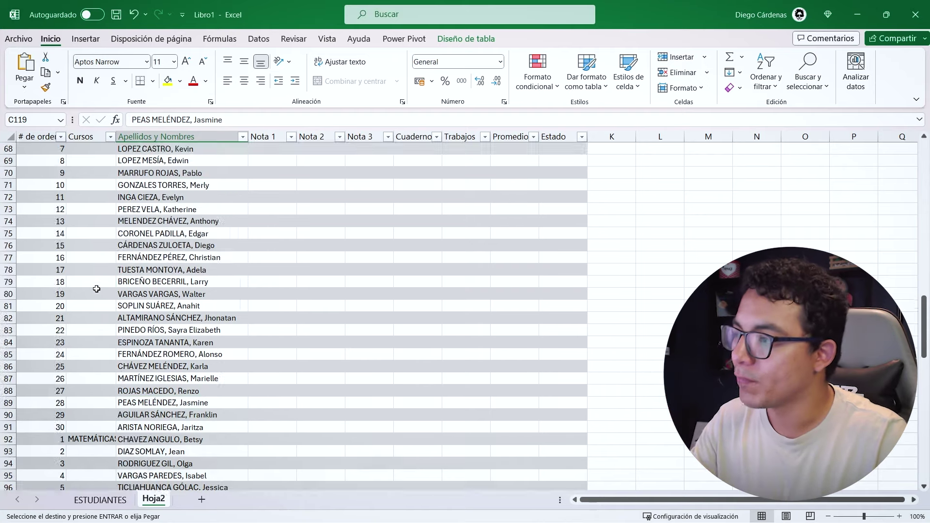
scroll(96, 289, up, 12)
scroll(96, 289, up, 11)
click(112, 162)
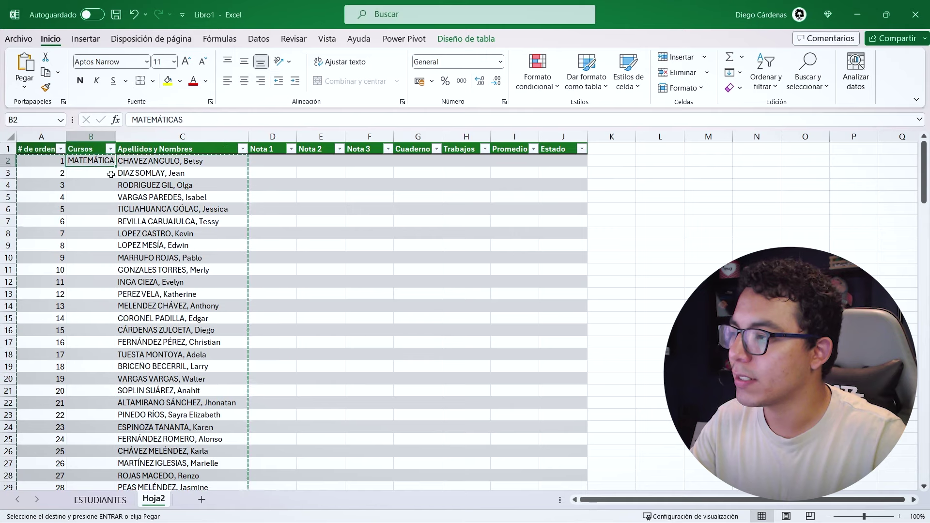
double_click(116, 167)
scroll(103, 301, down, 6)
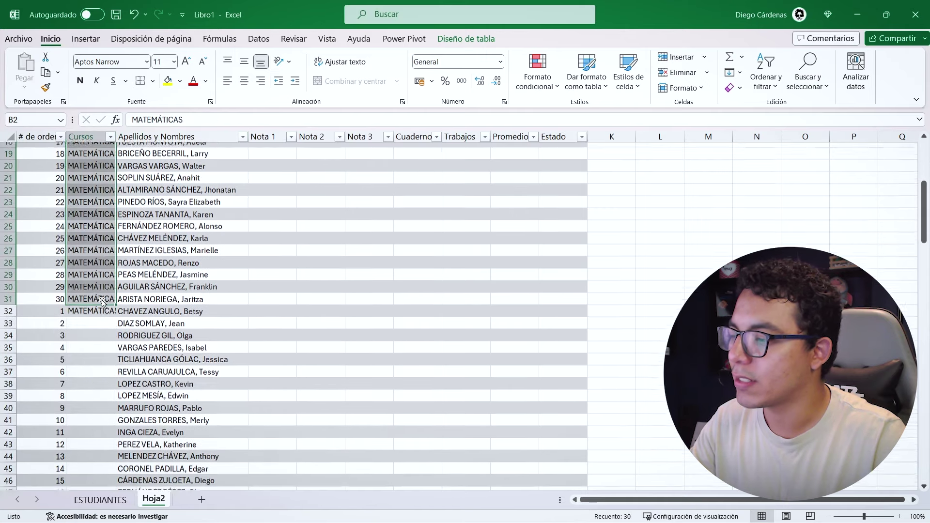
click(55, 295)
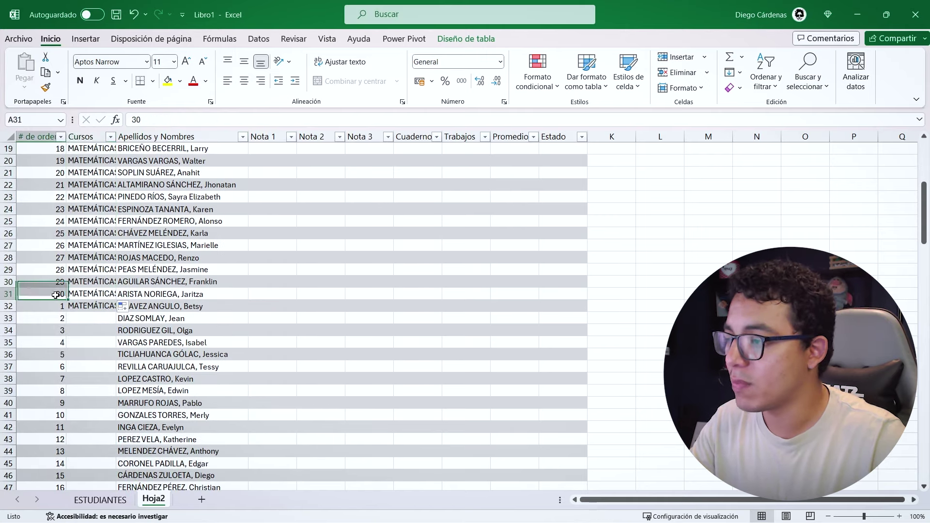
drag(55, 295, 194, 294)
scroll(145, 291, down, 1)
- Label the second student block QUÍMICA and fill it down
click(83, 268)
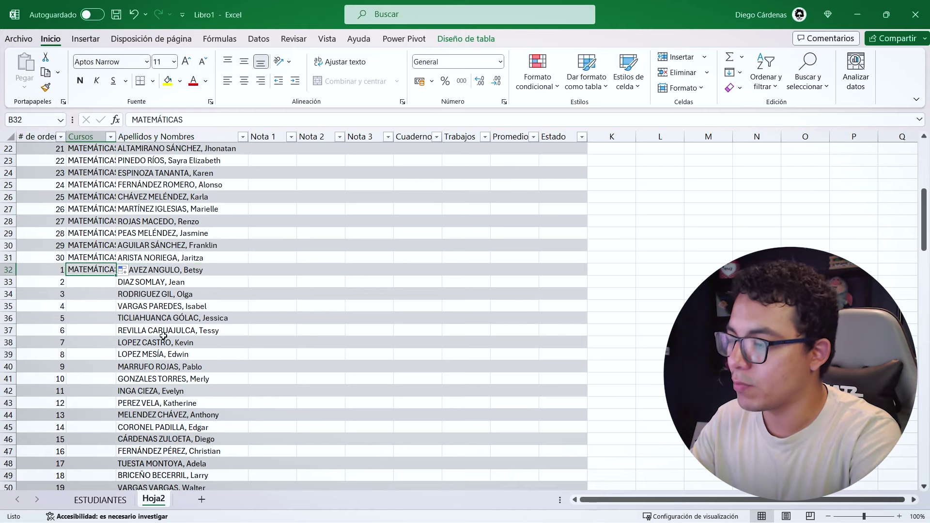
text(QUÍMICA)
key(Return)
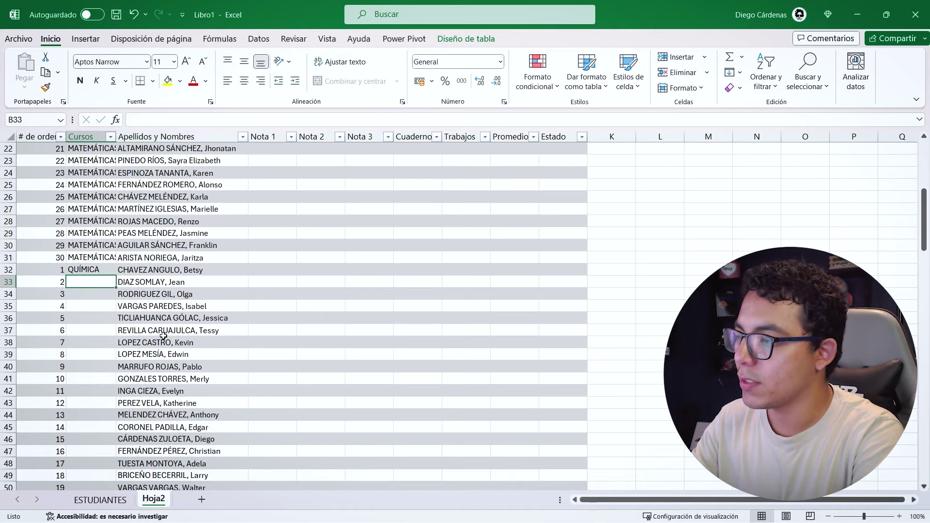
scroll(154, 308, down, 2)
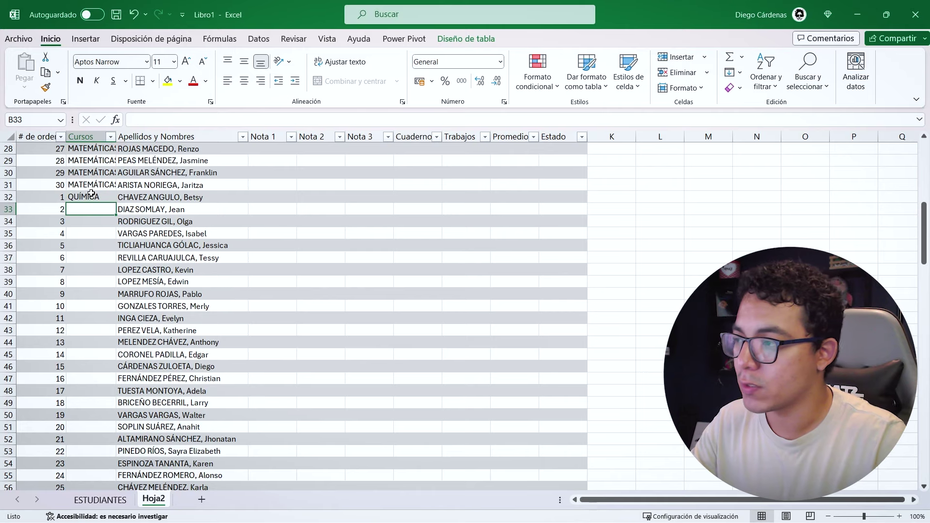
click(91, 197)
double_click(117, 203)
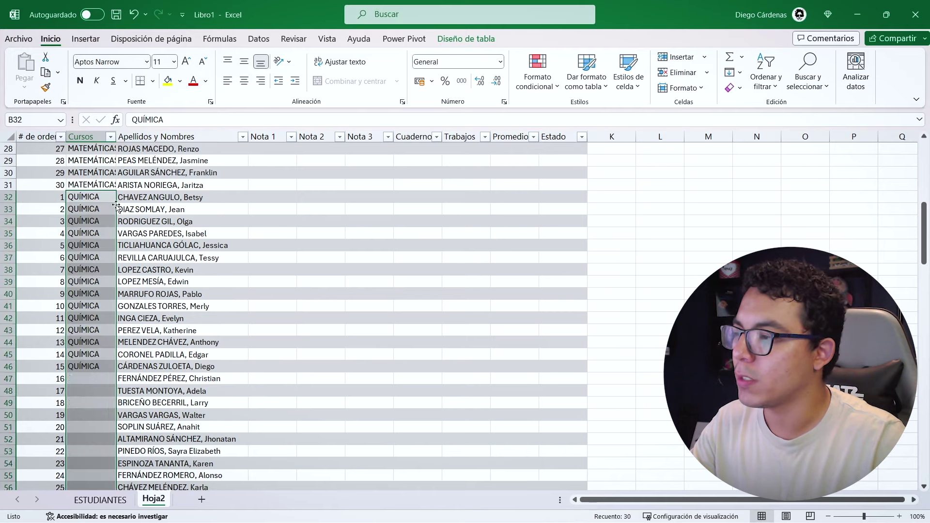
scroll(131, 271, down, 5)
scroll(136, 274, down, 3)
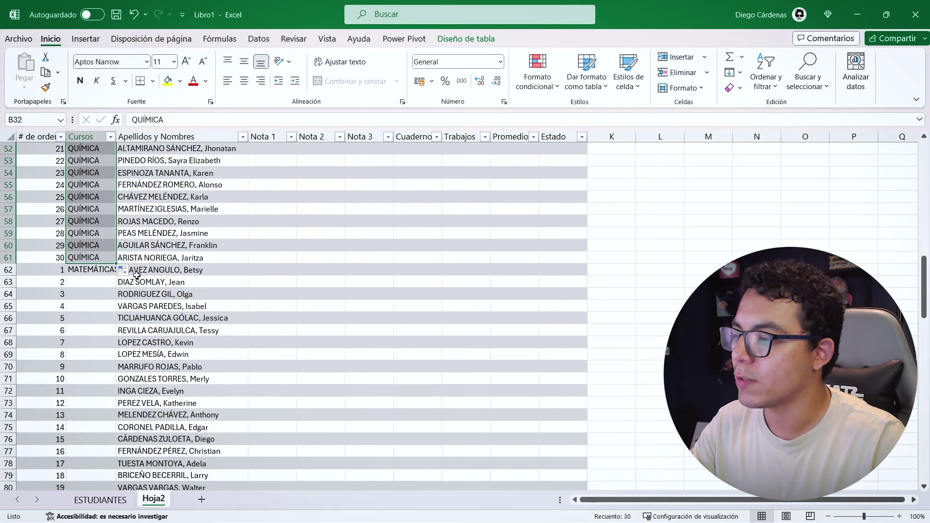
- Label the third student block FÍSICA and fill it down
click(87, 268)
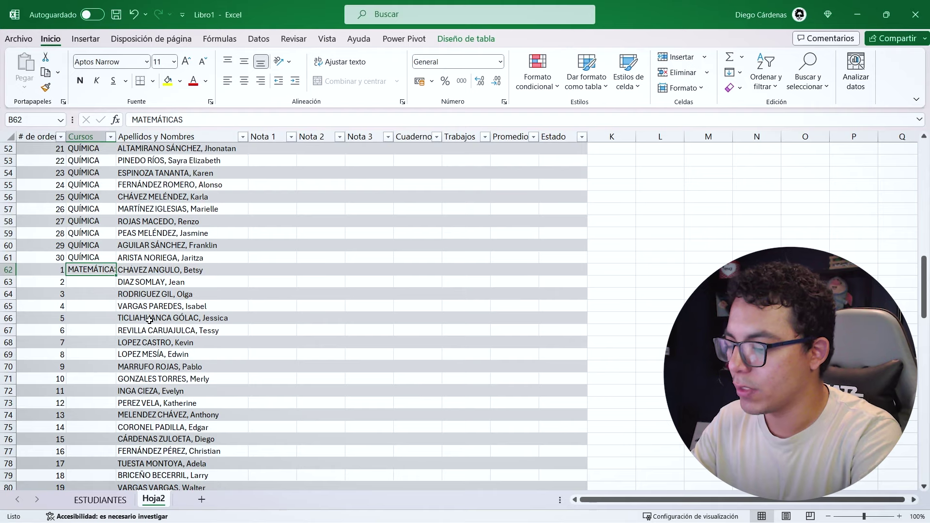
text(FÍSICA)
key(Return)
click(99, 267)
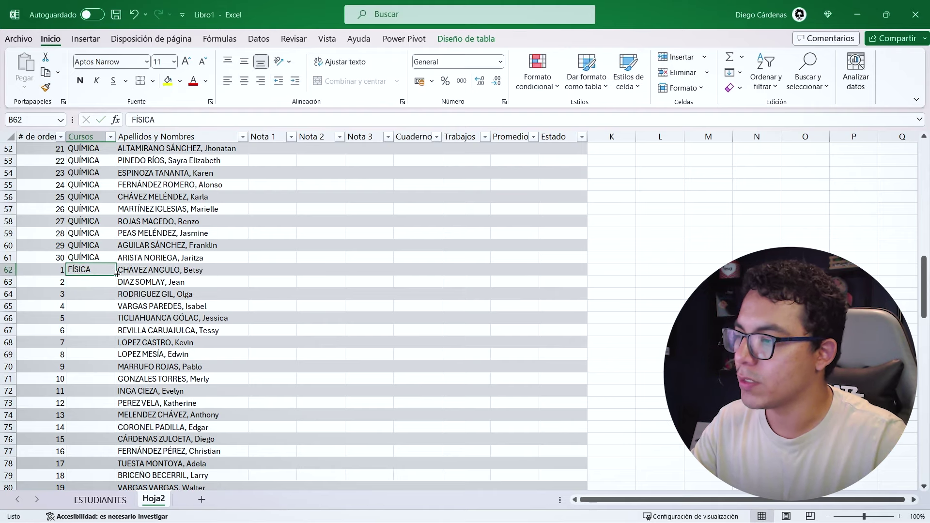
double_click(116, 274)
scroll(116, 272, down, 7)
scroll(116, 270, down, 3)
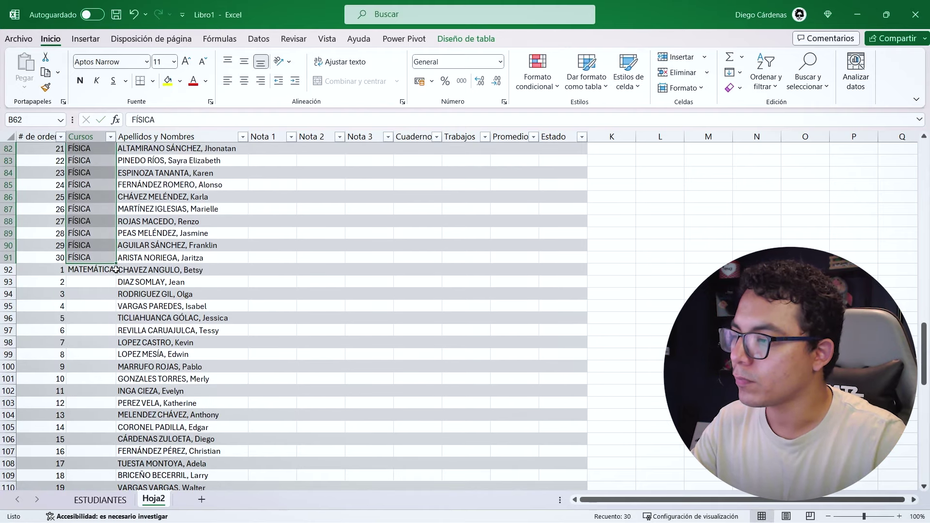
- Label the fourth student block HISTORIA and fill it down
click(88, 273)
text(HISTO)
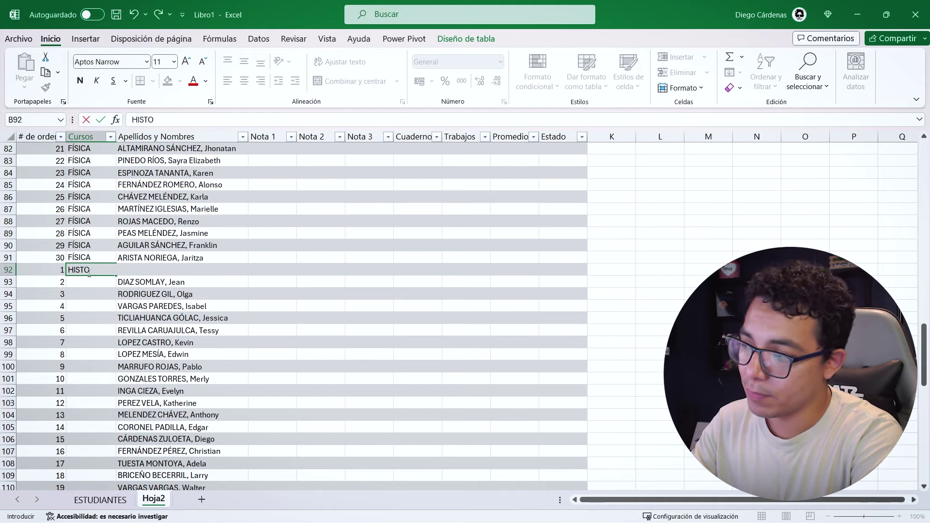
text(RIA)
key(Return)
click(88, 271)
double_click(116, 275)
scroll(114, 269, down, 2)
scroll(113, 257, down, 7)
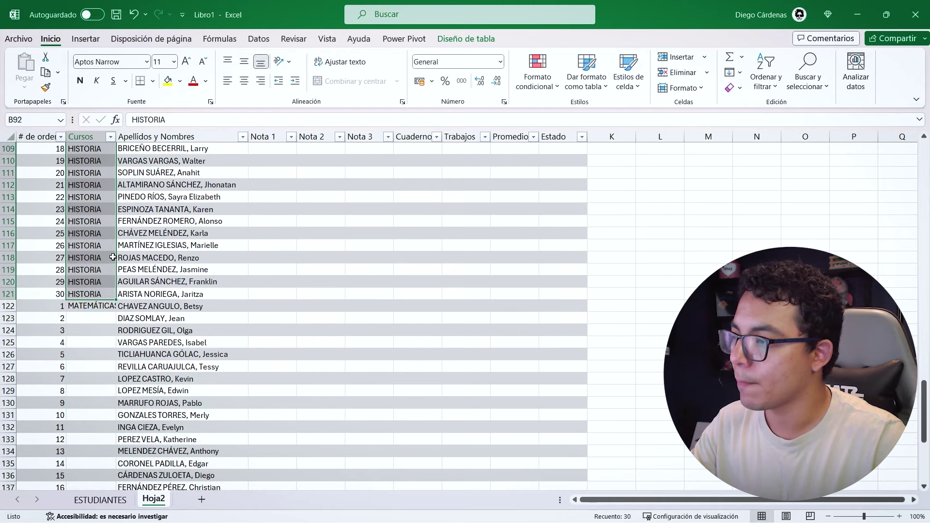
- Label the fifth student block BIOLOGÍA and fill it down to row 151
click(92, 304)
scroll(100, 263, down, 3)
scroll(100, 264, down, 1)
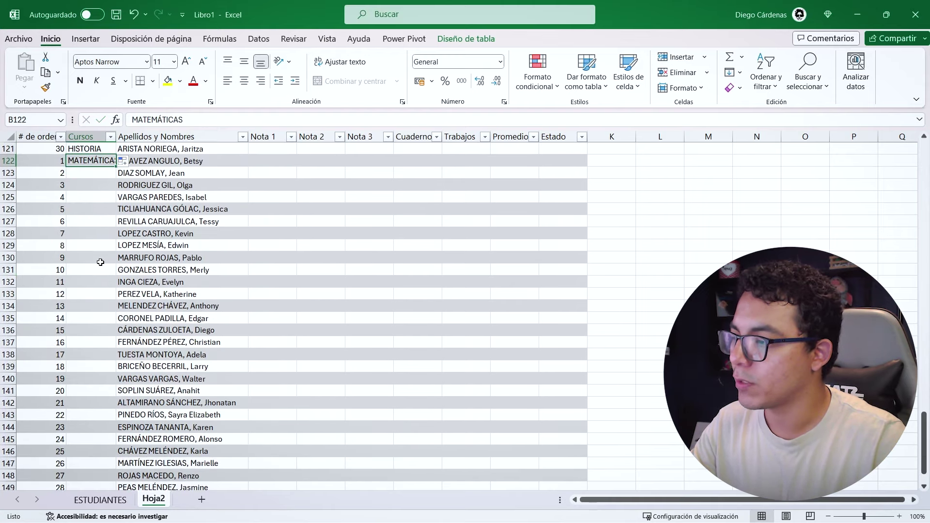
text(BIOLOGÍA)
key(Return)
click(99, 160)
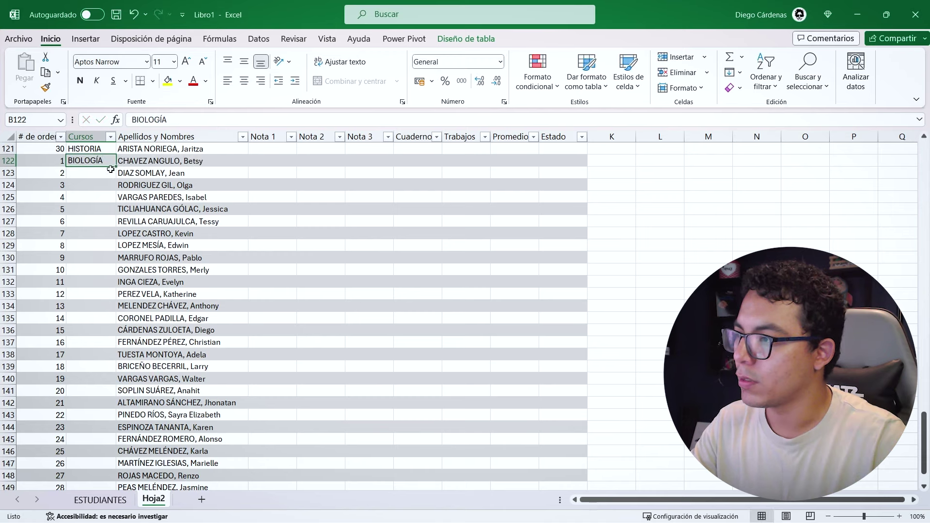
double_click(116, 166)
scroll(101, 213, down, 2)
scroll(101, 214, down, 3)
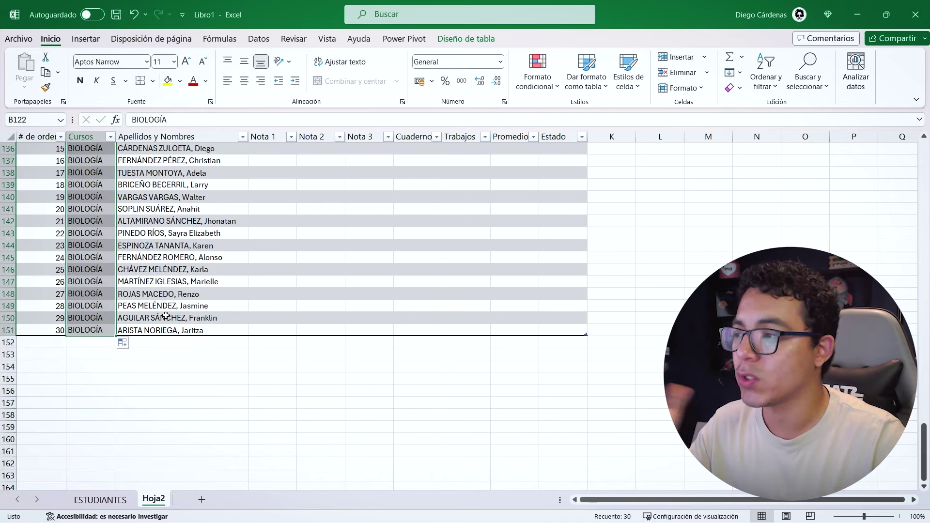
click(53, 344)
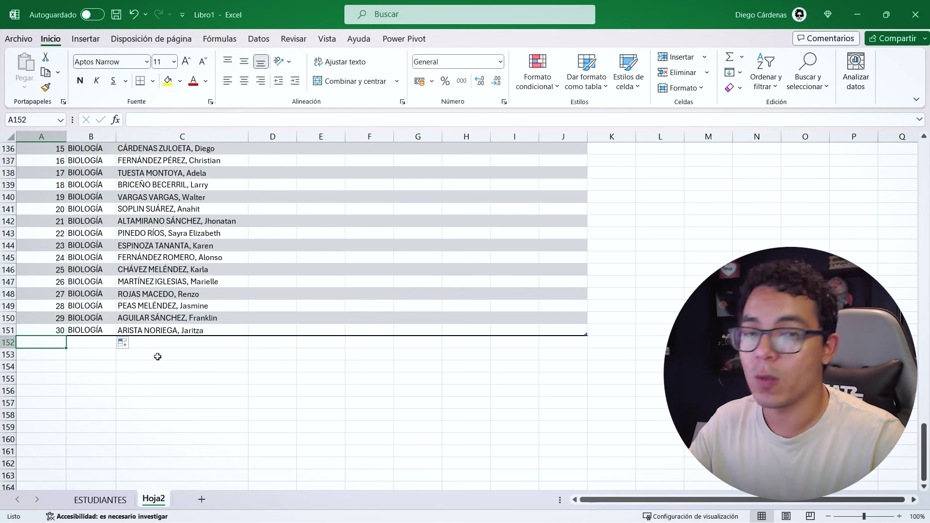
- Return to the top of Tabla1 and drag column B wider to fit MATEMÁTICAS
drag(89, 343, 94, 429)
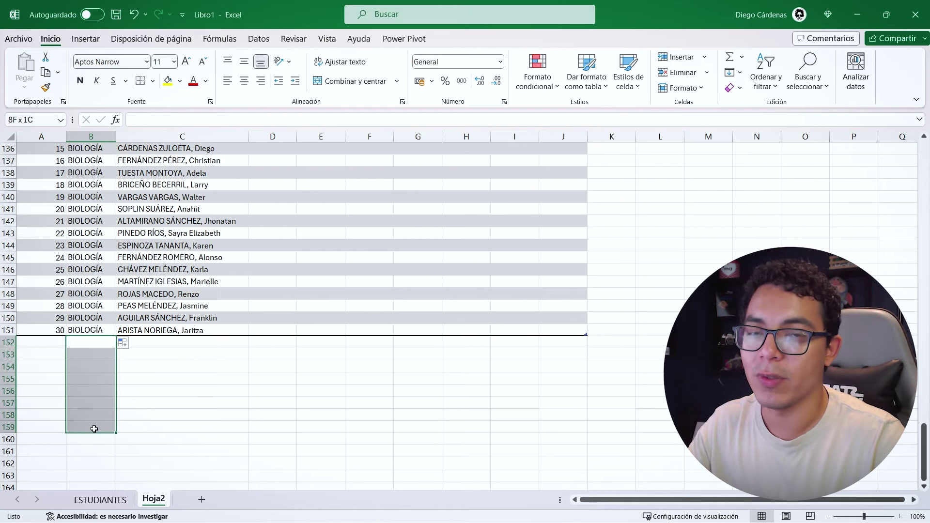
click(106, 327)
key(ctrl+Up)
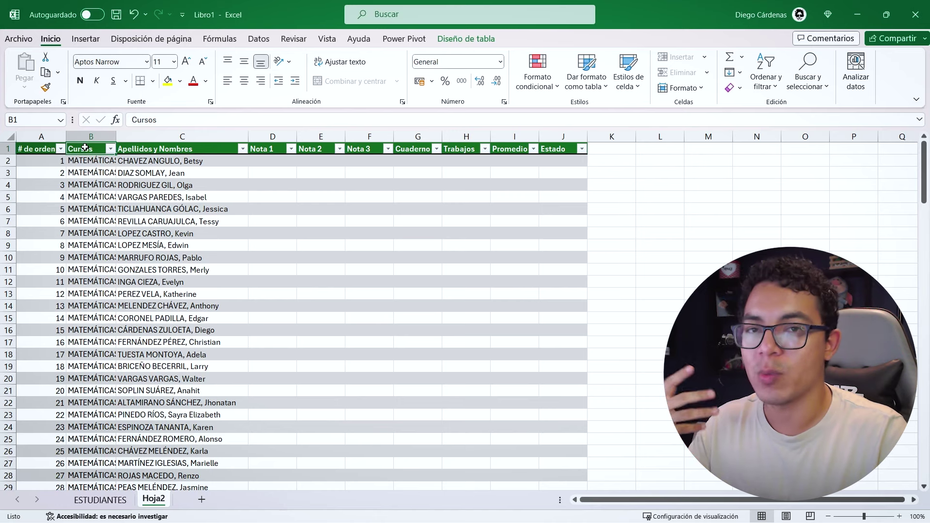
drag(83, 166, 97, 283)
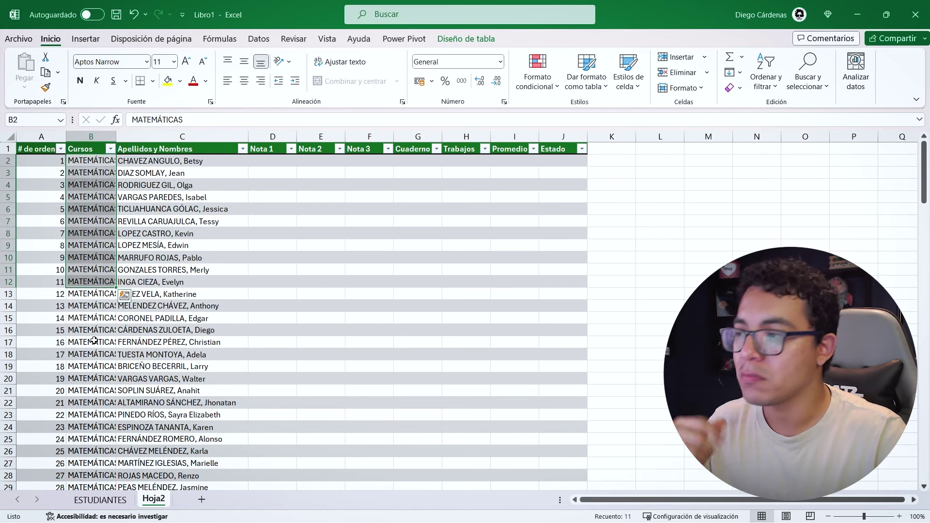
drag(211, 160, 231, 341)
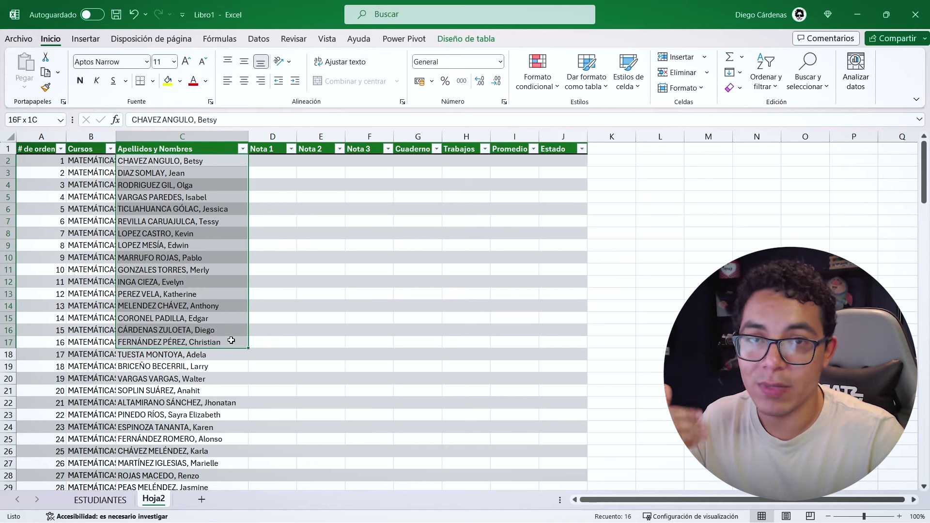
drag(231, 341, 237, 330)
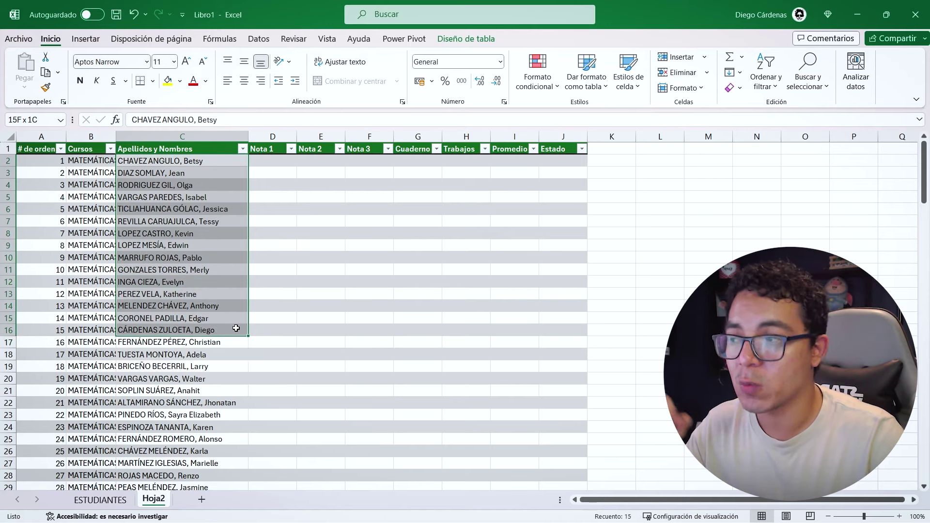
click(194, 234)
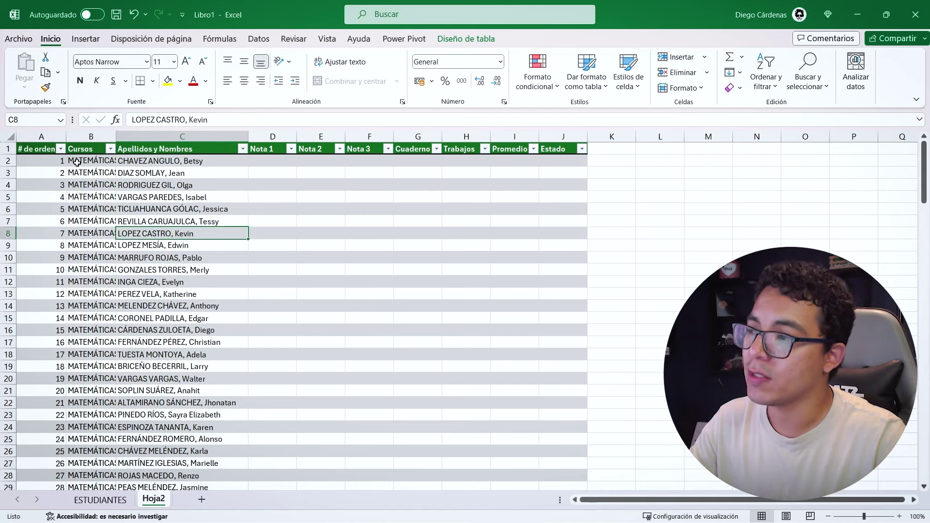
drag(115, 136, 144, 136)
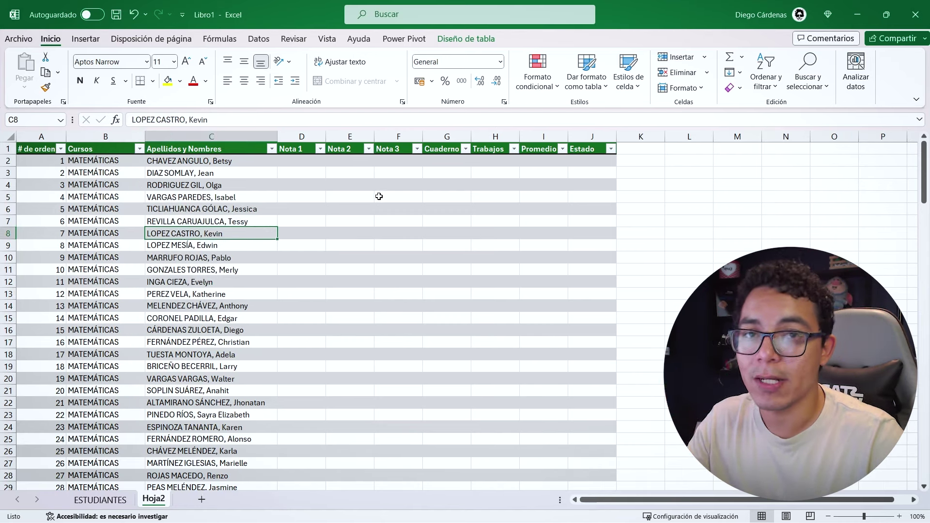
- Enter =ALEATORIO.ENTRE(0;20) in the first Nota 1 cell, D2
click(307, 162)
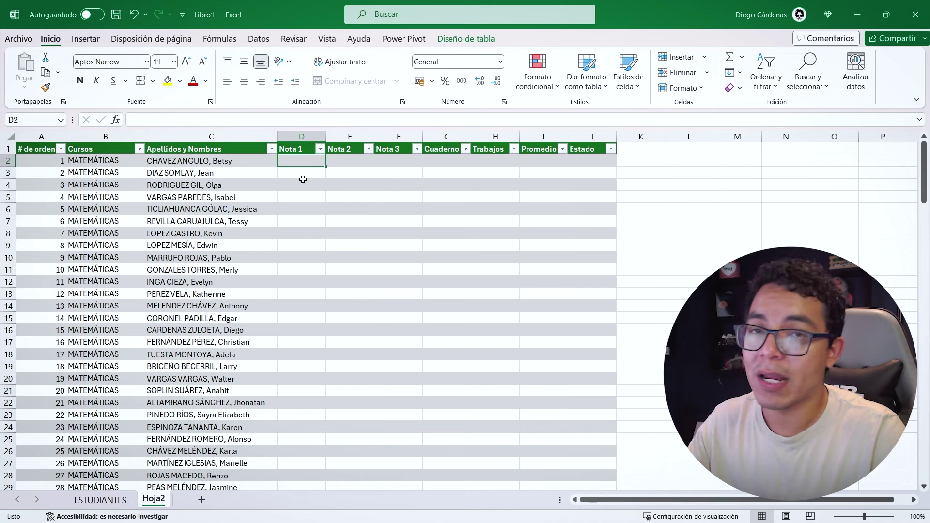
drag(300, 161, 515, 305)
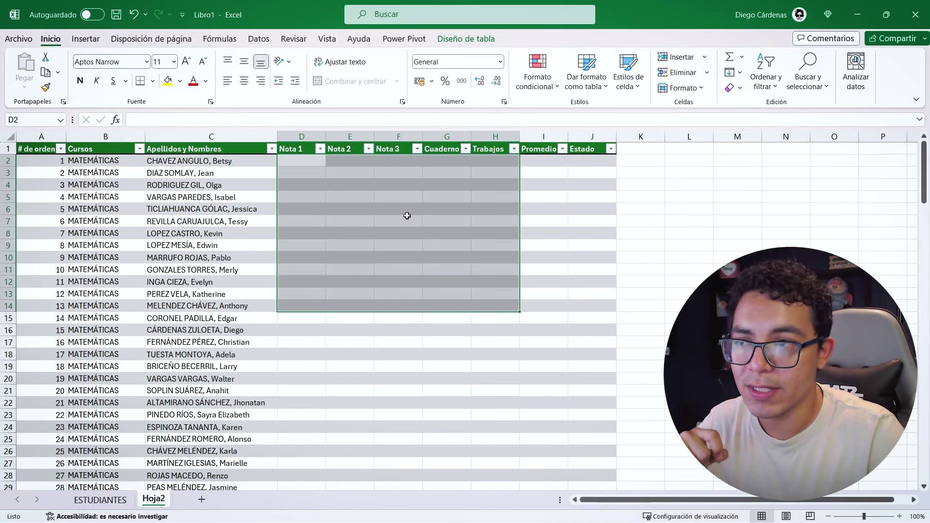
click(290, 161)
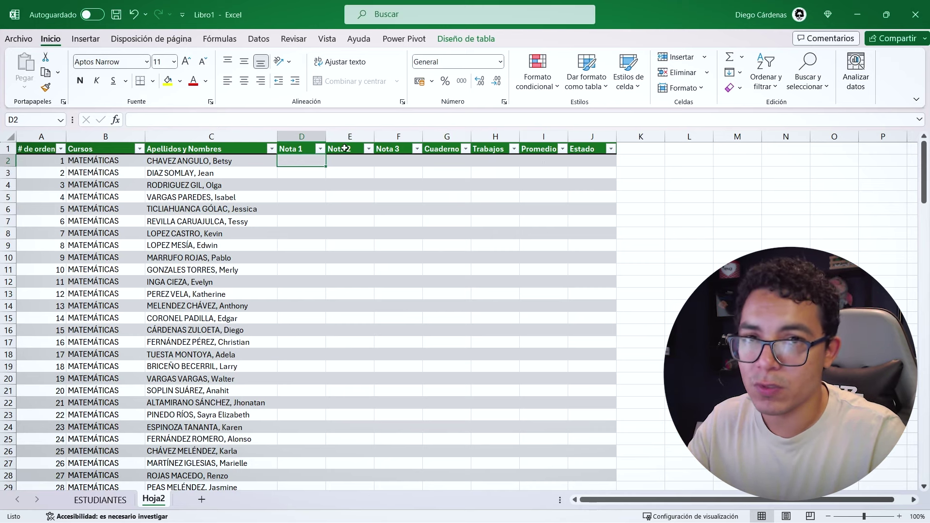
text(=)
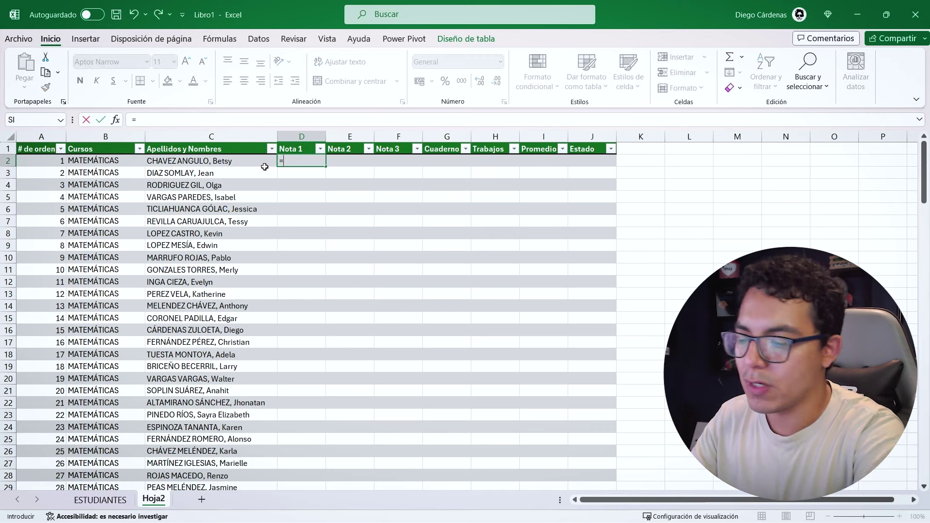
text(ALTE)
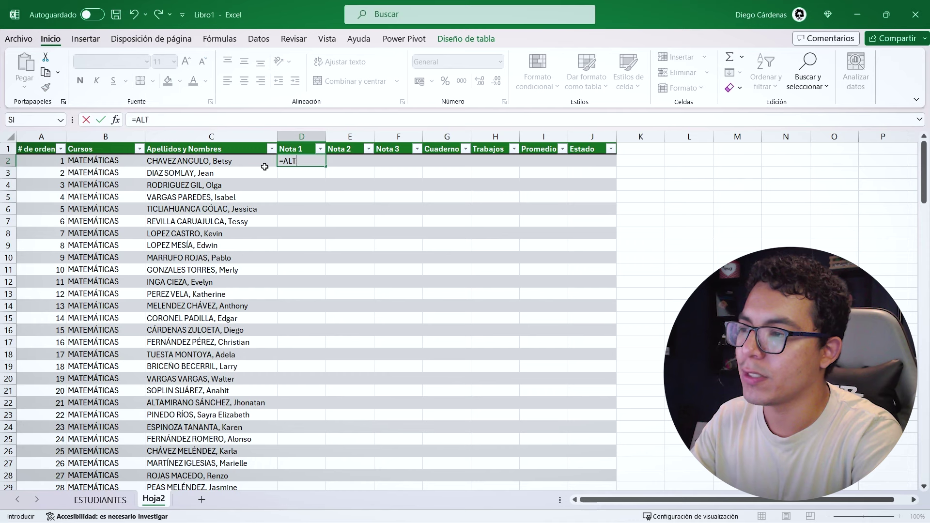
key(BackSpace)
text(EA)
key(Down)
key(Tab)
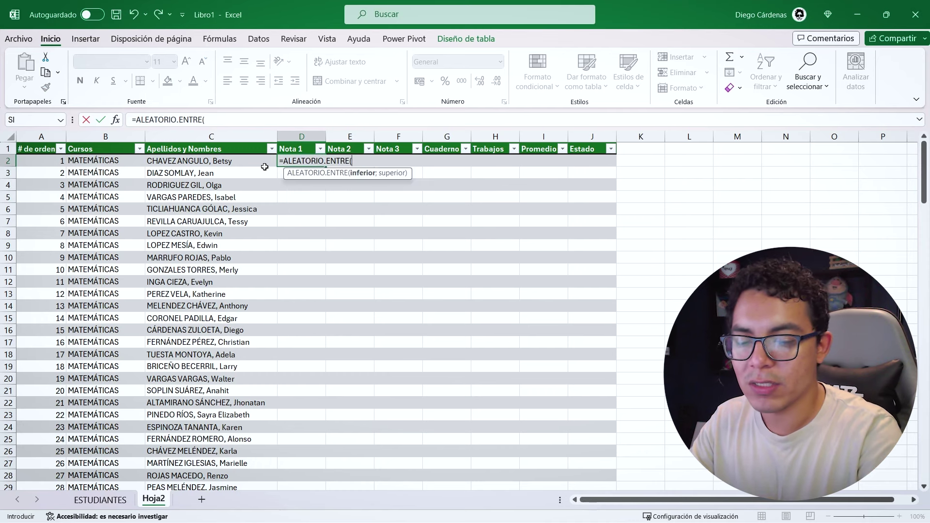
text(0;20)
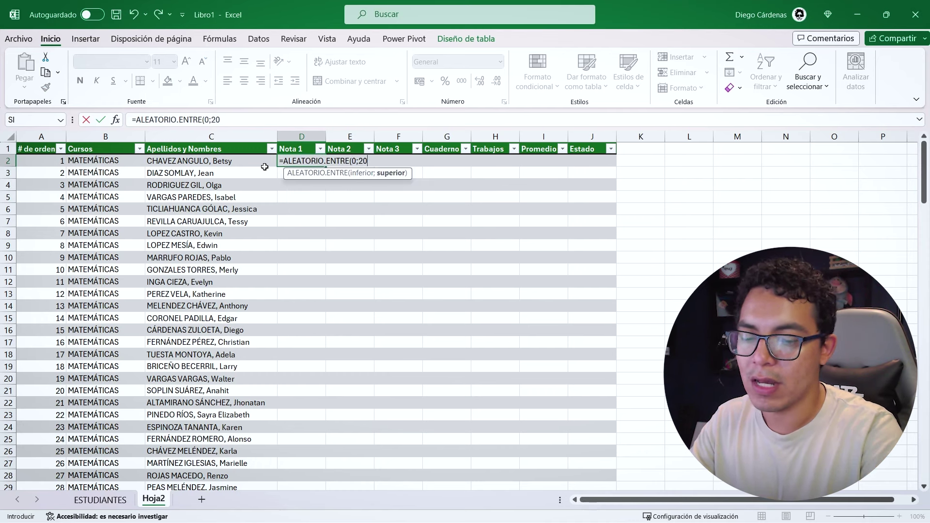
key(ctrl+Return)
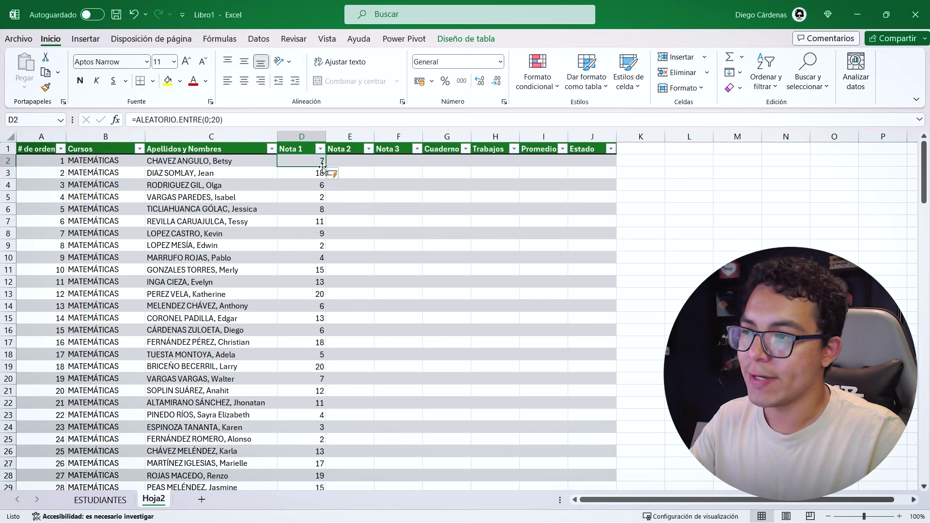
- Copy the random-grade formula across to Trabajos and down every student row
drag(322, 167, 511, 160)
drag(350, 161, 517, 160)
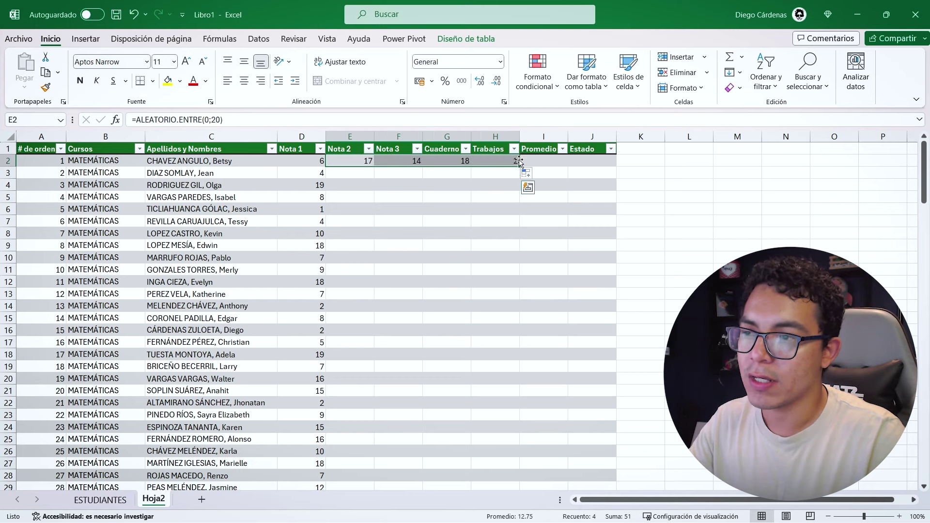
double_click(517, 163)
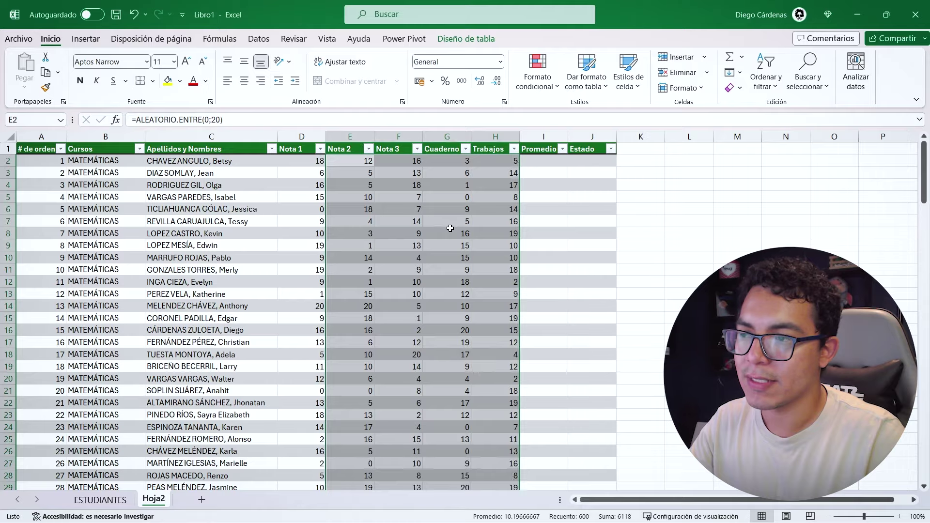
scroll(450, 229, down, 4)
scroll(450, 229, up, 4)
drag(320, 162, 504, 166)
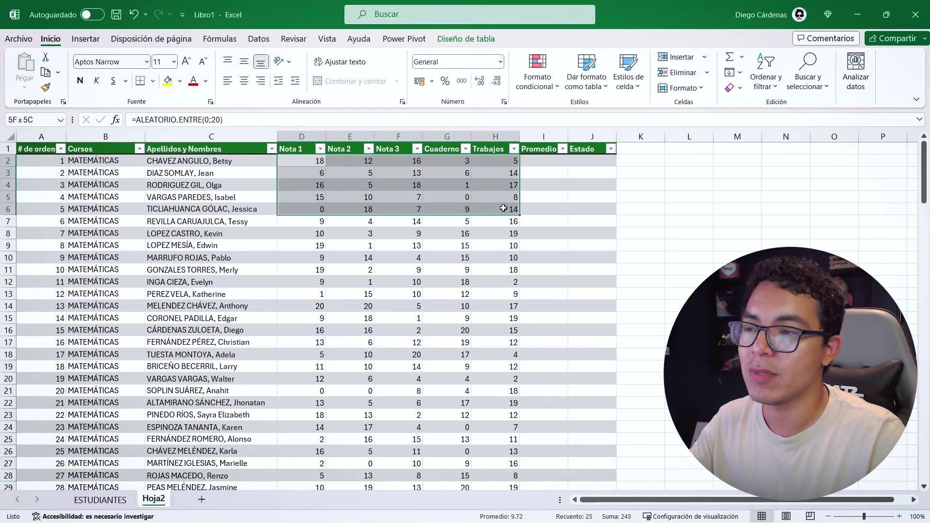
drag(503, 165, 300, 164)
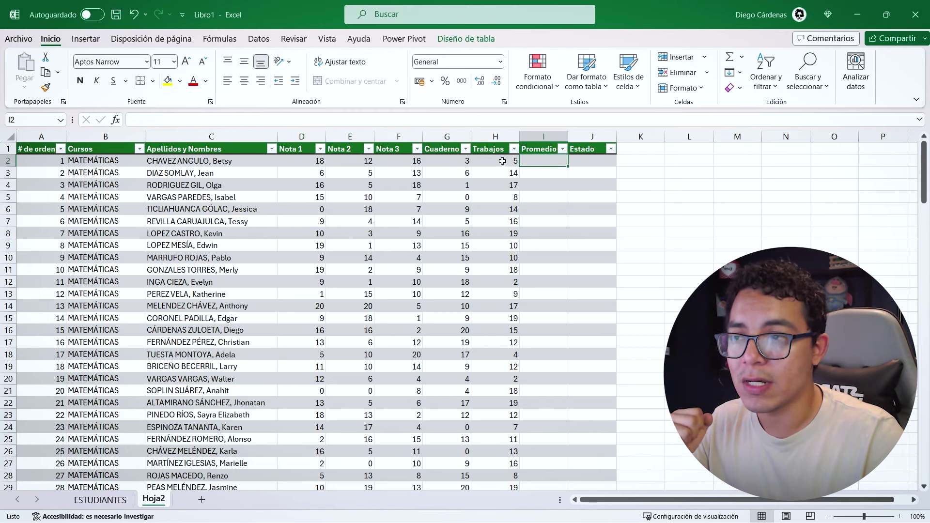
- Enter =PROMEDIO(D2:H2) in I2 so Promedio averages Nota 1 through Trabajos
click(539, 162)
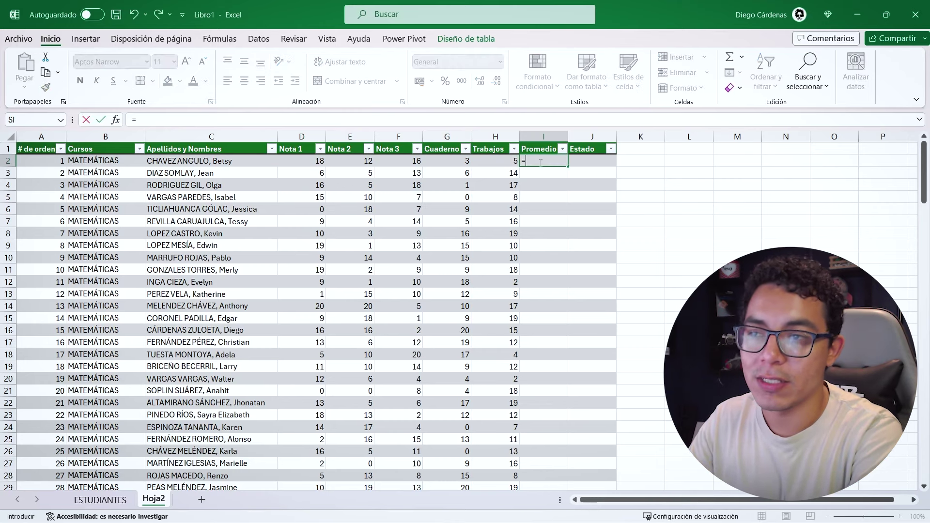
click(530, 194)
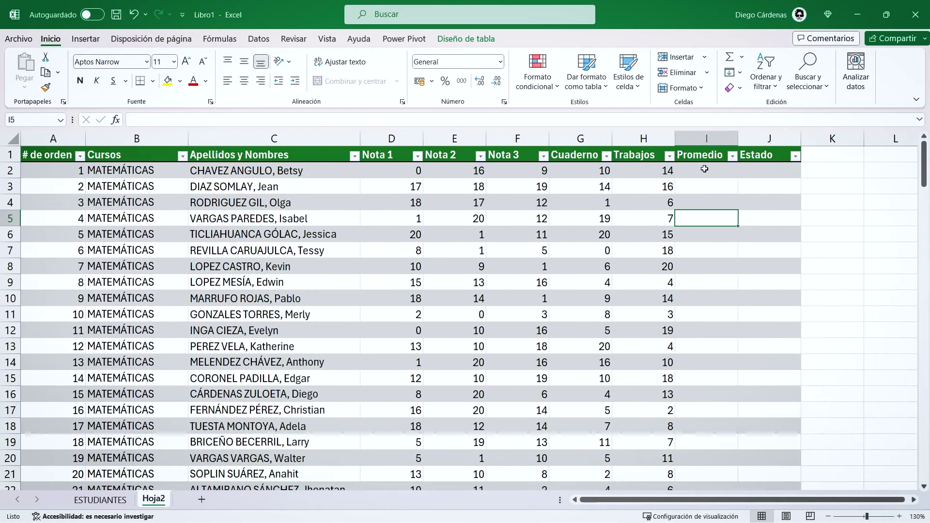
text(=)
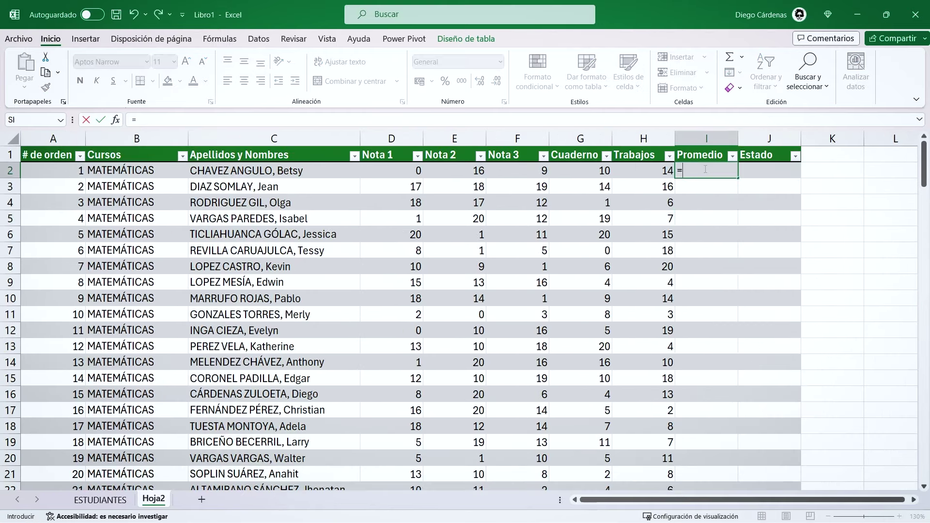
text(PRO)
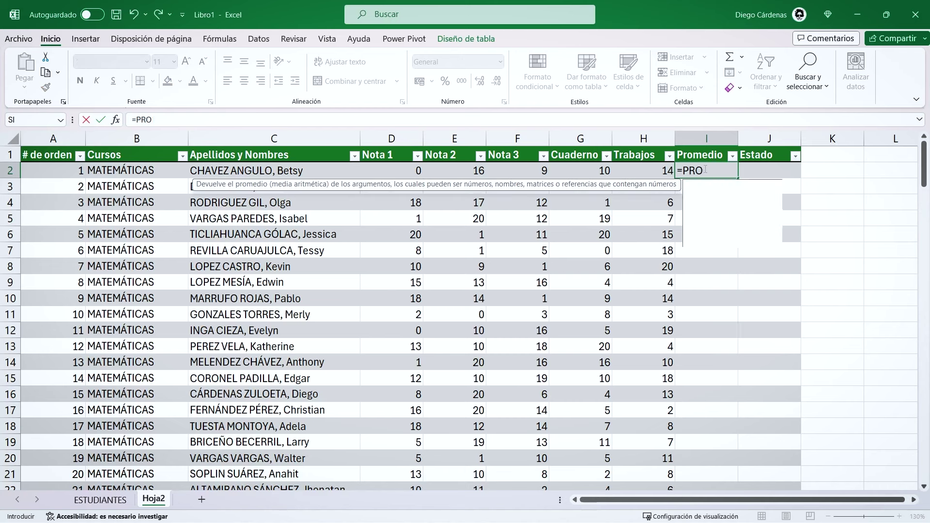
text(MEDIO()
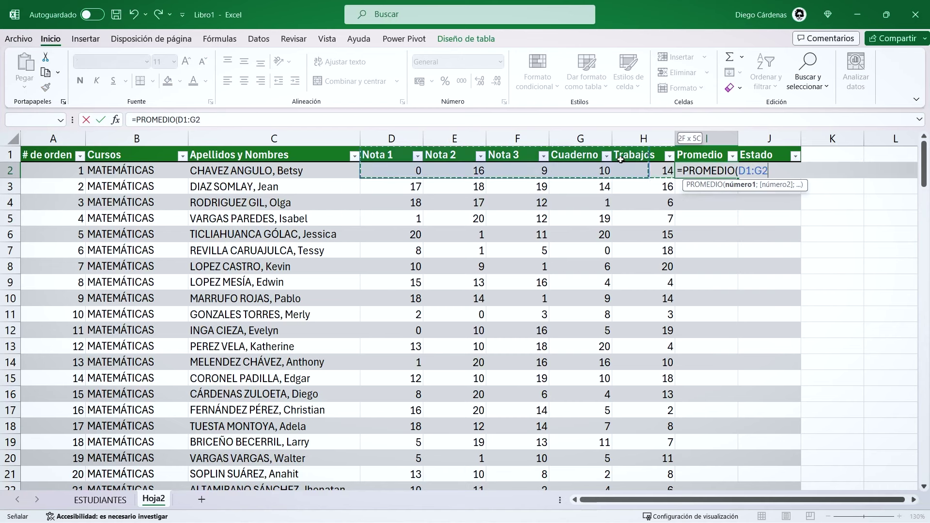
drag(405, 170, 668, 170)
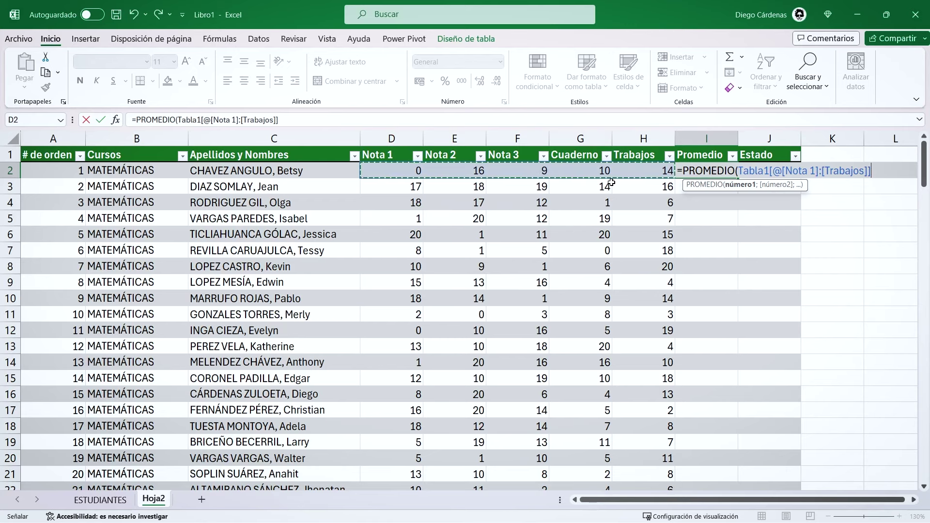
text())
key(Return)
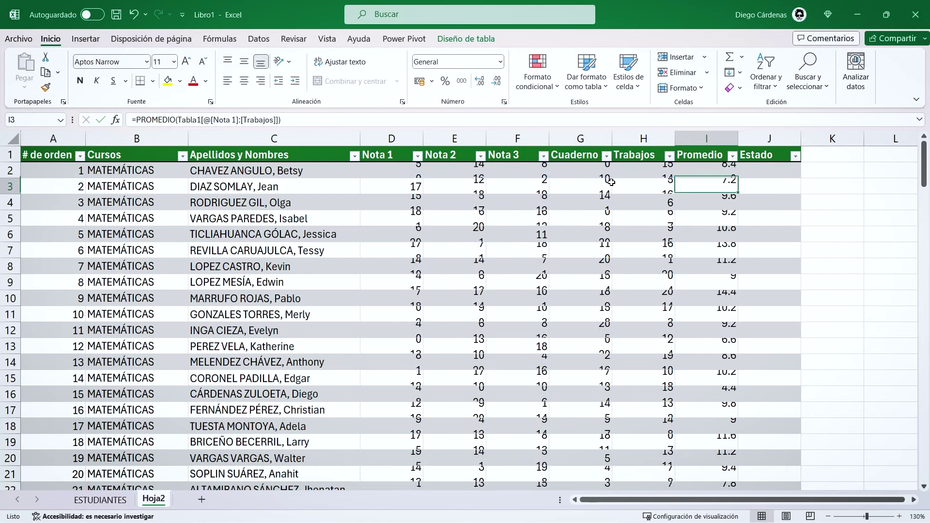
- Select and scroll through the Promedio results to check the averages
drag(696, 171, 716, 407)
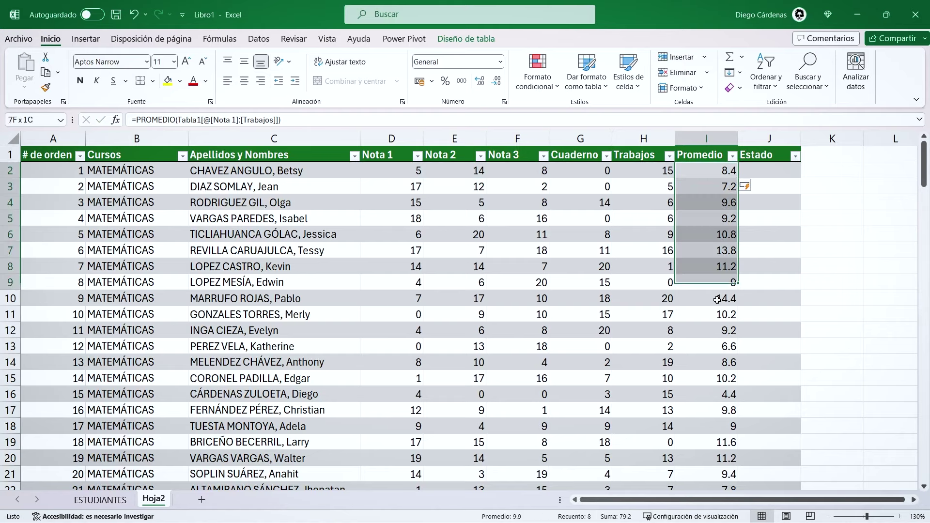
scroll(713, 394, down, 1)
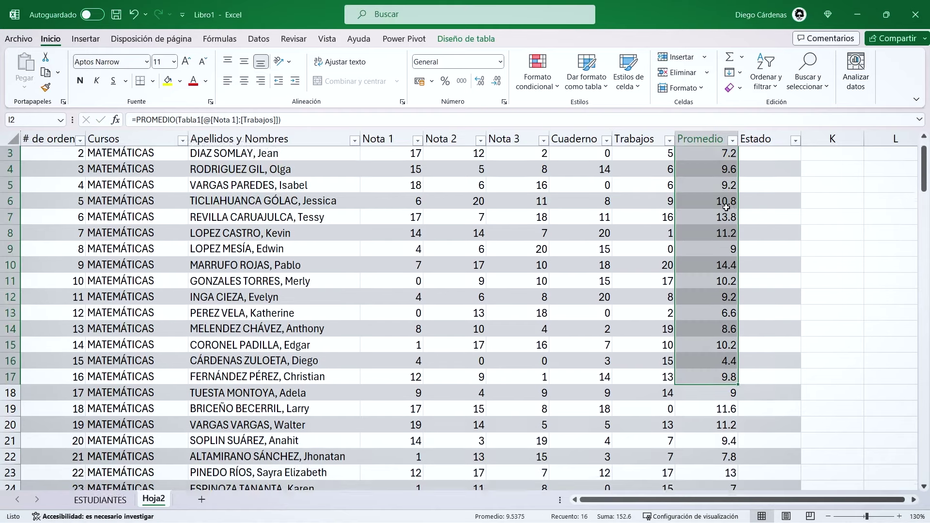
scroll(713, 394, down, 1)
scroll(714, 394, down, 1)
click(731, 392)
scroll(732, 393, up, 3)
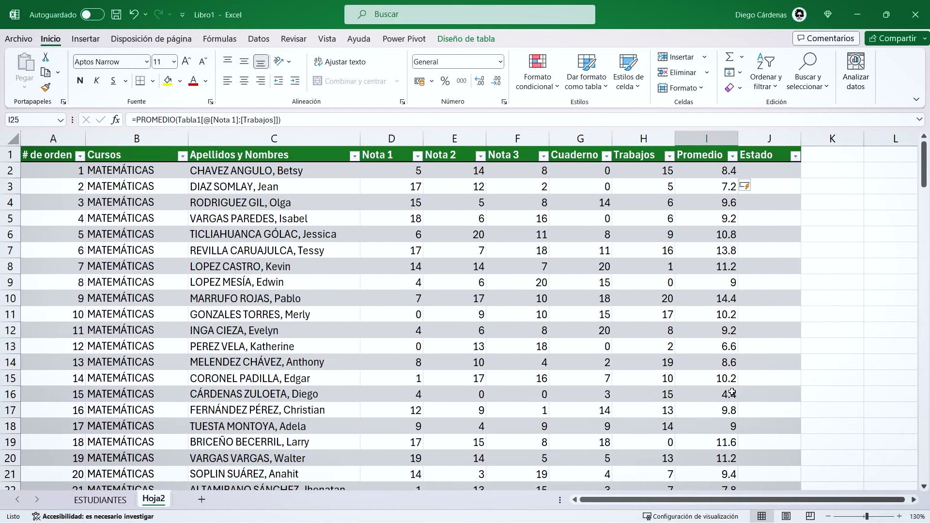
click(407, 173)
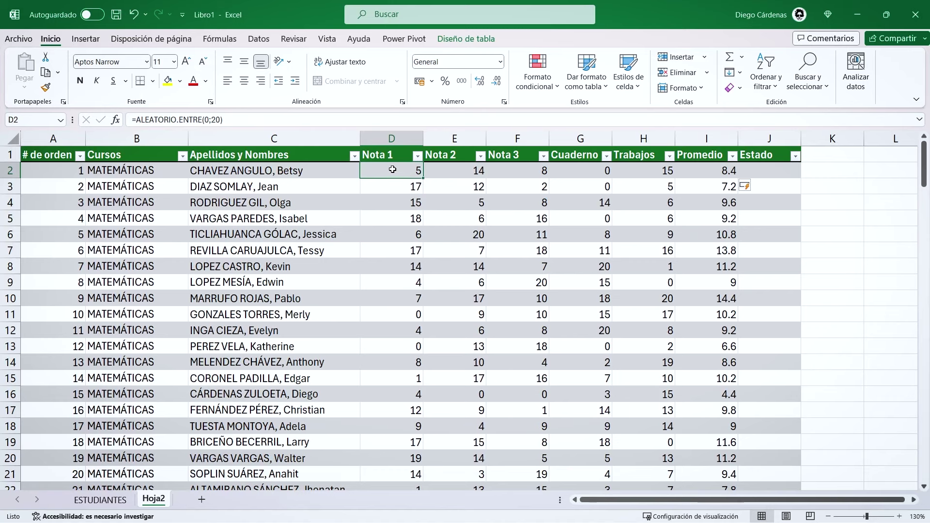
- Change Nota 1's formula to =ALEATORIO.ENTRE(10;20), copy it into Nota 2 and fill down
double_click(205, 120)
text(10)
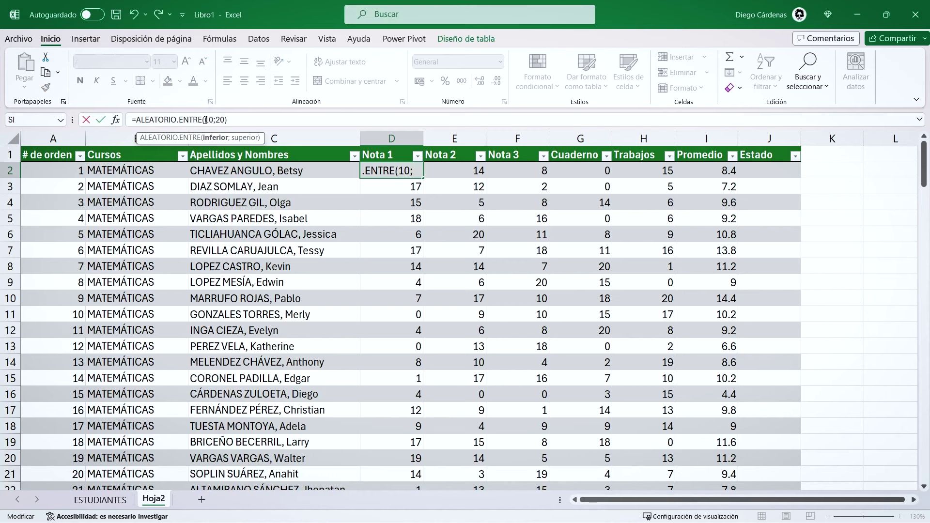
key(Return)
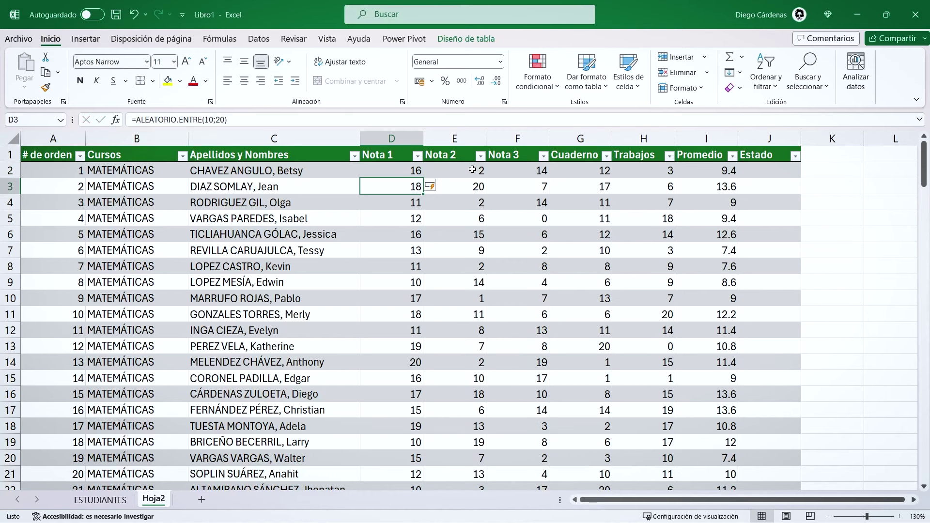
drag(412, 172, 486, 181)
double_click(485, 179)
click(451, 250)
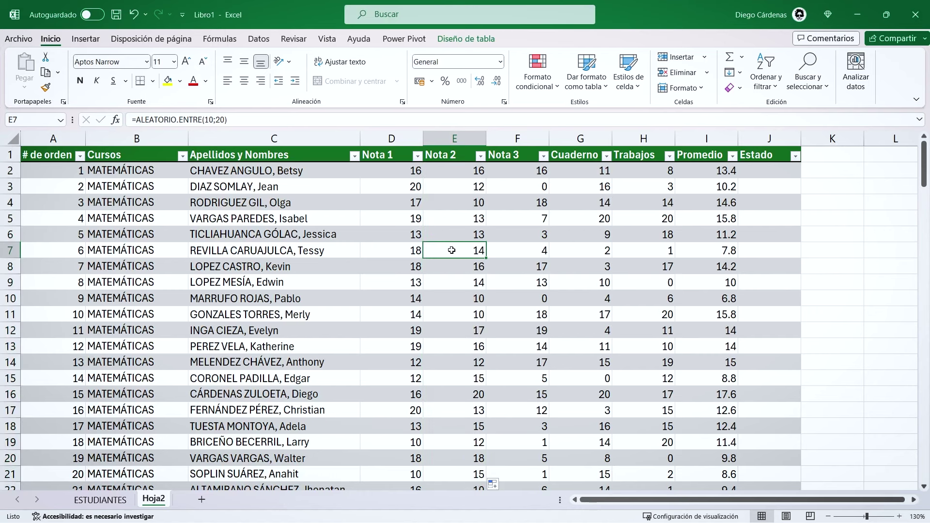
- Review the updated Promedio results and the new Nota 1 formula
drag(707, 164, 714, 390)
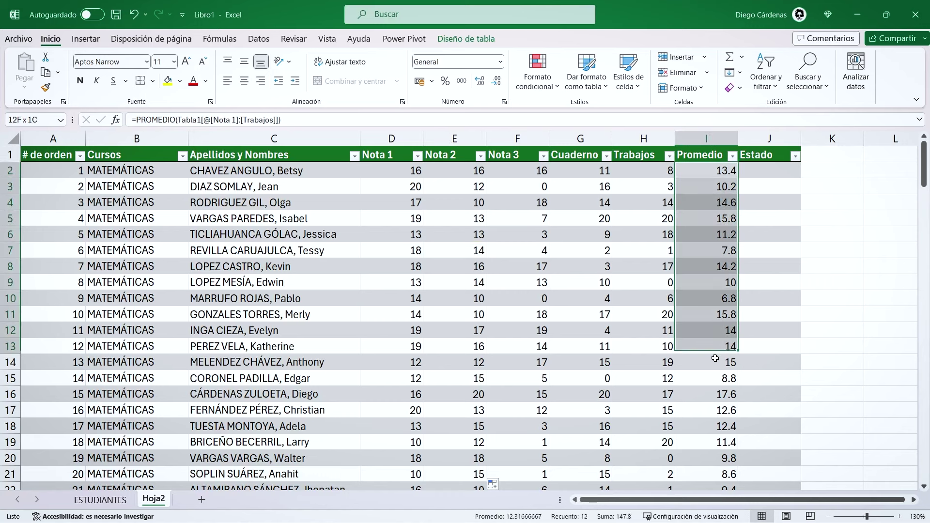
click(409, 170)
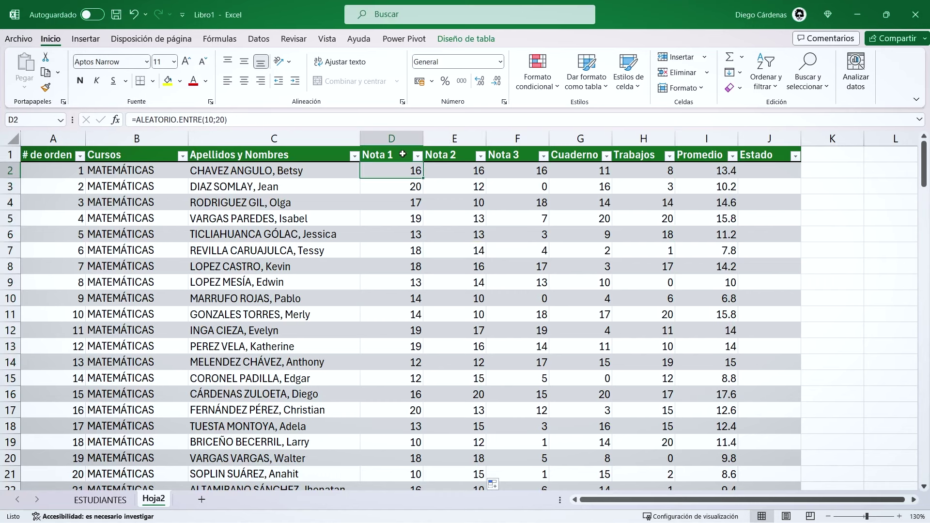
click(759, 178)
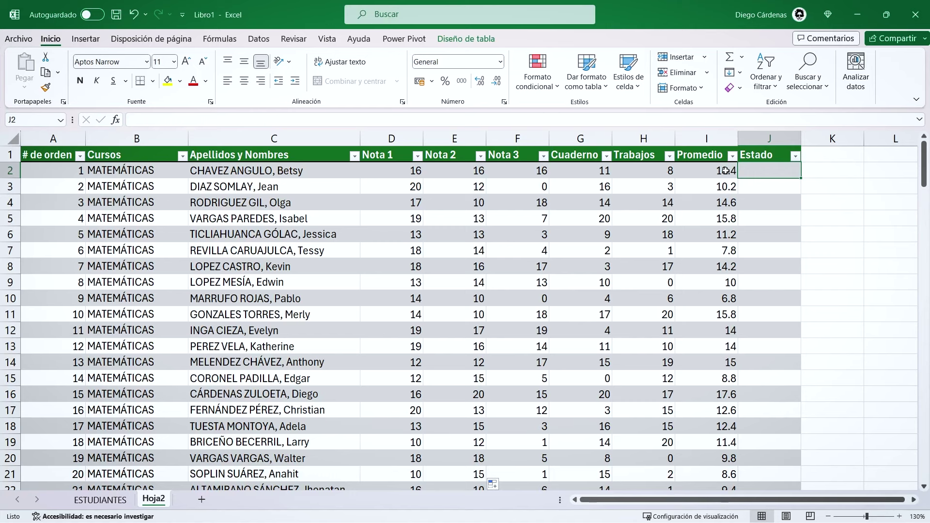
- Widen column J so the Estado results have more room
drag(725, 171, 746, 458)
click(779, 171)
drag(797, 139, 848, 139)
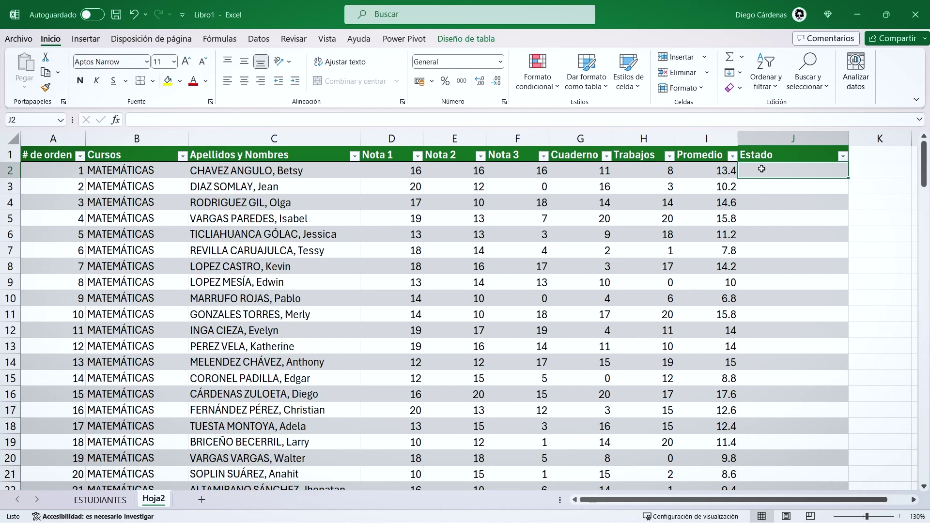
click(715, 176)
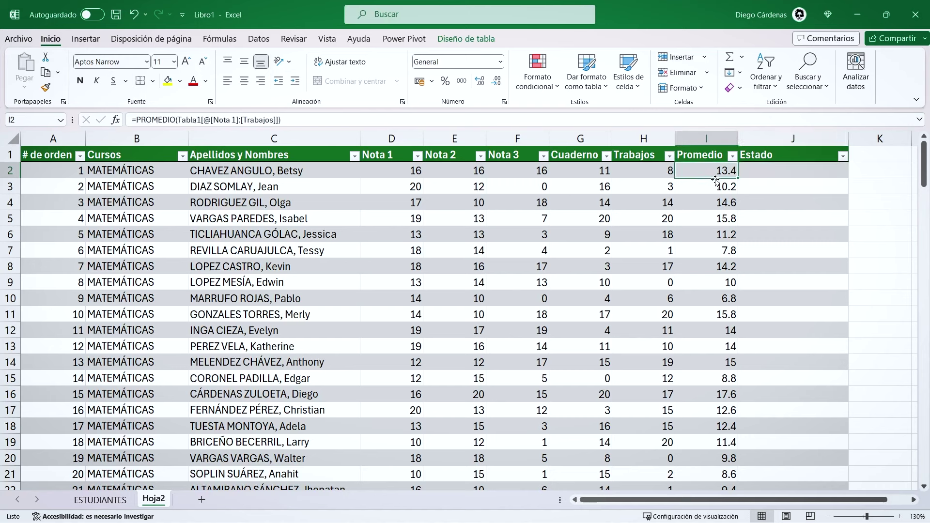
click(775, 168)
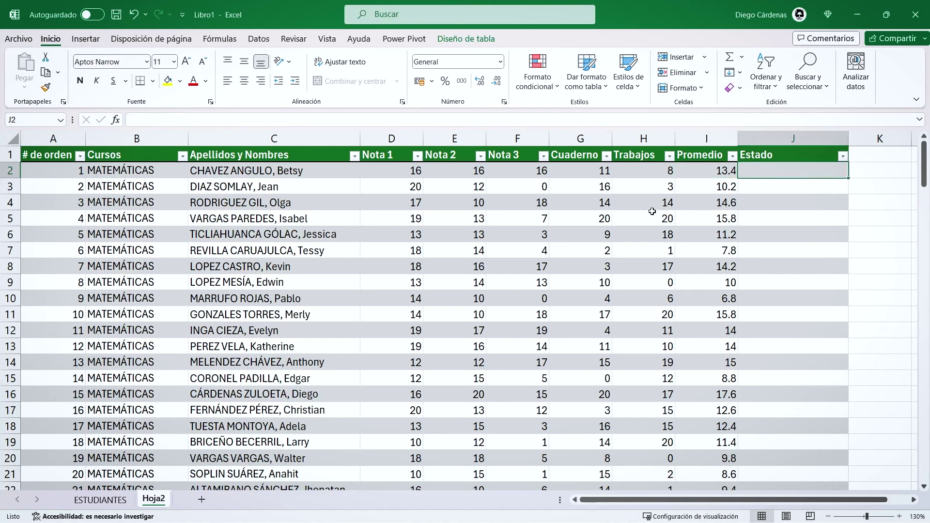
drag(778, 167, 781, 298)
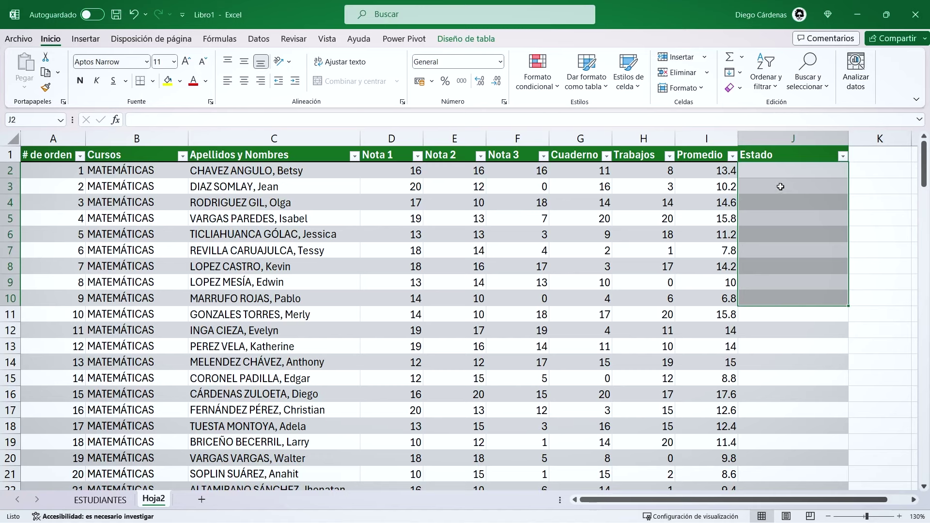
drag(780, 172, 154, 172)
click(779, 167)
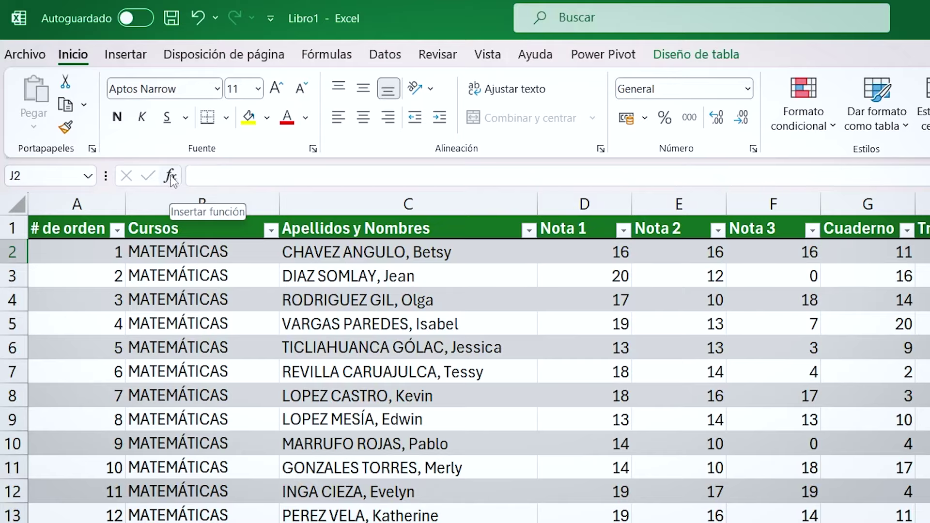
- Bring up Insertar función for Estado cell J2, after dismissing a first attempt
click(170, 177)
drag(470, 177, 407, 133)
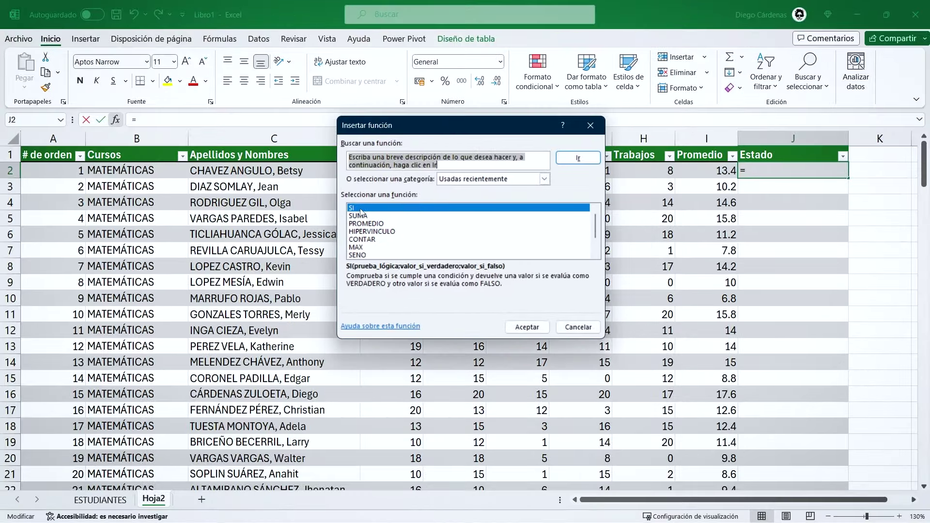
click(591, 125)
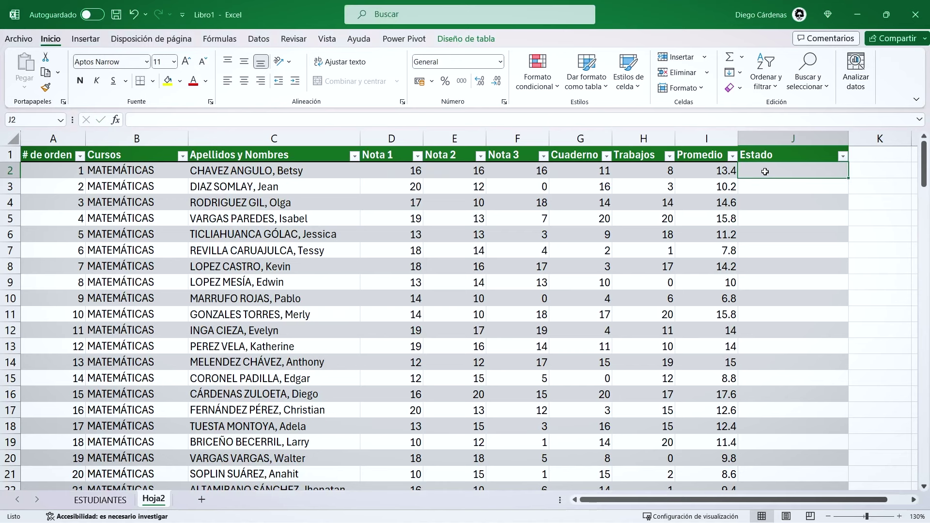
click(115, 119)
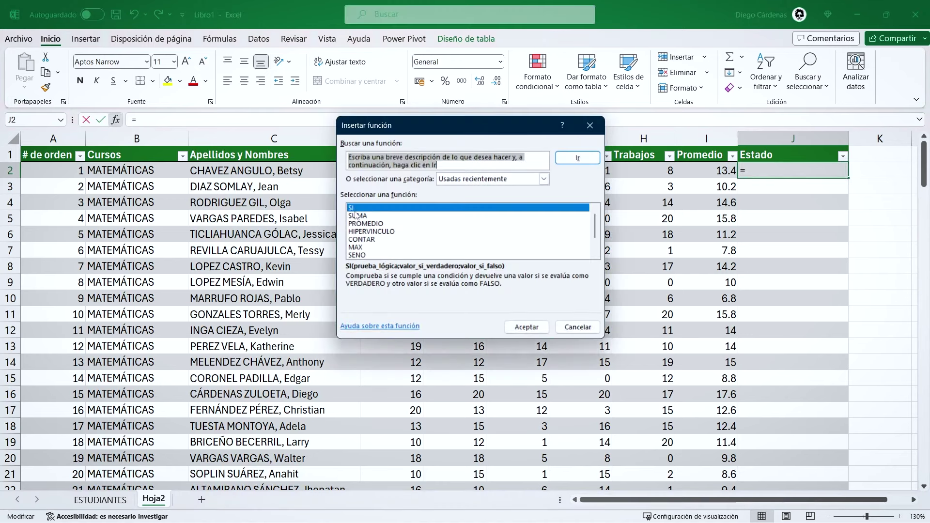
click(516, 329)
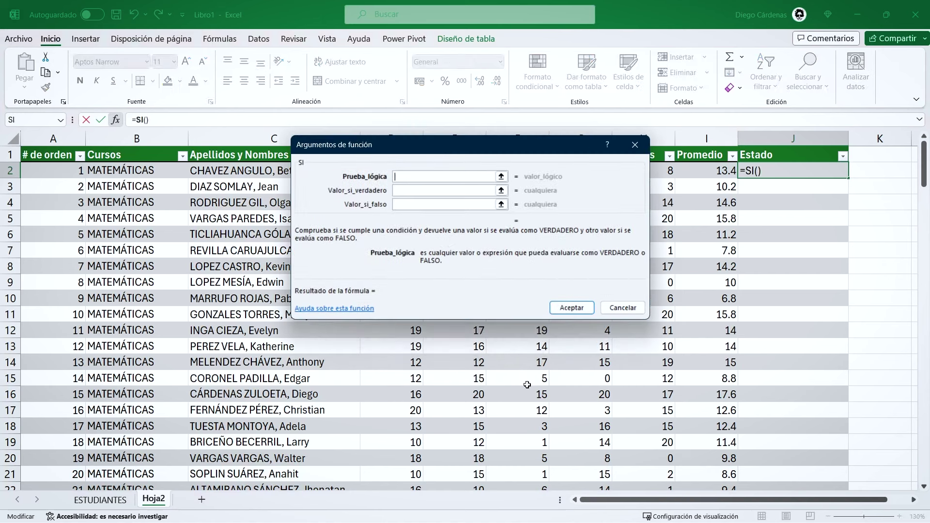
drag(432, 154, 463, 152)
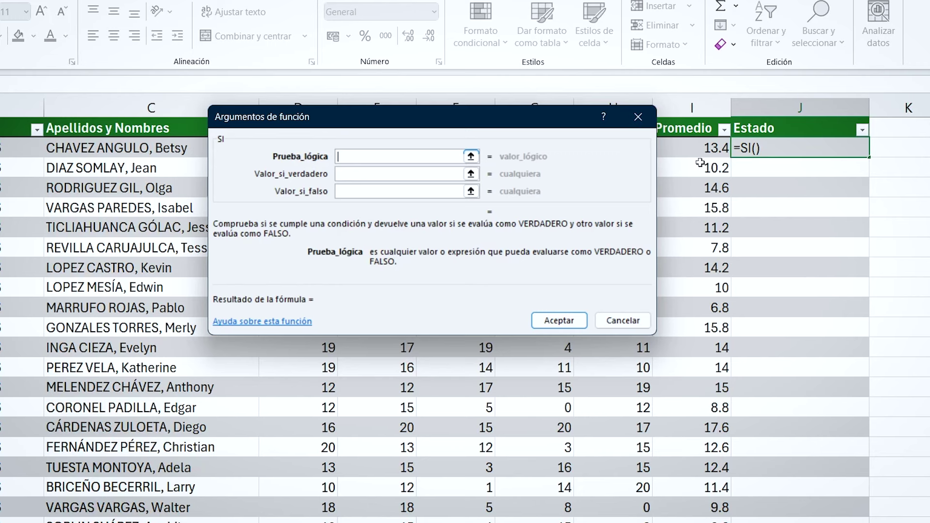
drag(532, 121, 417, 119)
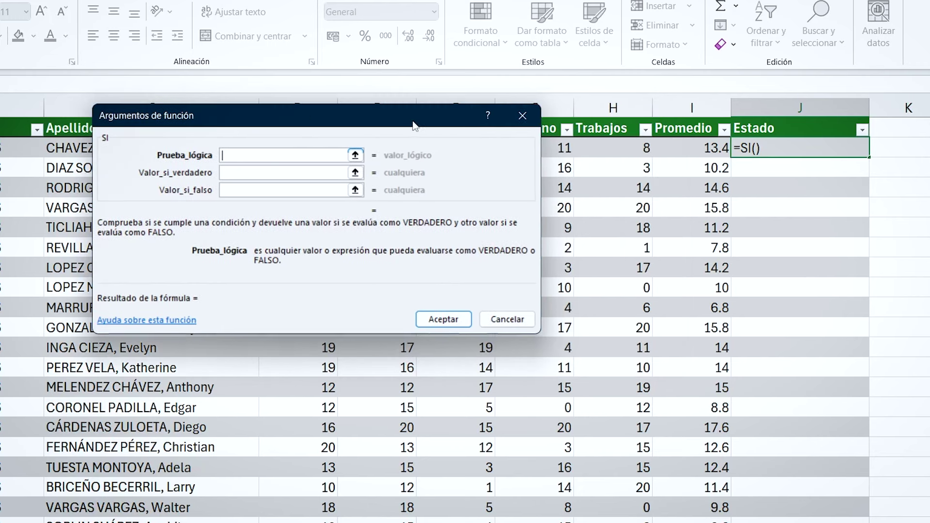
click(701, 149)
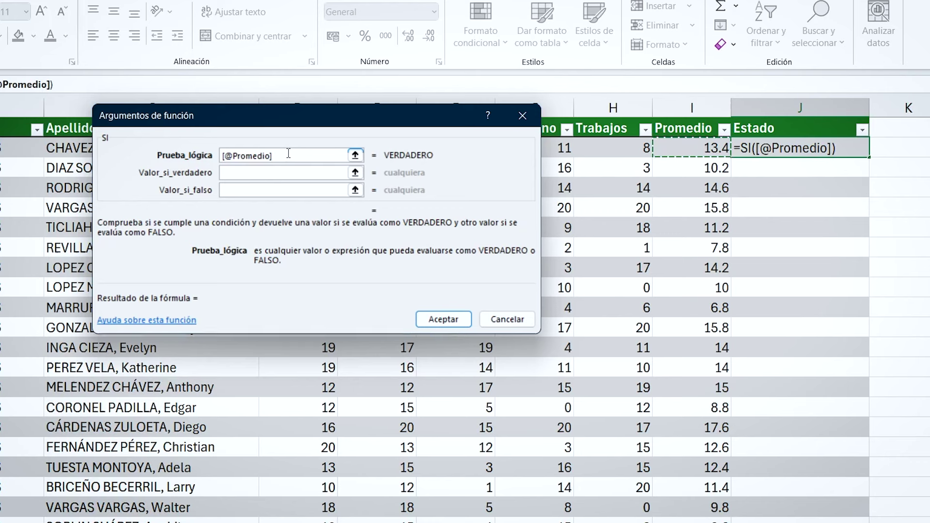
text(>)
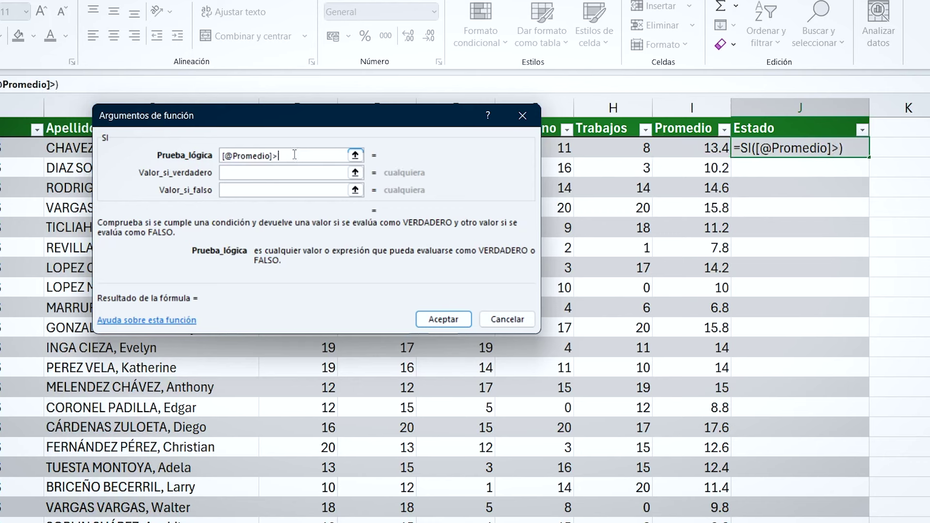
text(=11)
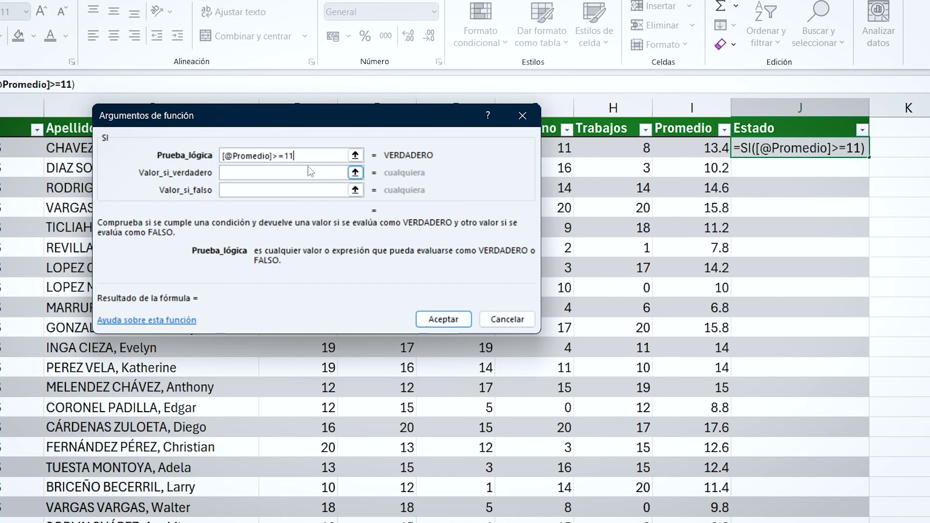
- Return APROBADO when true and DESAPROBADO when false, then confirm the formula
click(249, 176)
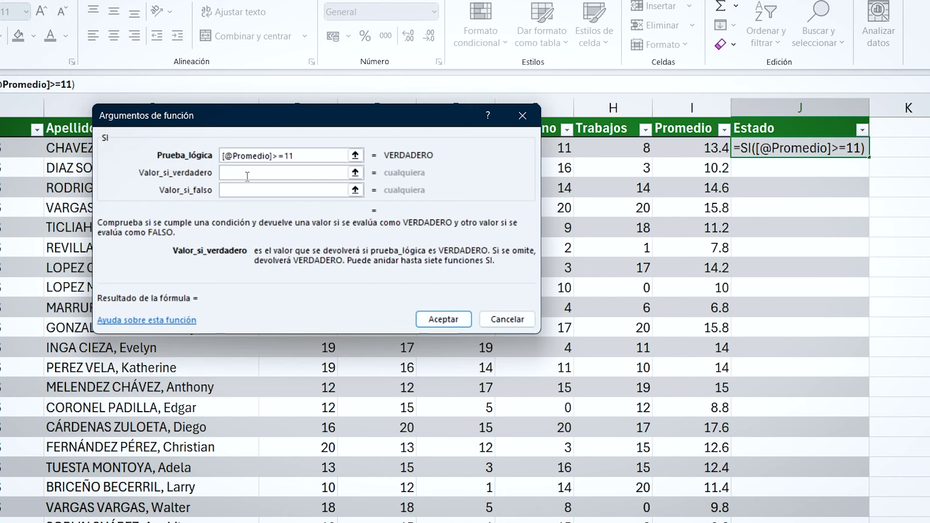
text(ap)
key(BackSpace)
key(BackSpace)
text(APROBADO)
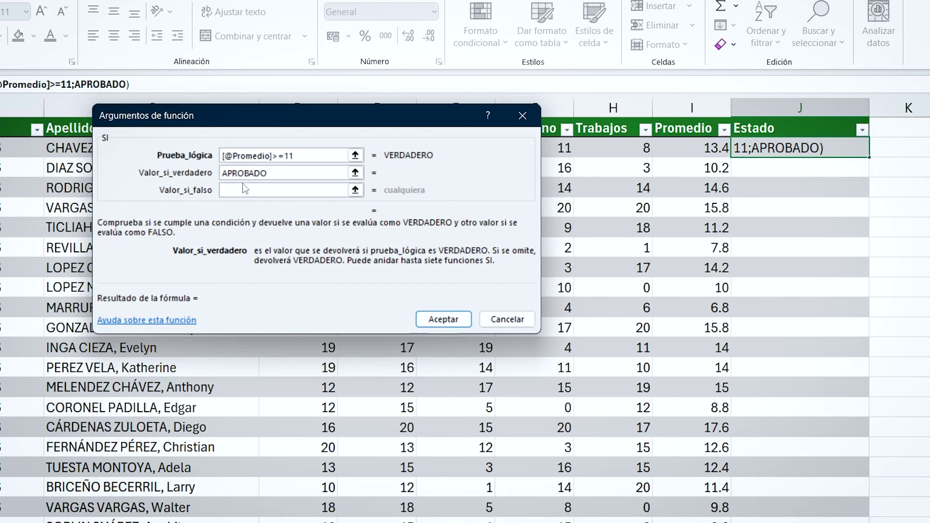
click(243, 189)
text(D)
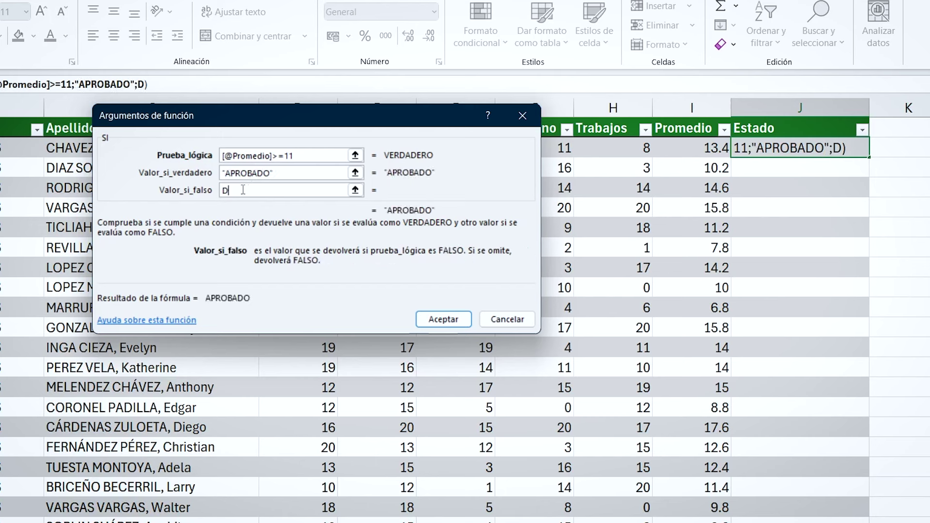
text(ESAPROBADO)
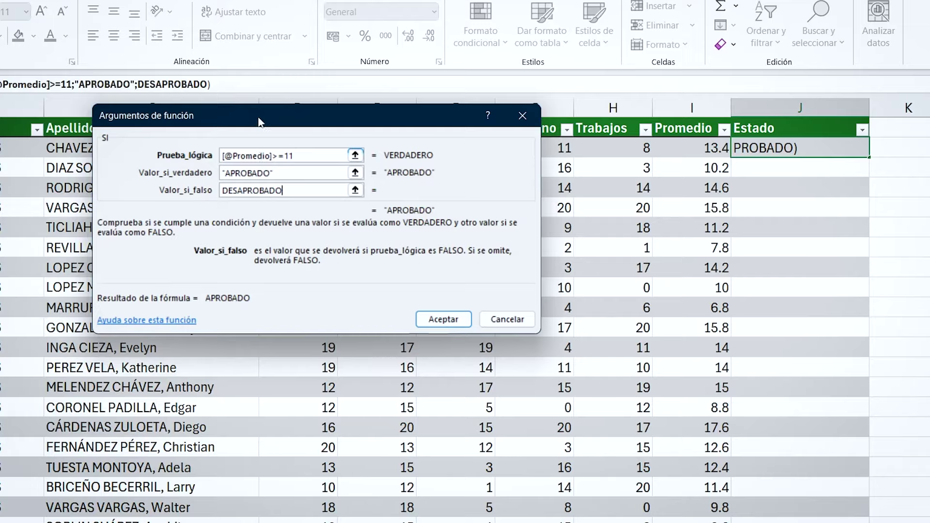
drag(235, 114, 234, 107)
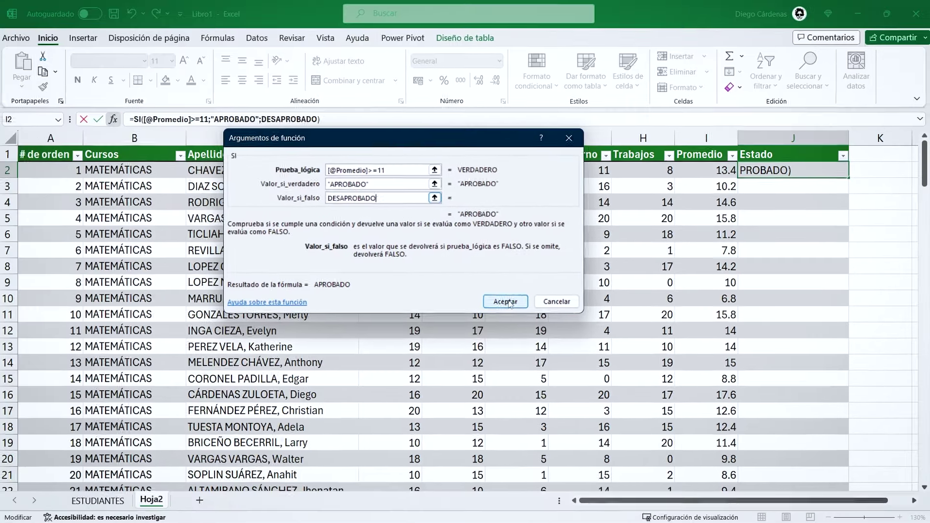
click(507, 300)
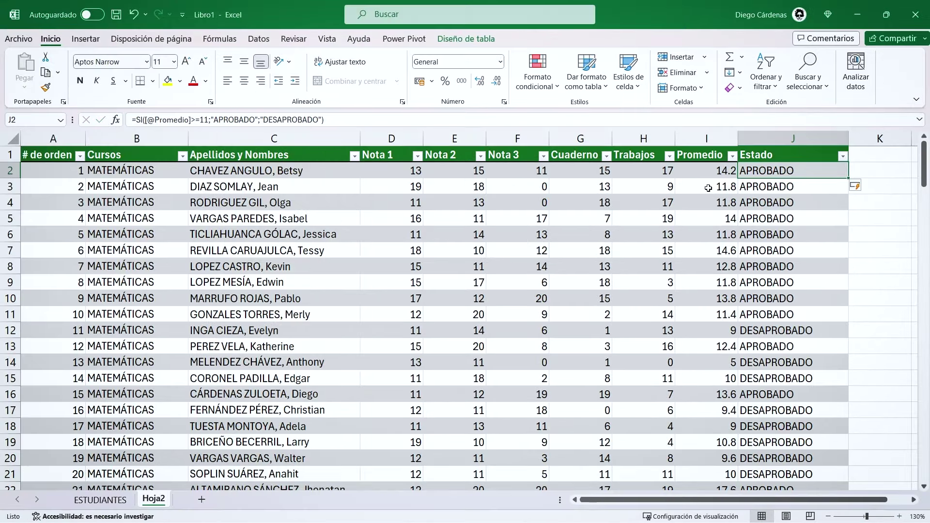
mouse_move(712, 173)
mouse_down()
mouse_move(720, 283)
mouse_move(755, 314)
mouse_up()
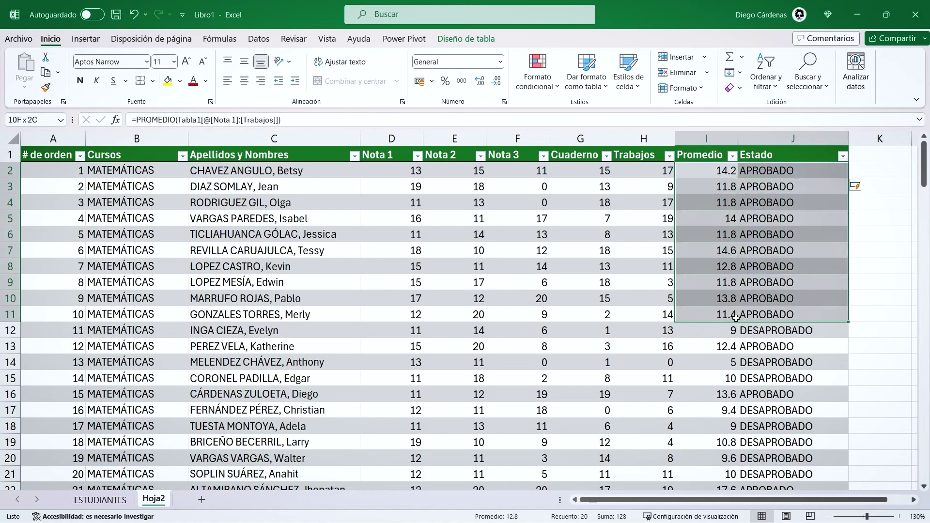
drag(757, 170, 760, 310)
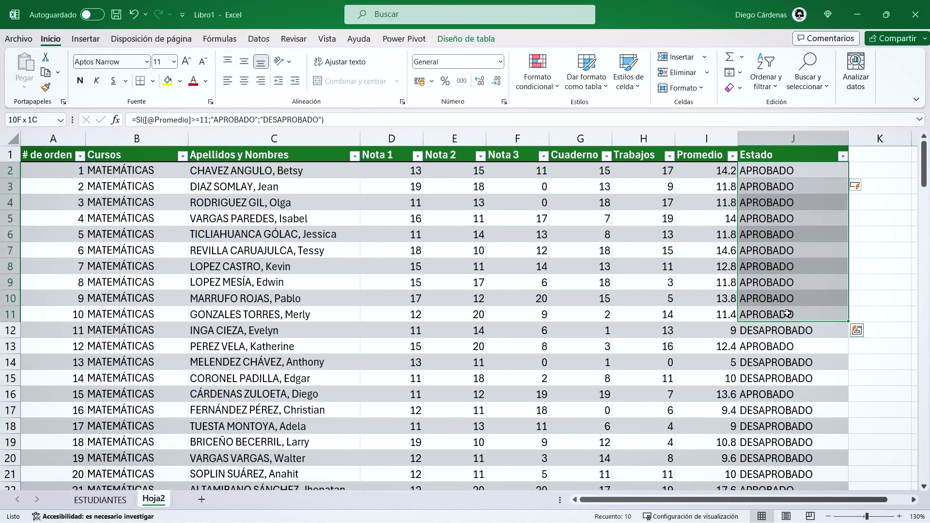
click(732, 325)
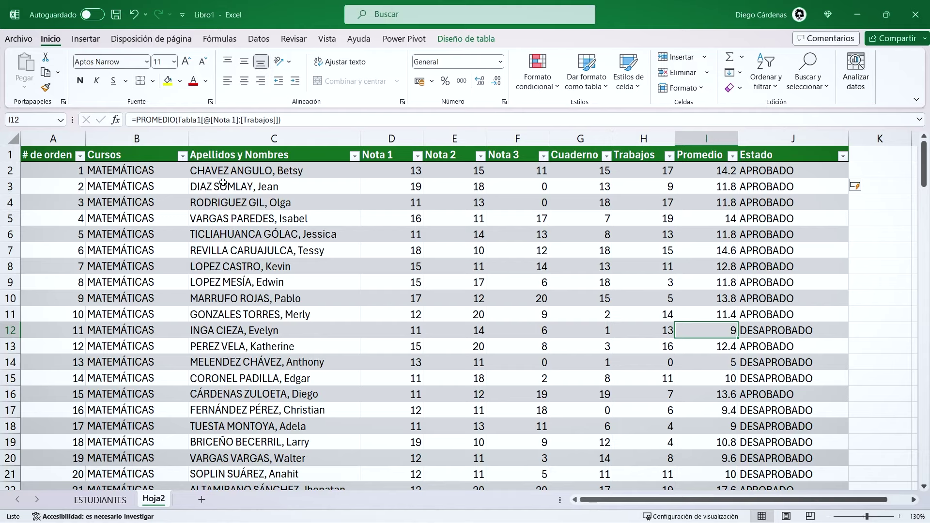
scroll(249, 215, down, 7)
scroll(279, 235, down, 8)
scroll(278, 235, up, 4)
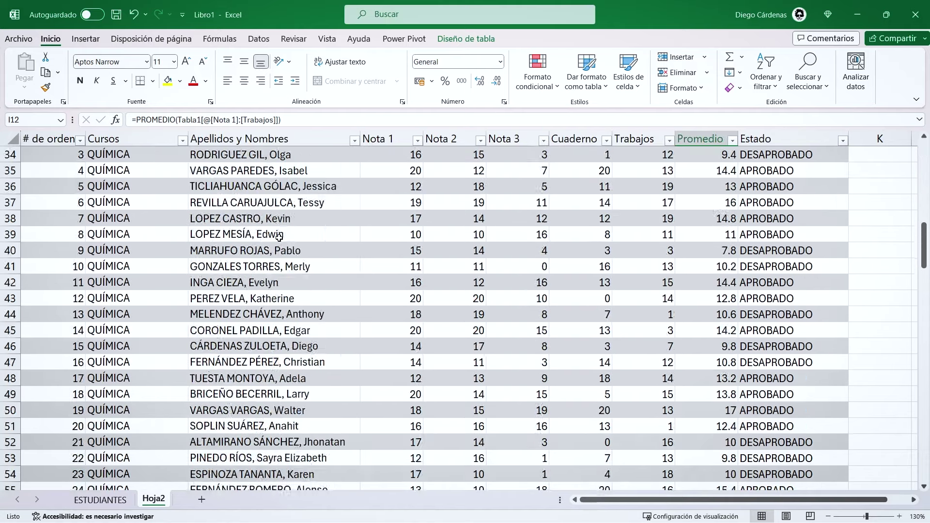
scroll(278, 235, up, 8)
scroll(279, 234, up, 3)
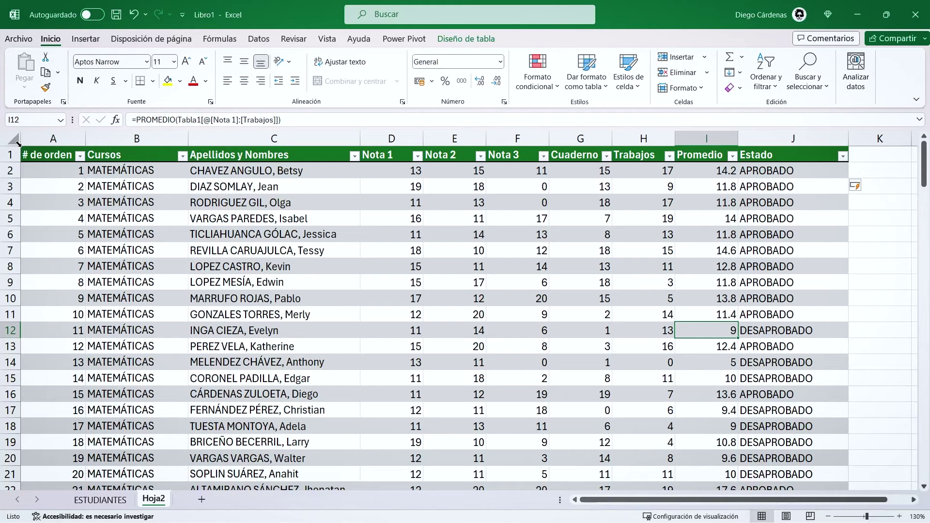
- Select the student table and create a Nueva regla of the formula-based type
click(20, 143)
scroll(446, 214, down, 2)
scroll(446, 214, up, 2)
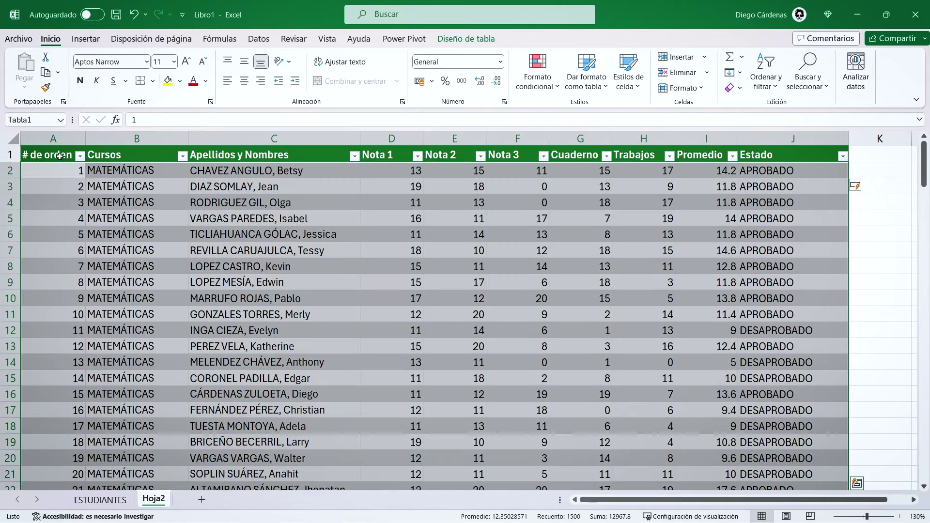
scroll(449, 254, down, 8)
scroll(448, 254, down, 7)
scroll(450, 261, up, 6)
scroll(454, 276, up, 9)
click(530, 87)
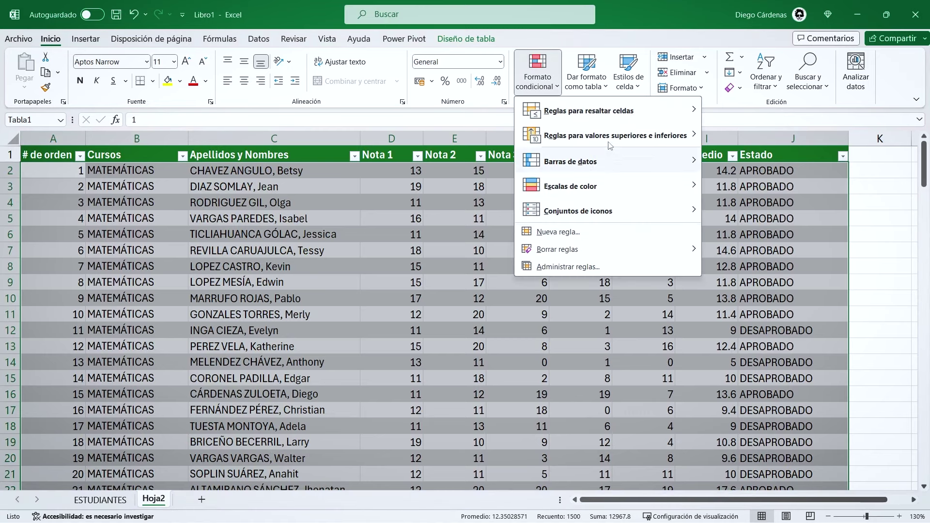
click(570, 238)
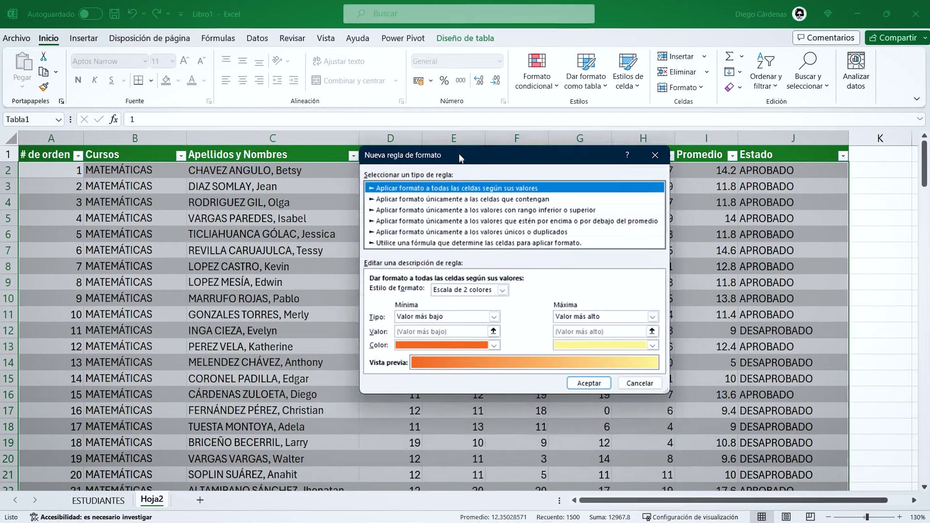
click(432, 242)
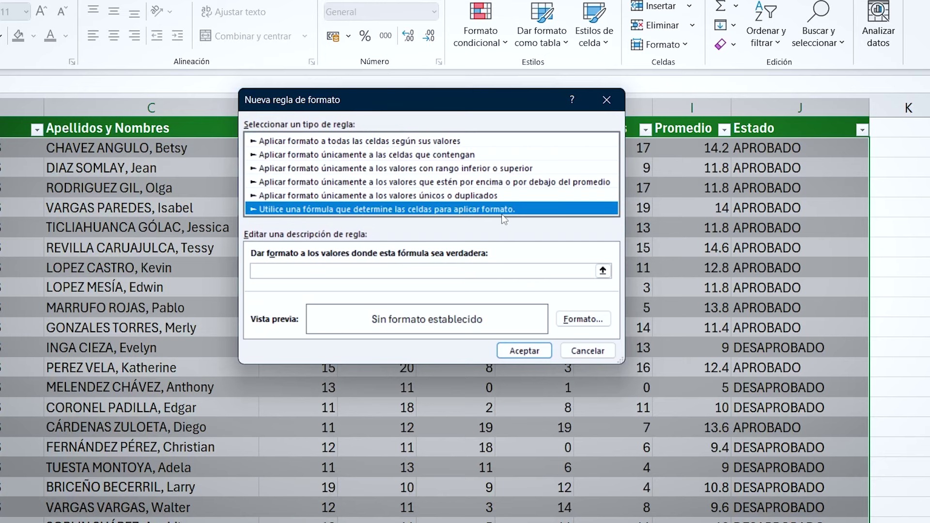
click(284, 271)
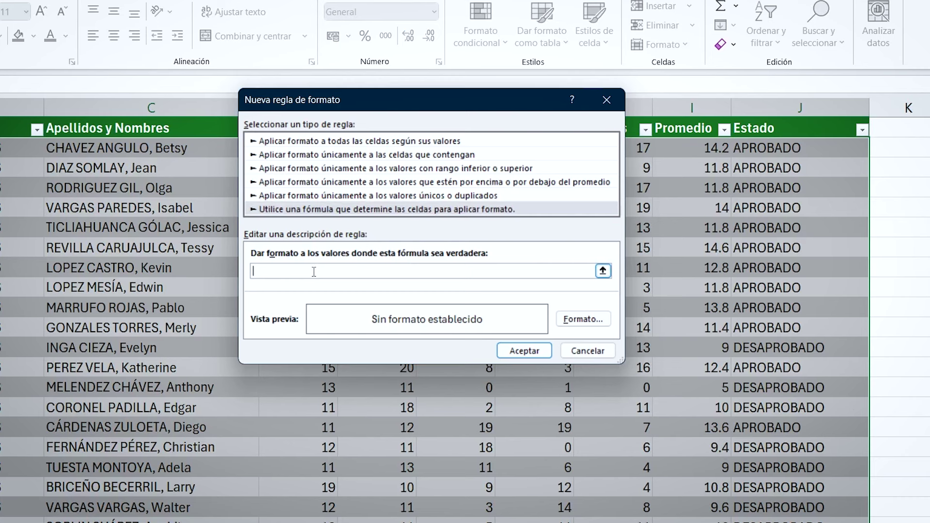
- Reference Promedio cell I2 in the rule so its condition reads =$I2<11
click(690, 149)
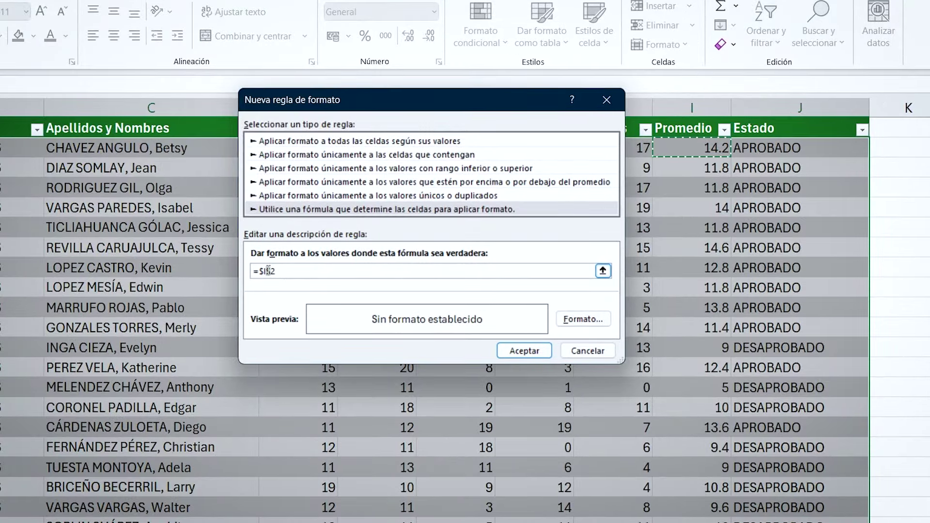
click(266, 272)
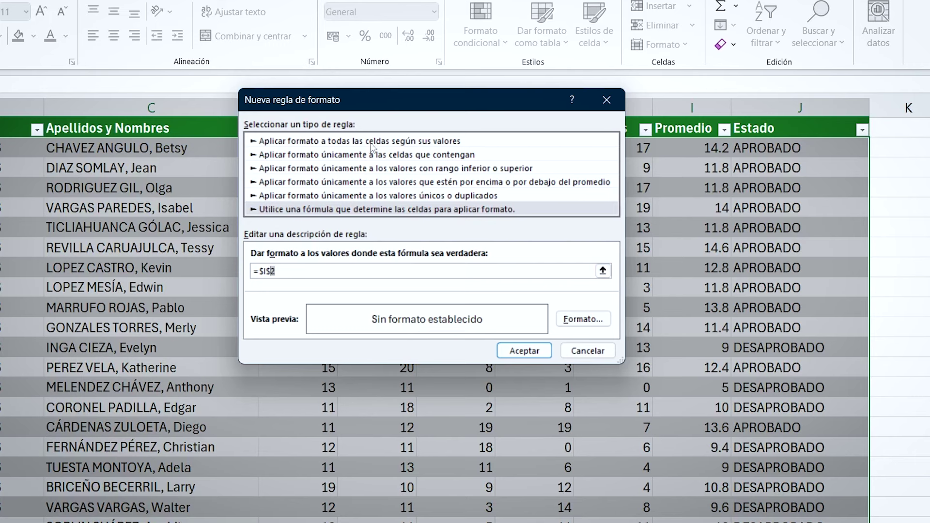
drag(414, 97, 371, 95)
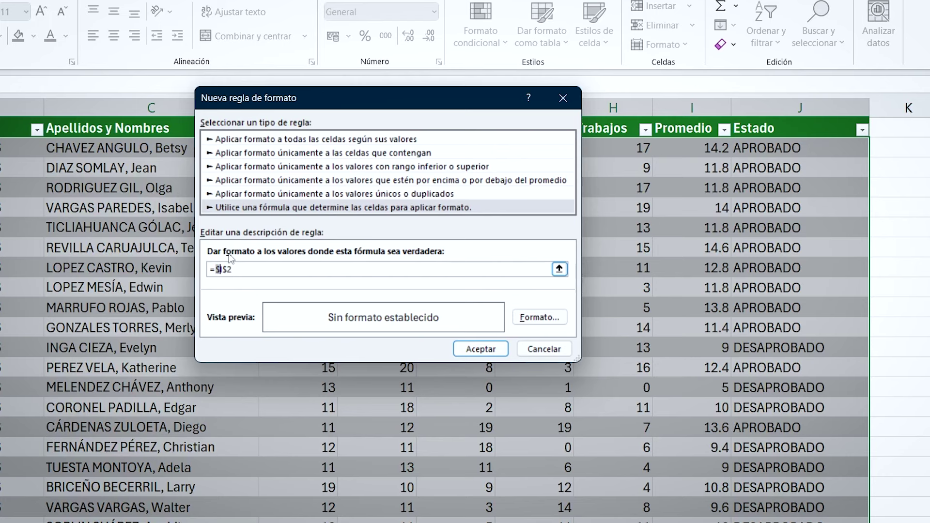
drag(372, 88, 289, 100)
text(<11)
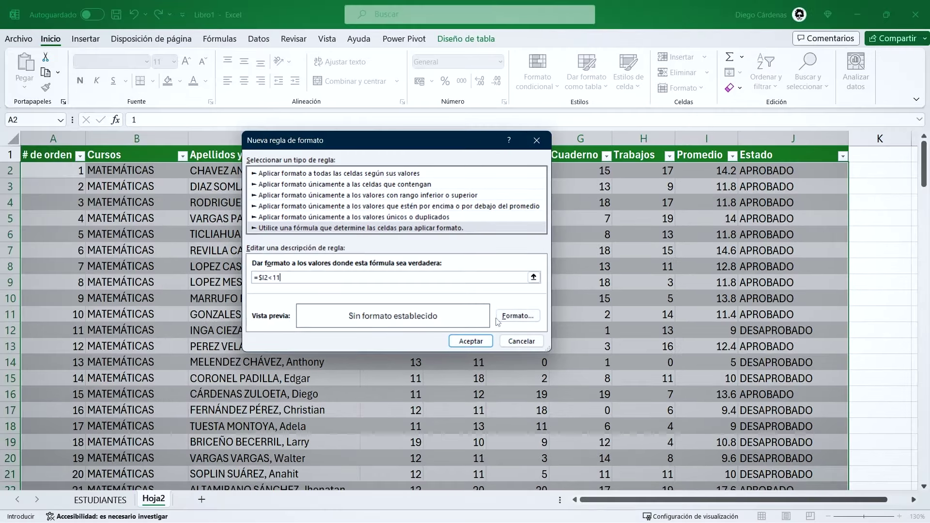
- Give the =$I2<11 rule an orange fill and apply it
click(516, 318)
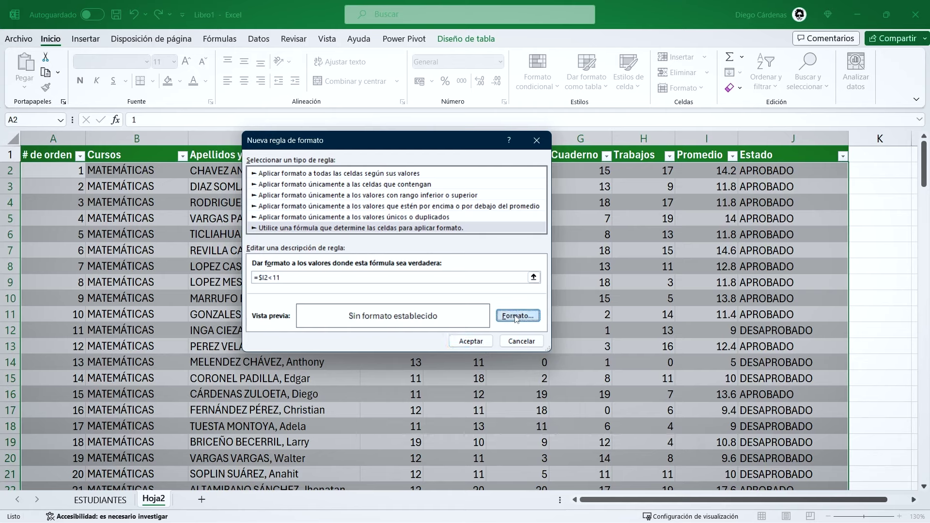
drag(496, 148, 425, 119)
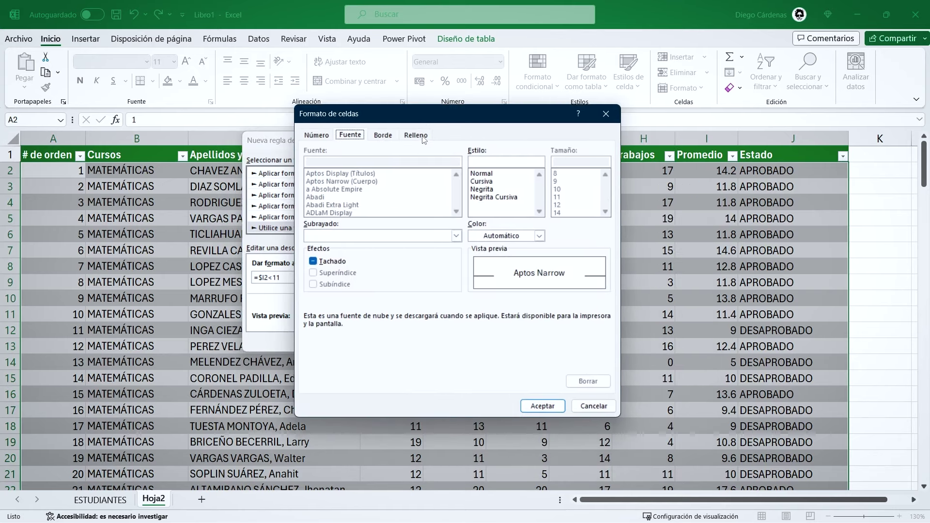
click(423, 137)
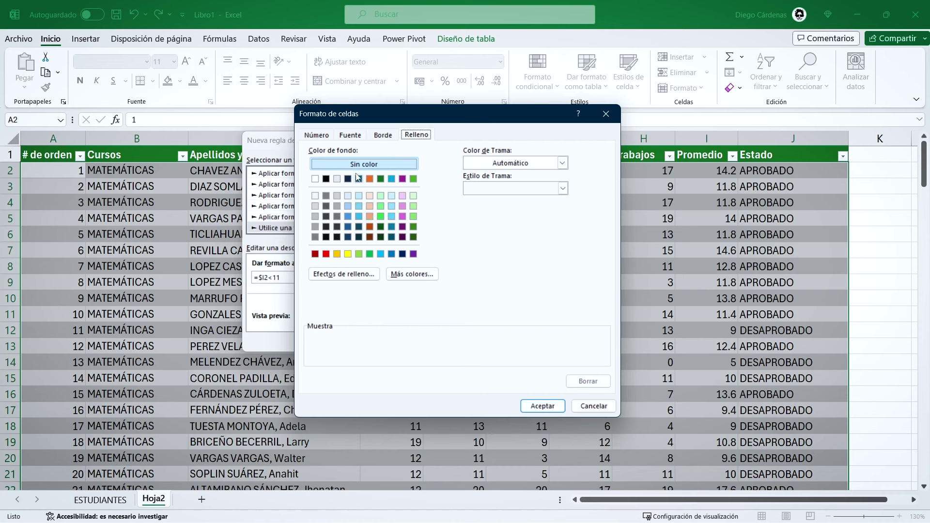
click(370, 216)
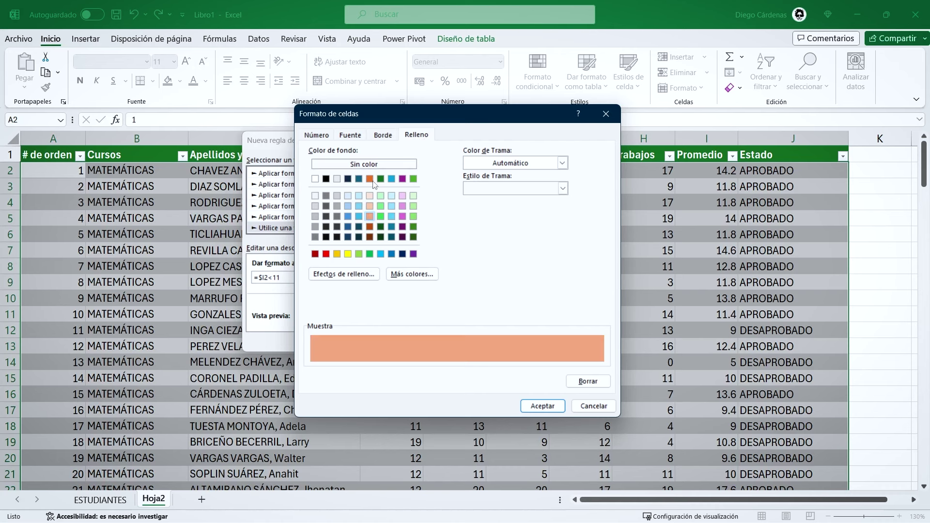
click(556, 407)
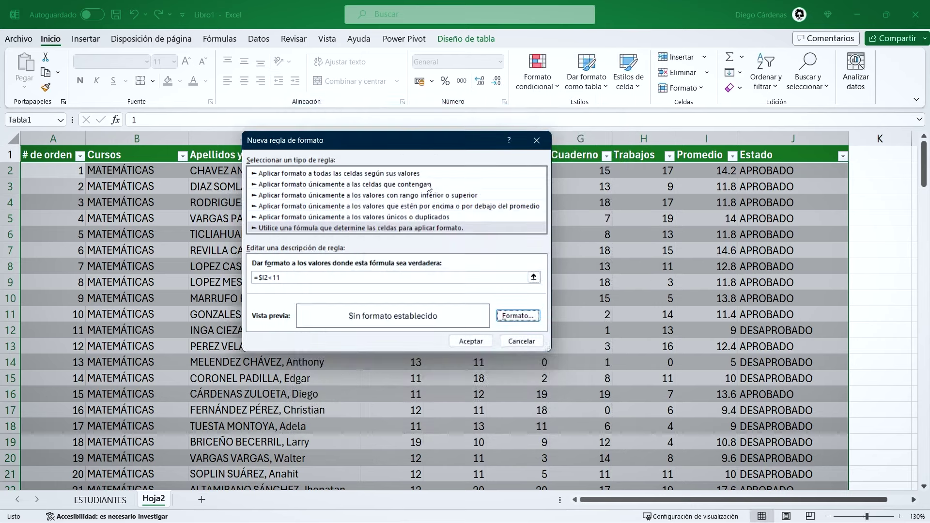
click(470, 341)
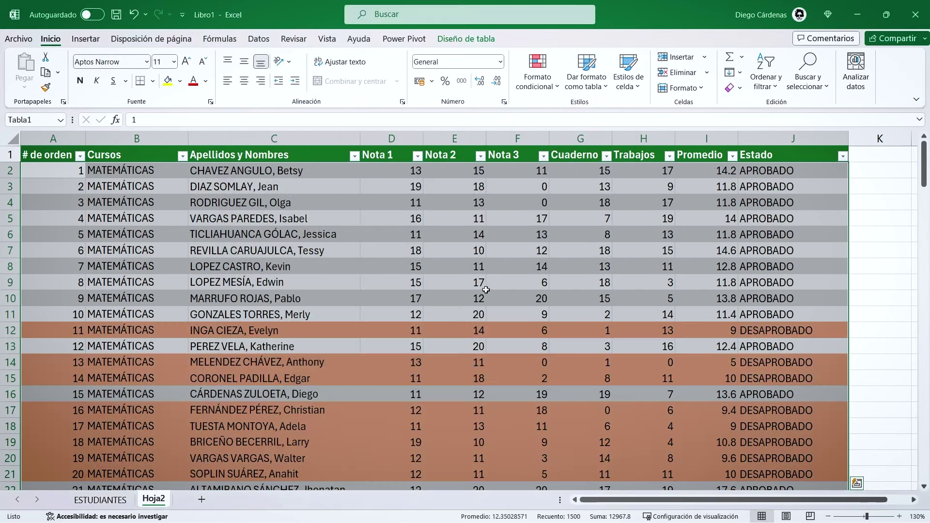
click(503, 212)
scroll(506, 216, down, 3)
scroll(507, 221, down, 1)
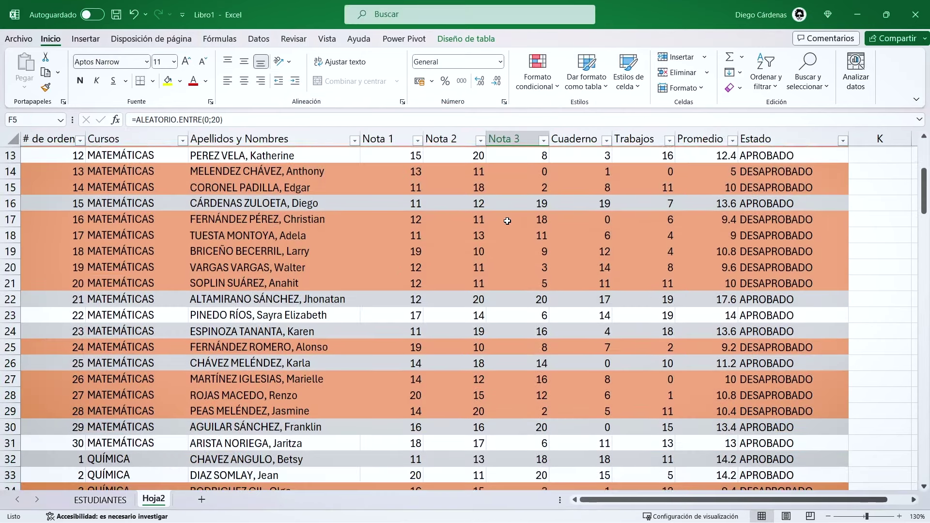
scroll(507, 221, up, 3)
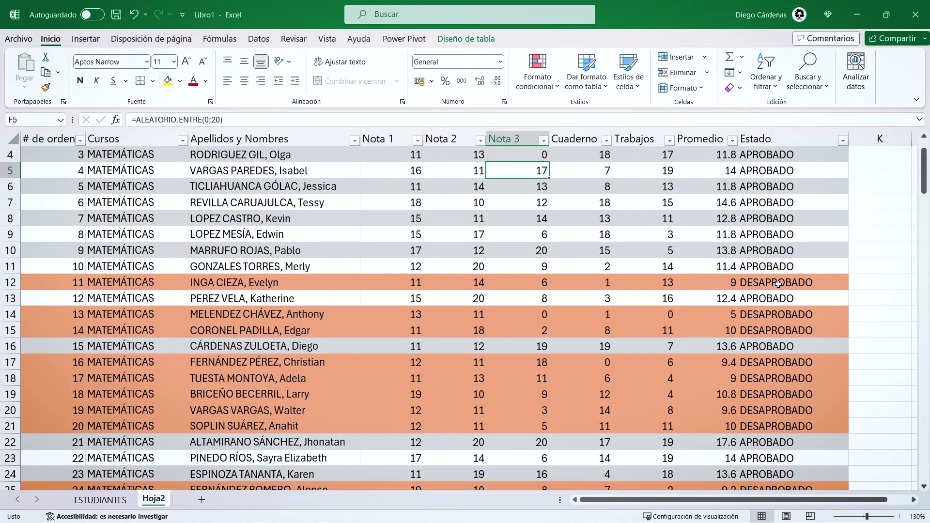
scroll(779, 285, up, 1)
mouse_move(777, 170)
mouse_down()
mouse_move(575, 195)
mouse_move(272, 203)
mouse_up()
drag(581, 330, 518, 330)
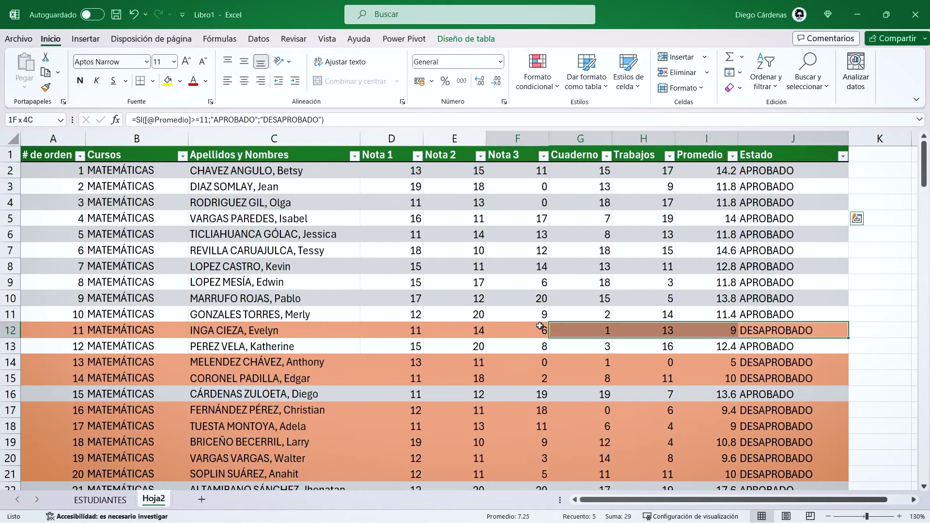
scroll(533, 329, down, 3)
drag(777, 281, 778, 330)
scroll(724, 294, down, 3)
scroll(724, 295, down, 5)
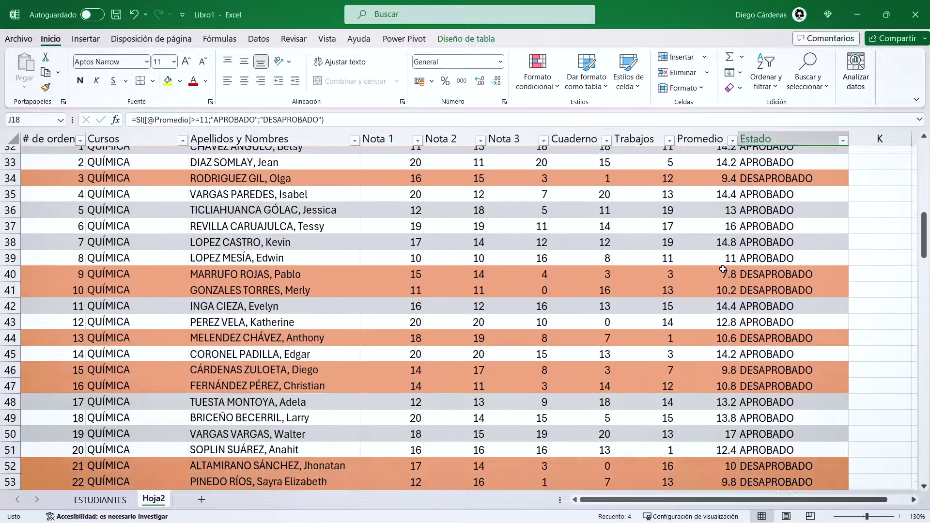
scroll(724, 291, down, 8)
scroll(724, 281, down, 7)
scroll(724, 270, down, 1)
scroll(723, 270, down, 6)
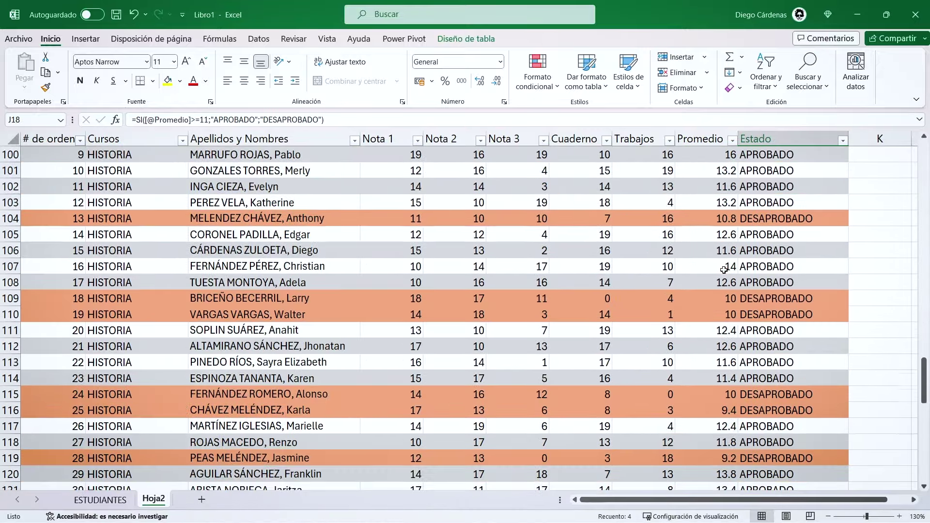
scroll(724, 270, down, 5)
scroll(722, 276, up, 8)
scroll(719, 283, up, 7)
scroll(719, 285, up, 9)
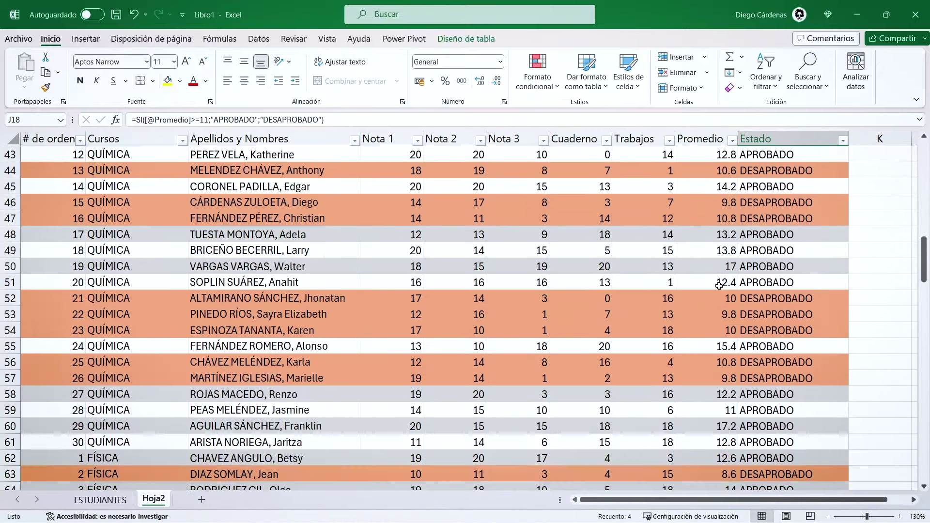
scroll(718, 286, up, 13)
scroll(718, 286, up, 1)
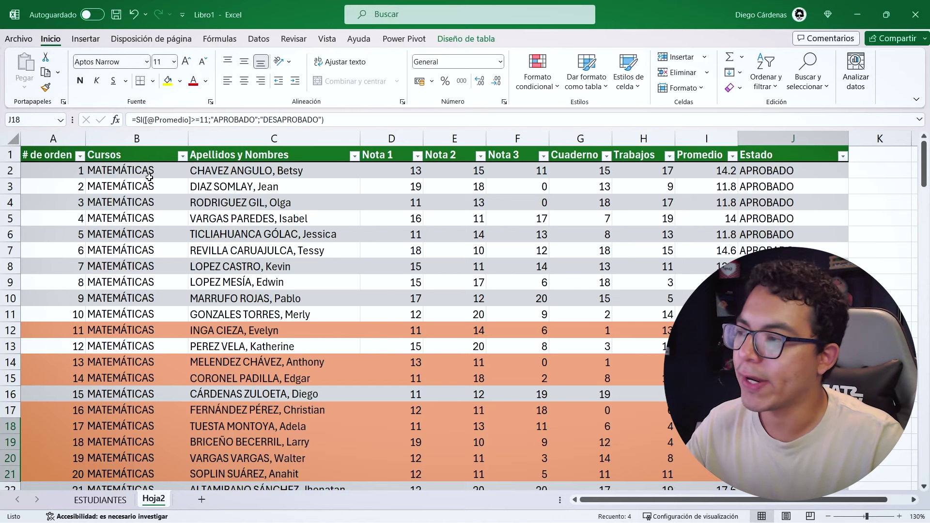
click(139, 156)
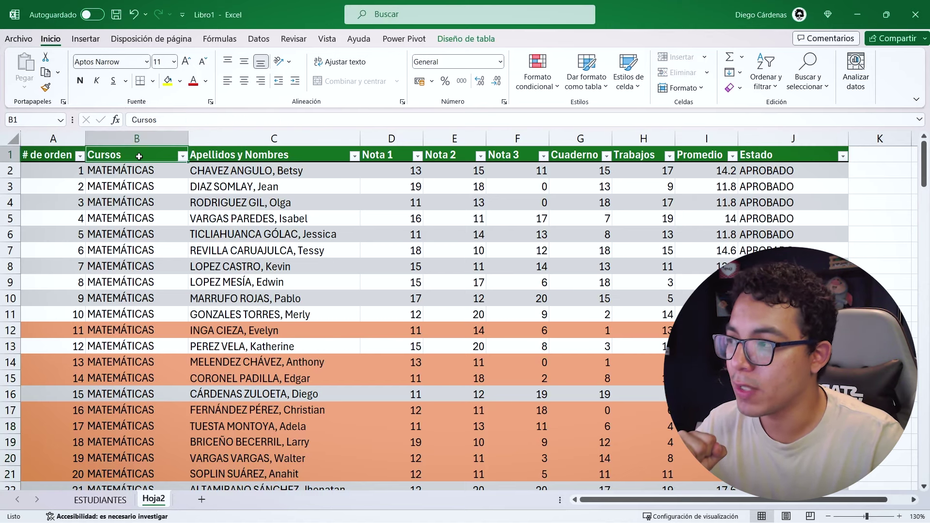
click(183, 156)
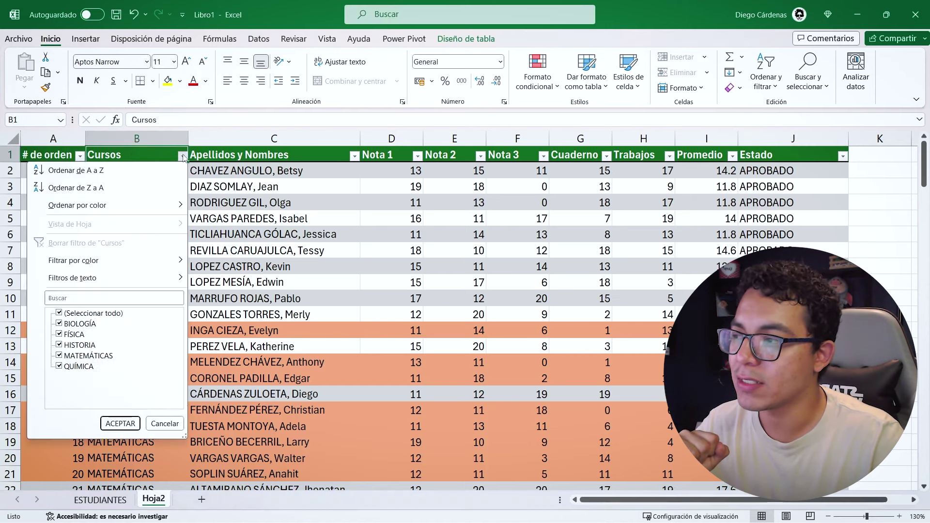
click(60, 313)
click(59, 366)
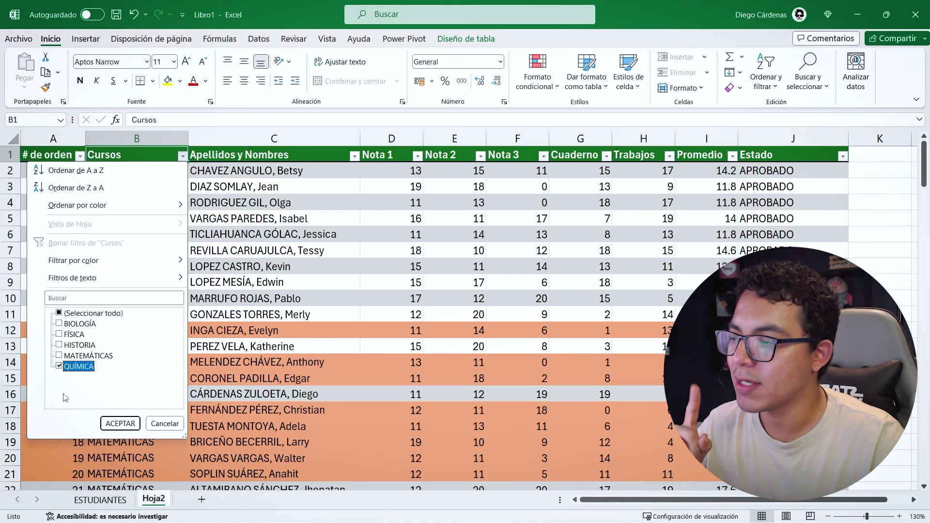
click(110, 423)
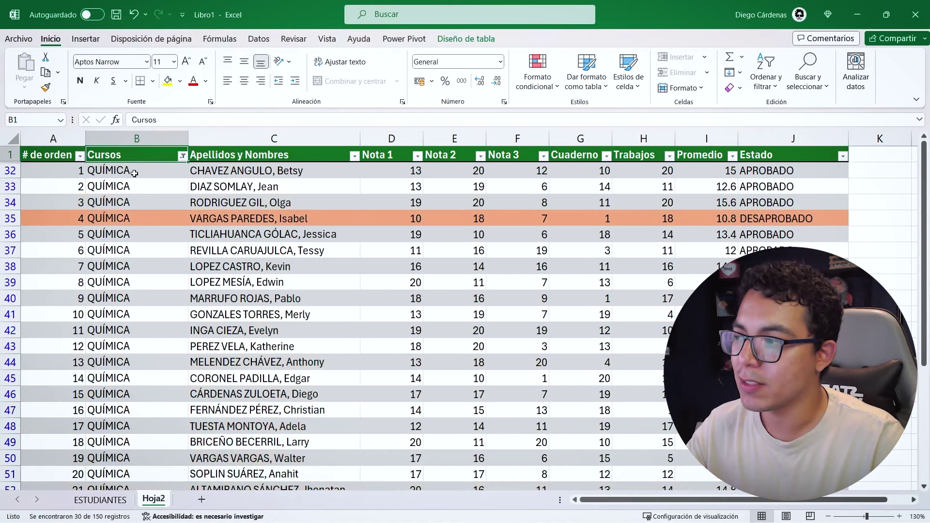
mouse_move(137, 167)
mouse_down()
mouse_move(141, 302)
mouse_move(148, 69)
mouse_move(131, 176)
mouse_up()
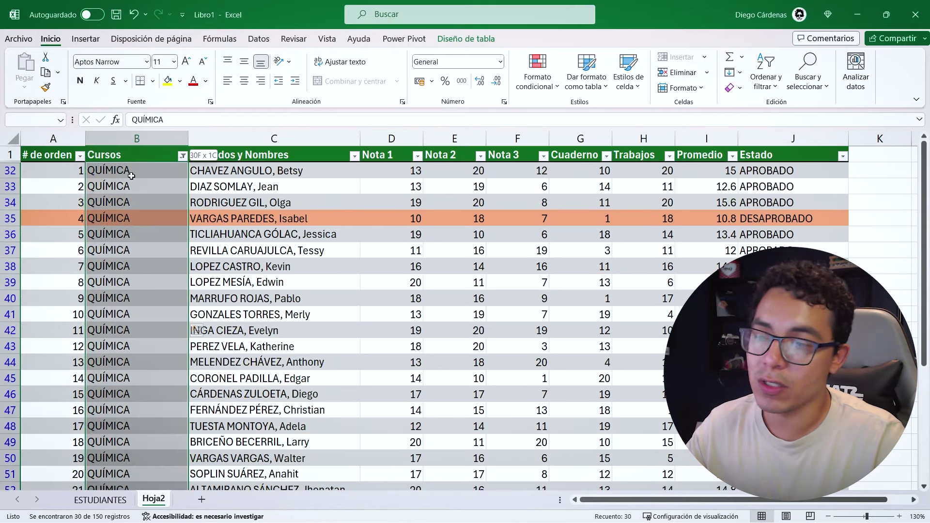
click(288, 200)
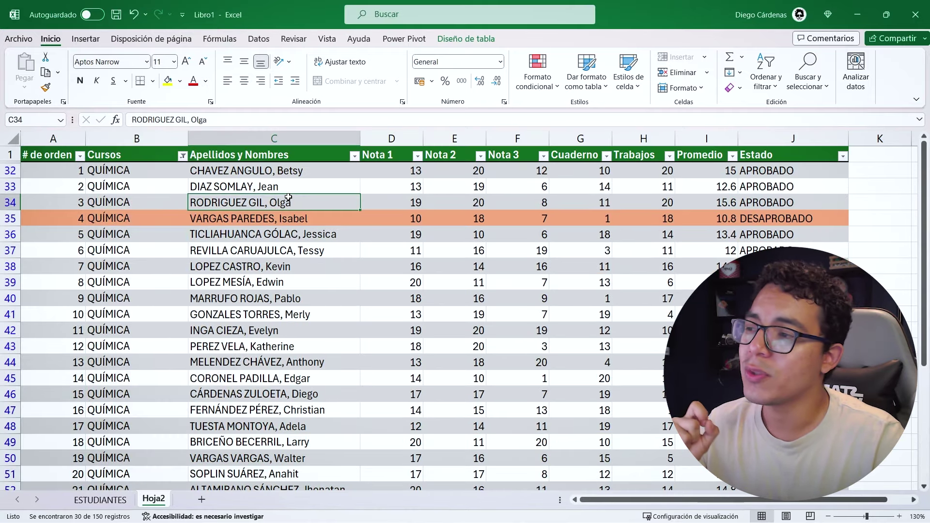
click(182, 155)
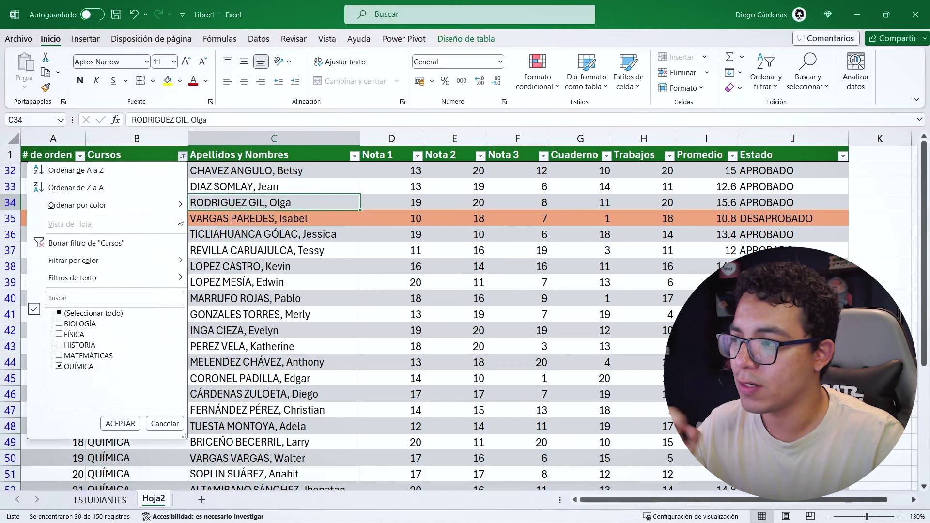
click(77, 243)
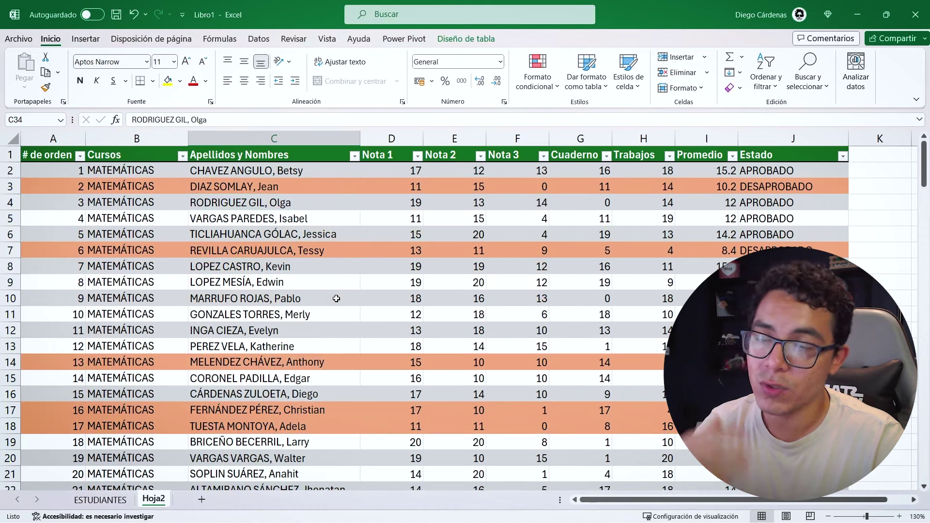
click(182, 155)
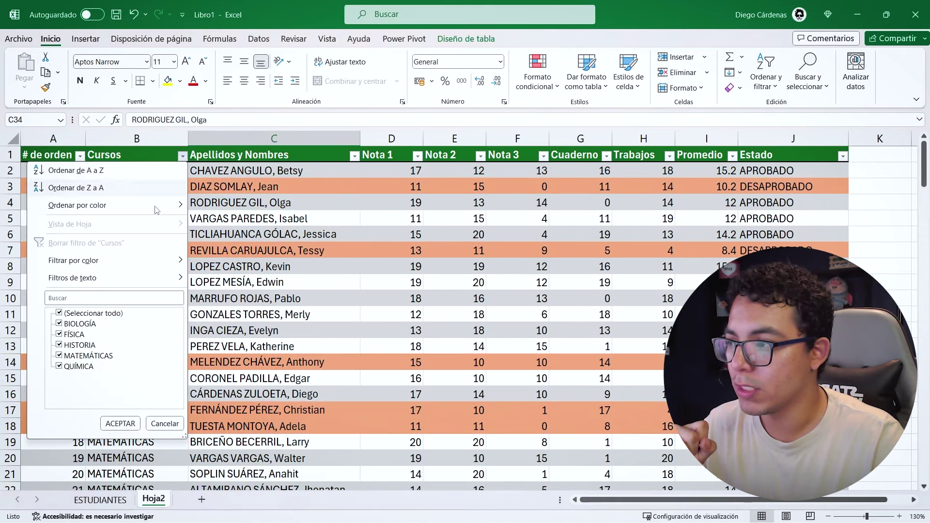
click(65, 313)
click(58, 345)
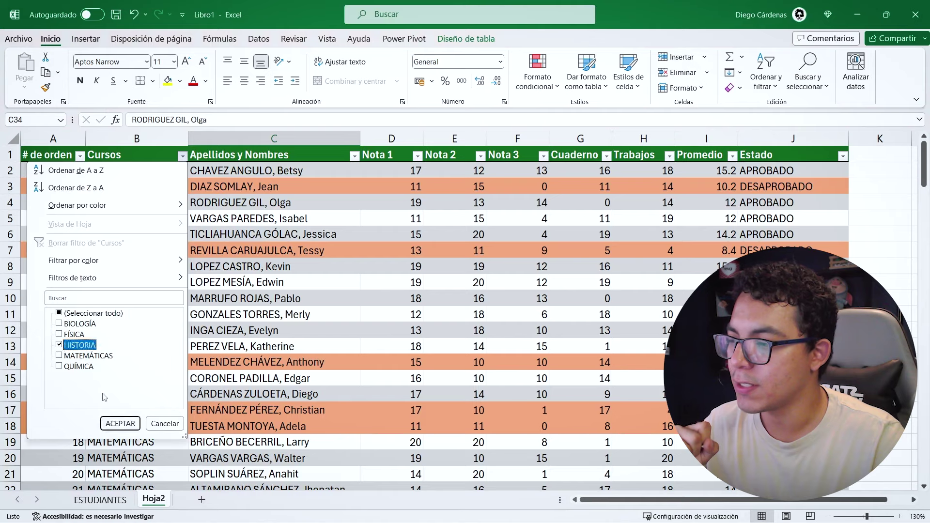
click(117, 423)
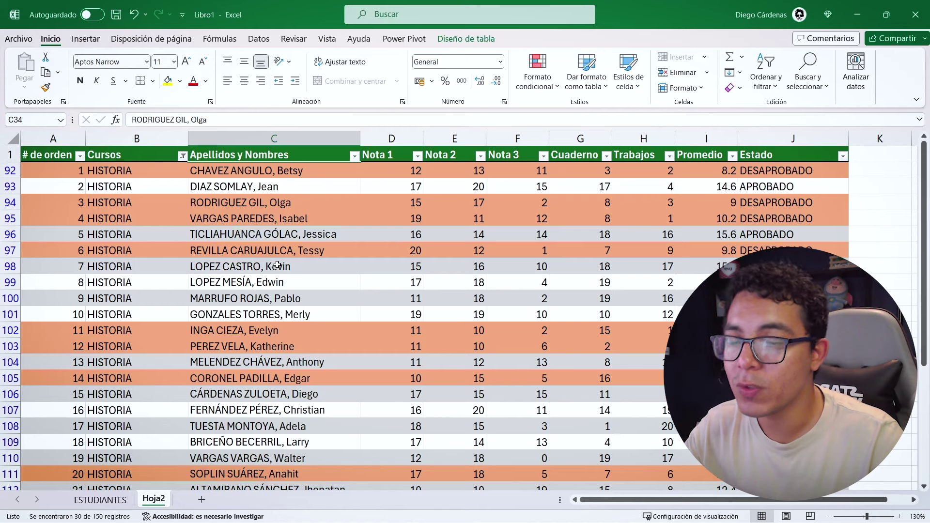
click(182, 156)
click(98, 242)
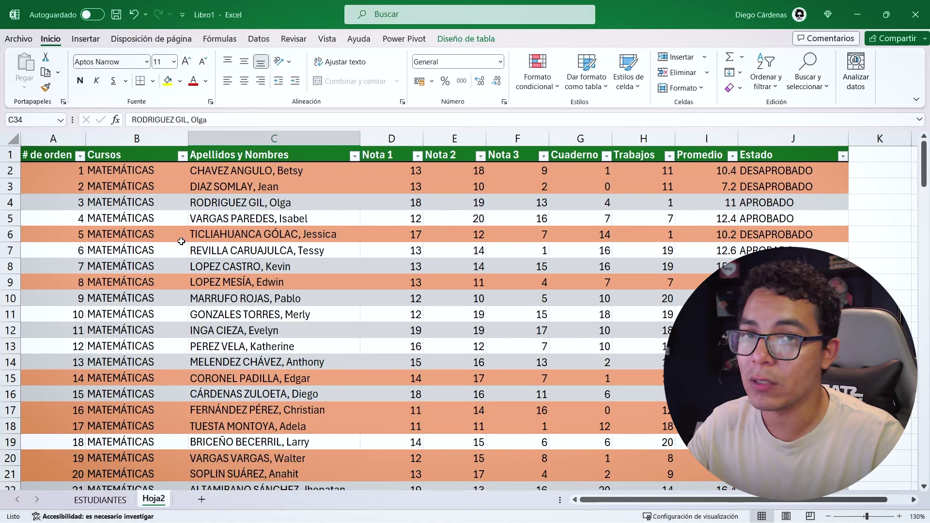
- Insert an empty column A before the table and make it wide
right_click(57, 136)
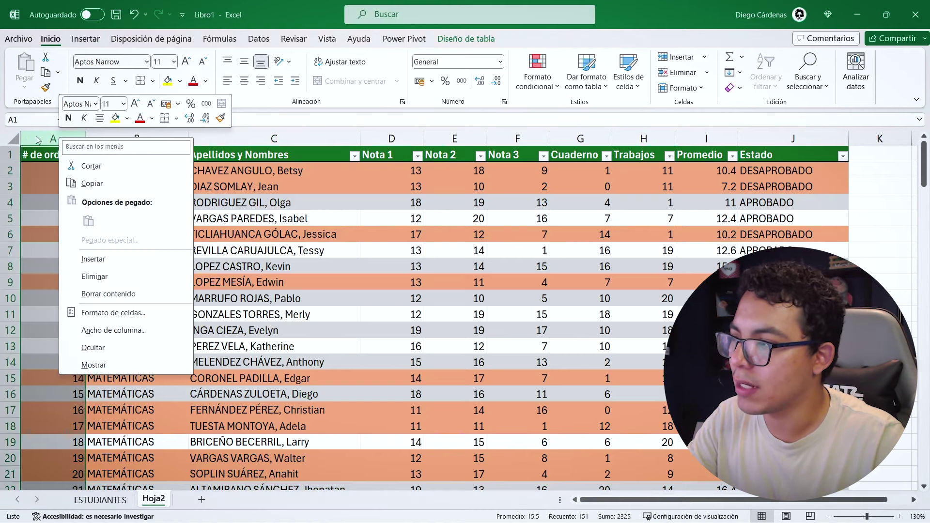
click(95, 257)
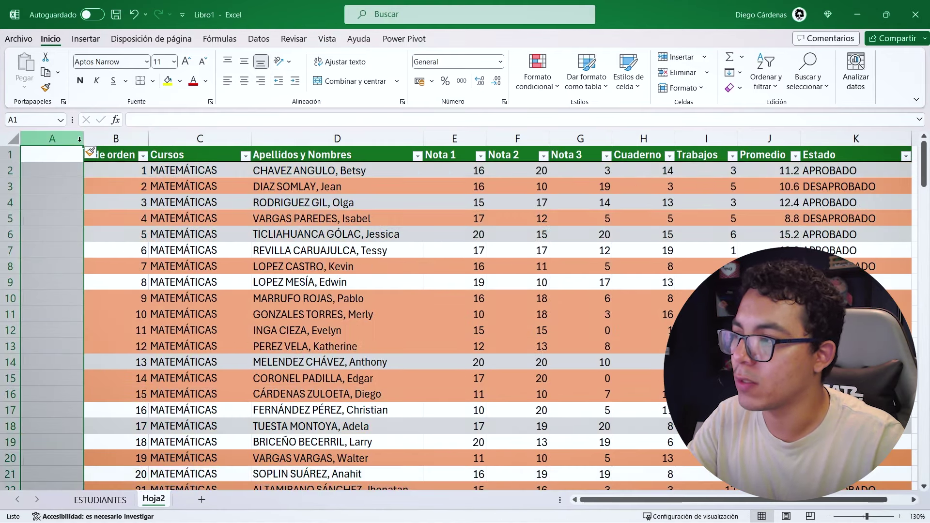
drag(80, 141, 176, 141)
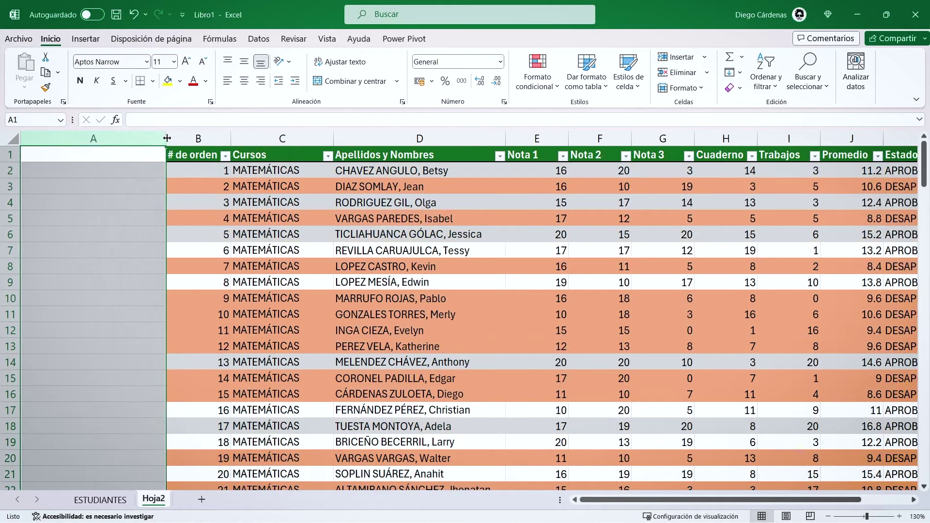
- Select the Estado results for rows 2–10 and check E2's random formula
click(338, 254)
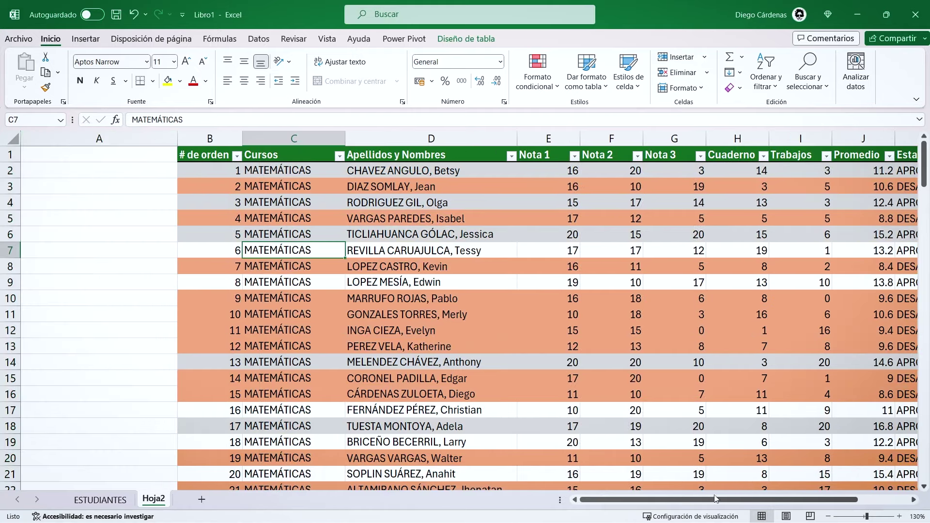
drag(715, 499, 788, 407)
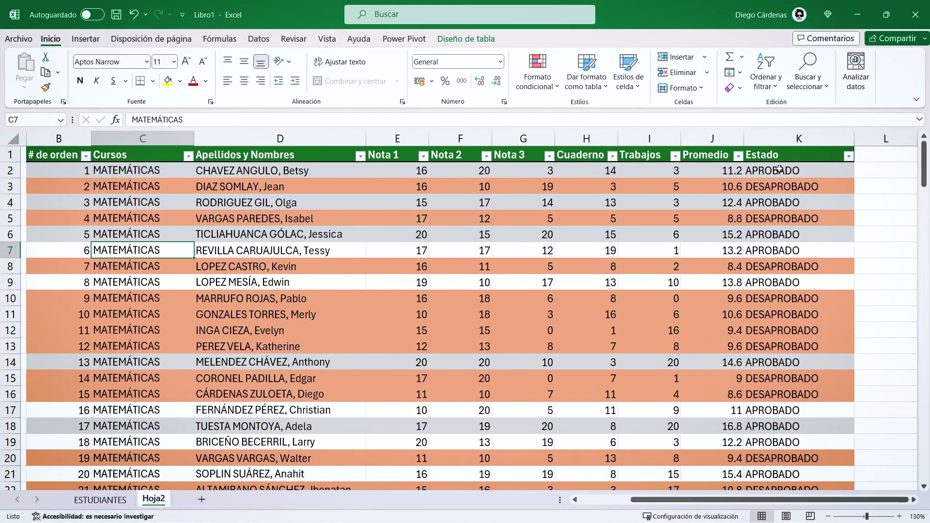
drag(778, 169, 775, 278)
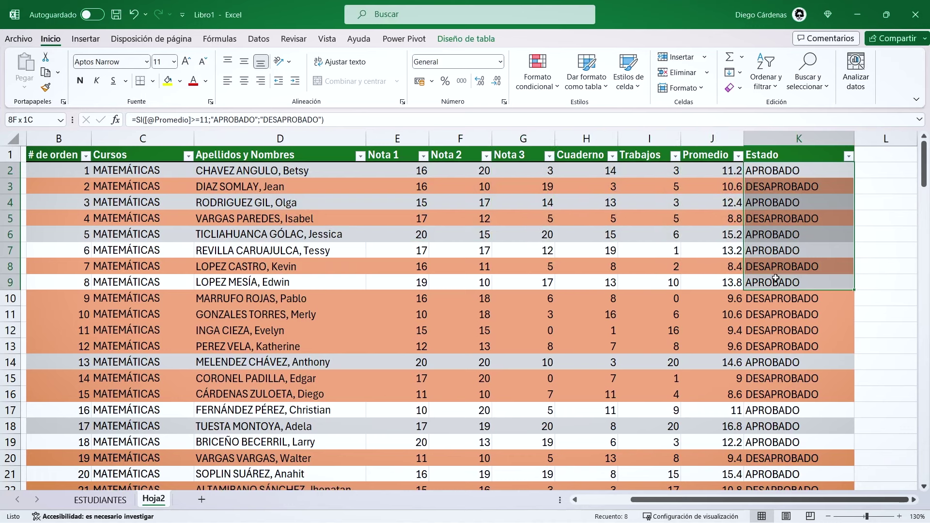
drag(776, 278, 775, 298)
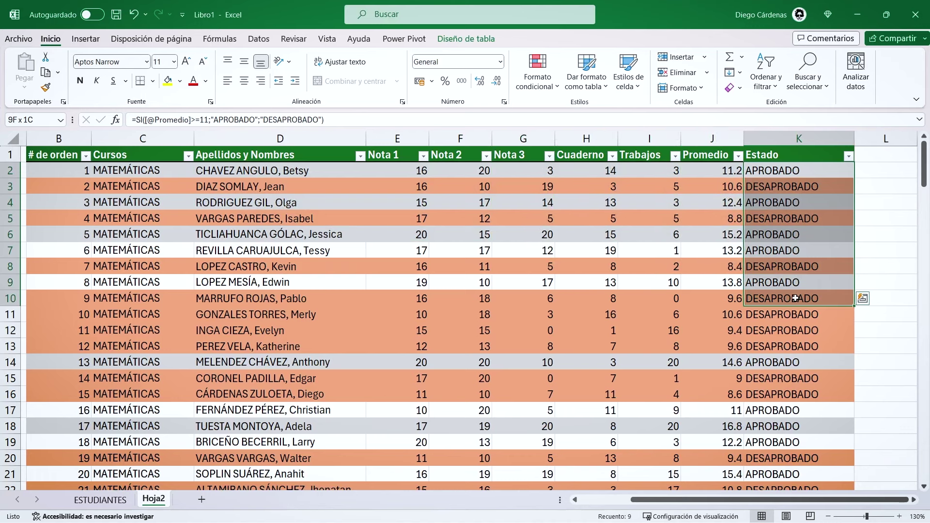
click(410, 172)
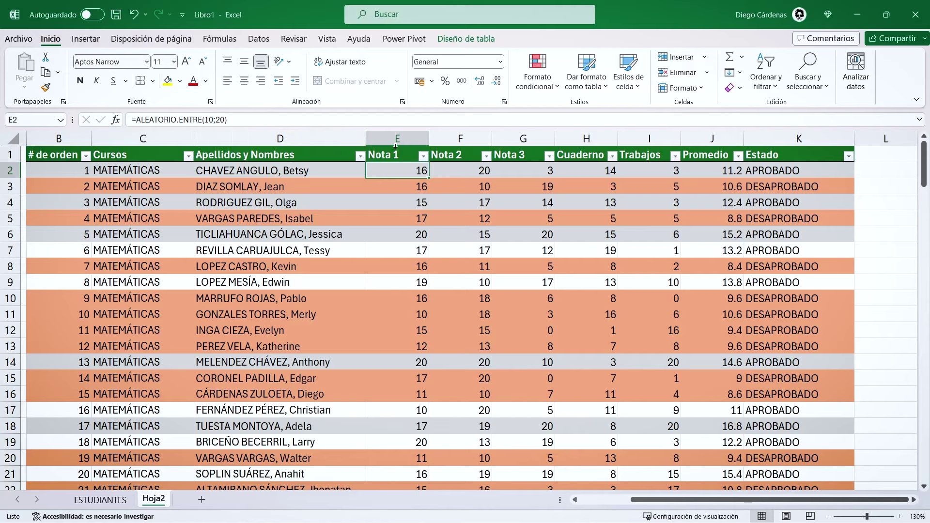
- Copy the Nota 2 formula into G2 and fill it down the Nota 3 column
drag(396, 146, 655, 141)
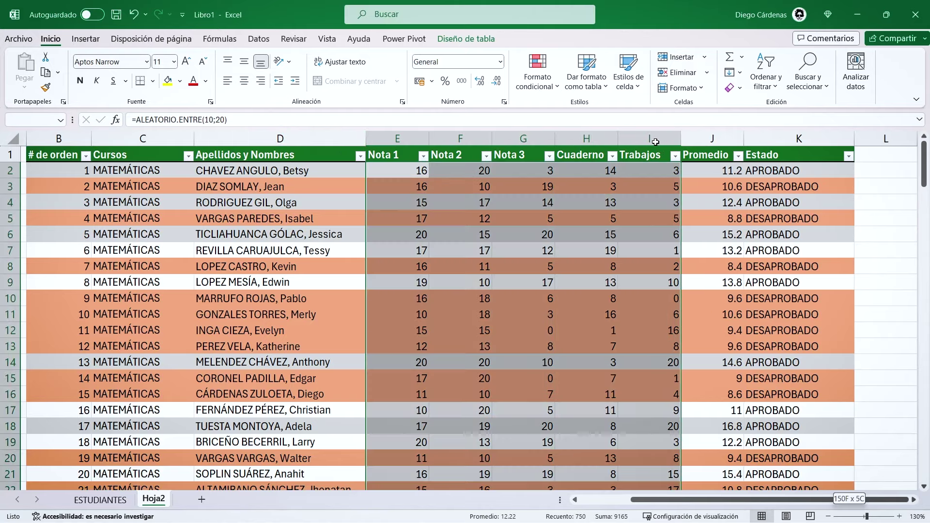
click(643, 203)
scroll(643, 209, down, 4)
scroll(643, 208, down, 7)
scroll(643, 208, down, 1)
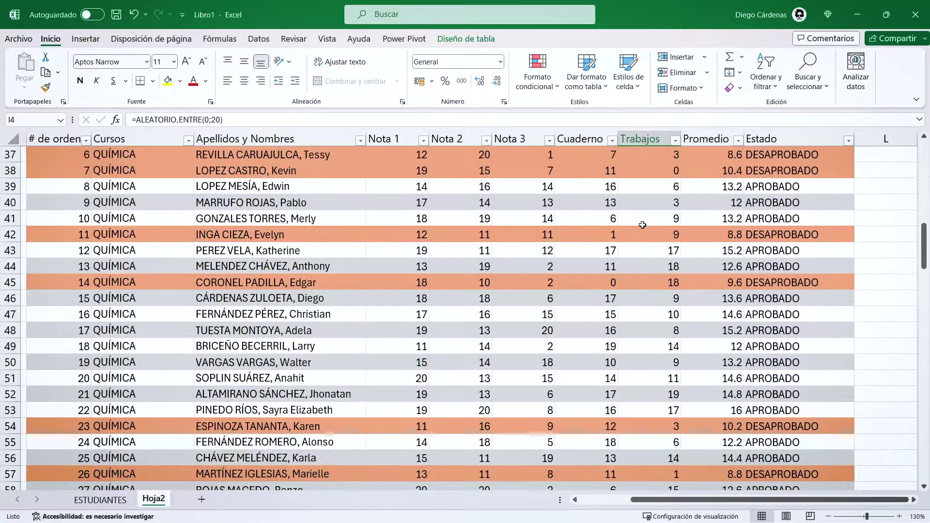
scroll(642, 225, up, 11)
scroll(532, 228, up, 1)
click(482, 171)
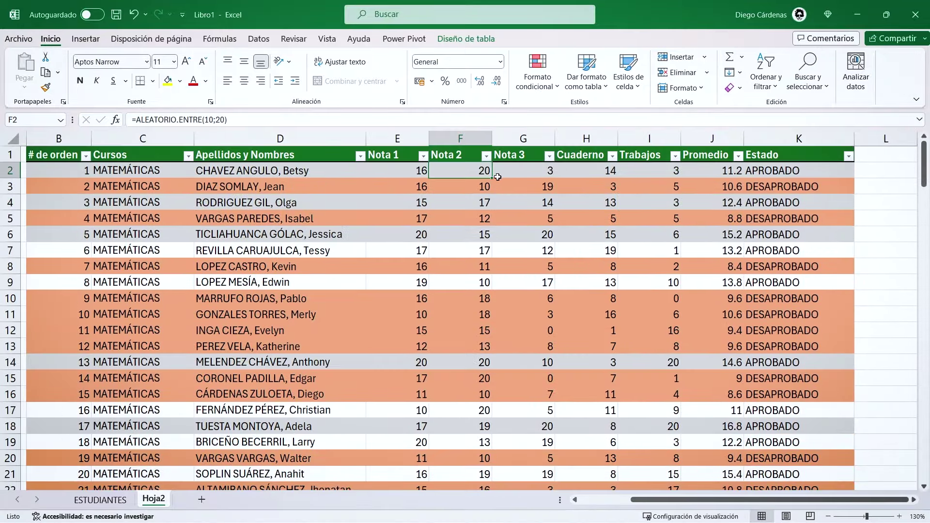
drag(497, 177, 557, 179)
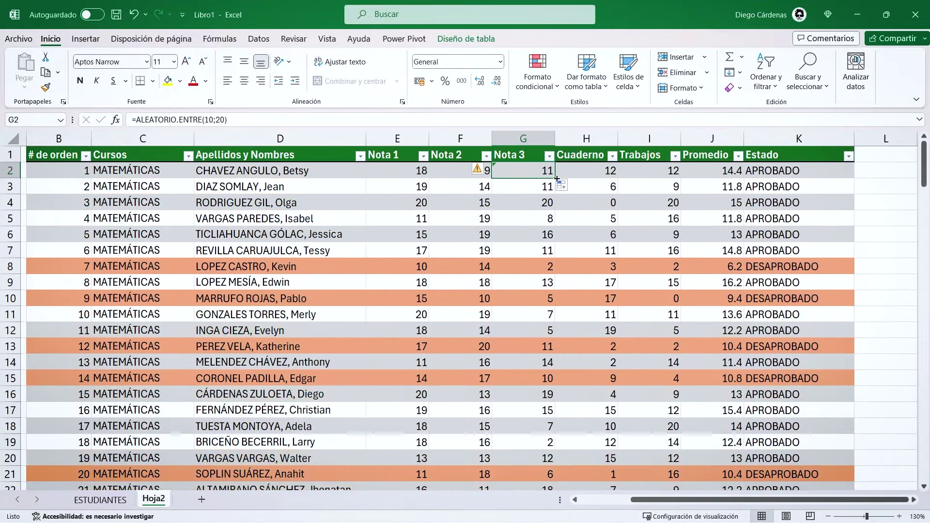
double_click(557, 179)
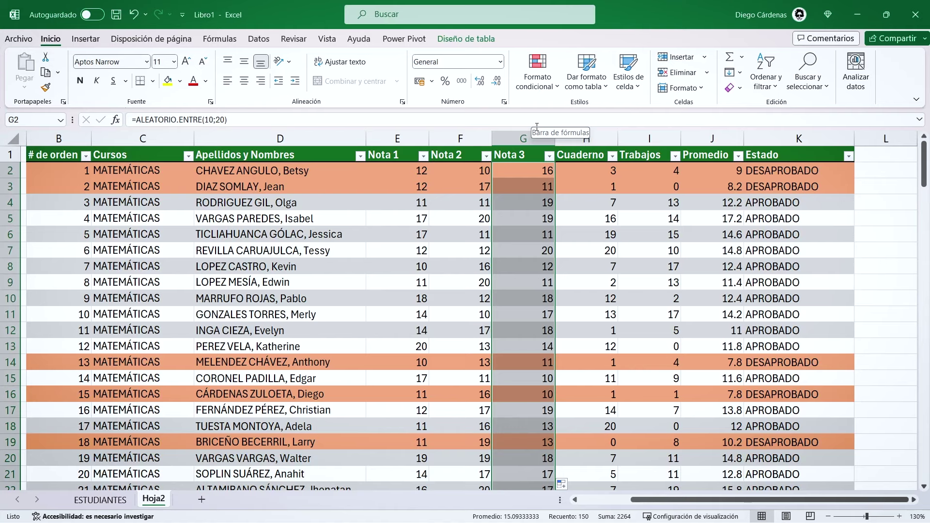
- Copy the Nota 1 through Trabajos columns and paste them back as values
drag(383, 147, 651, 146)
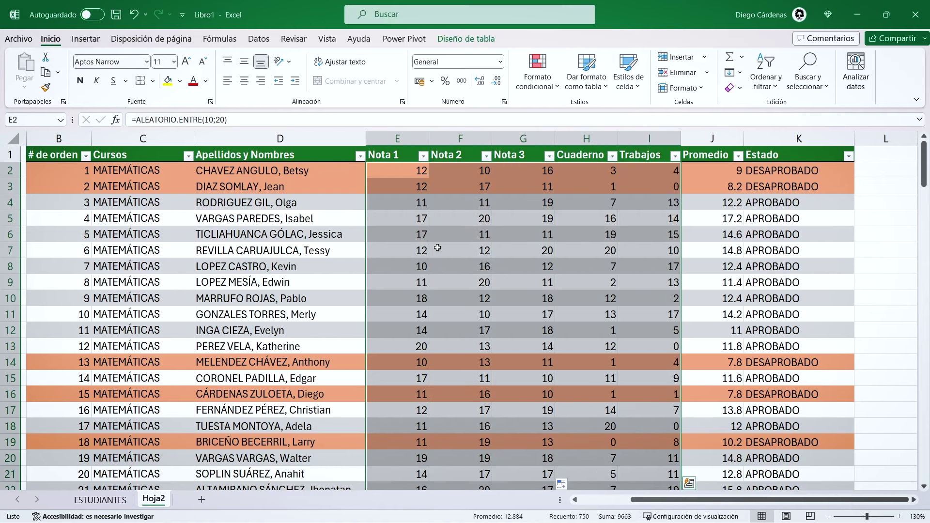
key(ctrl+c)
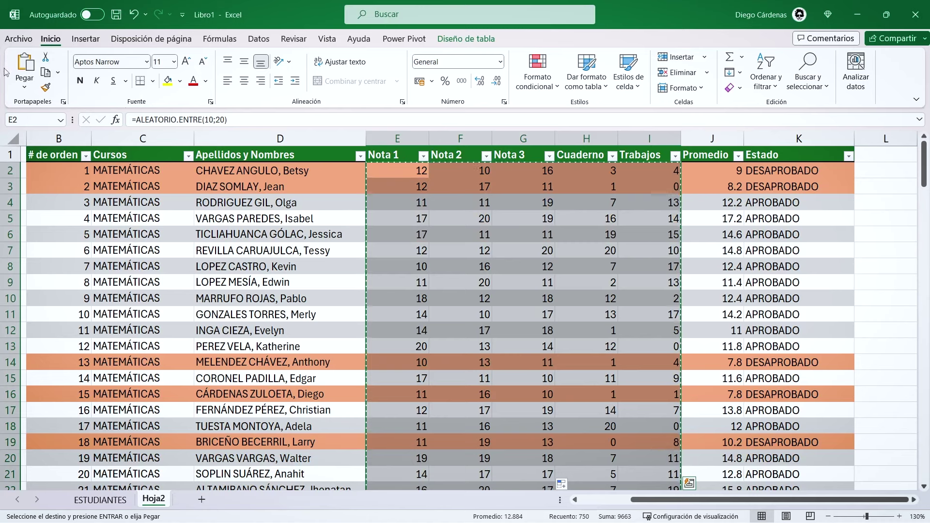
click(23, 91)
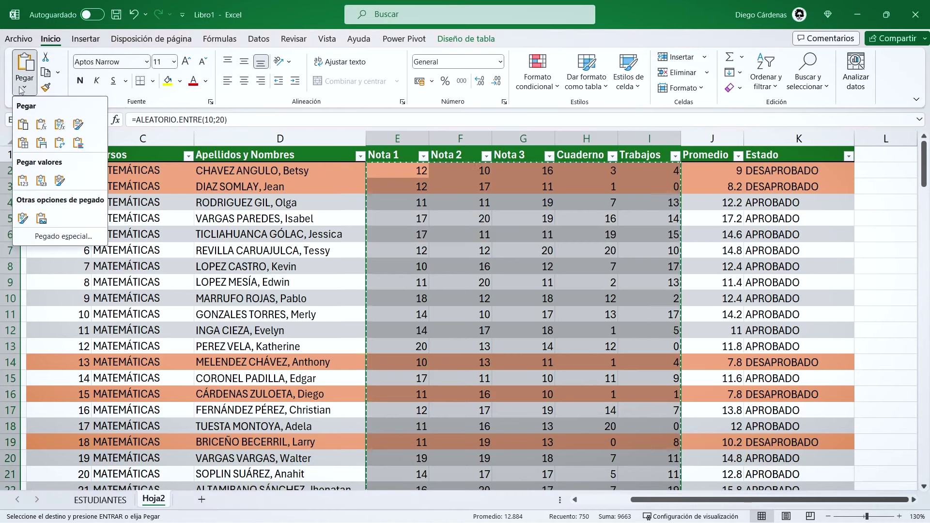
click(30, 92)
click(30, 92)
click(24, 180)
- Inspect several Nota 2 cells to confirm they now hold fixed numbers
click(421, 171)
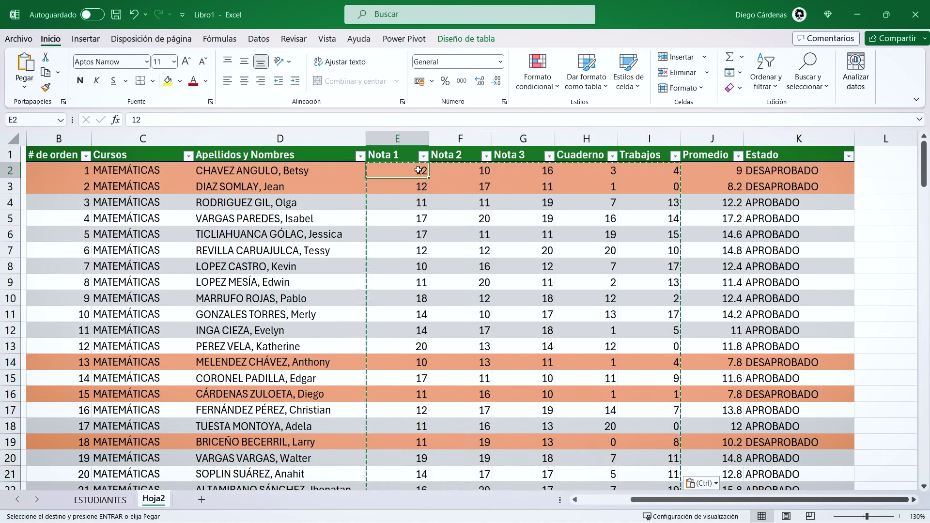
click(479, 234)
double_click(479, 234)
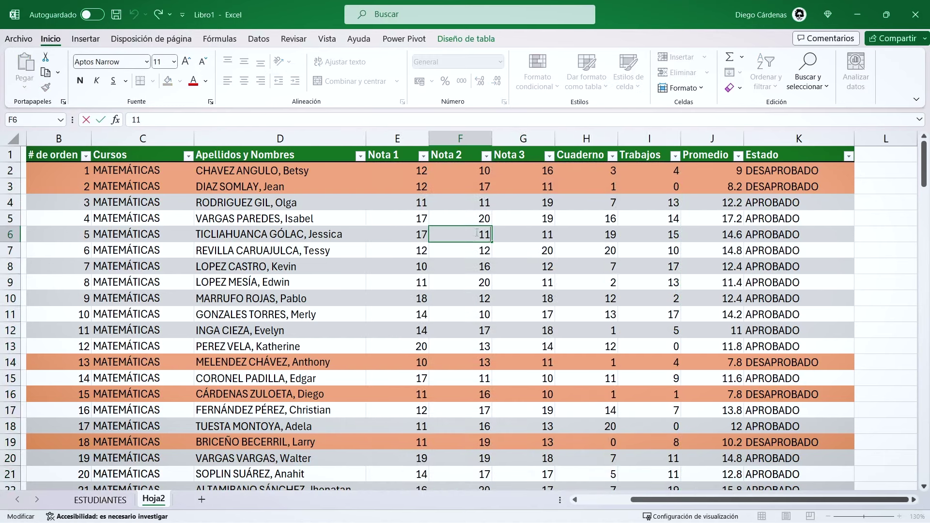
click(480, 223)
double_click(479, 220)
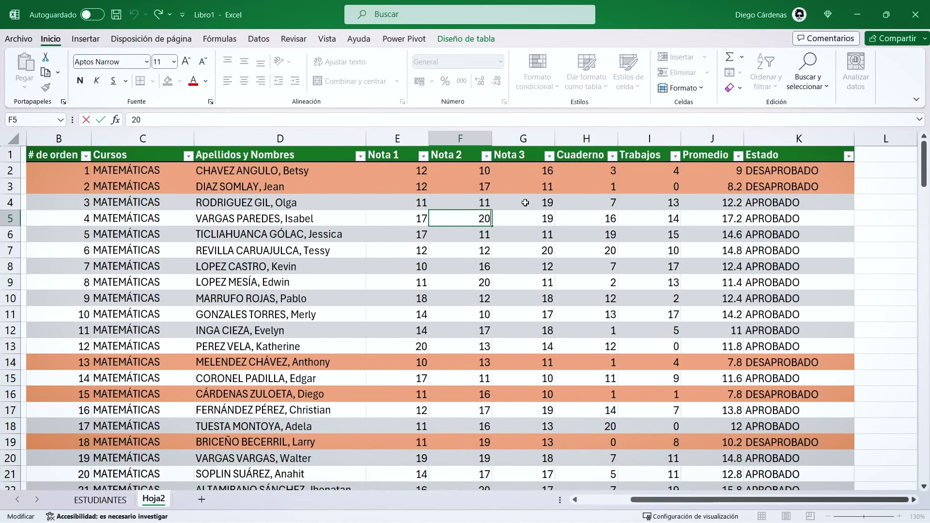
click(509, 184)
drag(413, 166, 631, 238)
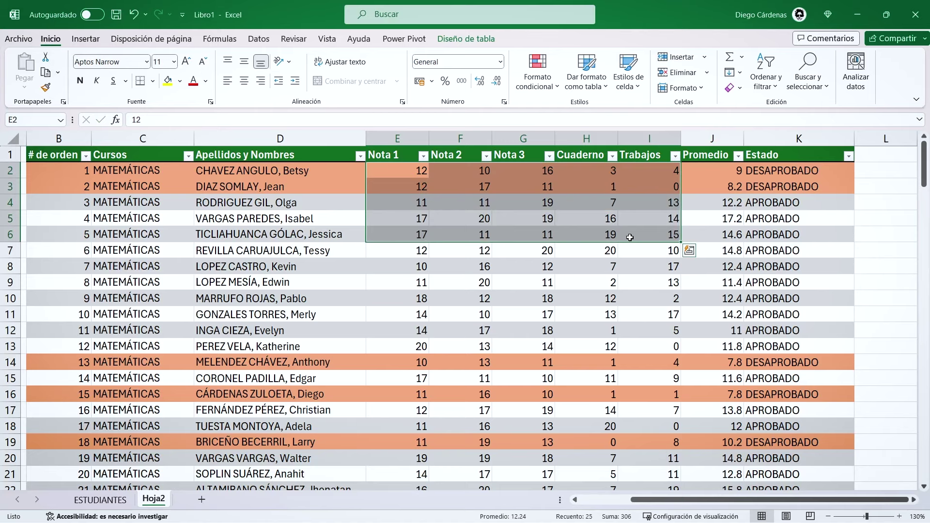
drag(642, 500, 519, 495)
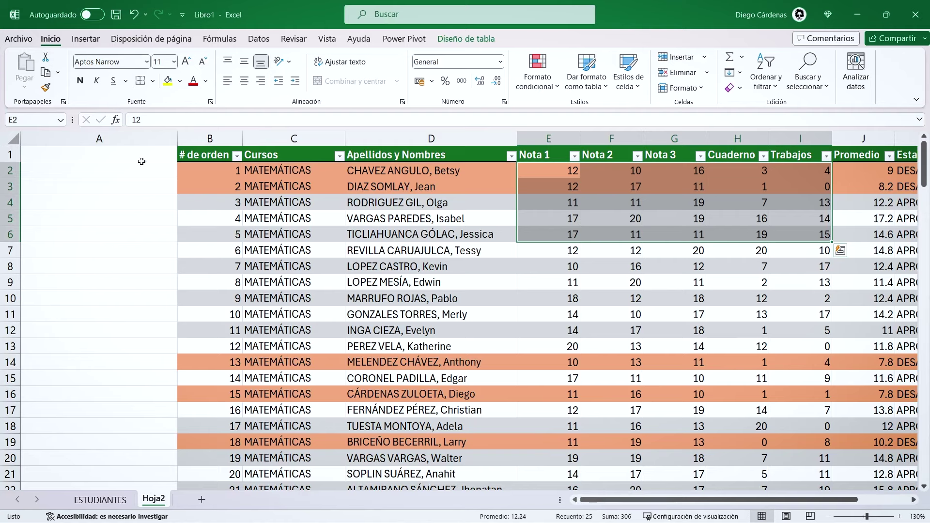
- Insert two blank rows above Tabla1 on Hoja2 and enlarge the new top rows' height
click(142, 161)
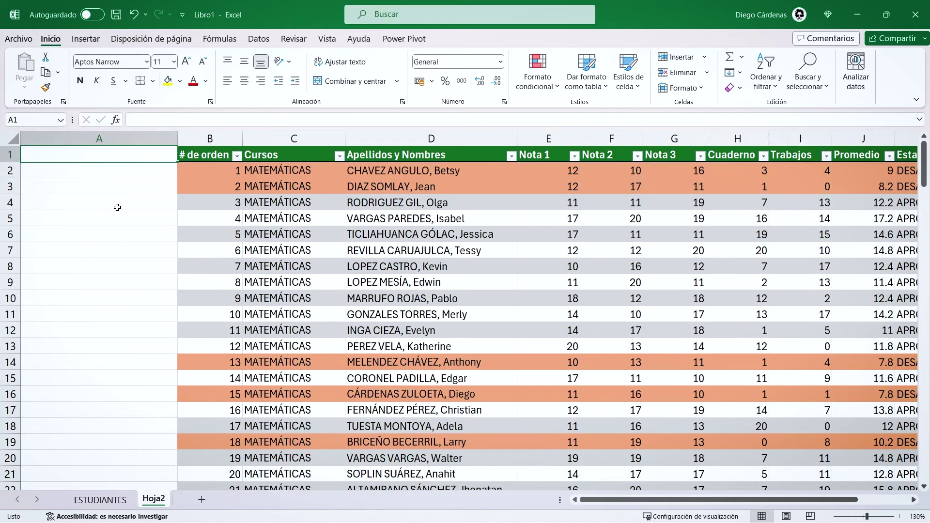
click(9, 155)
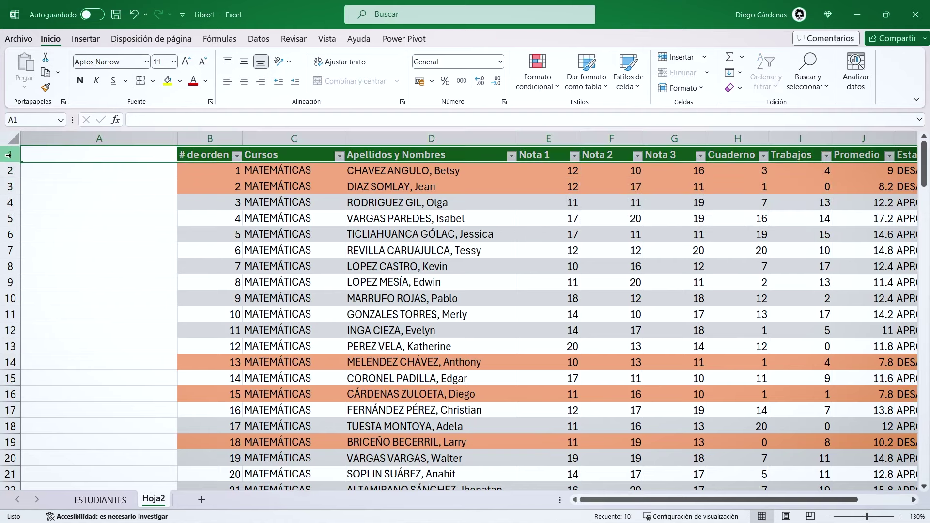
right_click(8, 154)
click(44, 276)
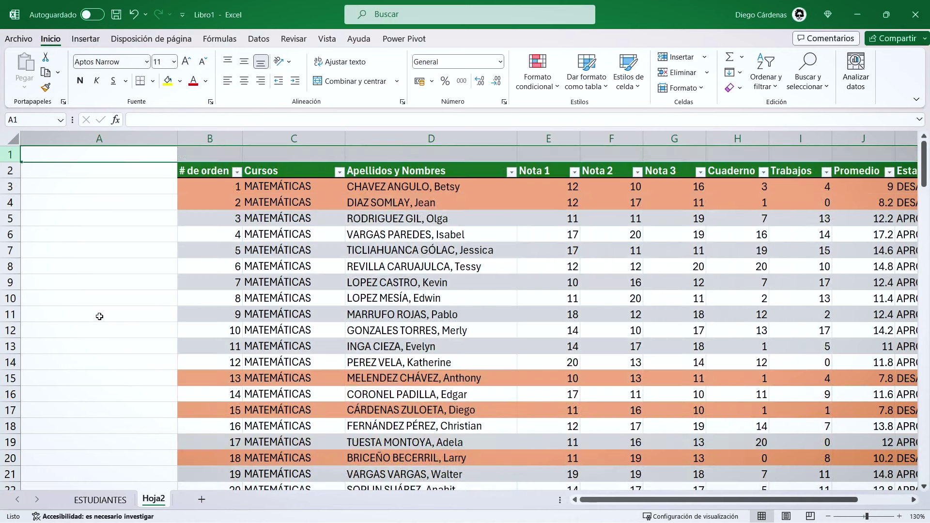
drag(9, 165, 9, 225)
right_click(11, 189)
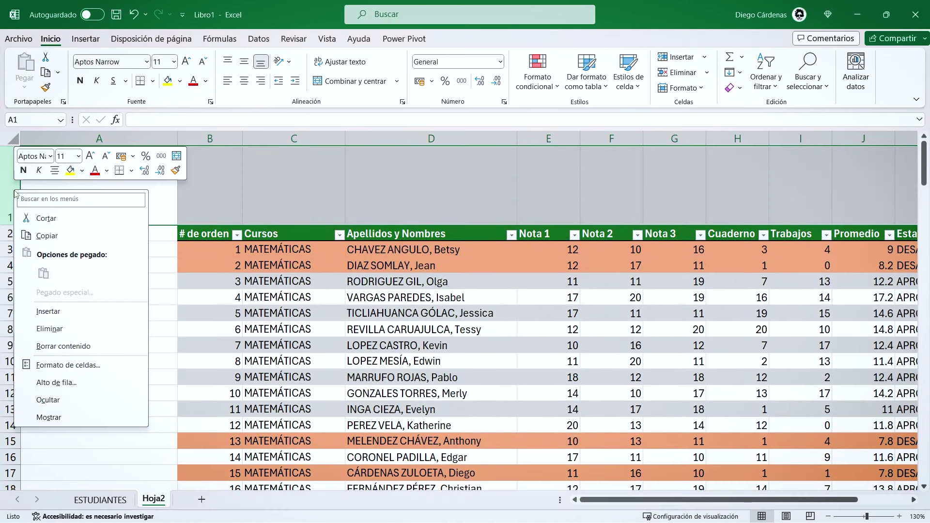
click(65, 318)
drag(22, 168, 20, 189)
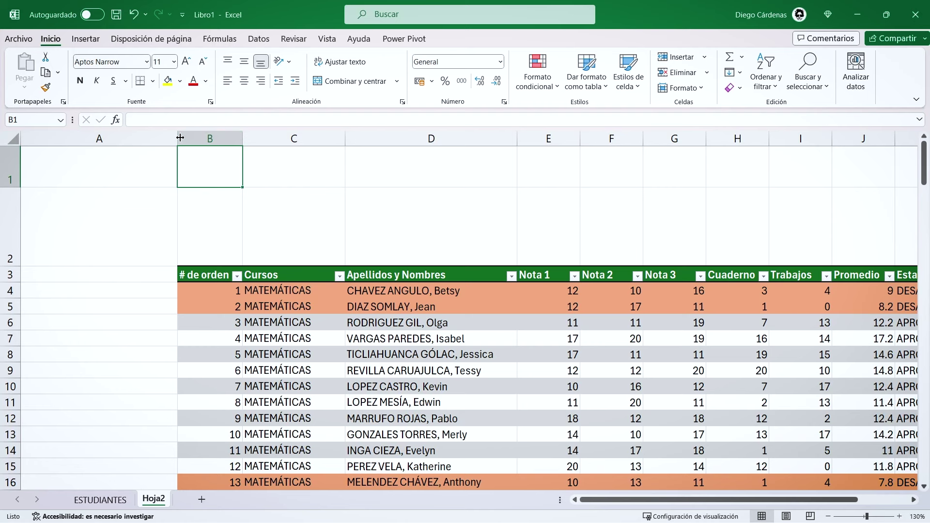
- Narrow column A, enter 'REGISTRO DE NOTAS' in B1, insert a row below it, and move the title to B2
drag(177, 139, 147, 138)
text(reg)
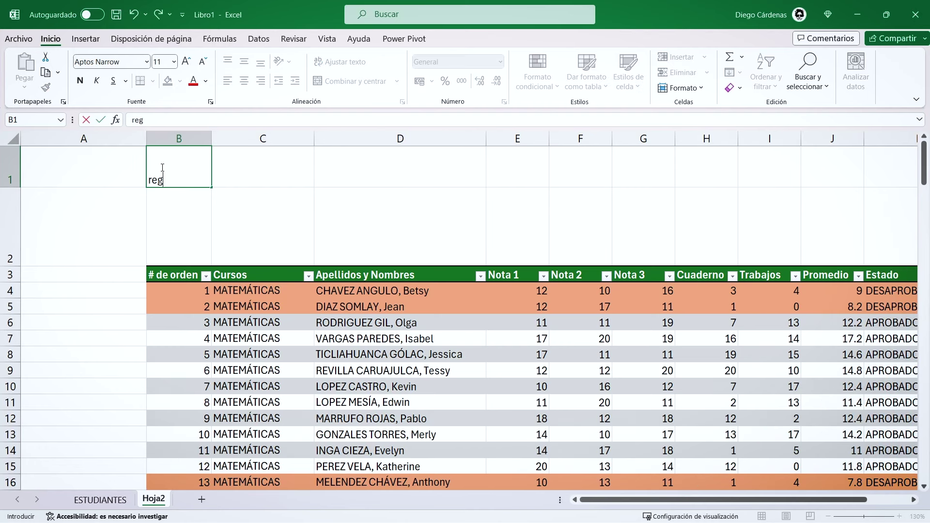
key(Return)
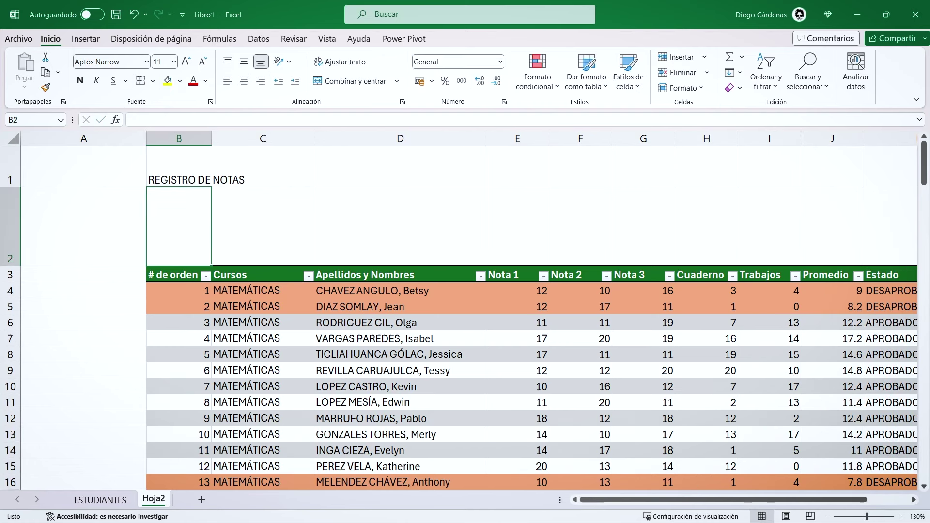
right_click(11, 214)
click(91, 338)
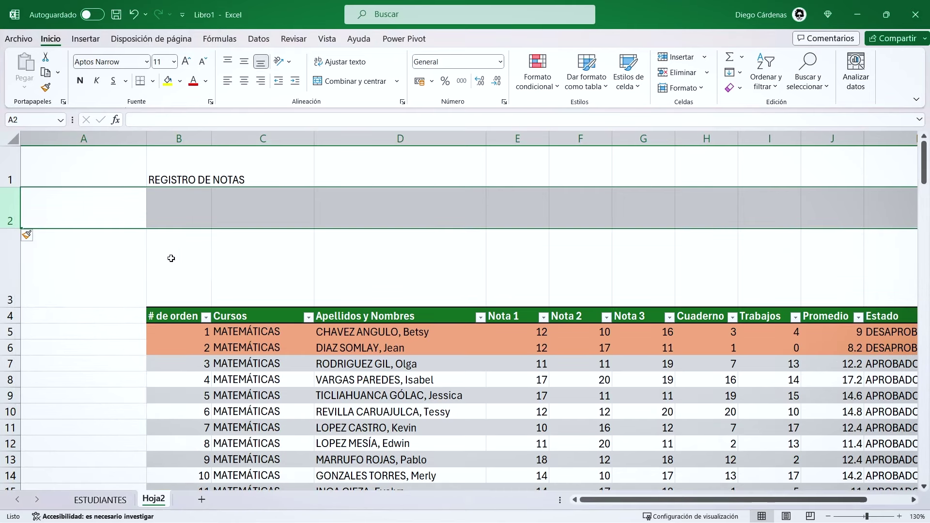
drag(173, 167, 174, 207)
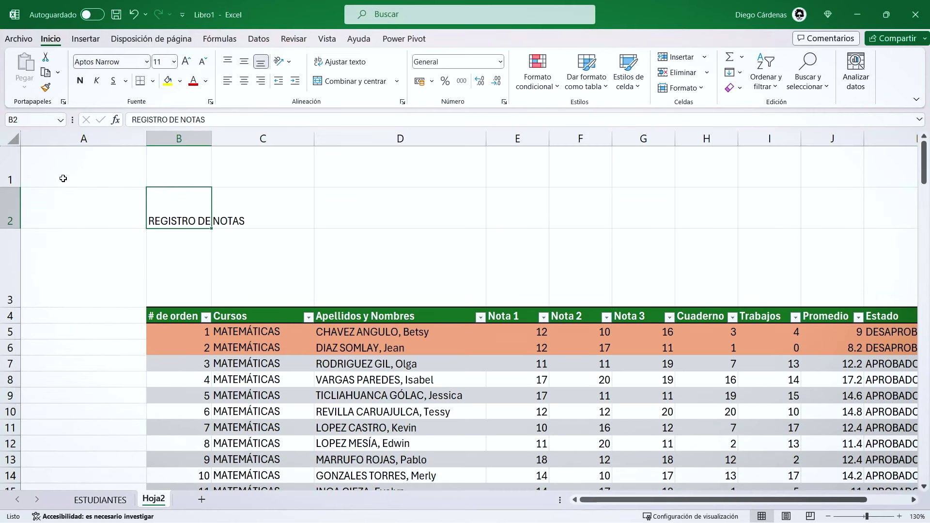
- Increase the title's font size three steps and make it bold
click(186, 61)
click(186, 61)
click(186, 61)
click(186, 61)
click(186, 61)
click(186, 61)
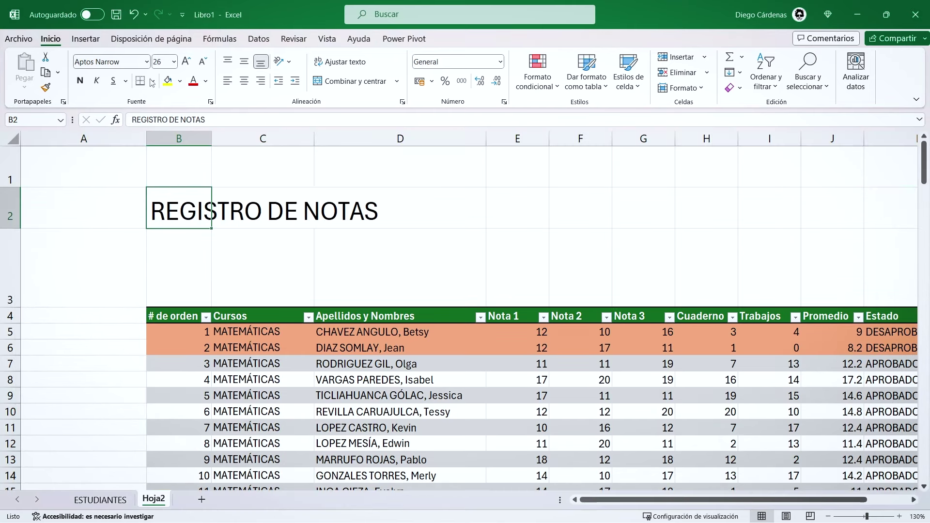
click(82, 80)
- Fill rows 1–2 dark green and make the title text white
drag(10, 169, 9, 213)
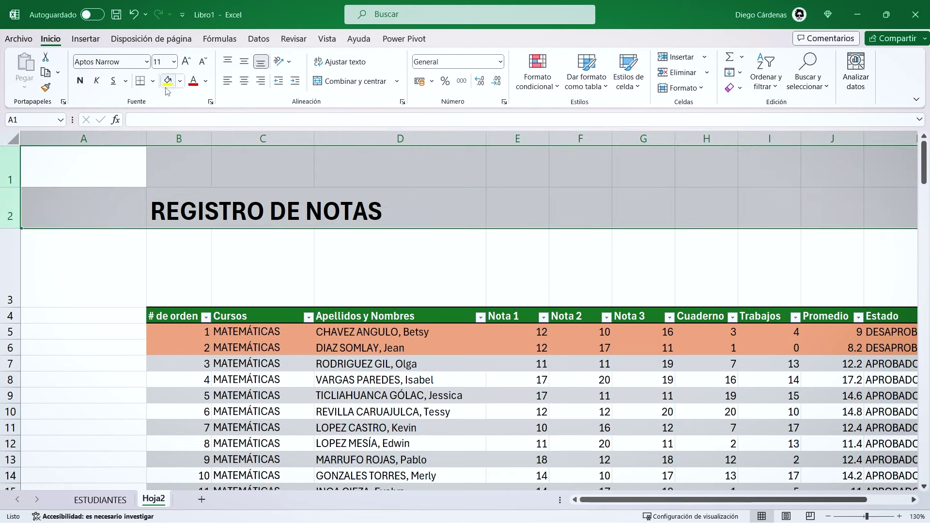
click(180, 81)
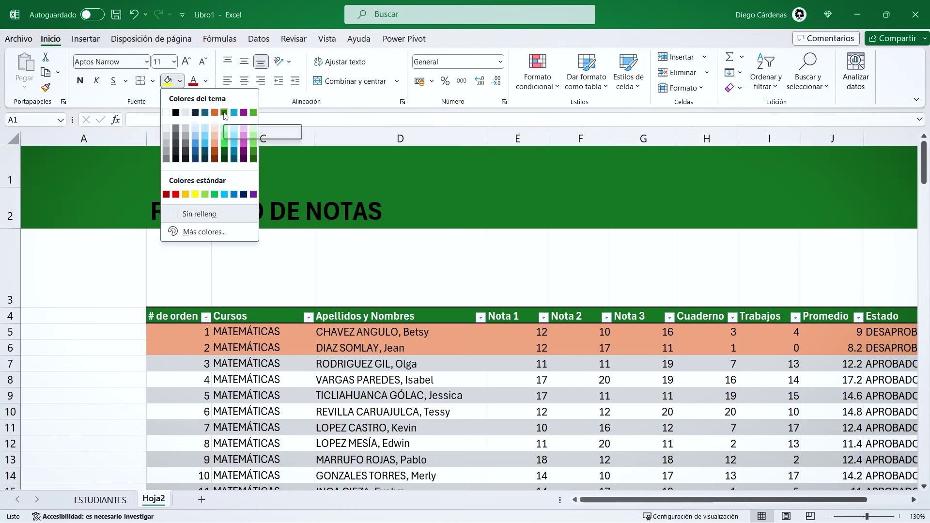
click(224, 113)
click(205, 80)
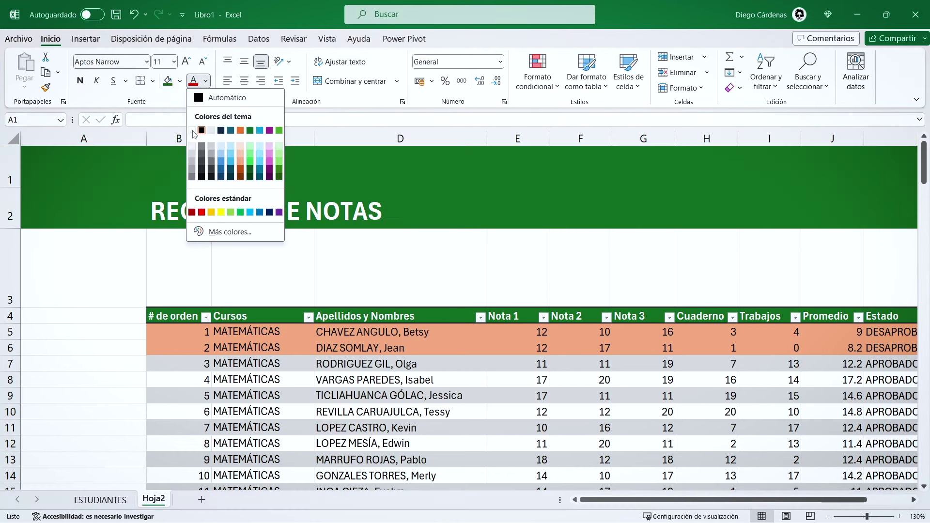
click(204, 185)
- Move the title back up into B1 and make rows 1 and 2 taller
click(181, 203)
drag(187, 187, 179, 175)
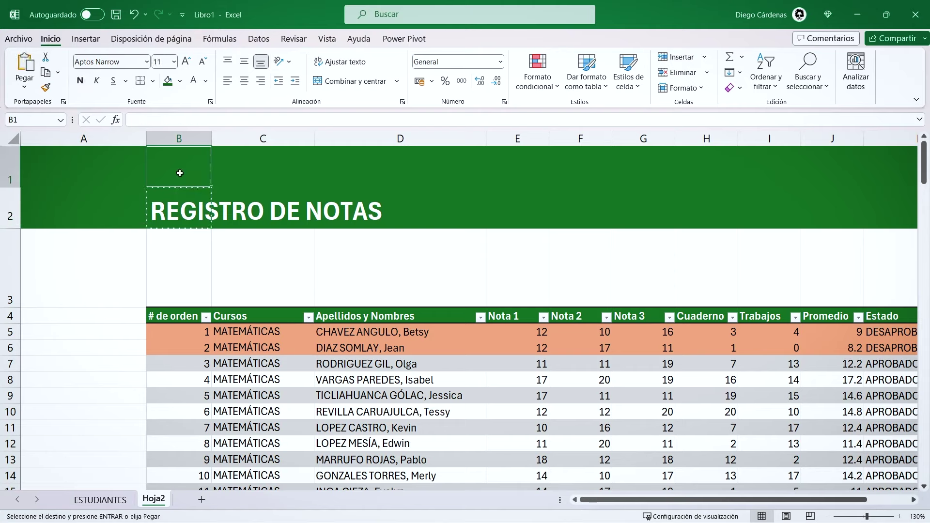
drag(10, 174, 23, 247)
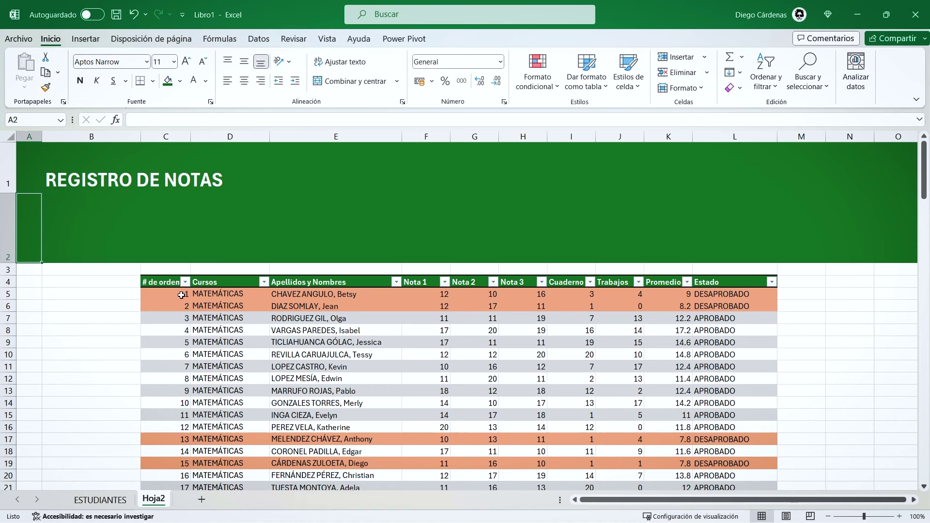
- From a cell in Tabla1, start Insertar > Segmentación de datos and reposition its column list
click(322, 343)
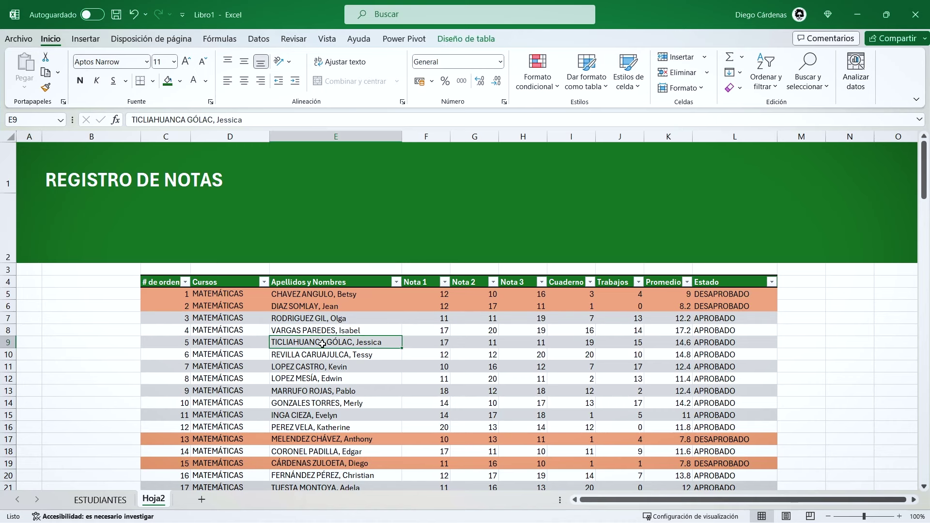
click(96, 41)
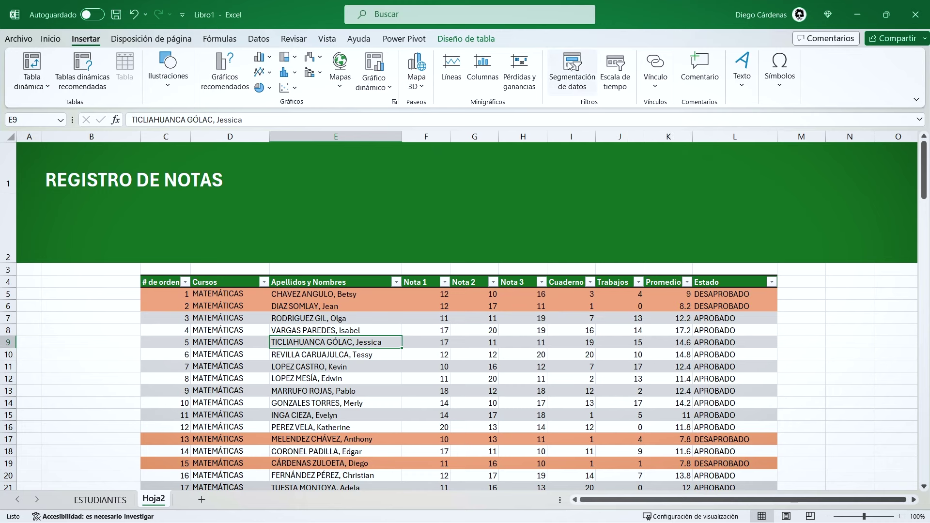
click(571, 66)
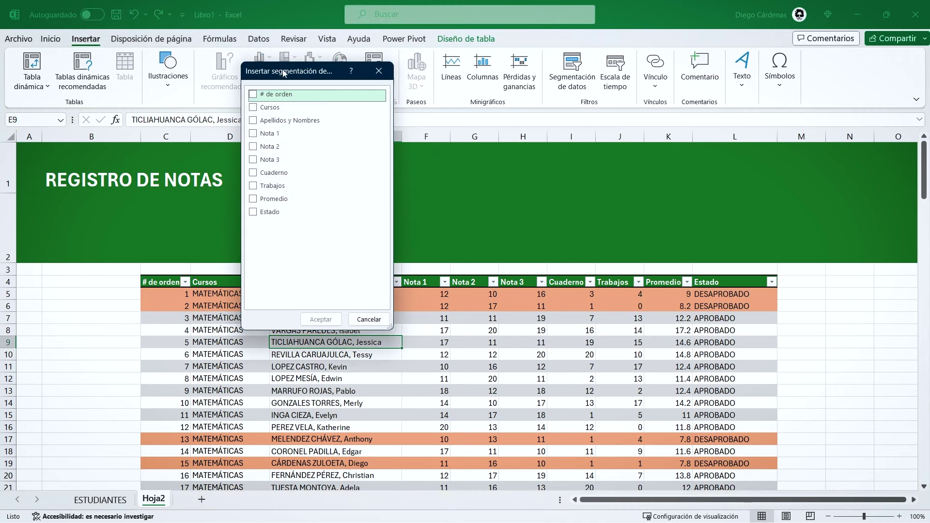
drag(284, 72, 432, 154)
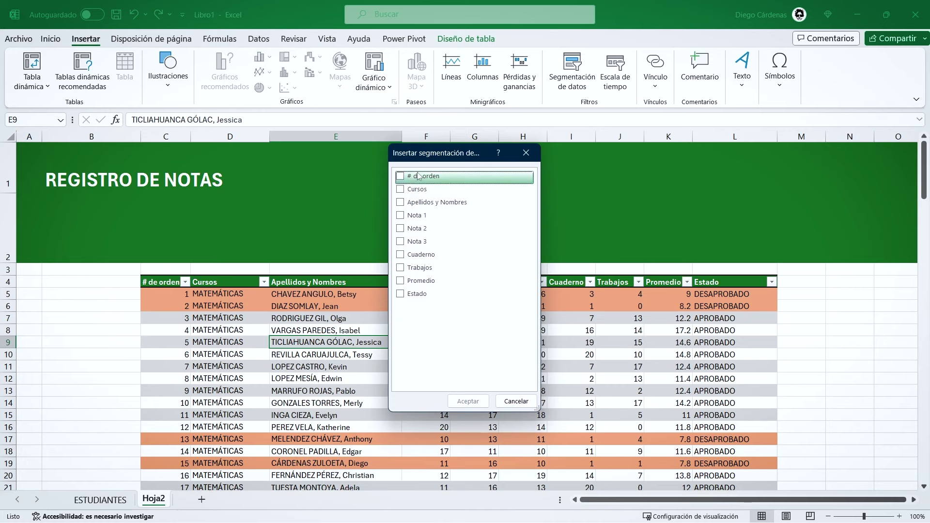
mouse_move(432, 155)
mouse_down()
mouse_move(269, 93)
mouse_move(400, 177)
mouse_up()
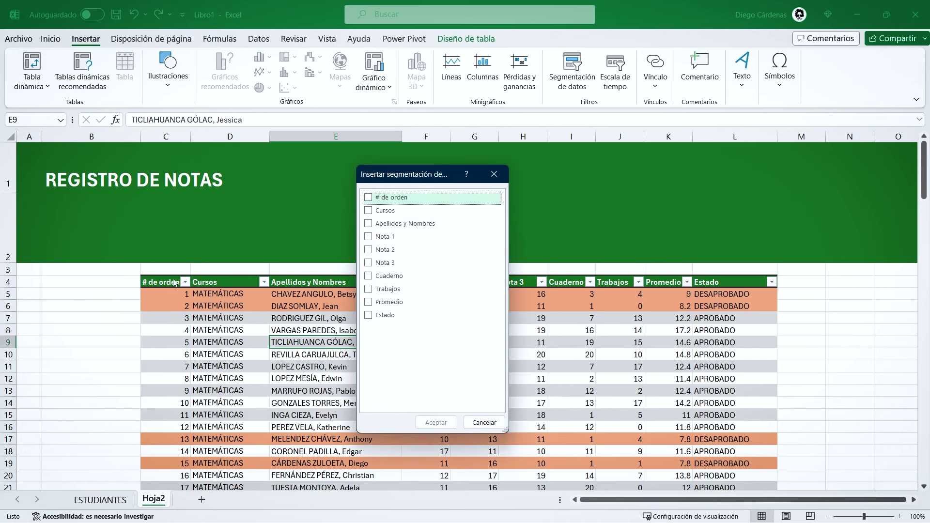
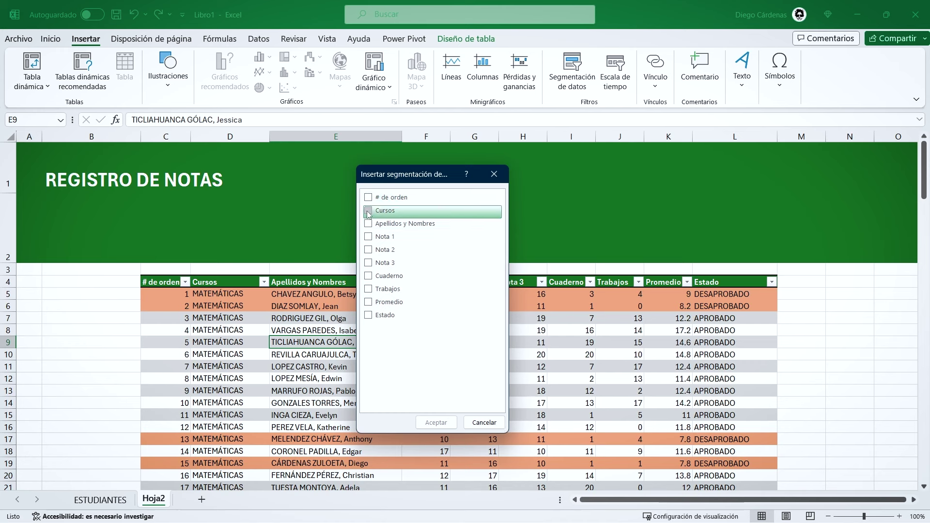
- Insert slicers for the Cursos, Apellidos y Nombres and Estado fields
click(382, 213)
click(373, 226)
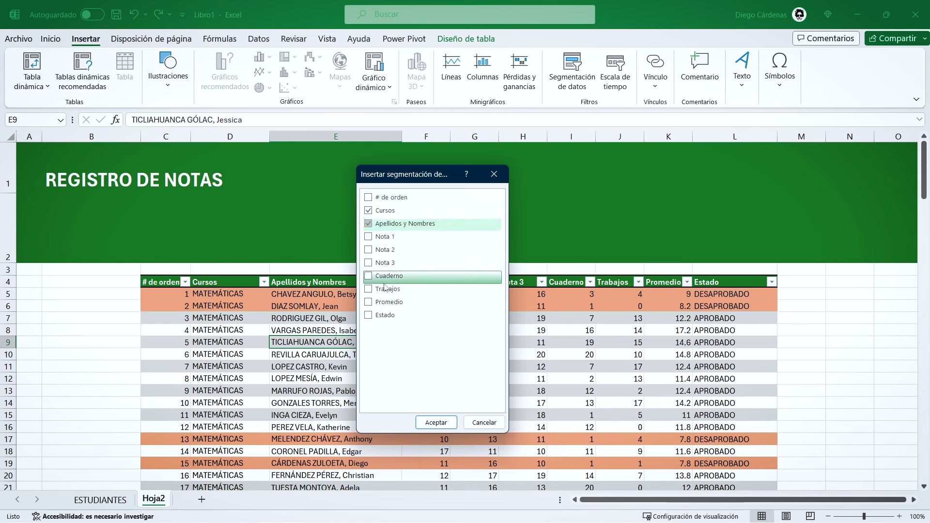
click(371, 317)
click(434, 419)
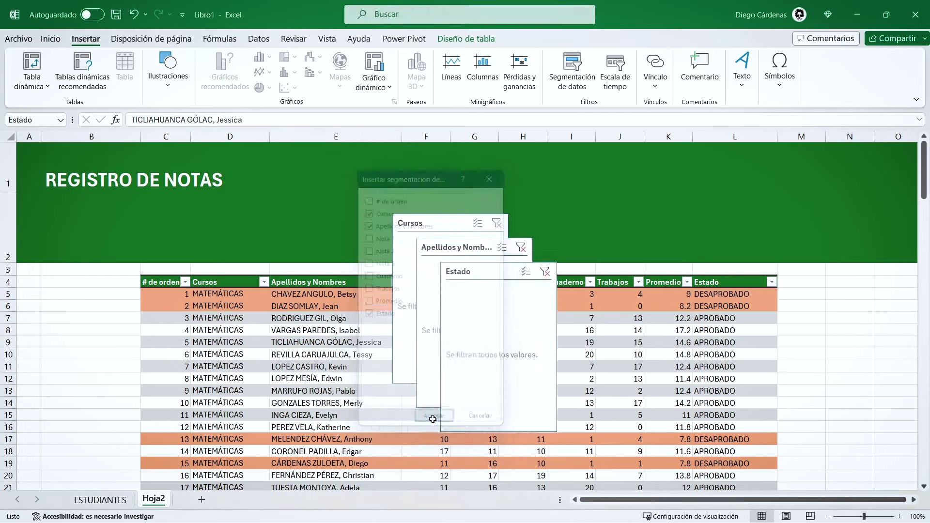
- Spread out the slicers, stretch Cursos across the top banner and move the names slicer to column A
drag(425, 222, 266, 230)
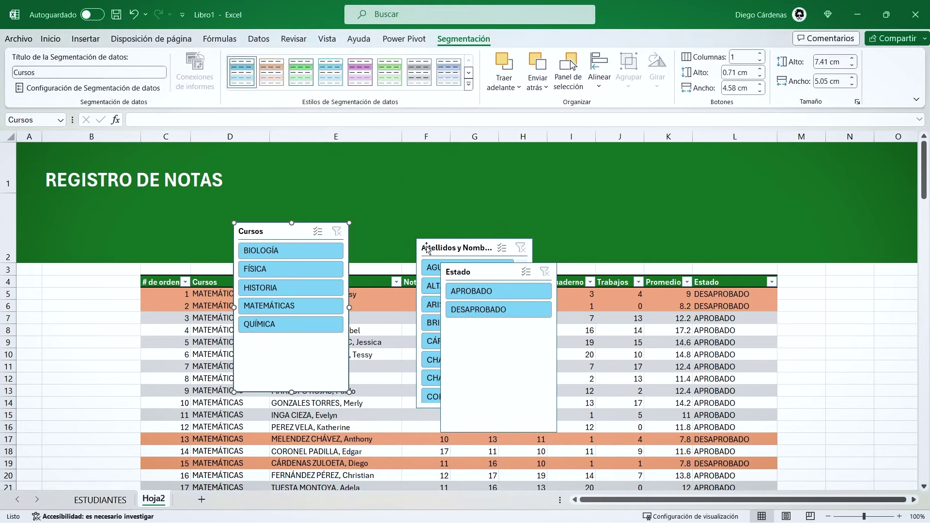
drag(426, 248, 361, 231)
drag(499, 269, 533, 232)
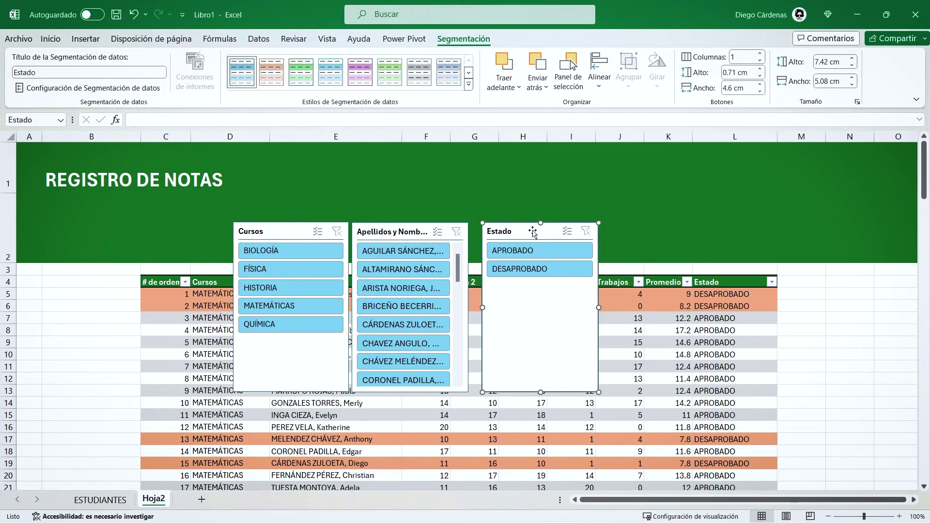
drag(289, 236, 192, 215)
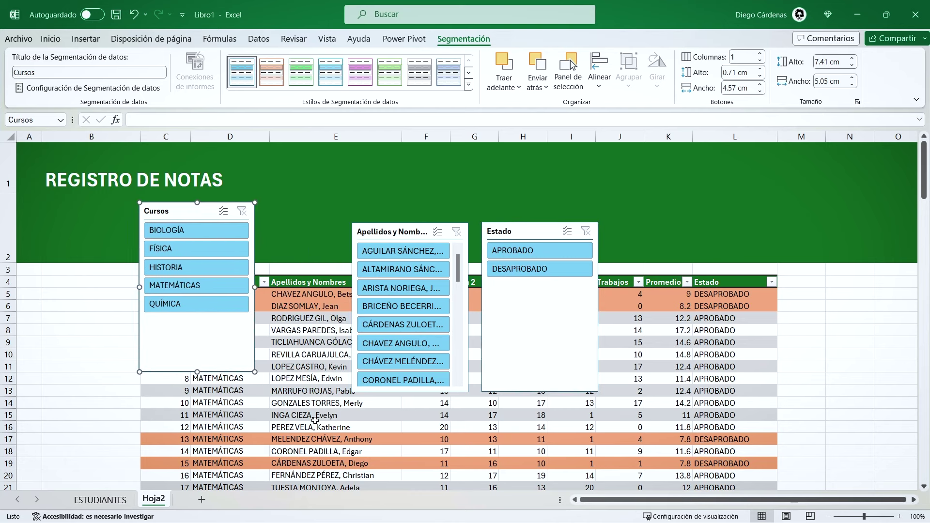
drag(139, 203, 780, 243)
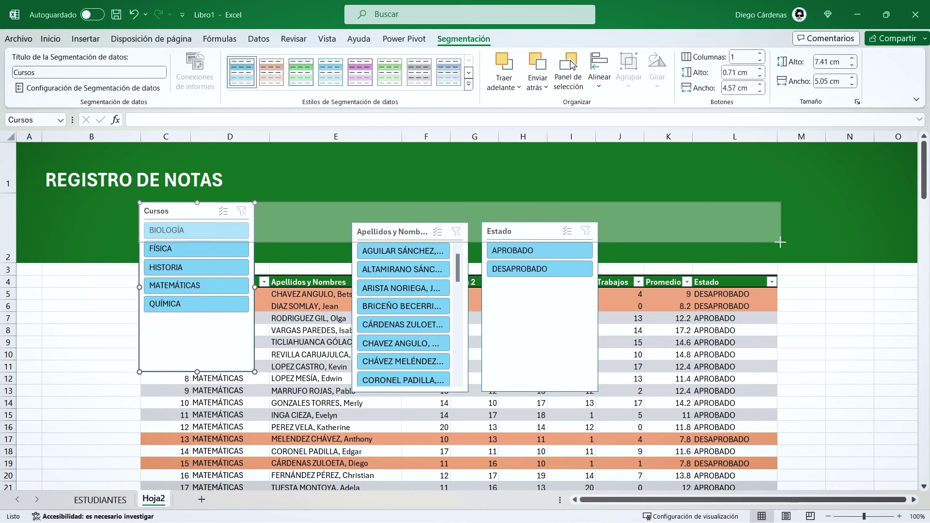
drag(402, 232, 71, 213)
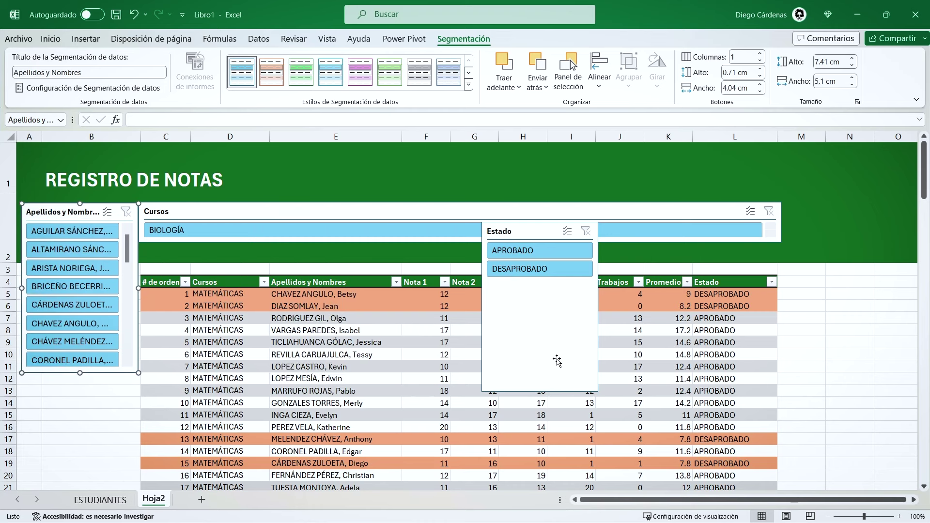
- Shorten the Estado slicer, move it top-right, and widen column B to align Cursos
click(545, 334)
drag(544, 392, 540, 305)
drag(524, 231, 834, 170)
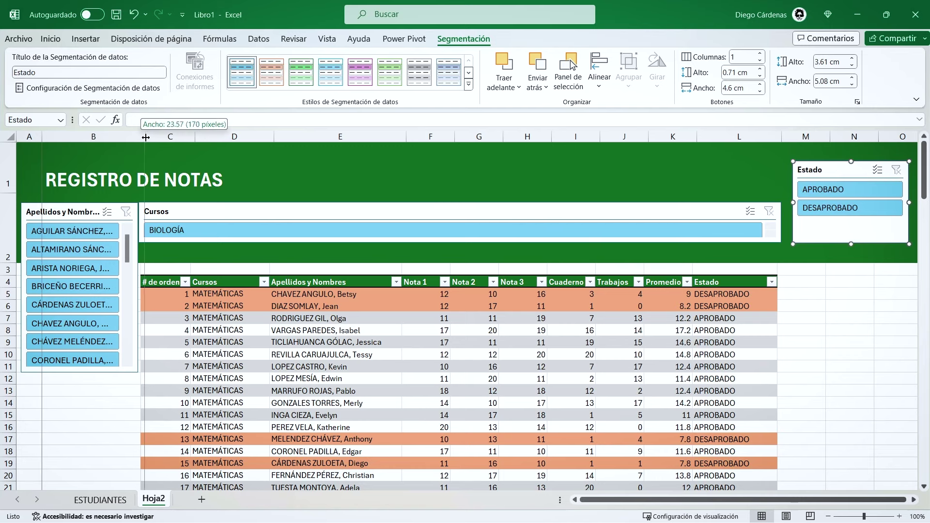
drag(141, 136, 149, 137)
drag(169, 212, 173, 211)
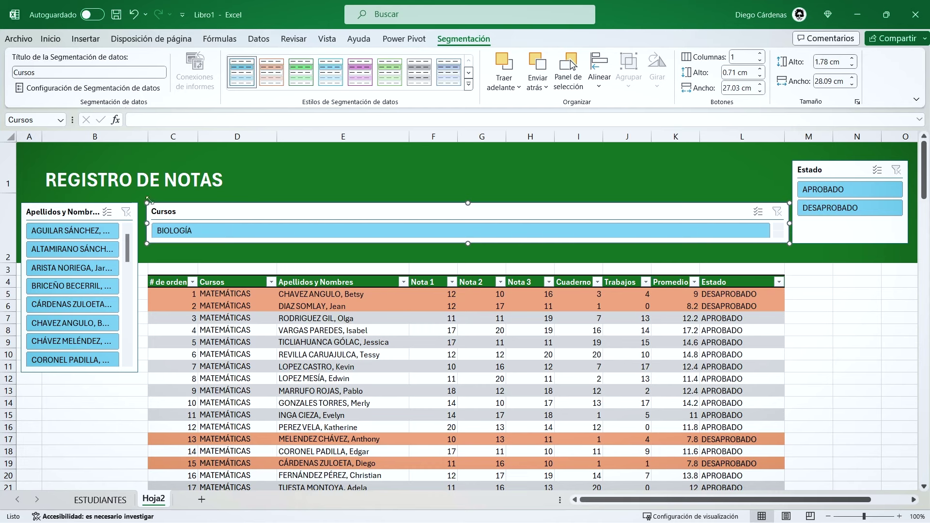
- Apply a dark green slicer style to the Cursos slicer
click(80, 215)
click(204, 216)
click(469, 85)
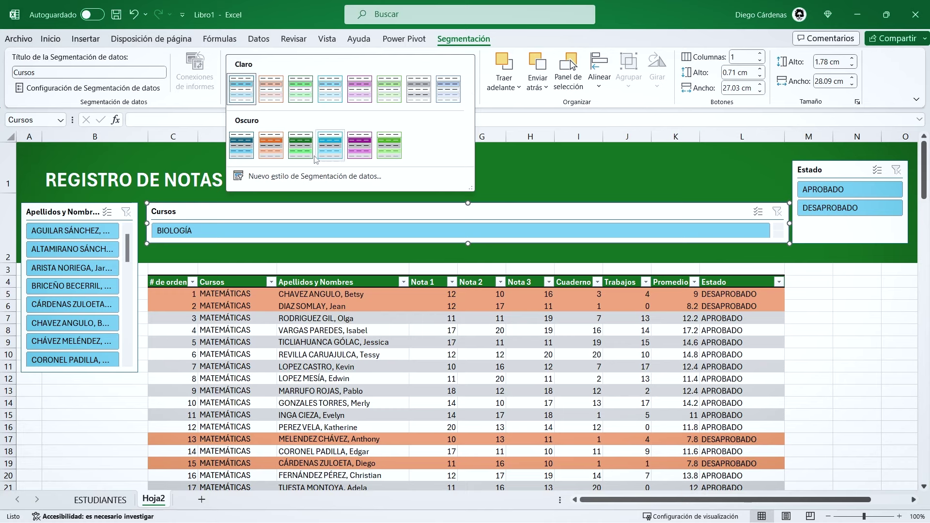
click(301, 145)
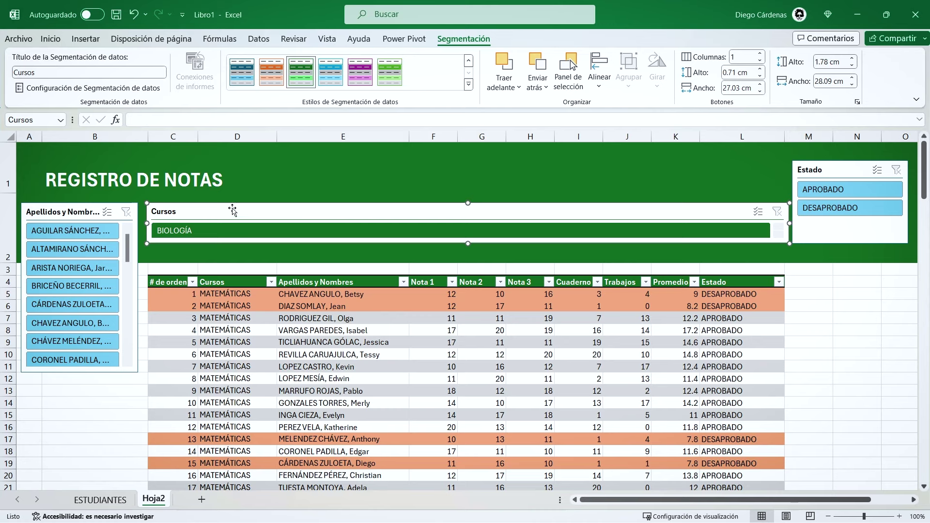
- Set the Cursos slicer to 5 columns and shorten it into the banner above the table
drag(468, 243, 468, 337)
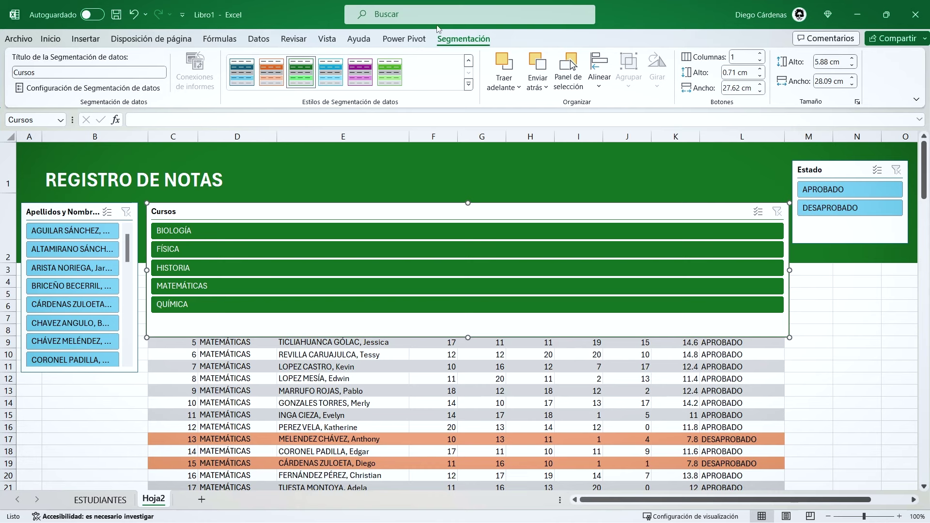
click(759, 54)
click(760, 54)
click(760, 54)
click(760, 54)
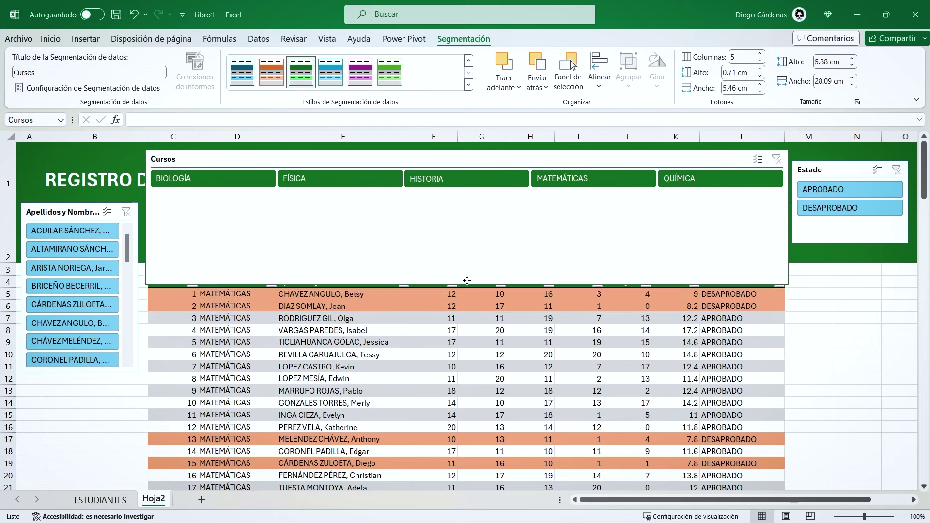
drag(467, 333, 468, 236)
drag(455, 205, 454, 211)
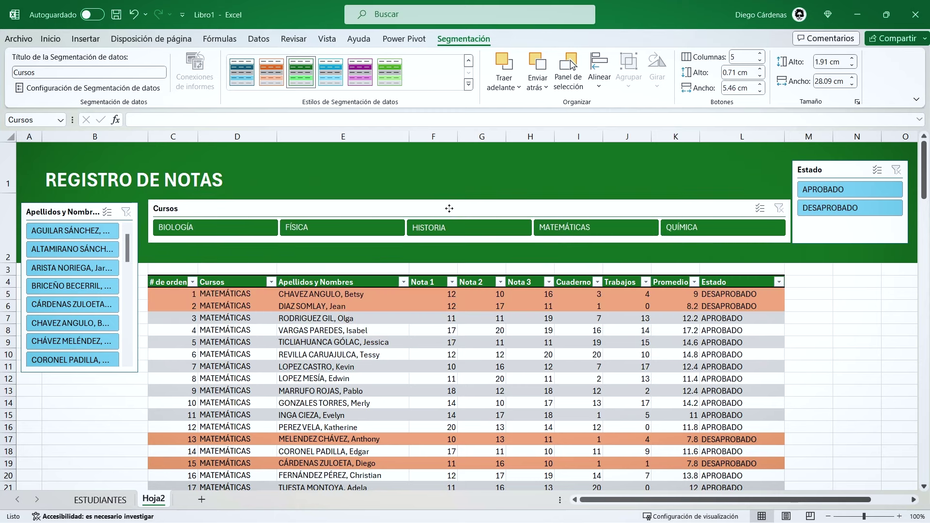
- Widen column B and apply the dark green style to the Apellidos y Nombres slicer
click(520, 193)
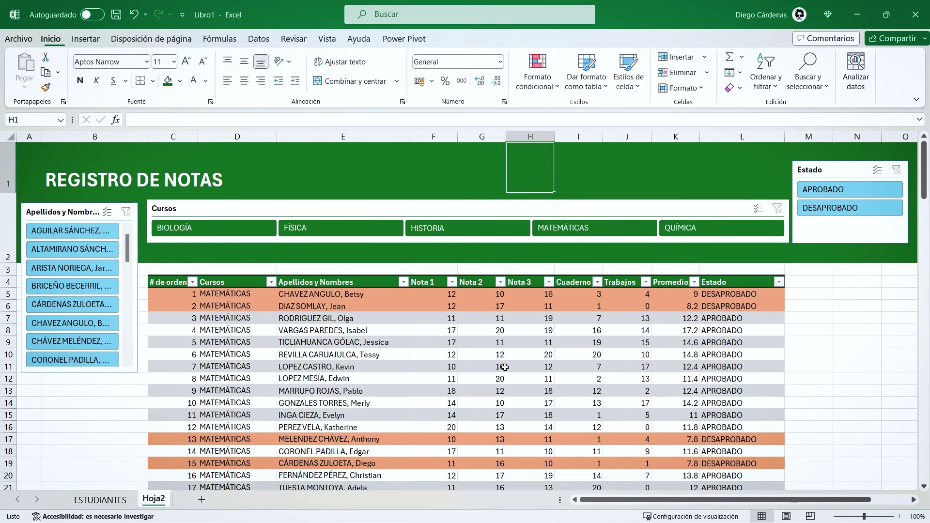
drag(138, 132, 146, 132)
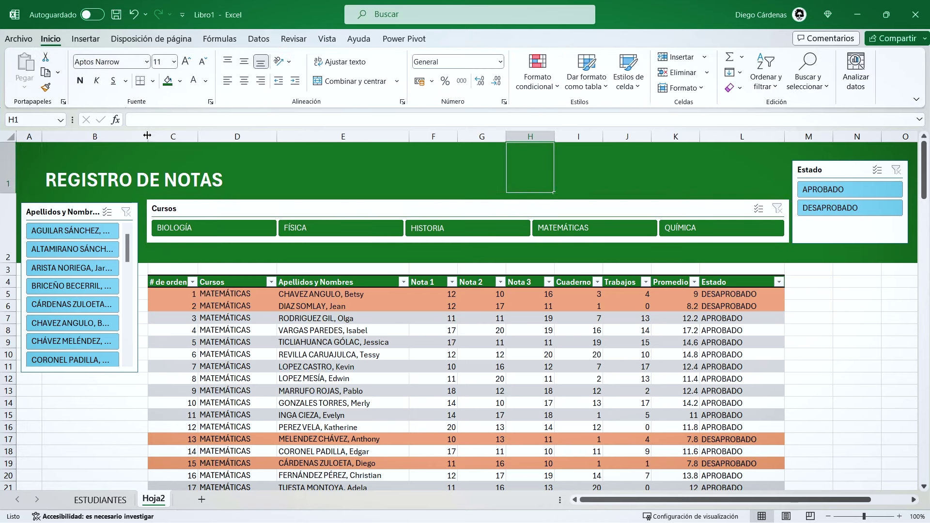
drag(81, 213, 83, 208)
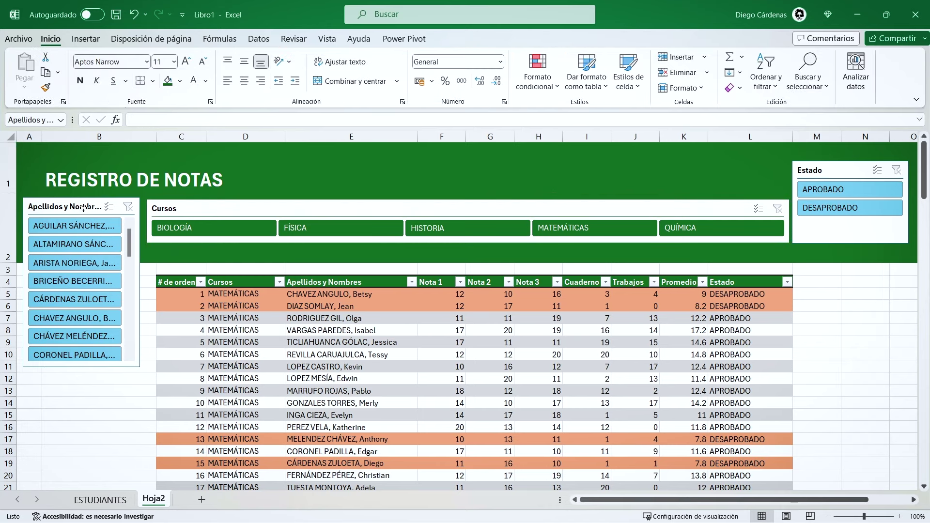
click(84, 208)
click(463, 39)
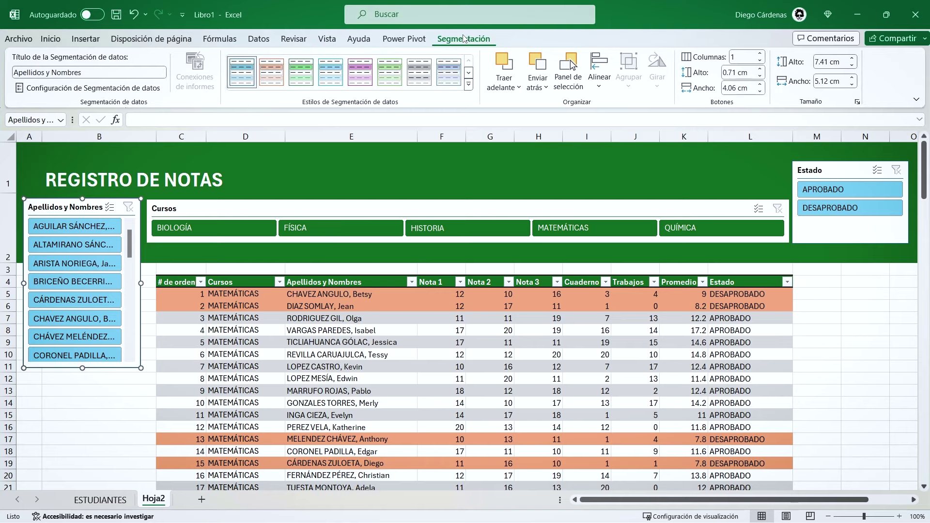
click(468, 85)
click(294, 156)
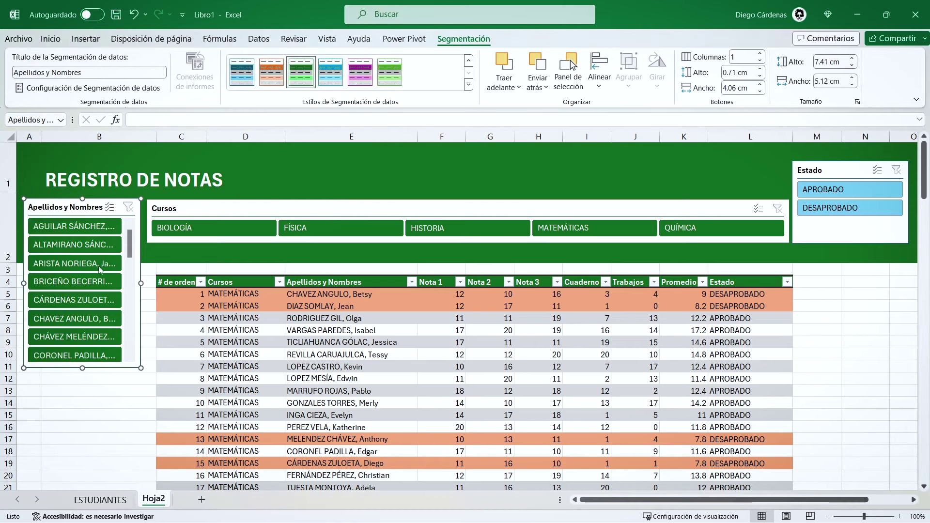
- Make the names slicer taller with 0.5 cm buttons and widen column B further
drag(82, 369, 82, 481)
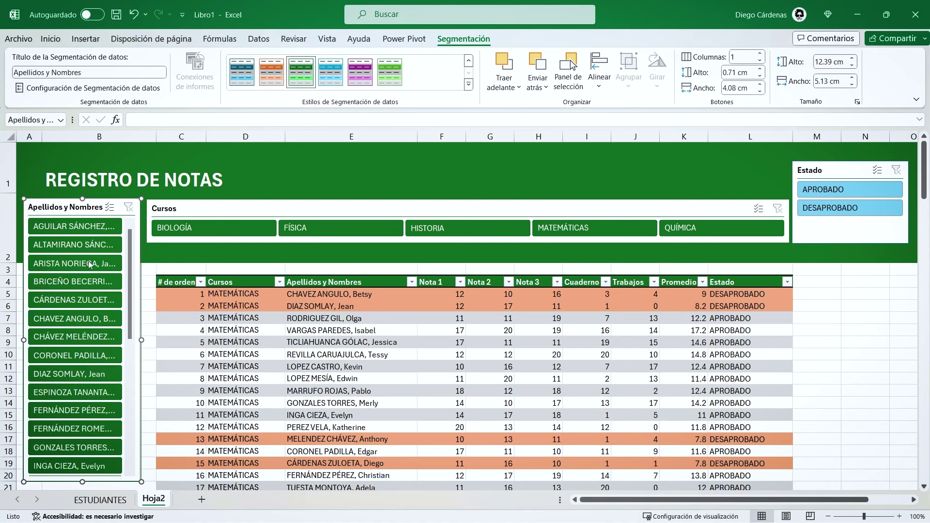
click(760, 77)
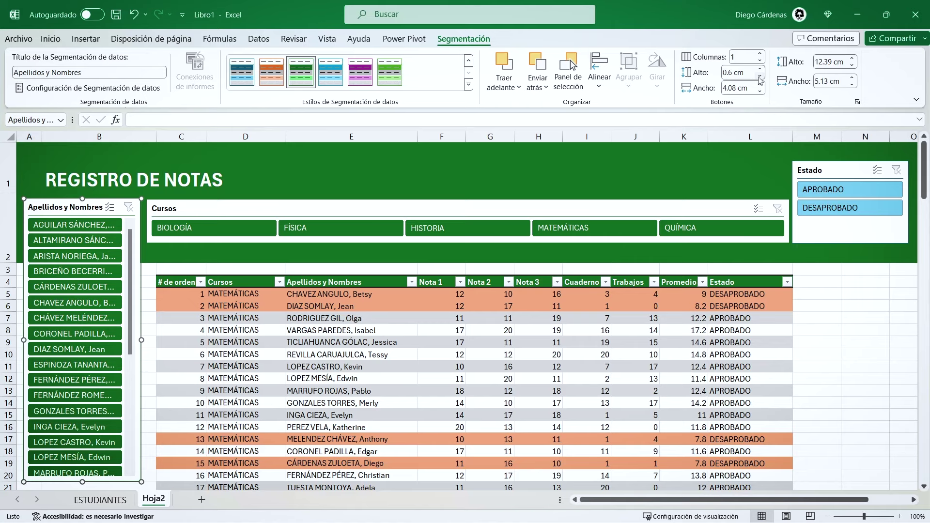
click(759, 78)
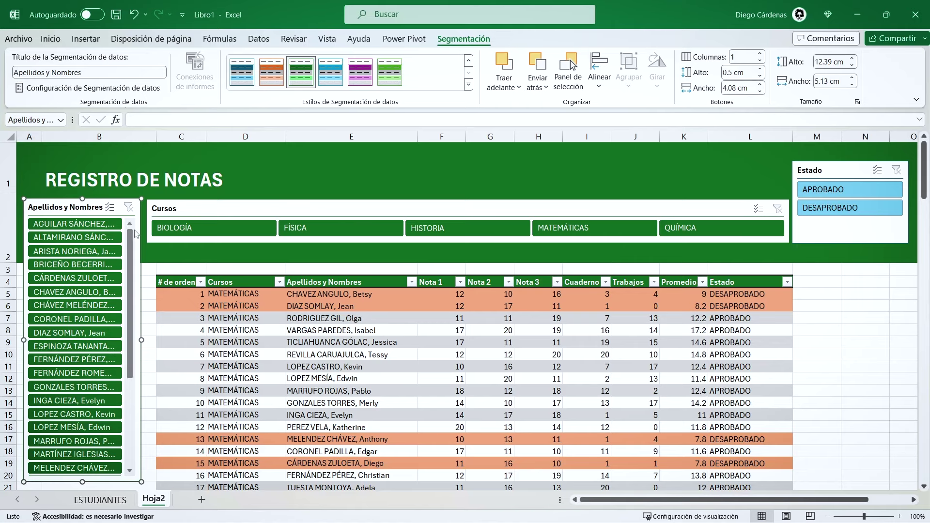
scroll(97, 339, down, 1)
scroll(126, 252, up, 1)
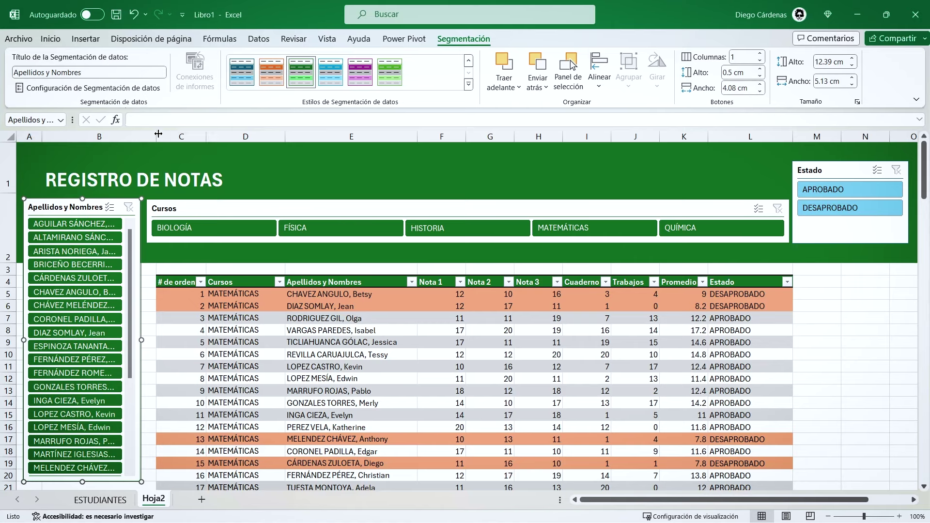
drag(156, 136, 183, 136)
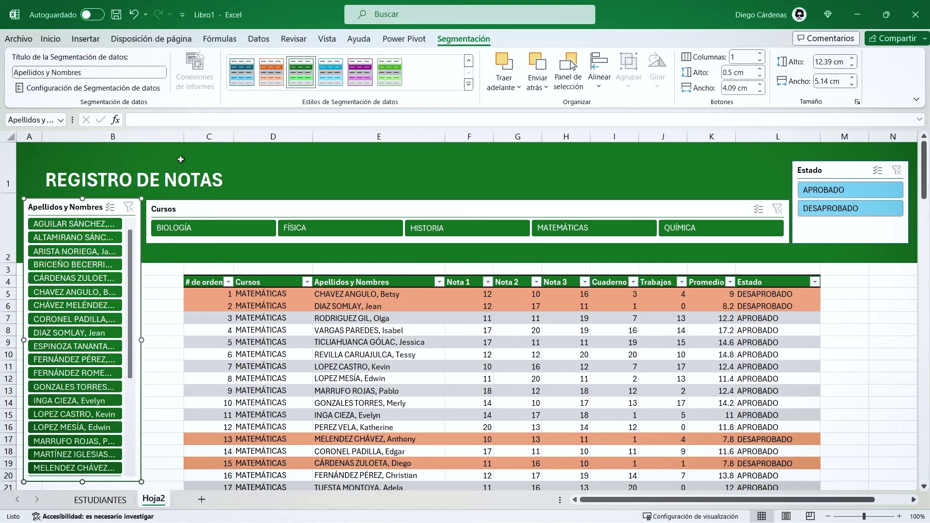
- Extend the Apellidos y Nombres slicer down to about row 34
drag(137, 364, 169, 365)
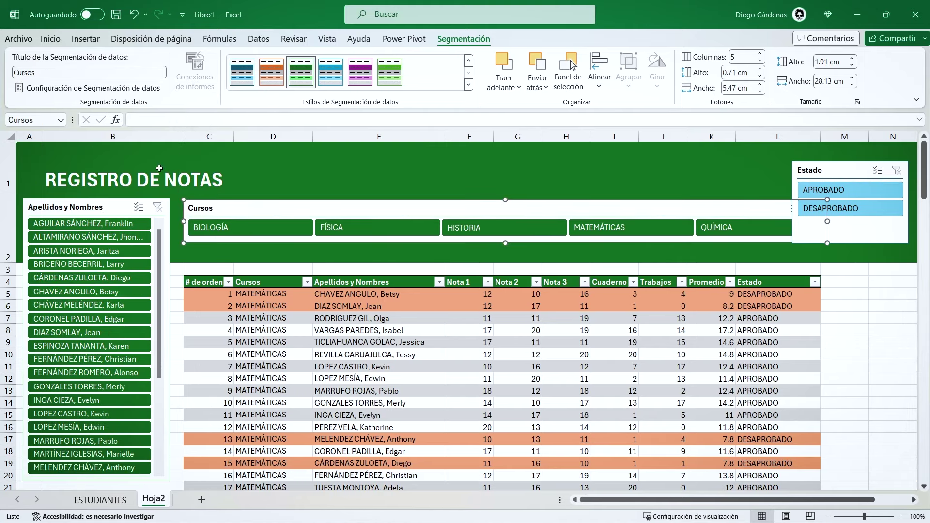
click(212, 154)
scroll(129, 281, down, 3)
click(164, 284)
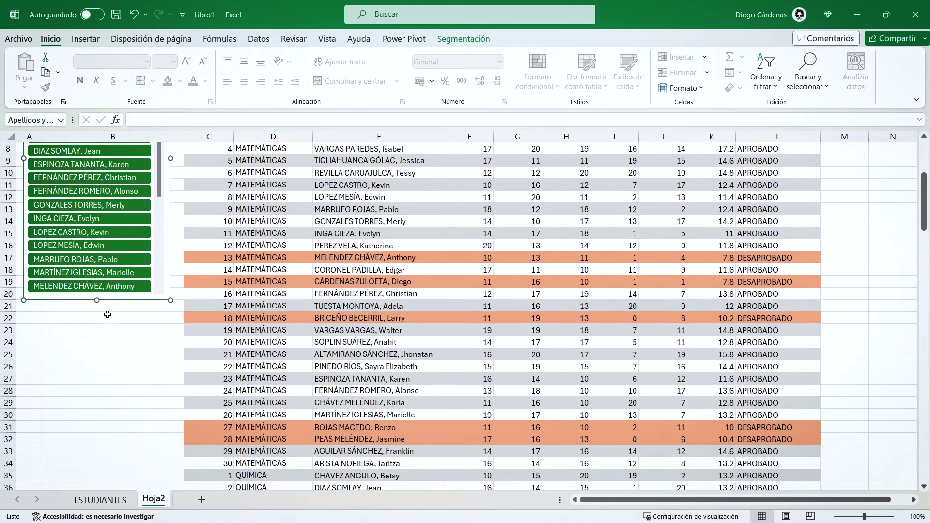
drag(98, 300, 97, 418)
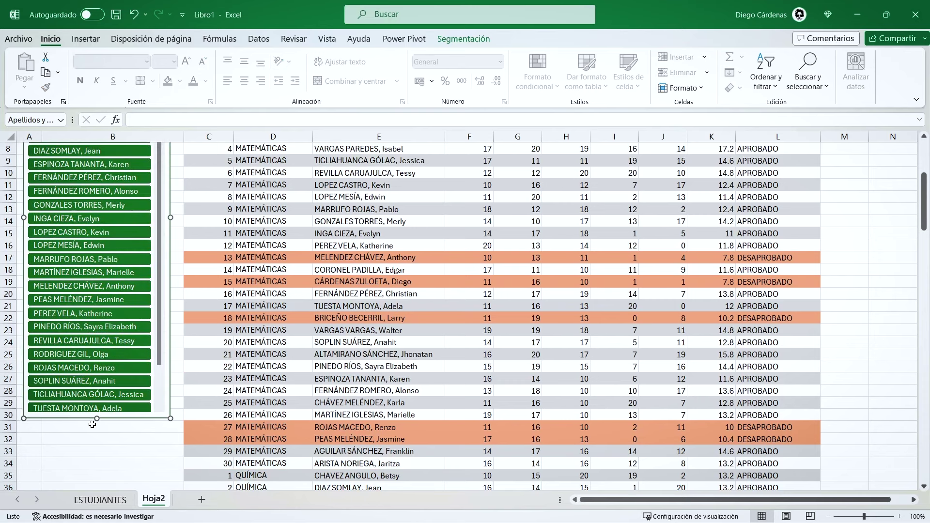
mouse_move(98, 428)
mouse_down()
mouse_move(99, 469)
mouse_move(97, 451)
mouse_up()
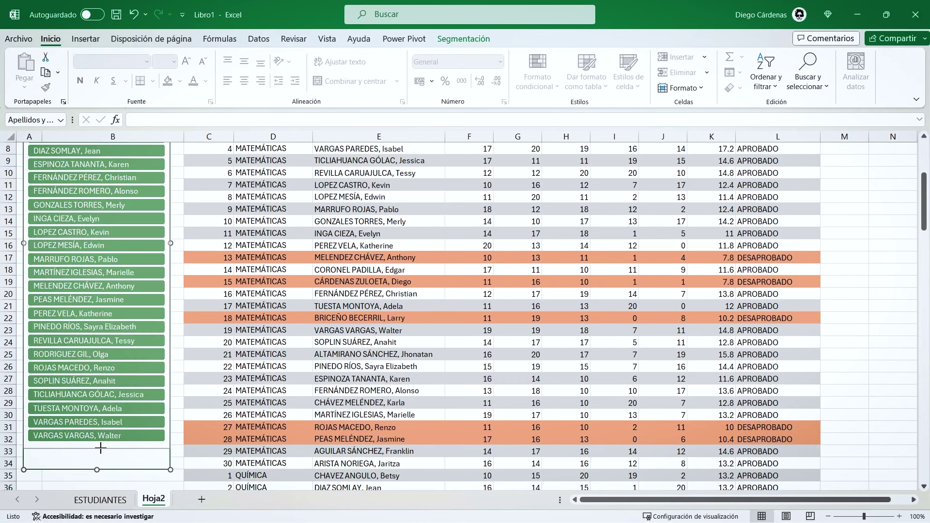
click(240, 254)
scroll(241, 254, up, 3)
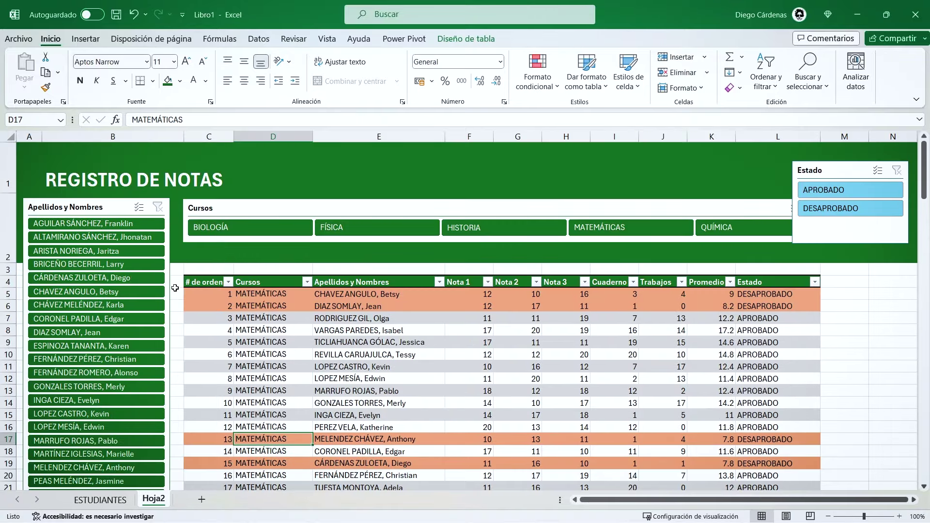
- Narrow the Cursos slicer and move the Estado slicer next to it
drag(200, 221, 199, 220)
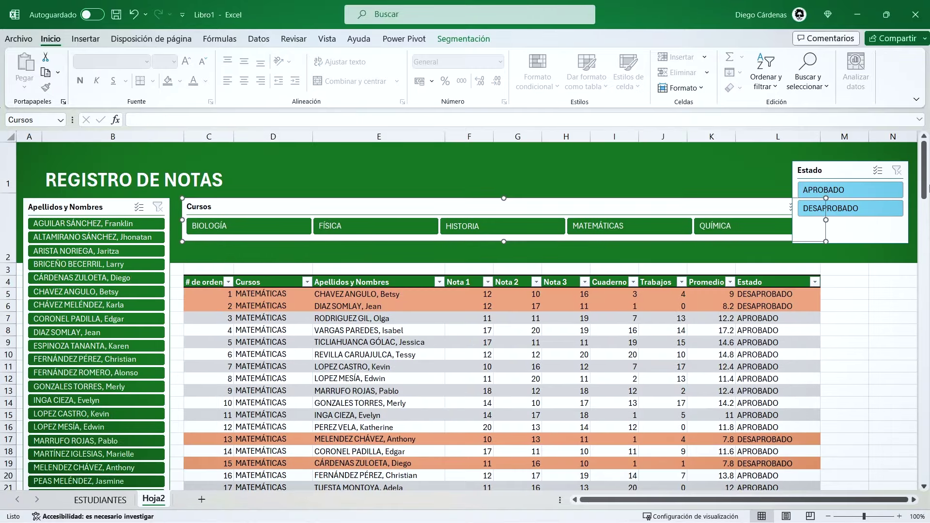
drag(820, 178, 821, 178)
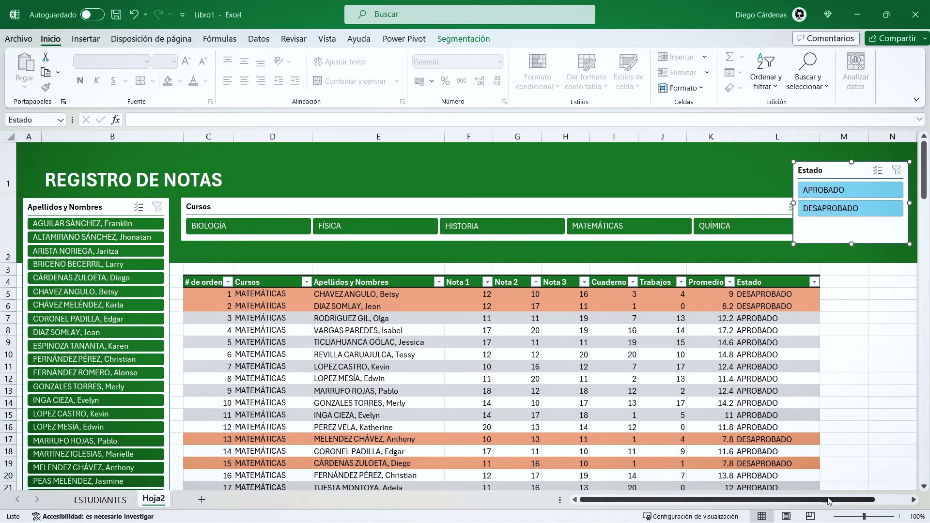
drag(812, 500, 879, 500)
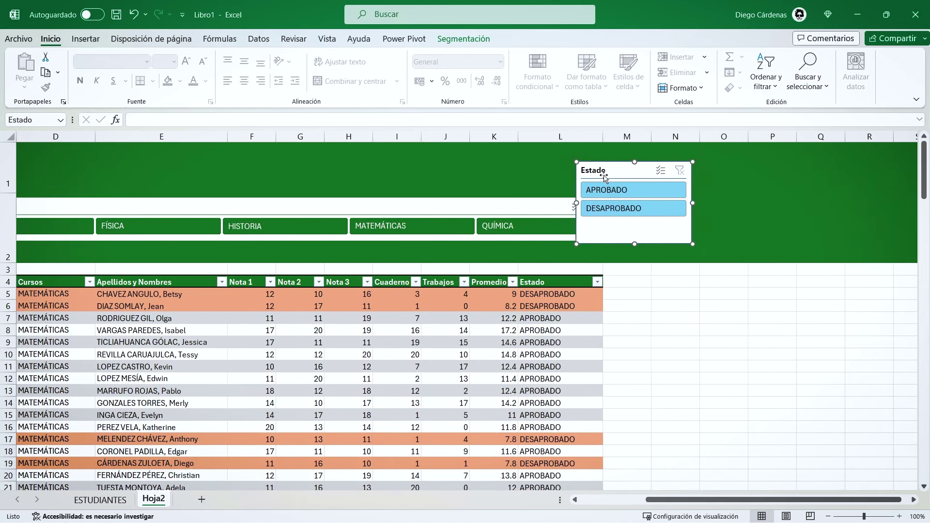
drag(604, 178, 652, 174)
click(557, 212)
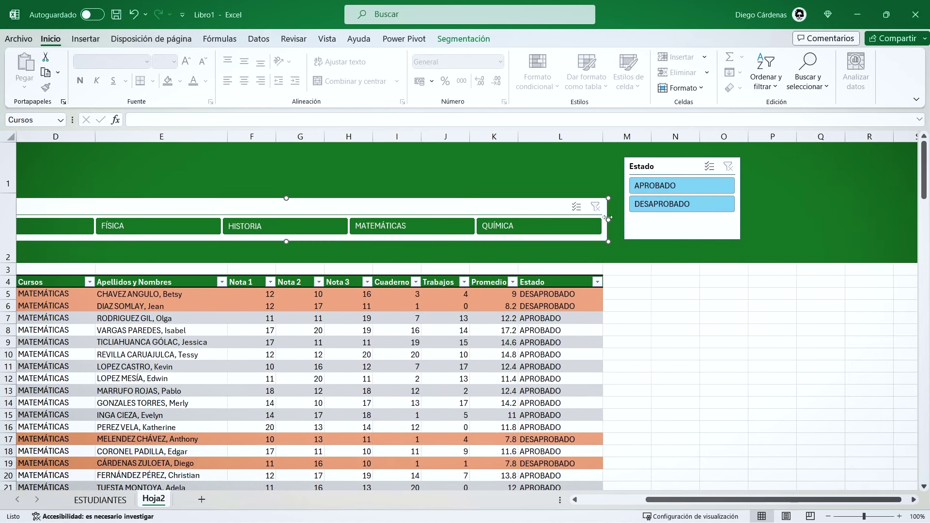
drag(608, 218, 463, 218)
drag(657, 169, 517, 176)
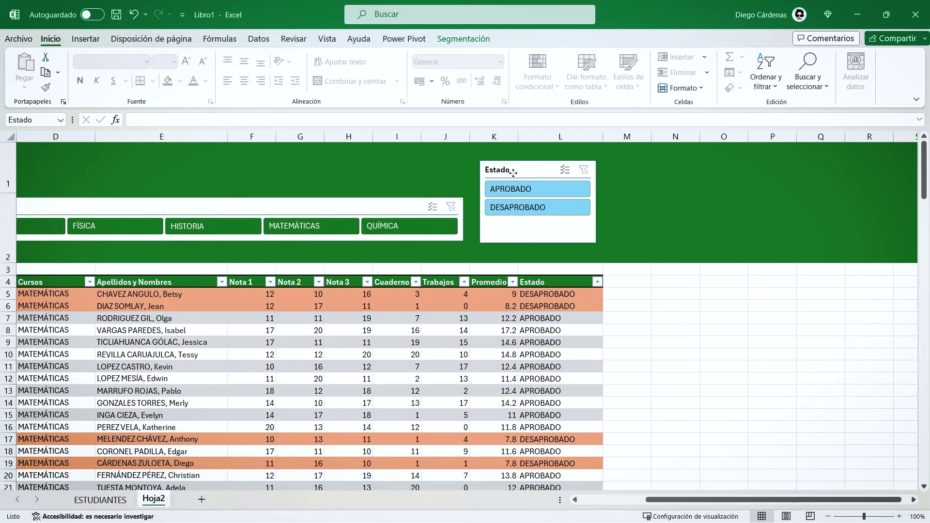
- Give the Estado slicer 1.1 cm tall buttons and a dark green style
click(450, 38)
click(760, 68)
click(760, 69)
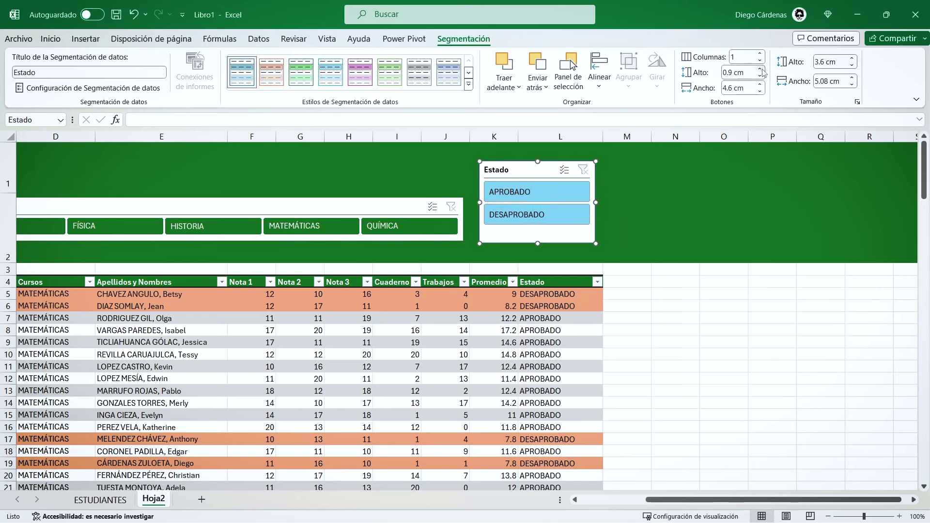
click(760, 69)
click(759, 69)
click(468, 85)
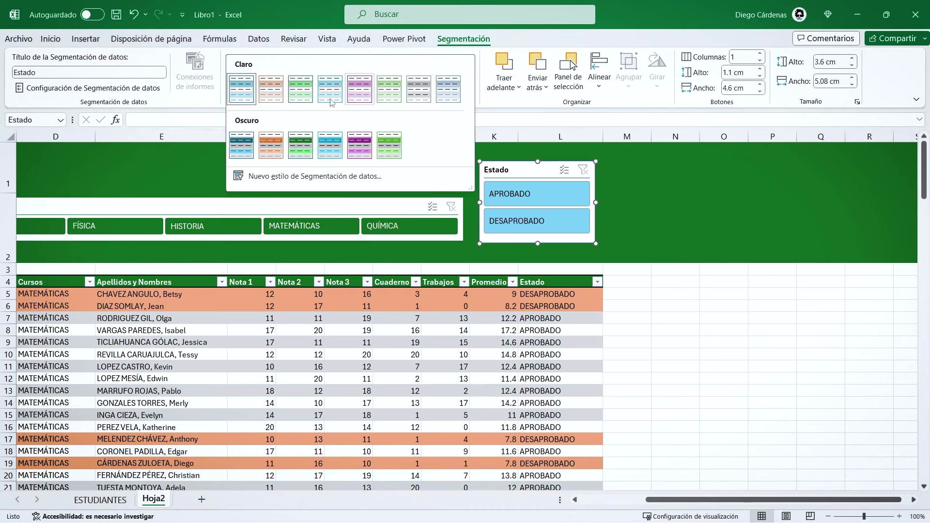
click(300, 142)
- Settle the Estado slicer in the banner and filter the table to BIOLOGÍA
drag(531, 170, 535, 170)
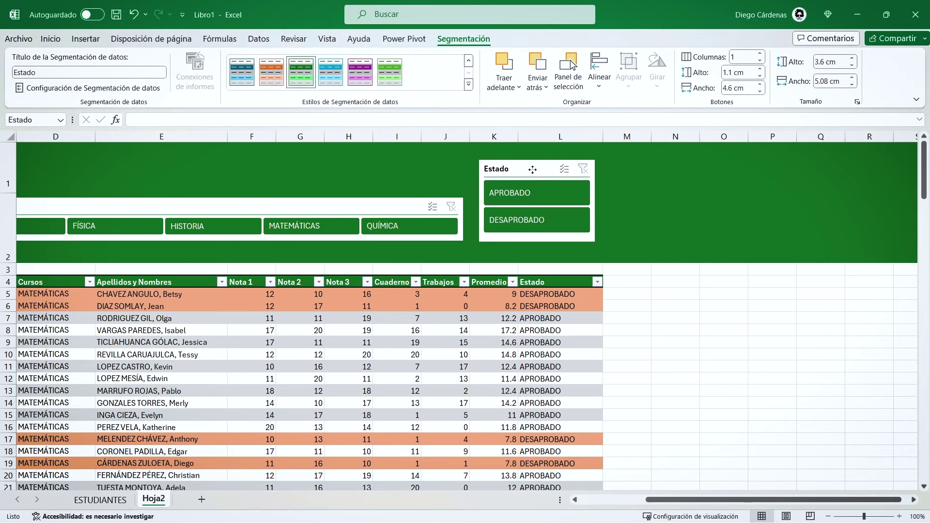
scroll(417, 366, left, 3)
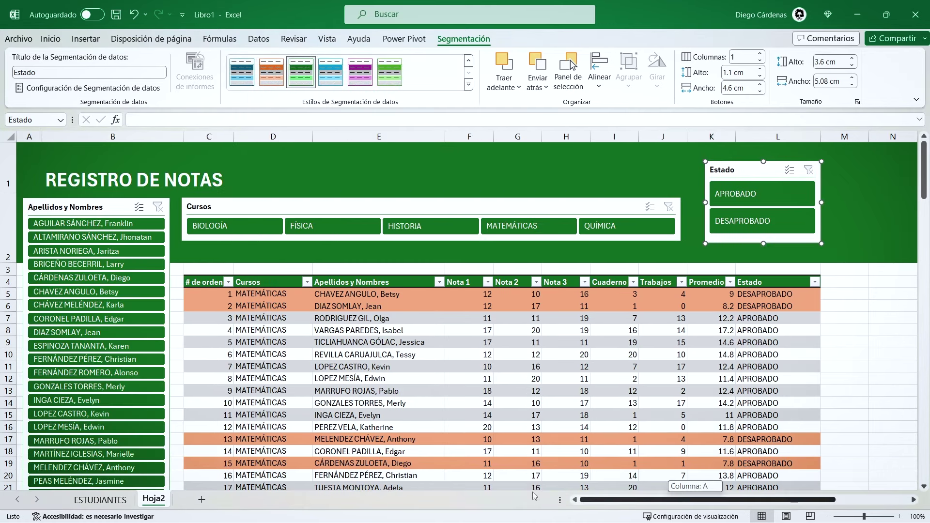
click(416, 367)
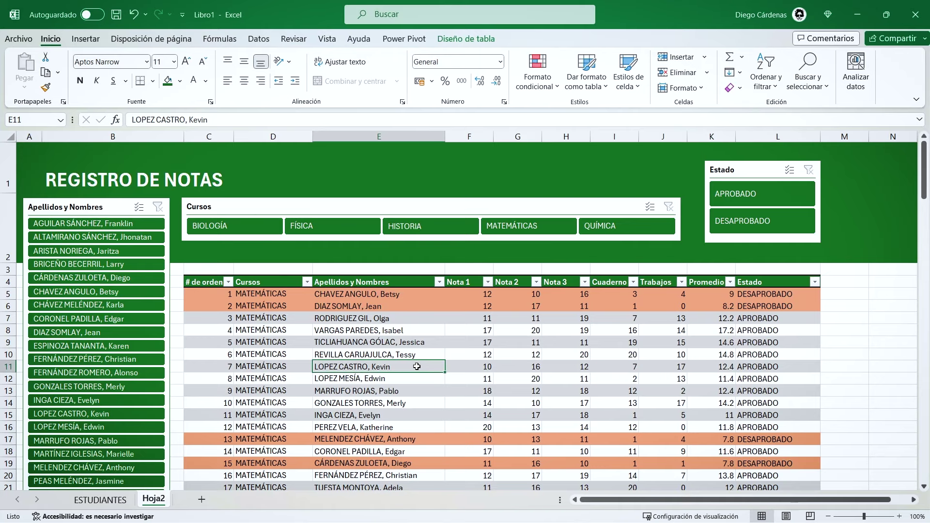
click(271, 227)
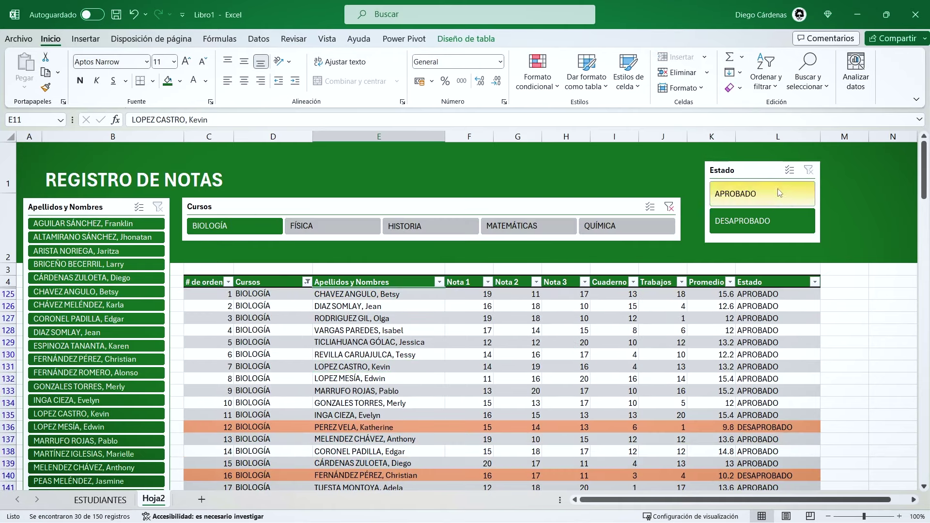
- Show only failing BIOLOGÍA students, inspect their names, then clear the Cursos and Estado filters
click(774, 213)
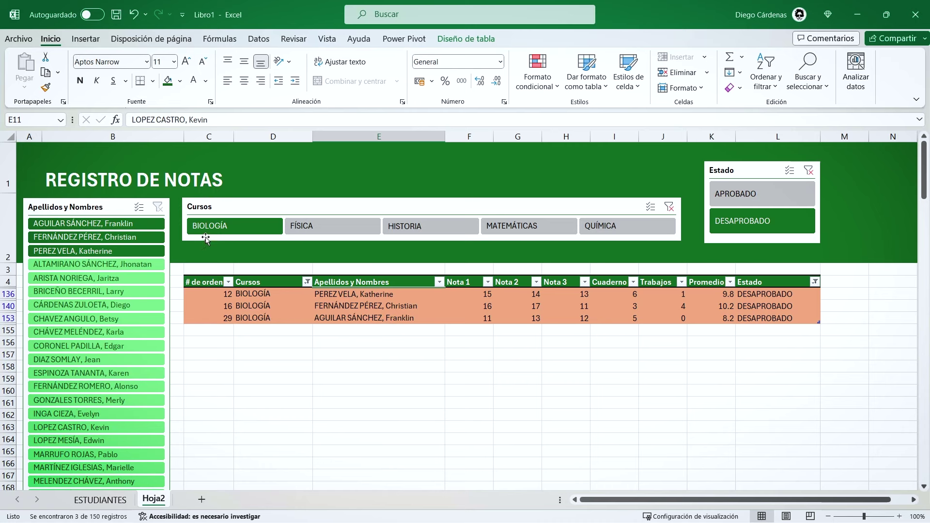
click(388, 294)
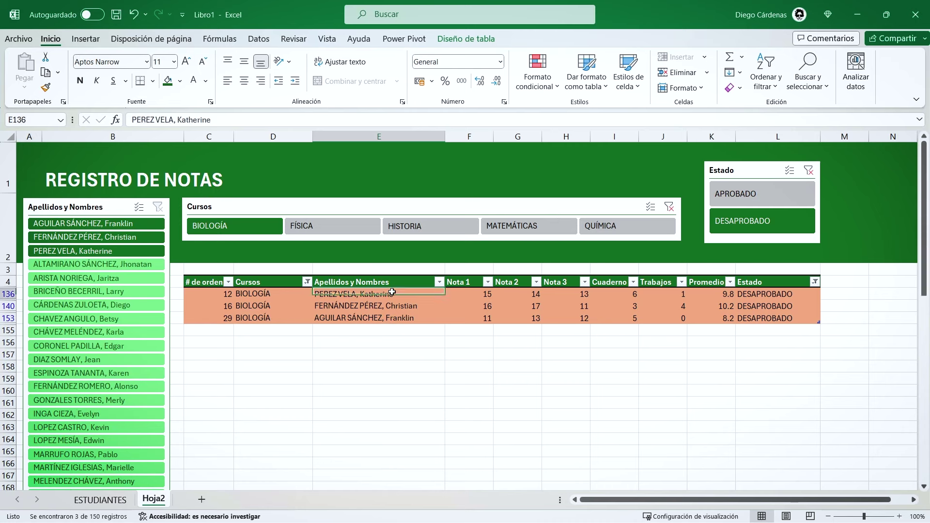
click(405, 319)
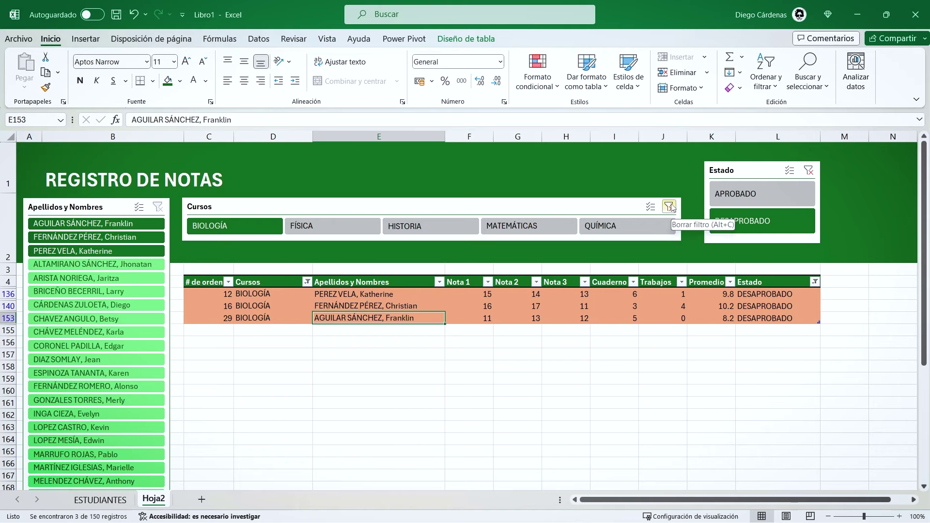
click(670, 207)
click(808, 170)
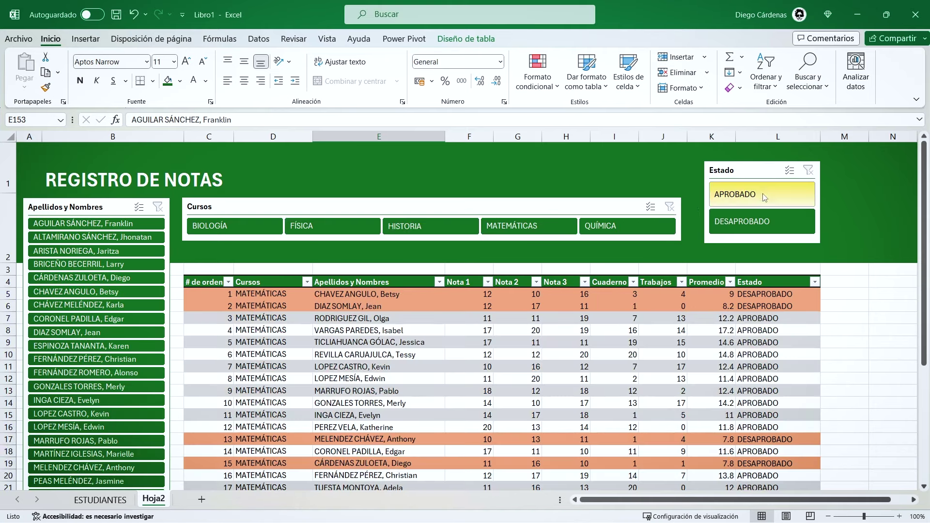
- Filter to one student's courses, check the failing Trabajos score, then clear the name filter
click(97, 224)
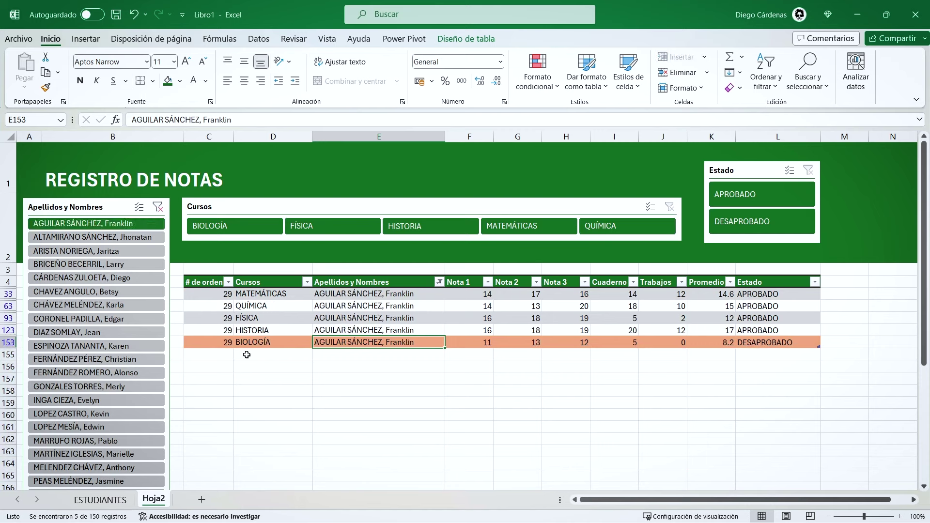
click(701, 319)
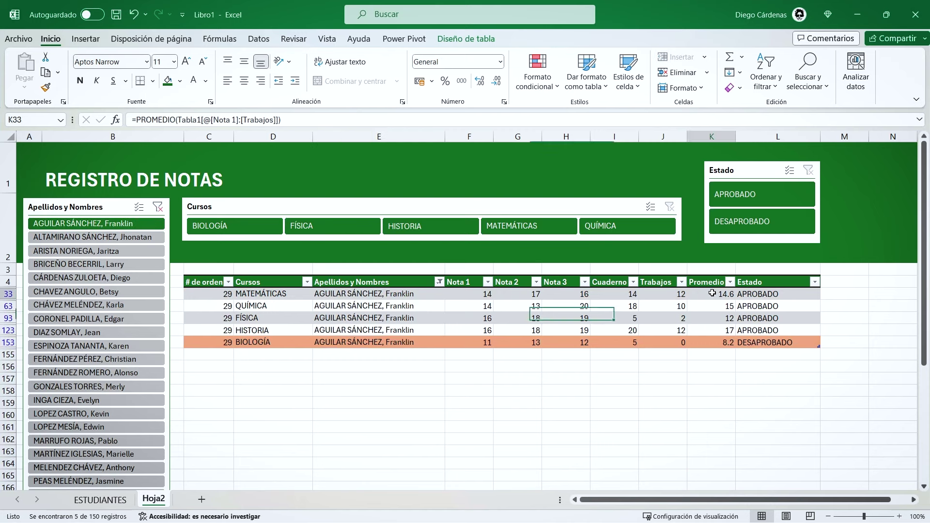
drag(218, 342, 411, 335)
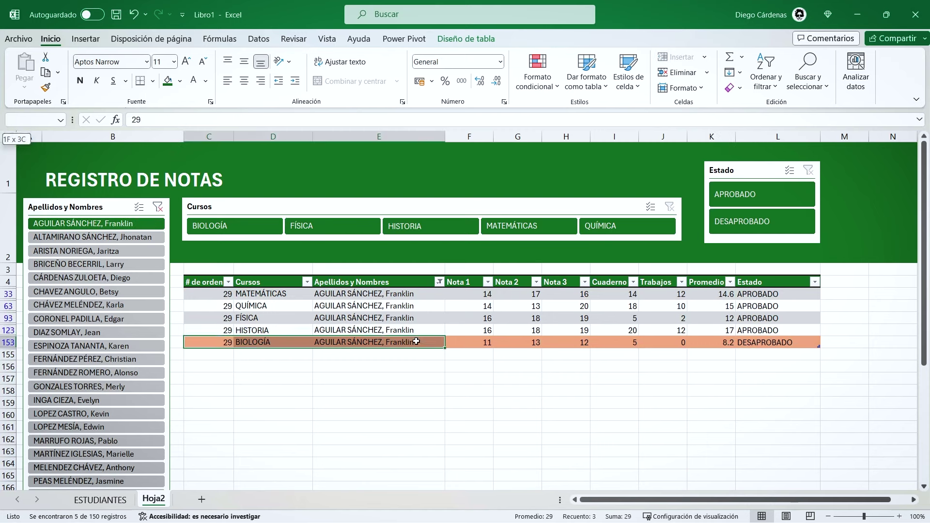
click(670, 344)
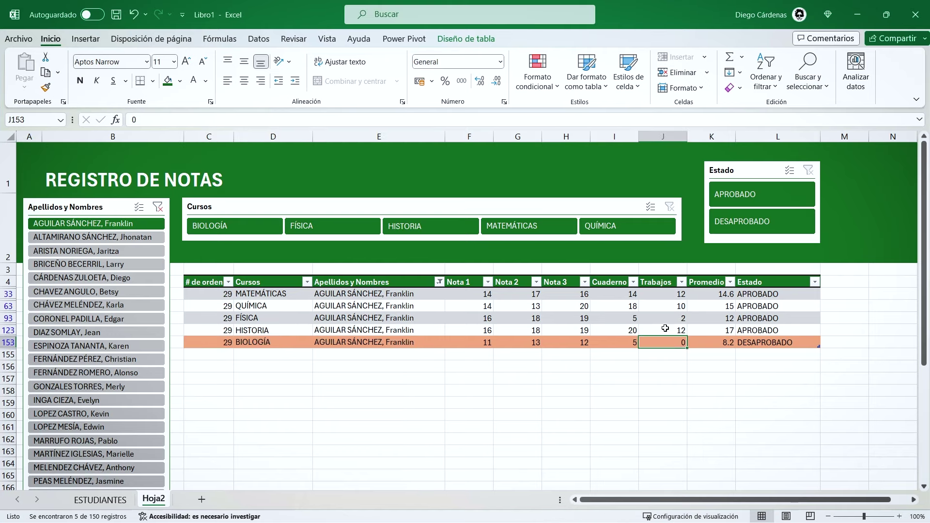
click(157, 208)
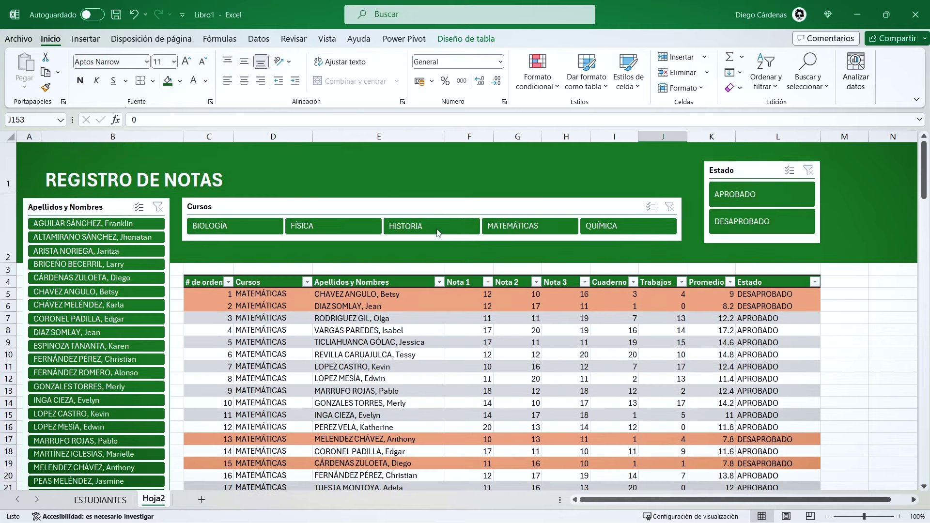
- Filter to HISTORIA, compare its APROBADO and DESAPROBADO students, then clear the Estado filter
click(436, 227)
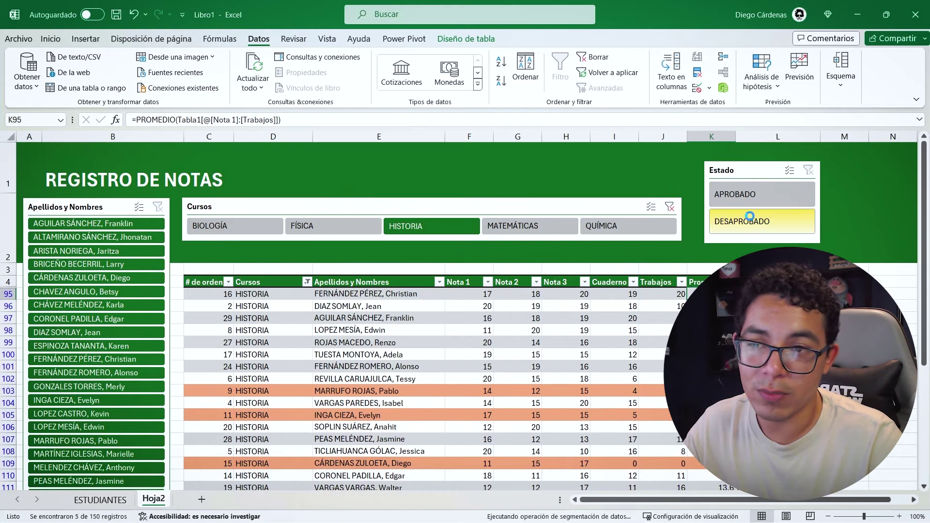
click(756, 221)
click(745, 199)
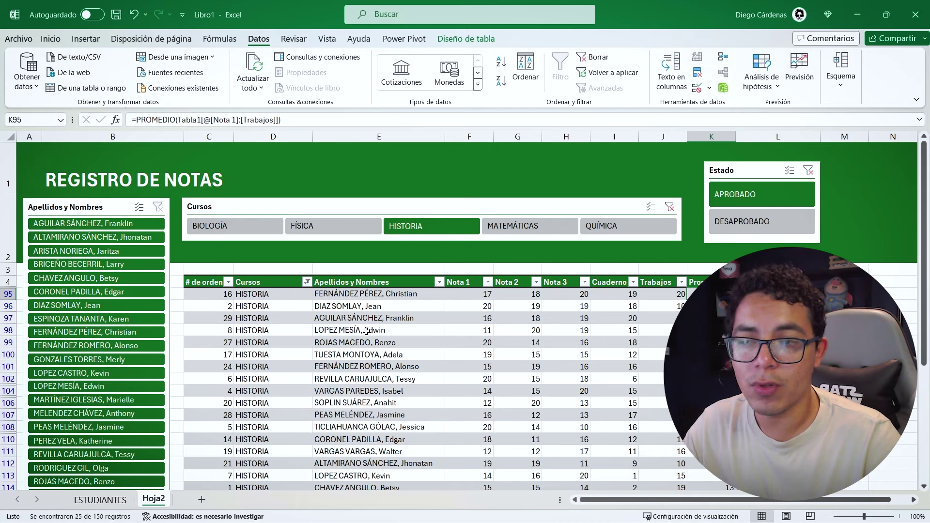
drag(208, 293, 775, 294)
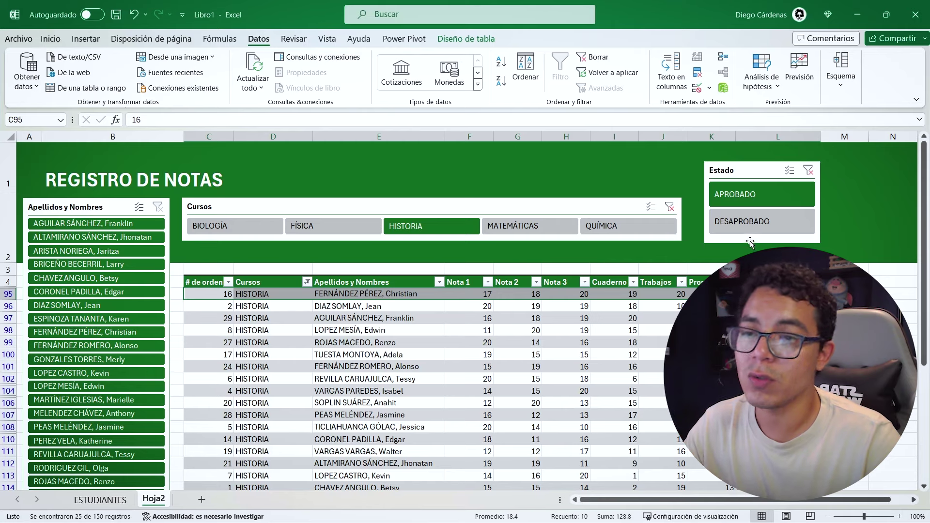
click(738, 223)
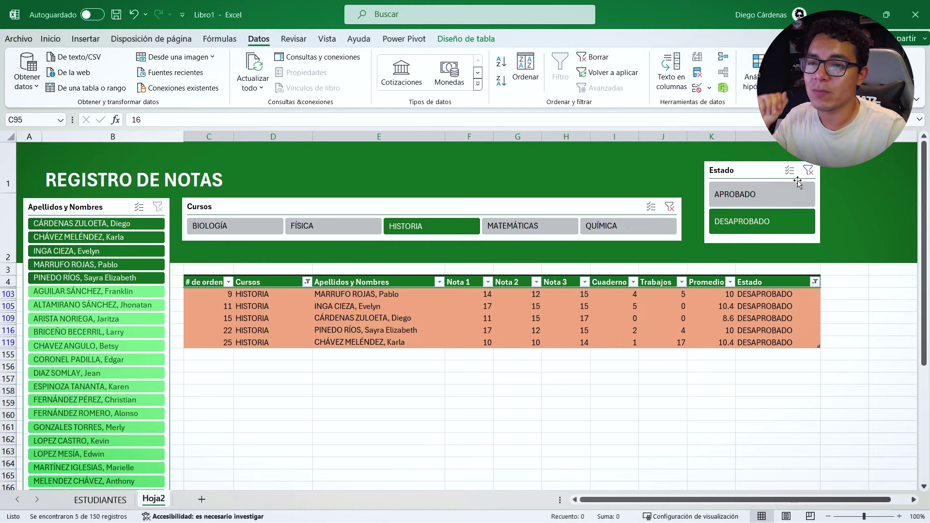
click(808, 170)
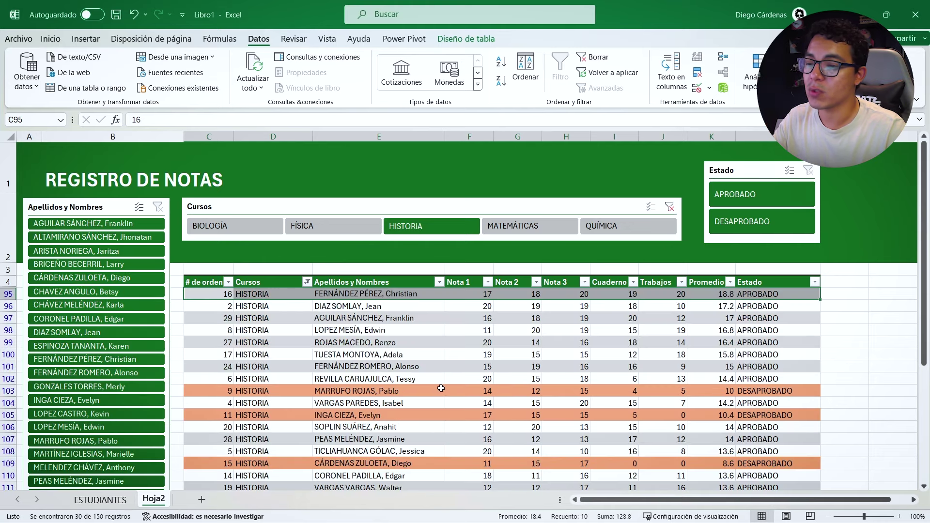
drag(479, 293, 593, 314)
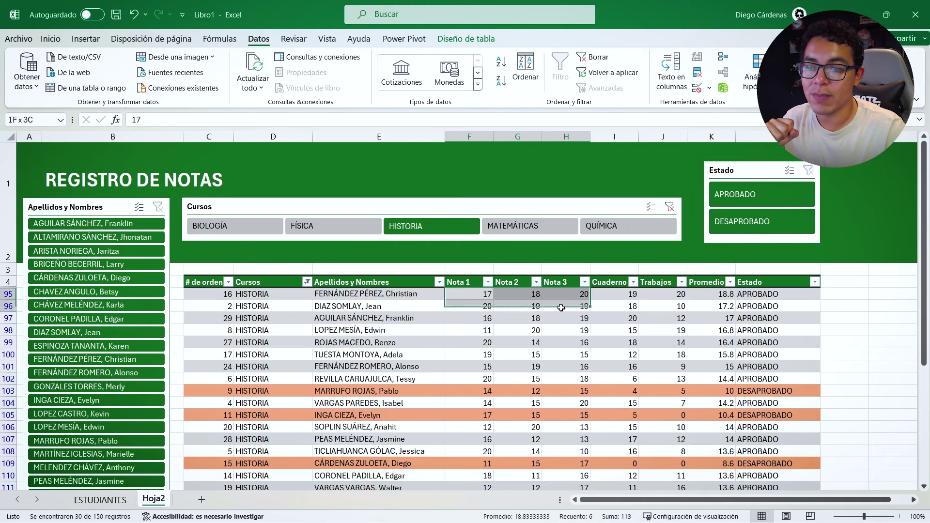
click(396, 316)
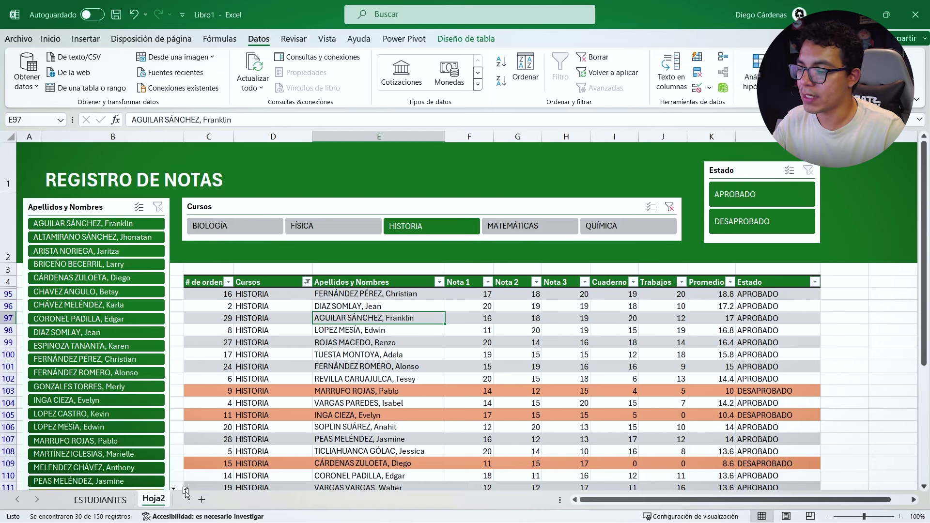
- Copy the Hoja2 sheet to the end of the workbook, then delete the extra Hoja2 (3)
drag(186, 493, 196, 497)
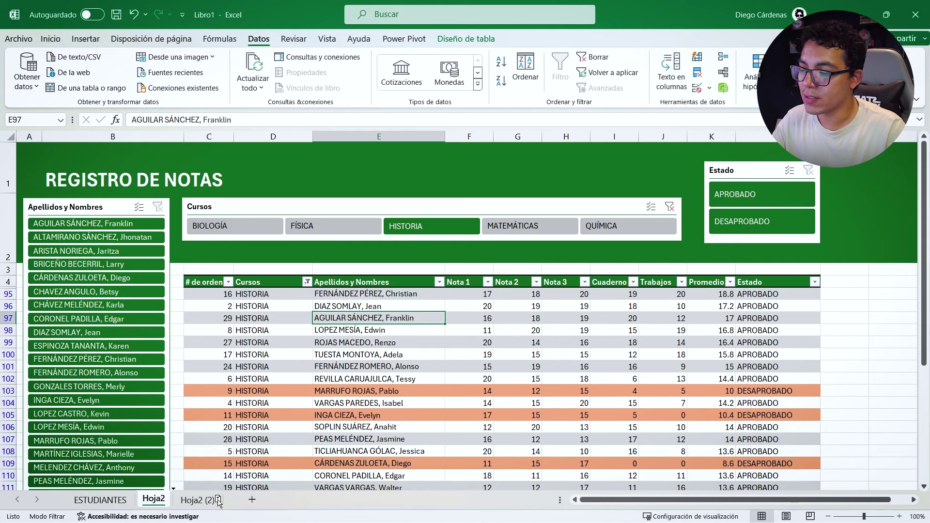
right_click(164, 503)
click(164, 503)
right_click(163, 503)
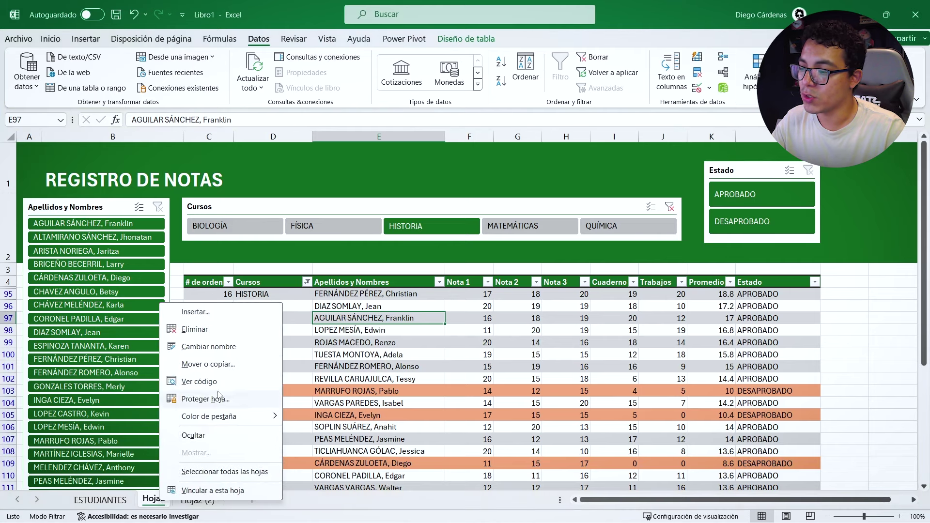
click(219, 364)
click(141, 431)
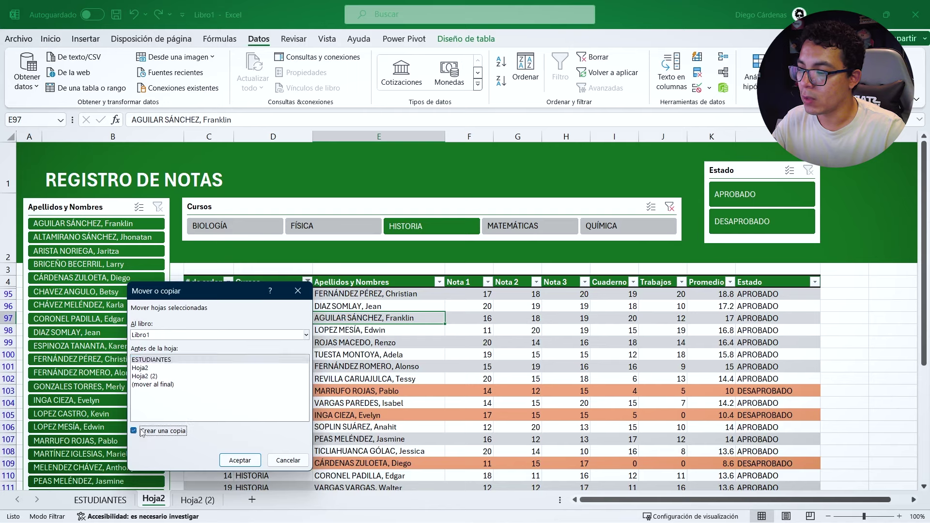
click(161, 385)
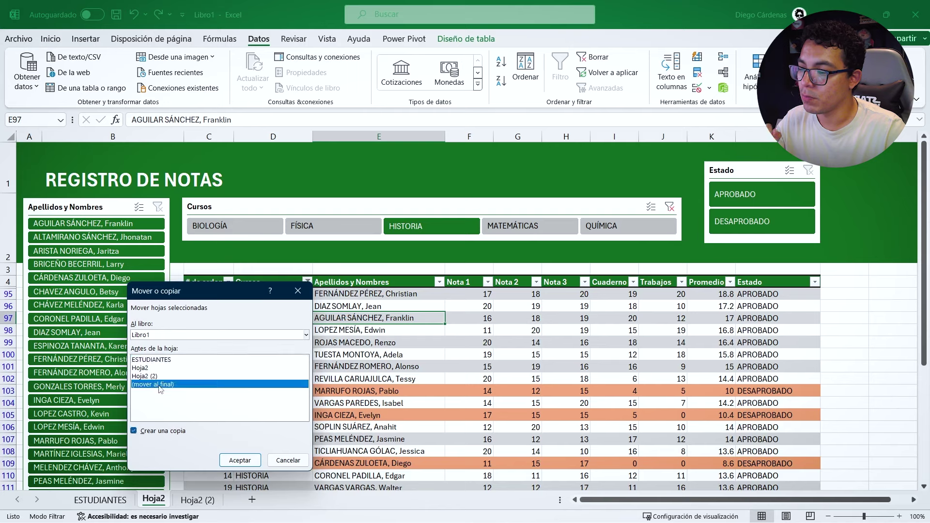
click(241, 461)
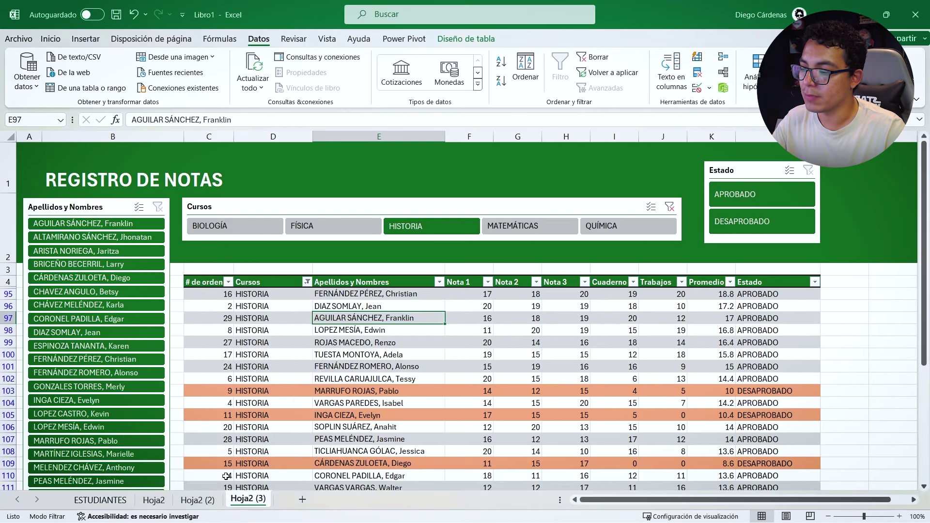
right_click(246, 500)
click(281, 327)
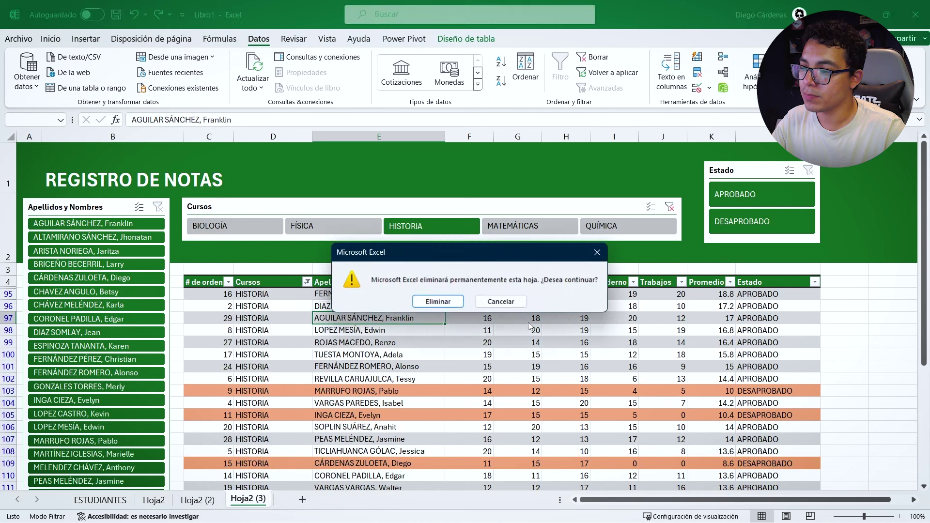
click(442, 301)
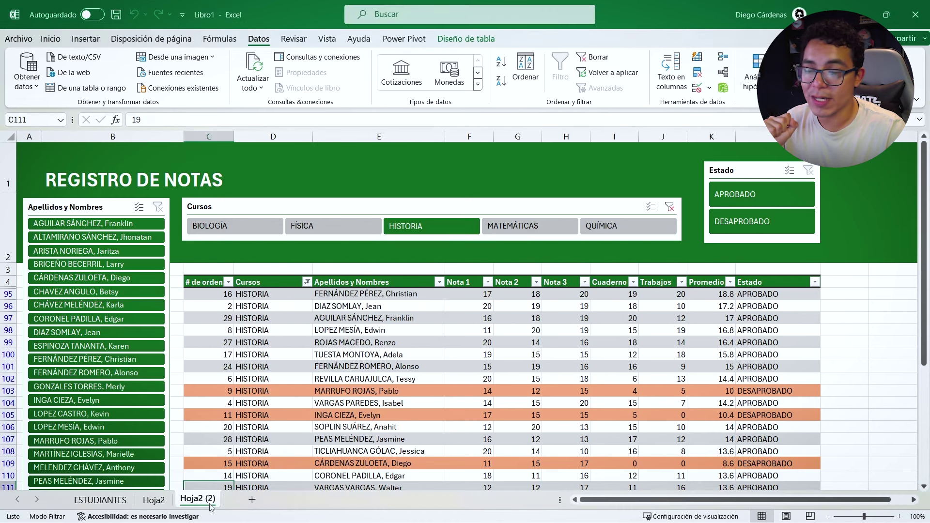
- Rename Hoja2 to NOTAS 1-20 and Hoja2 (2) to NOTAS ABC
click(154, 499)
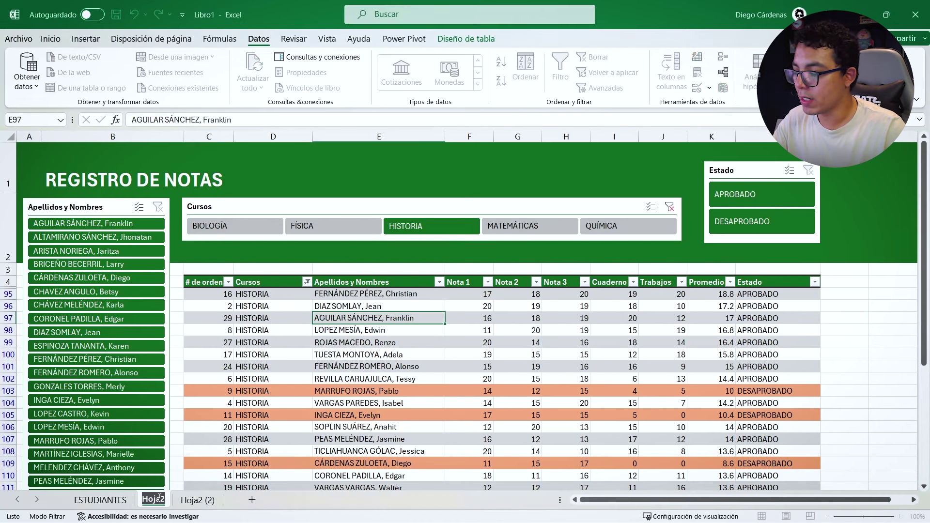
text(notasNOTAS 1-2)
key(Return)
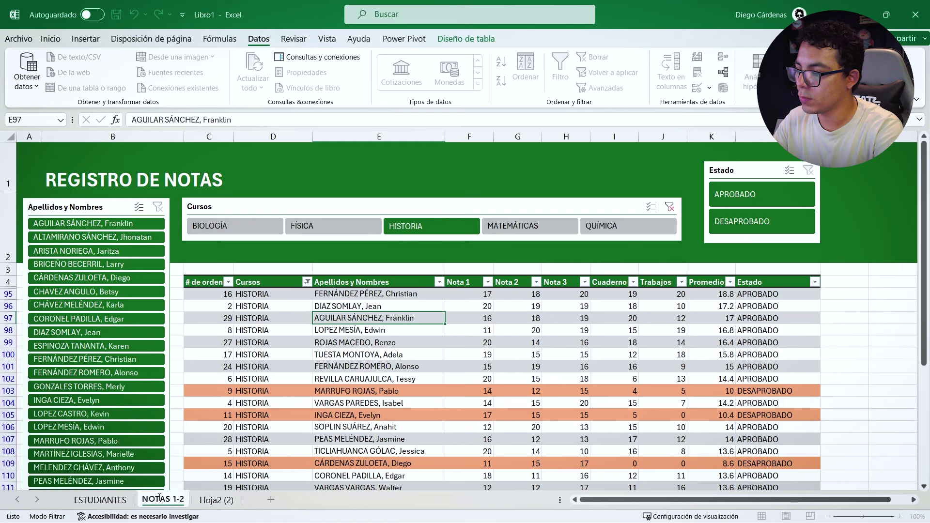
text(0)
key(Return)
double_click(220, 501)
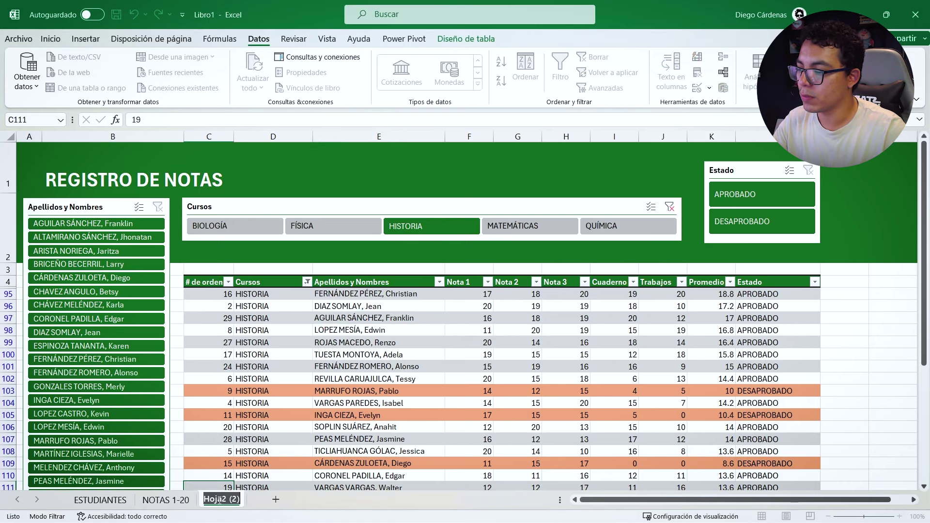
text(NOTAS ABV)
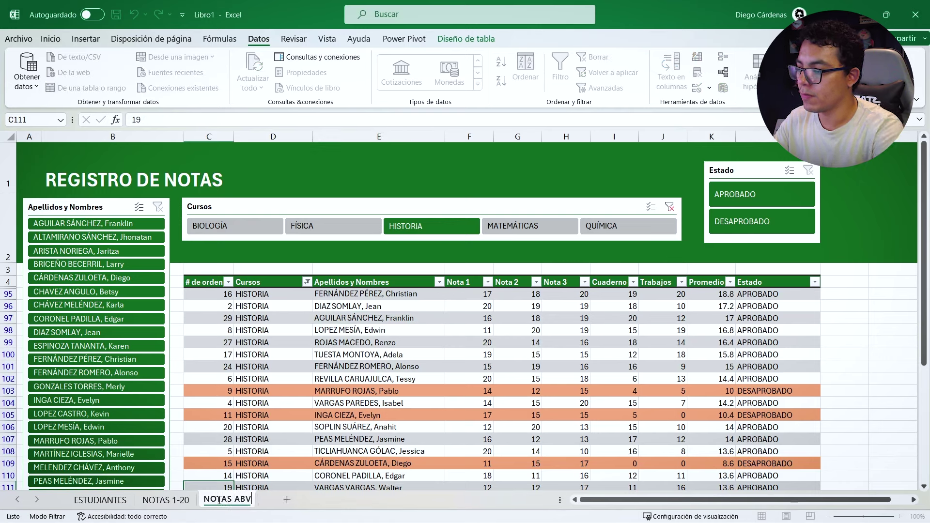
text(C)
key(Return)
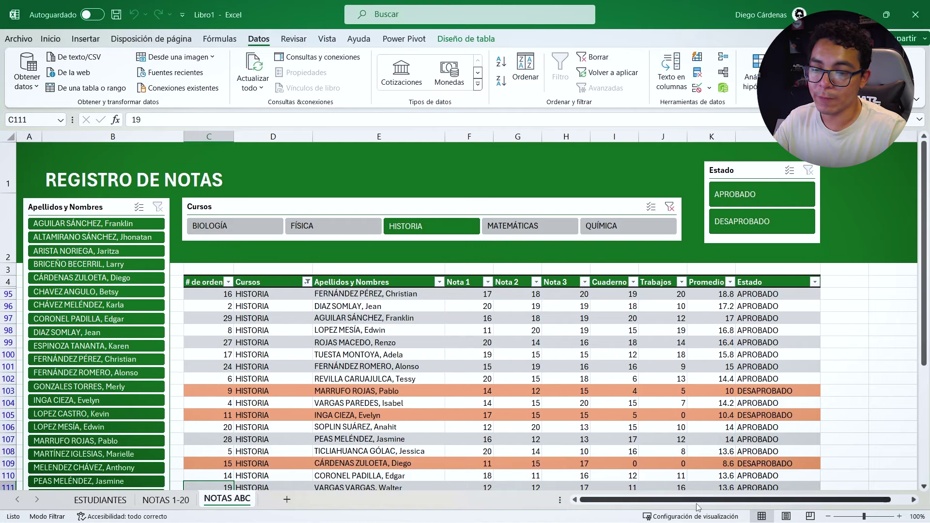
- Enter the header NOTAS EN LETRAS in cell N4
scroll(696, 505, right, 1)
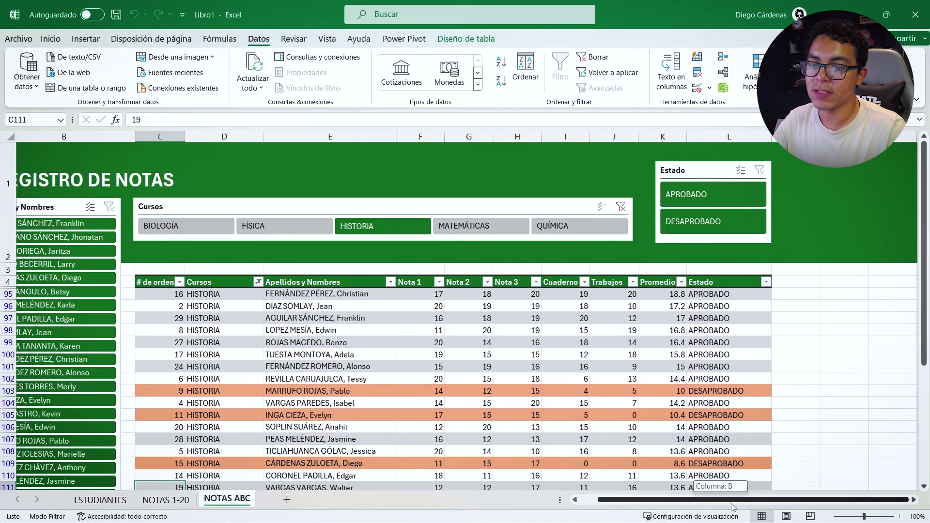
click(914, 499)
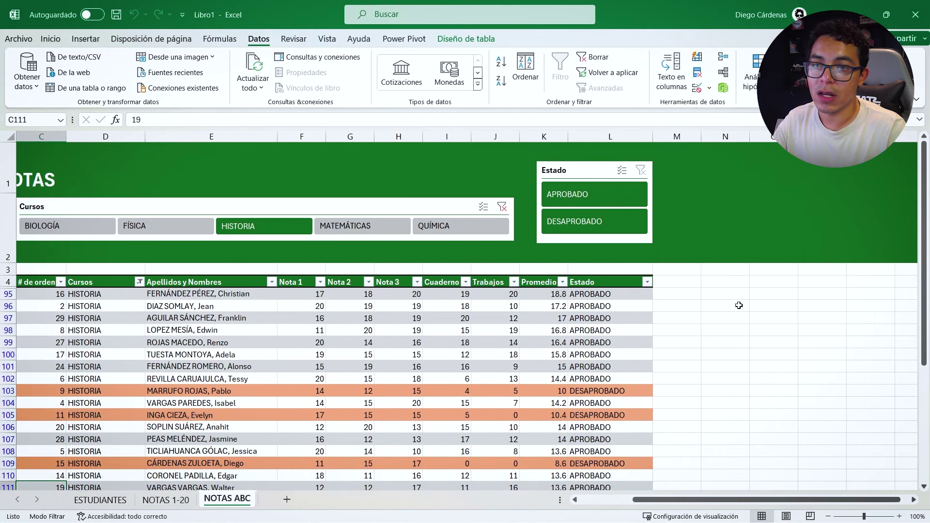
drag(714, 285, 722, 282)
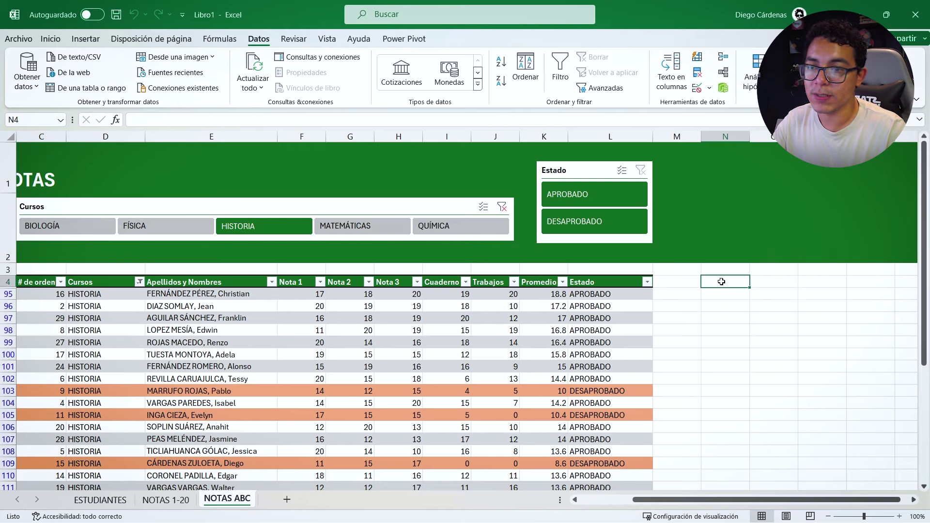
text(NOTA)
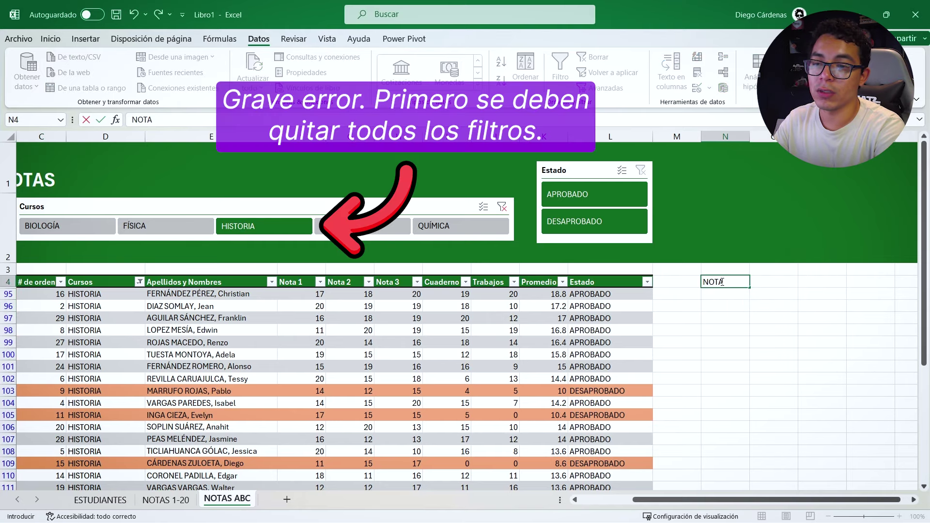
text(S)
key(Return)
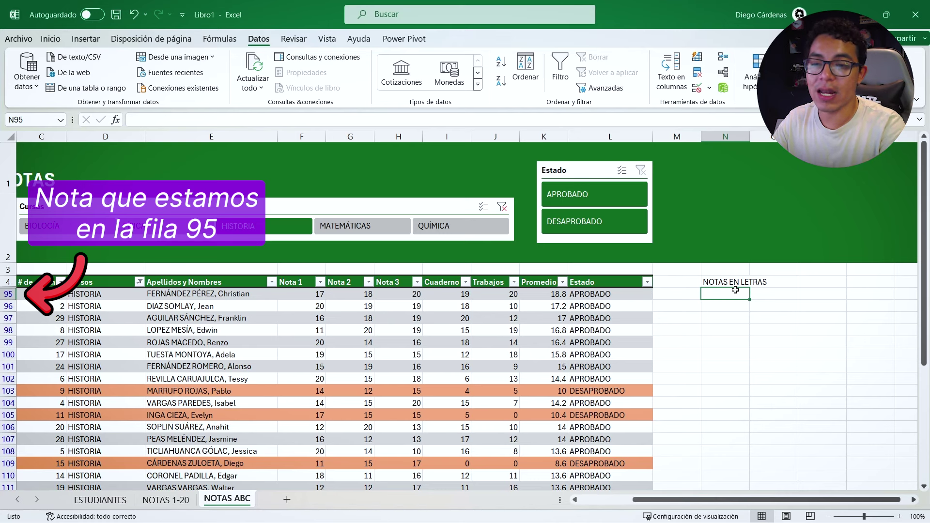
- Enter the numbers 3, 2, 1, 0 in N95:N98
text(3)
key(Return)
text(2)
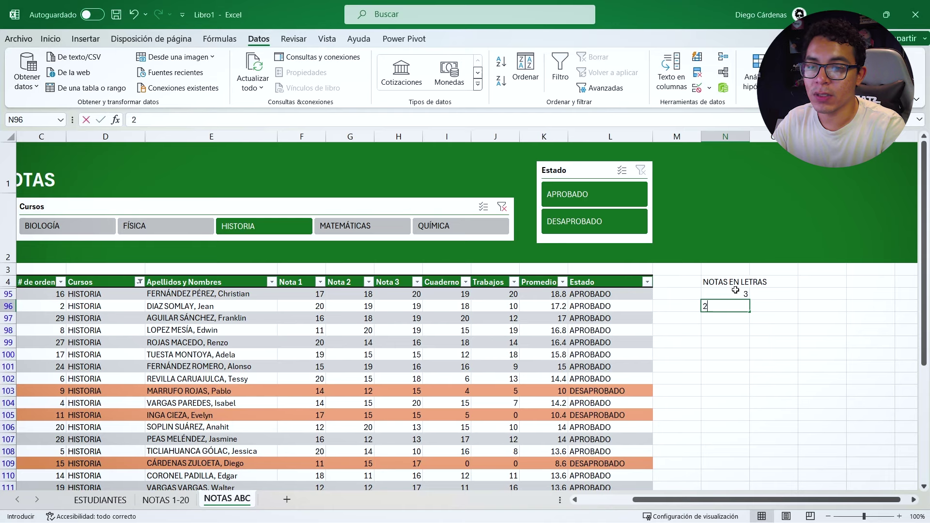
key(Return)
text(1)
key(Return)
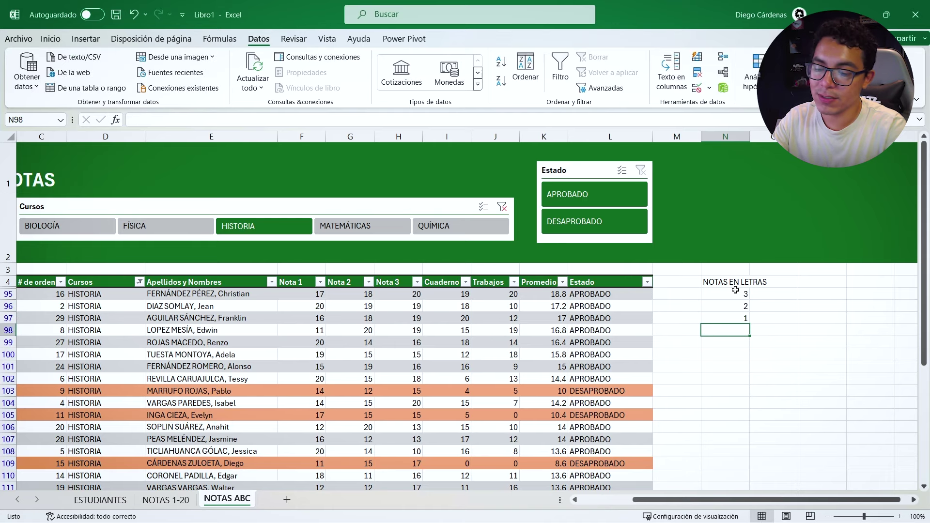
text(0)
key(Tab)
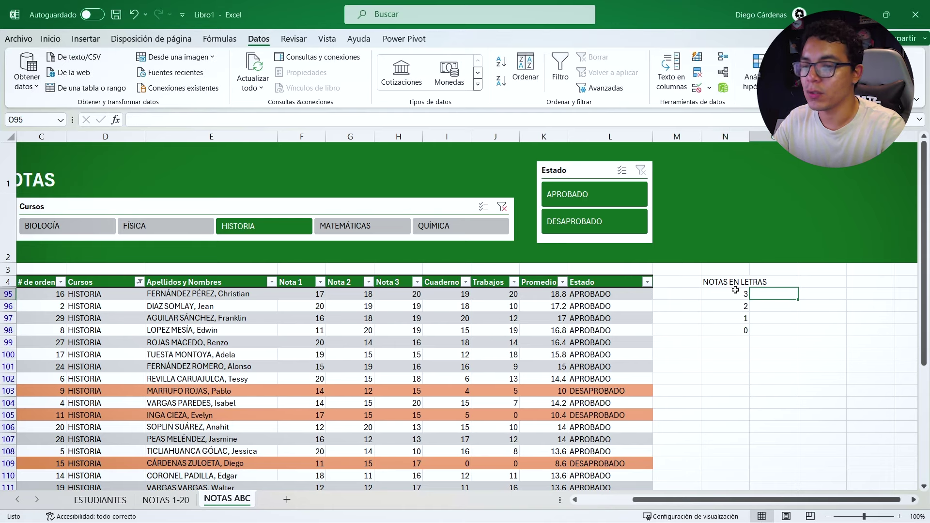
- Enter the letters AD, A, B, C in O95:O98
text(AD)
key(Return)
text(AD)
key(Return)
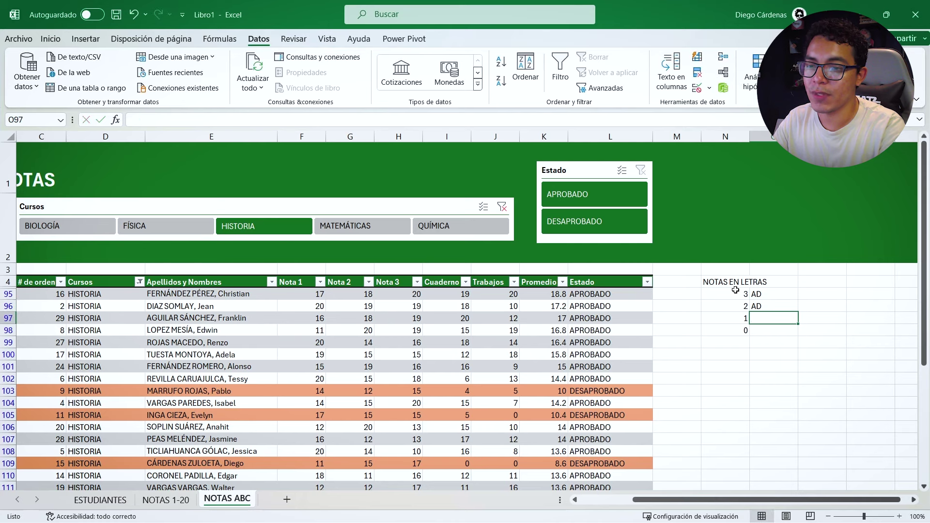
text(B)
key(Up)
key(F2)
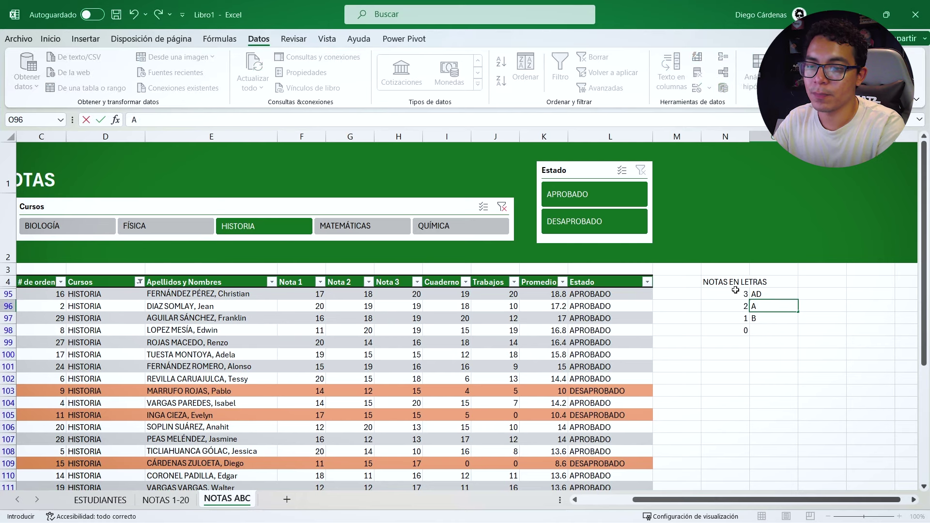
key(Return)
key(Return)
text(C)
key(Return)
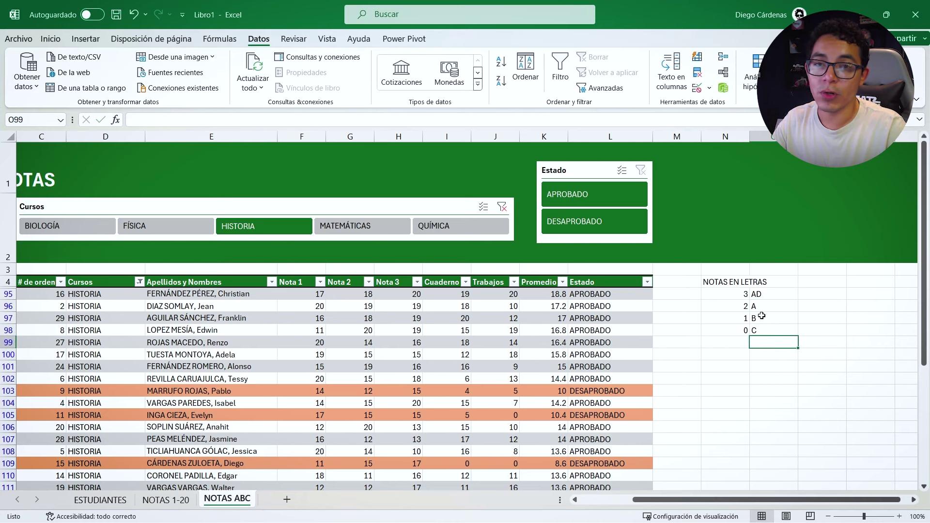
- Select the N95:O98 key, then its number and letter columns separately
drag(740, 298, 784, 330)
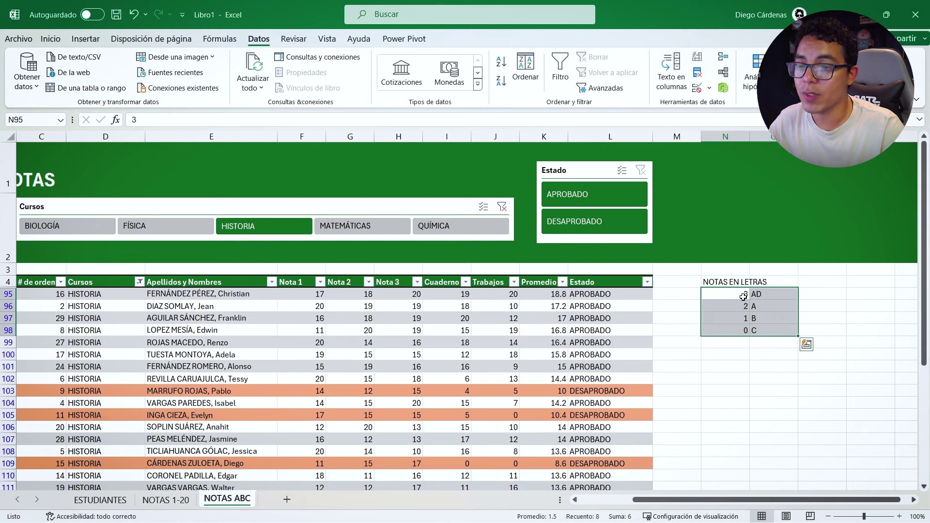
drag(734, 293, 740, 328)
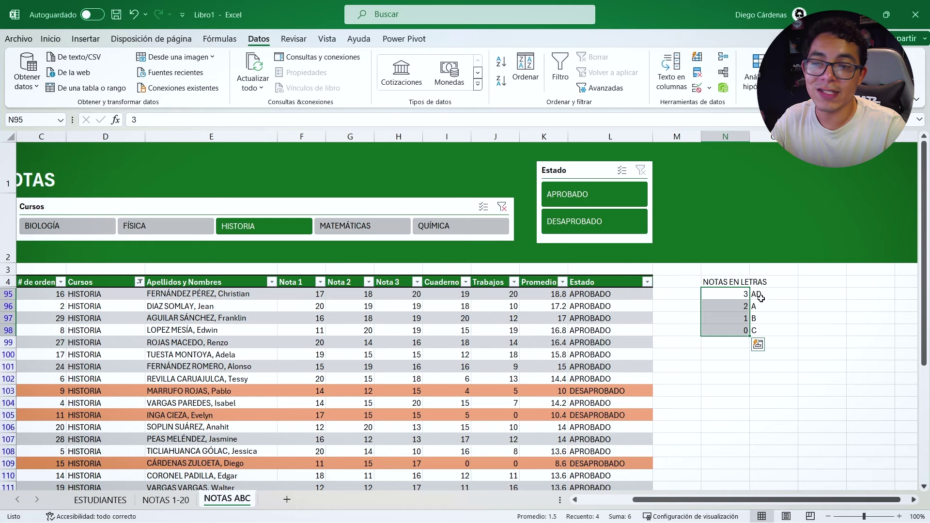
drag(761, 298, 762, 326)
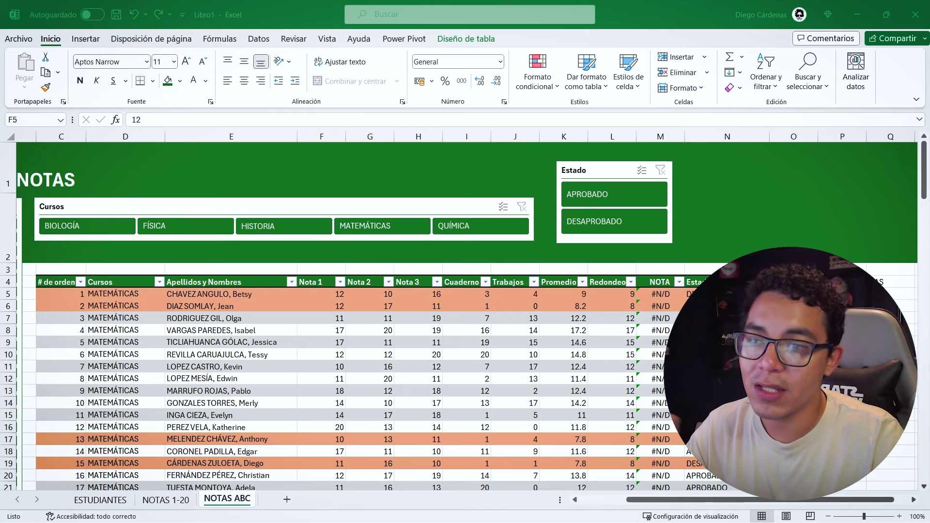
- Filter the NOTAS ABC table to HISTORIA rows
key(alt+Tab)
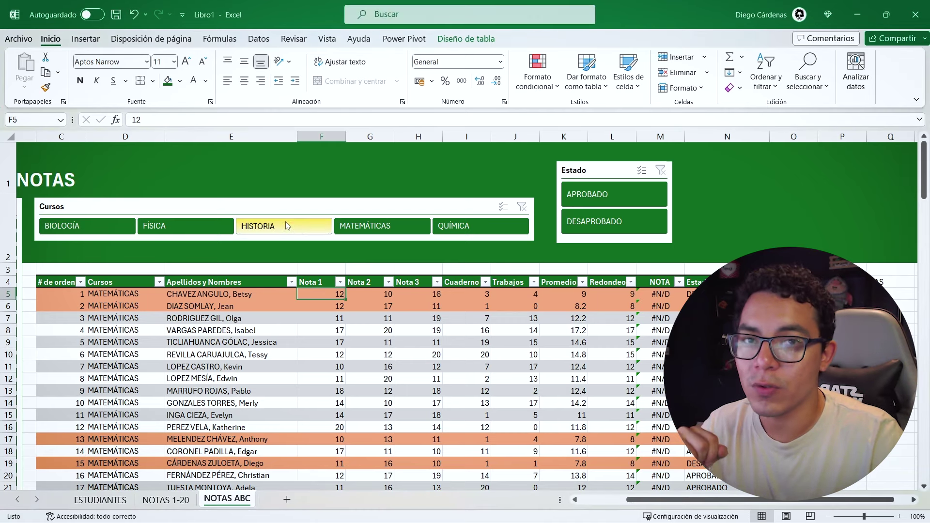
click(286, 222)
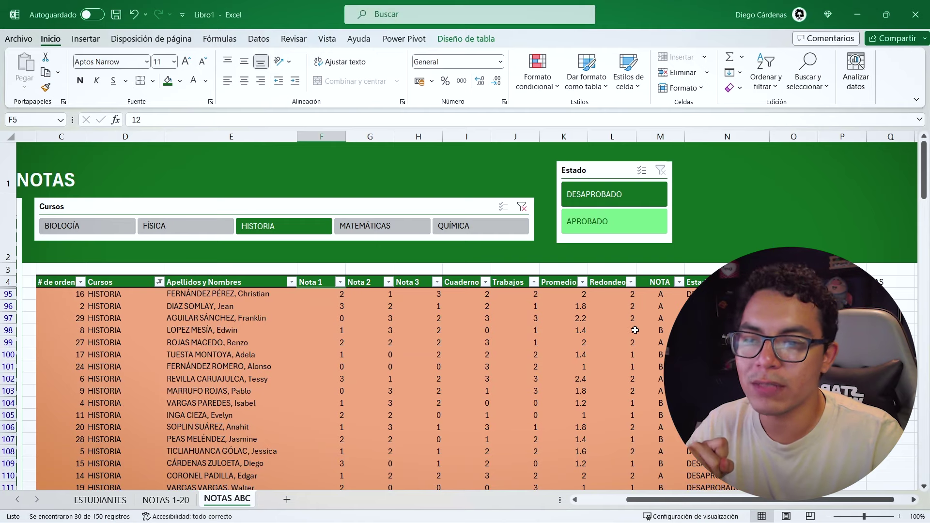
drag(672, 503, 645, 505)
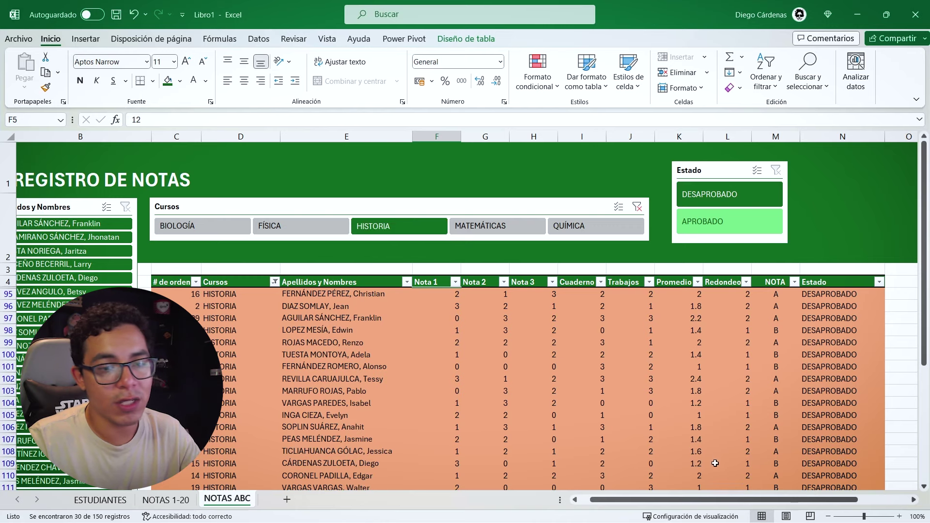
drag(709, 501, 729, 502)
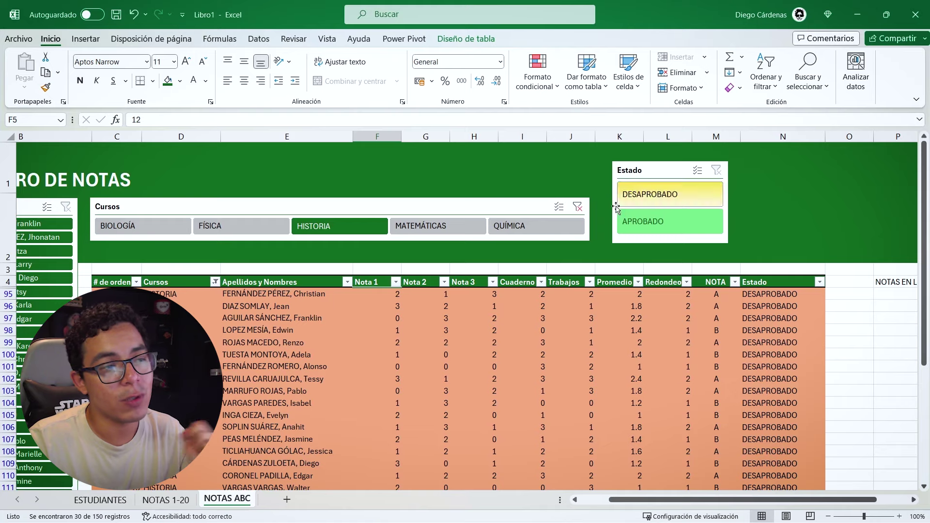
- Clear the Cursos filter and return to cell F5 at the top-left of the table
click(577, 205)
click(667, 306)
scroll(479, 346, down, 2)
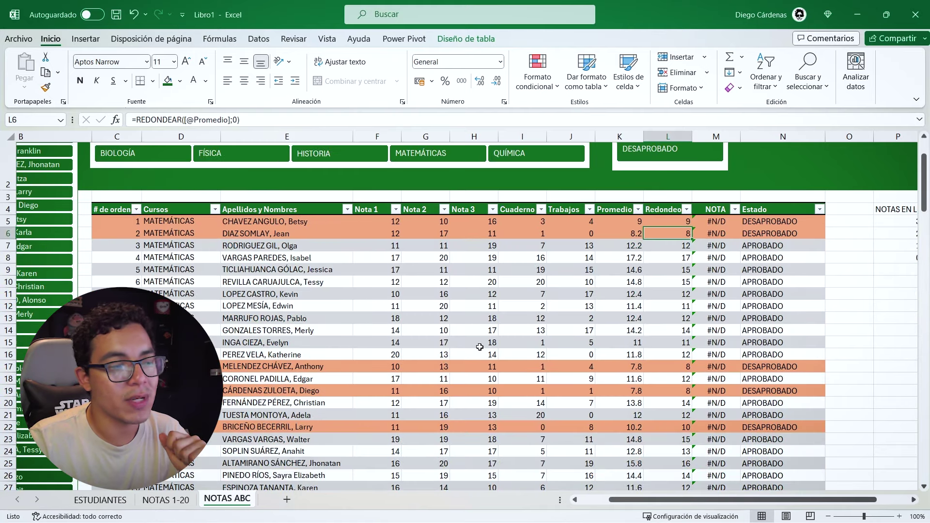
scroll(479, 347, up, 1)
scroll(479, 347, up, 1)
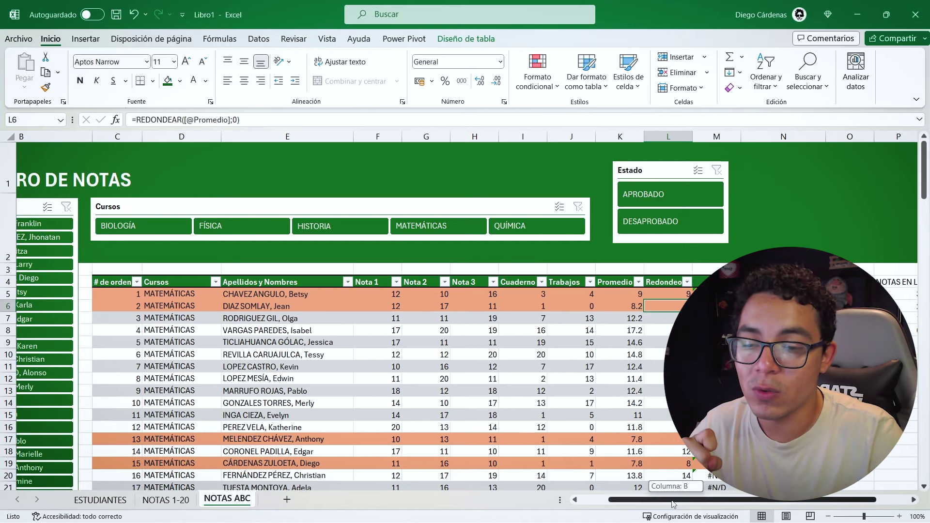
scroll(516, 387, left, 2)
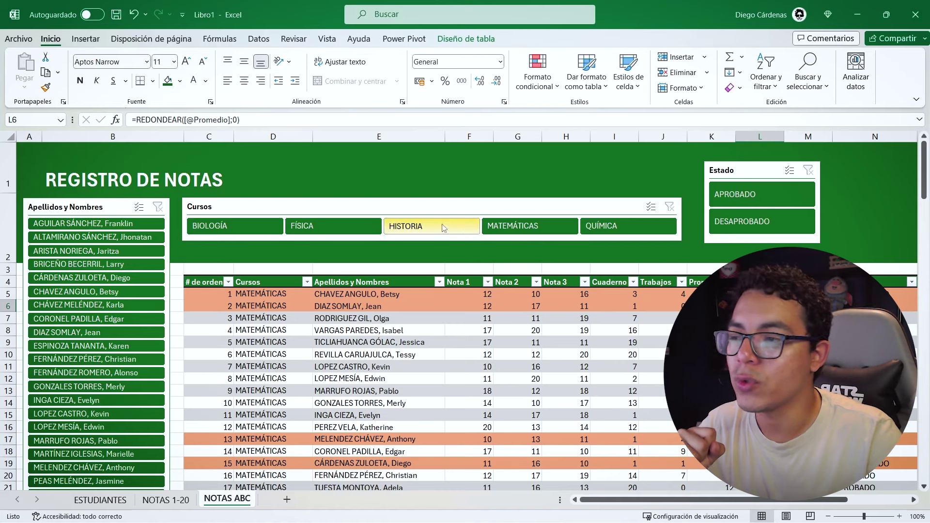
click(482, 293)
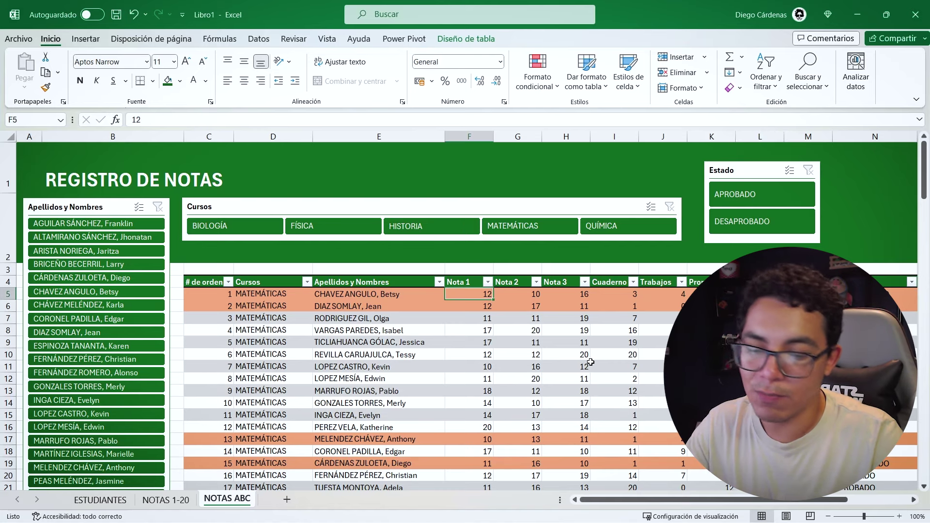
- Enter =ALEATORIO.ENTRE(0;3) in F5, then fill it across to Trabajos and down every student row
text(=)
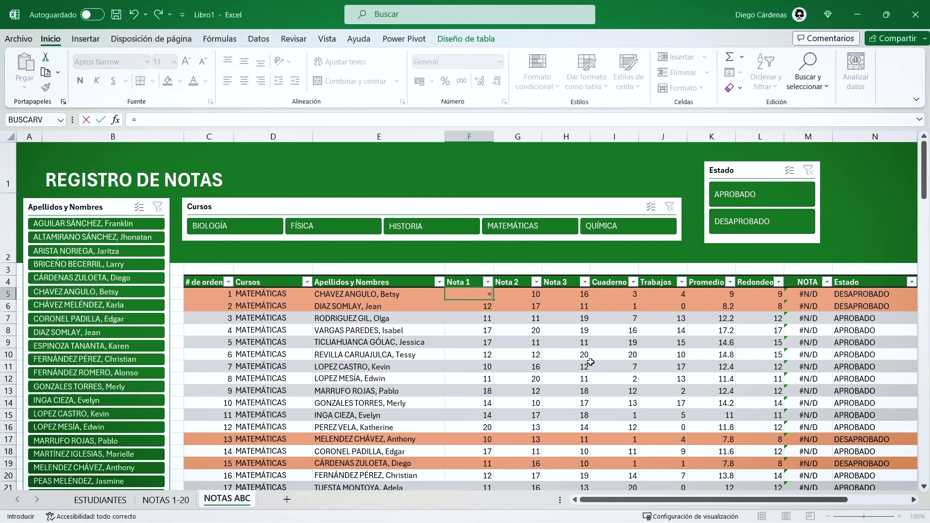
text(ALE)
key(Down)
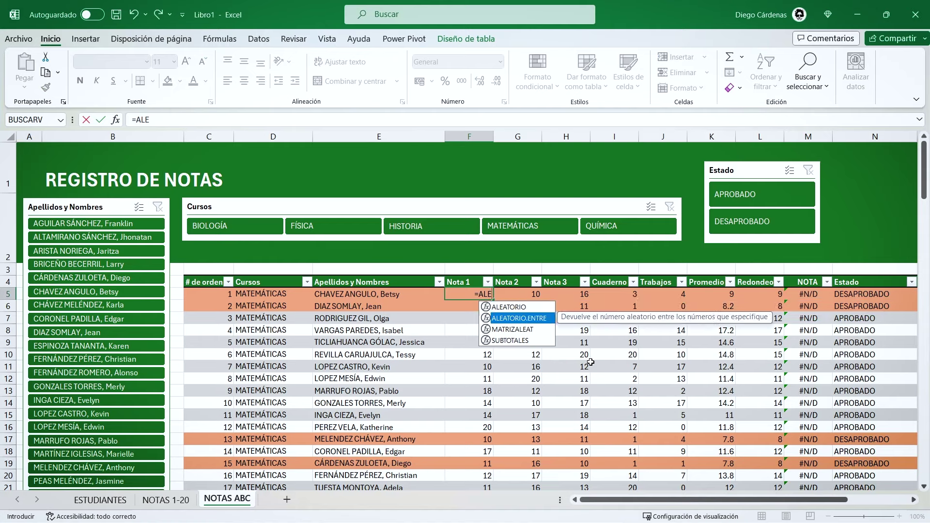
key(Tab)
text(;)
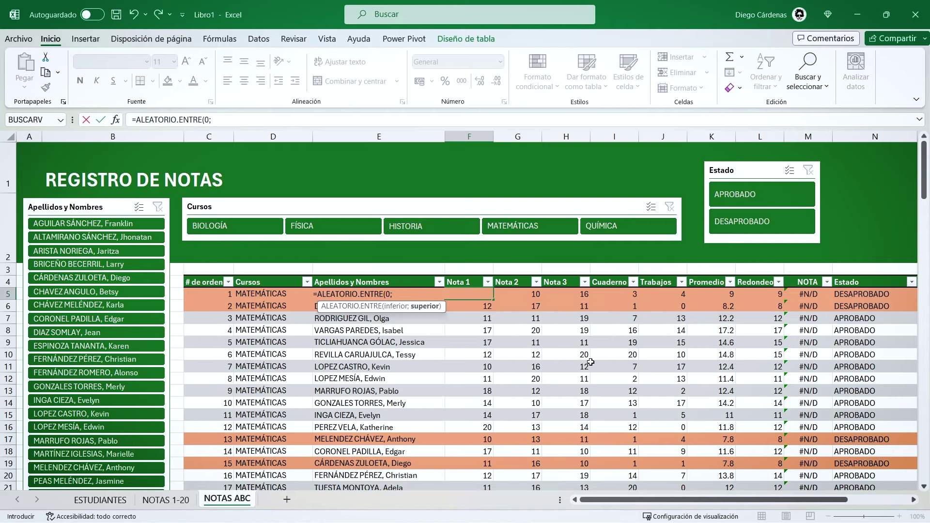
text(3))
key(ctrl+Return)
key(ctrl+space)
mouse_move(486, 294)
mouse_down()
mouse_move(489, 305)
mouse_move(693, 291)
mouse_up()
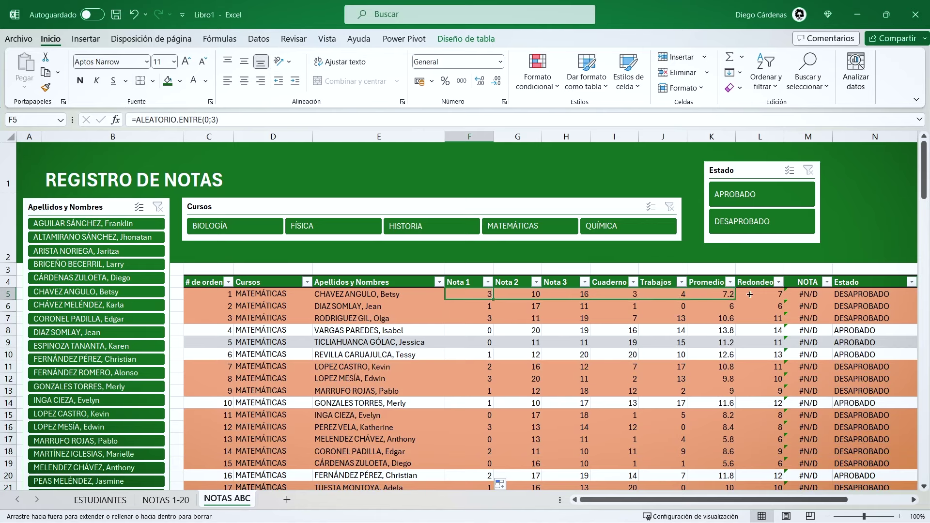
drag(749, 295, 647, 289)
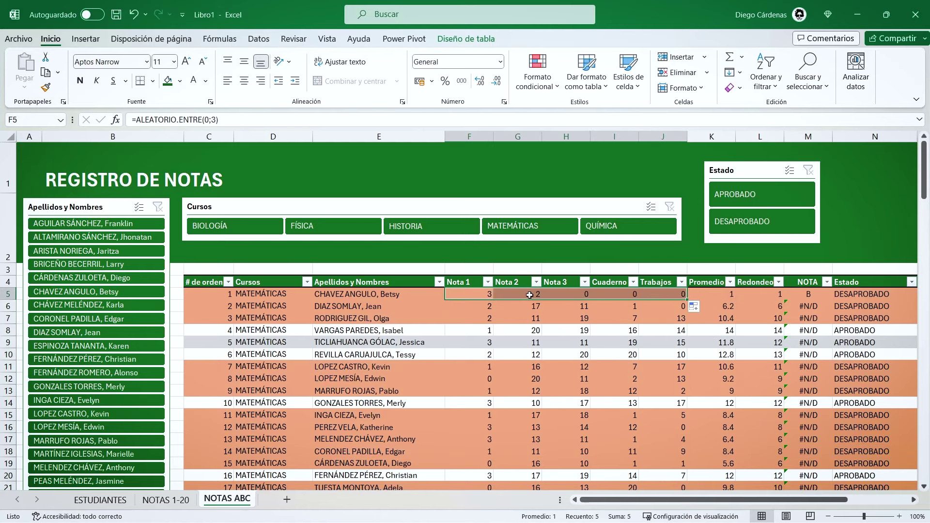
drag(529, 295, 656, 293)
double_click(685, 298)
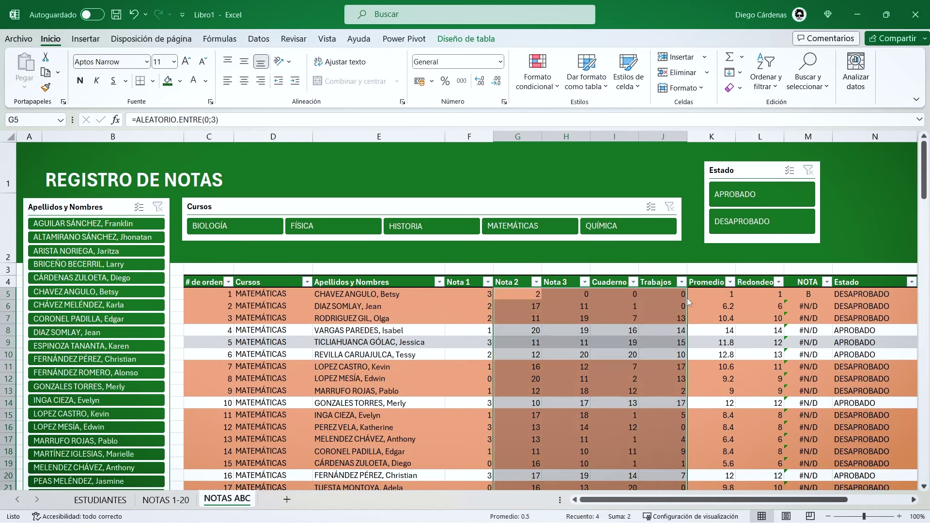
click(720, 303)
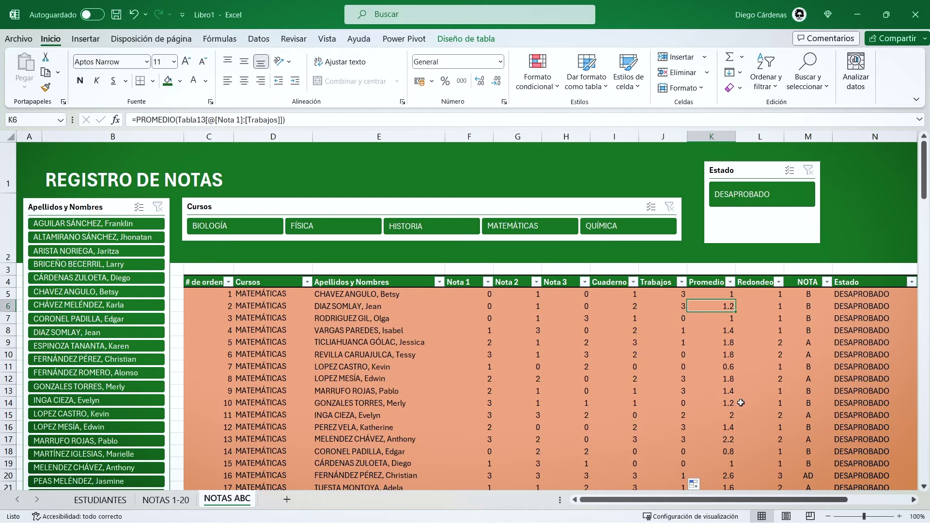
drag(745, 499, 775, 500)
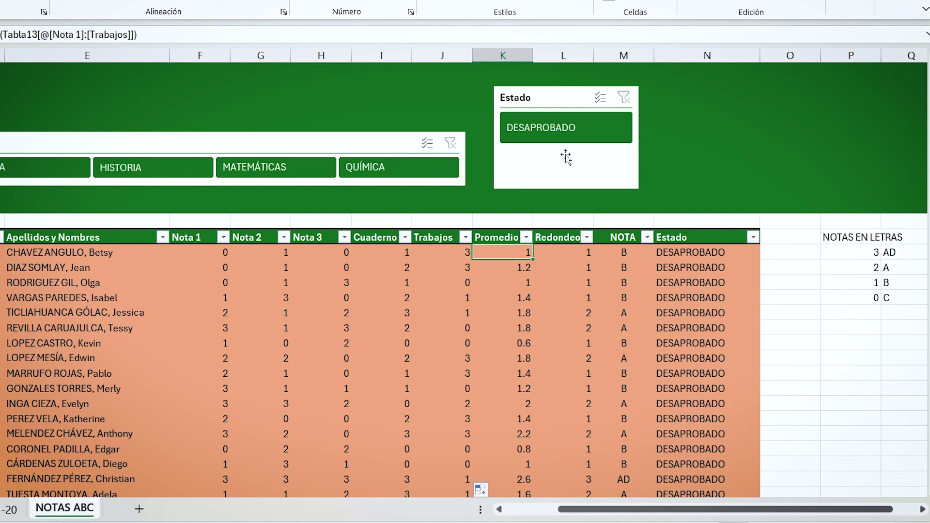
click(579, 257)
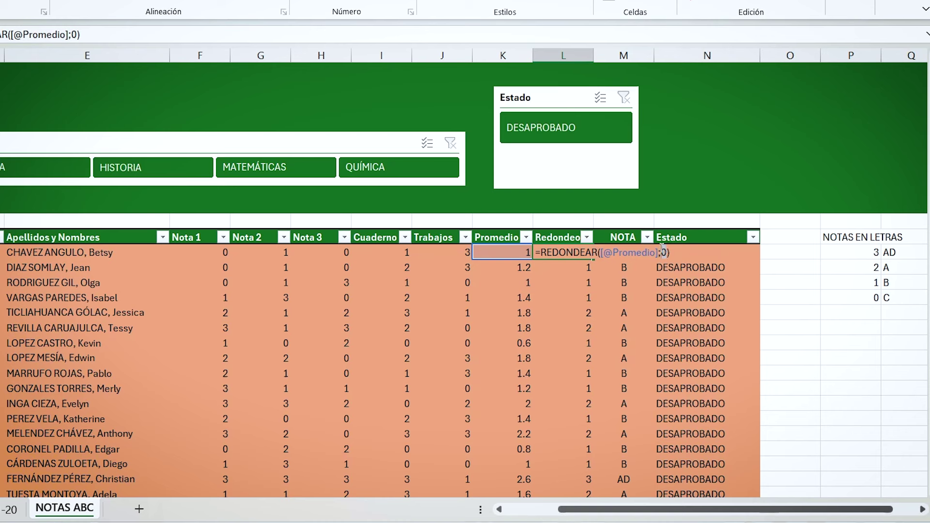
click(664, 252)
key(End)
key(Return)
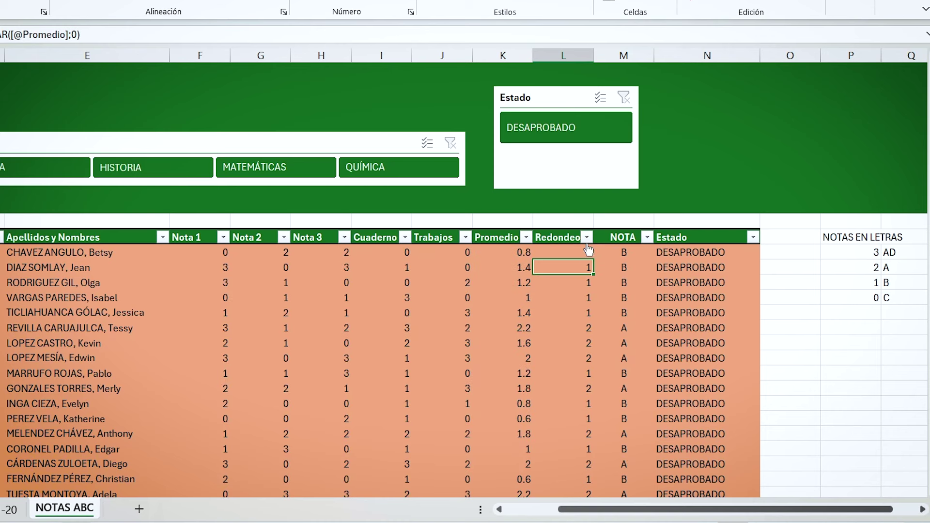
click(625, 251)
drag(726, 509, 761, 501)
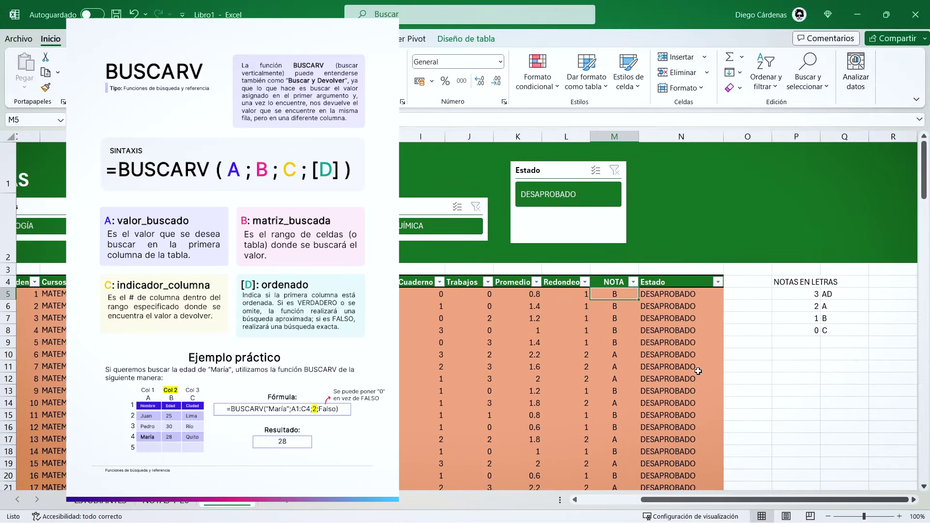
- Clear the existing NOTA formulas and values from the NOTA column, starting at M5
key(Delete)
click(616, 275)
key(Delete)
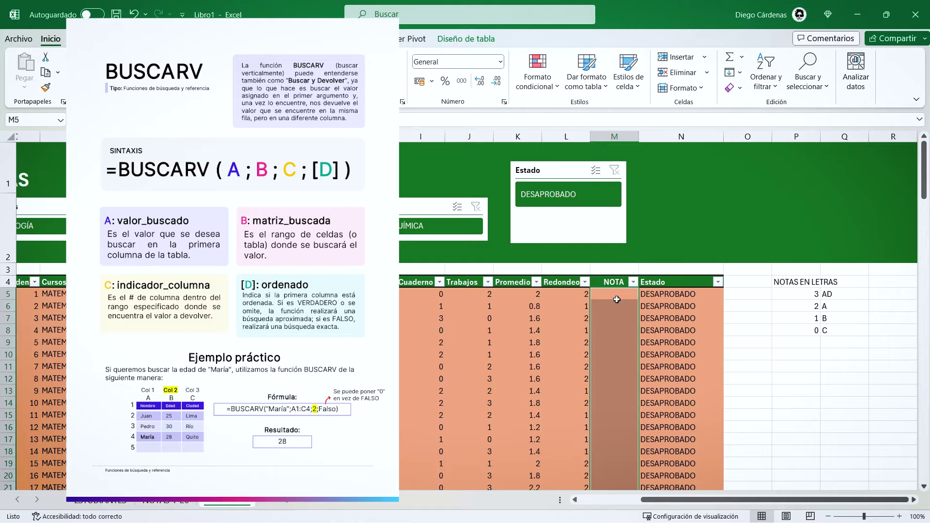
click(614, 297)
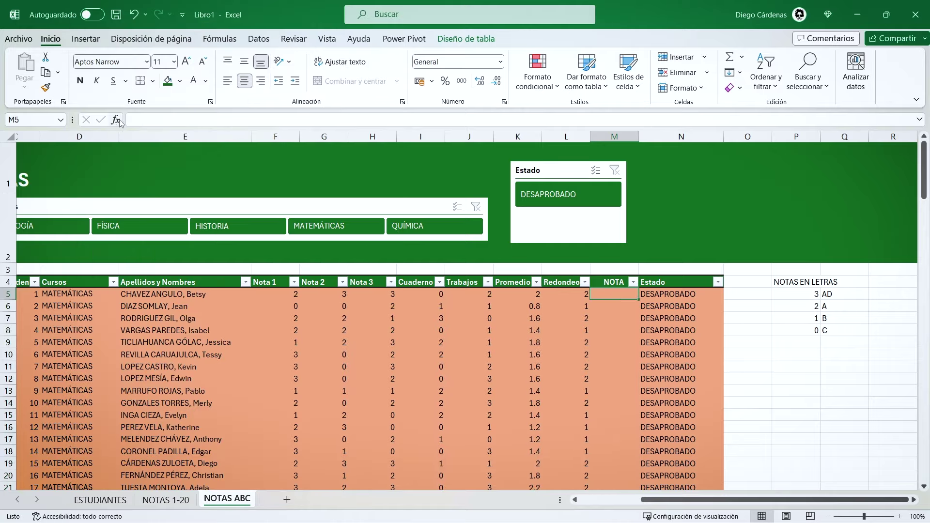
- Search for 'buscarv' in Insert Function and start a BUSCARV formula in the first NOTA cell
click(116, 119)
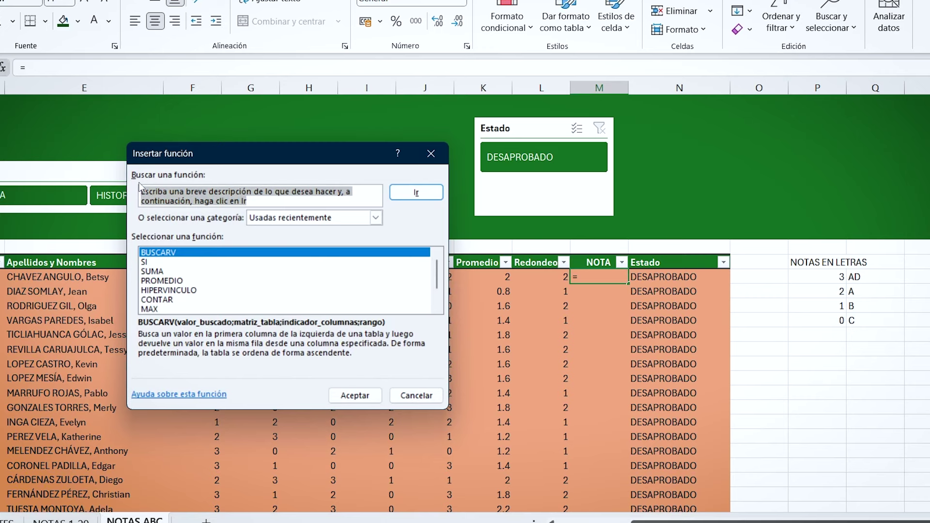
text(buscarv)
key(Return)
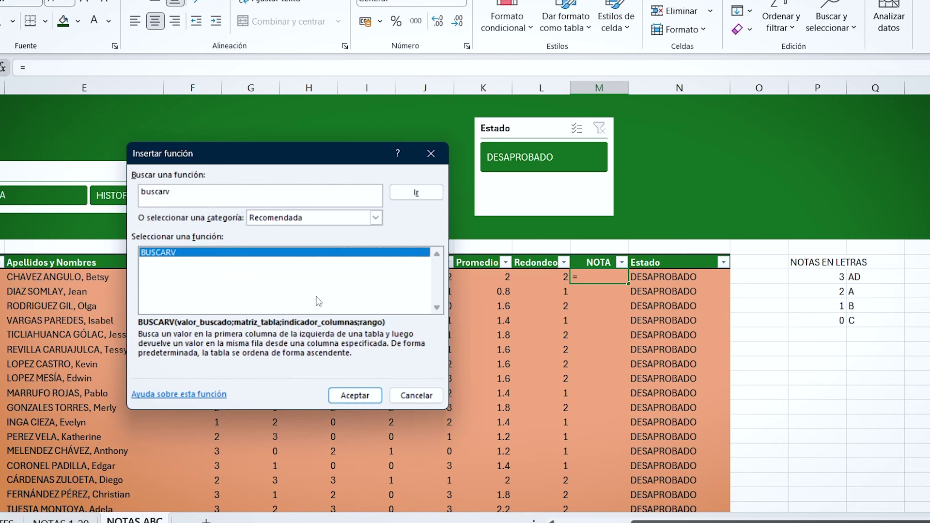
click(355, 396)
mouse_move(318, 176)
mouse_down()
mouse_move(367, 157)
mouse_move(303, 164)
mouse_up()
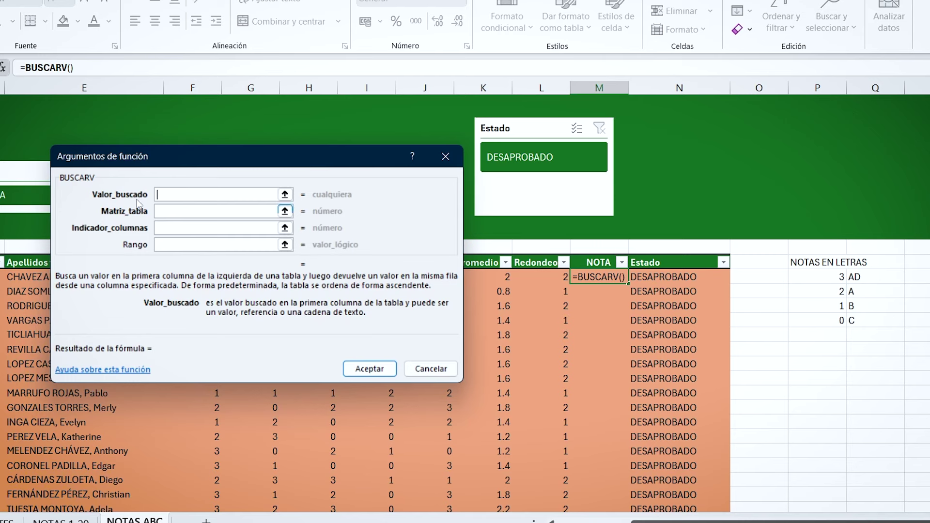
click(550, 275)
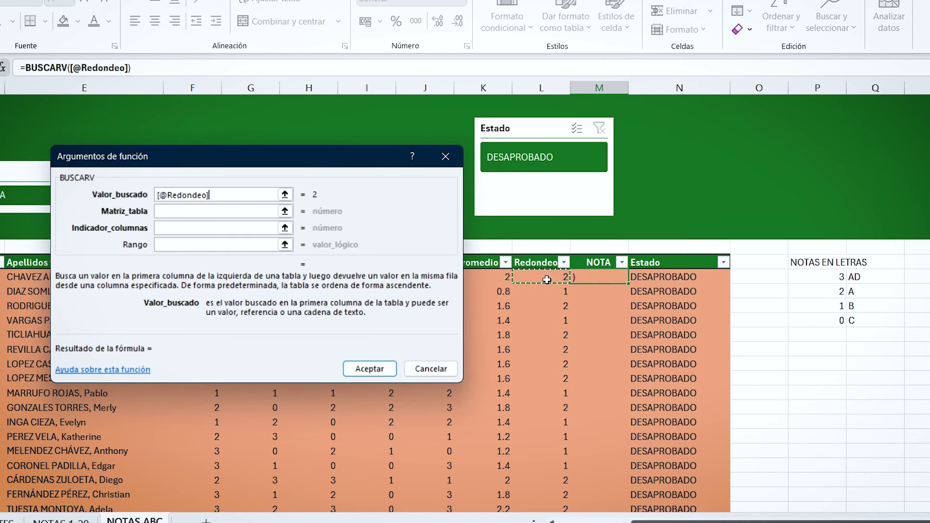
click(189, 211)
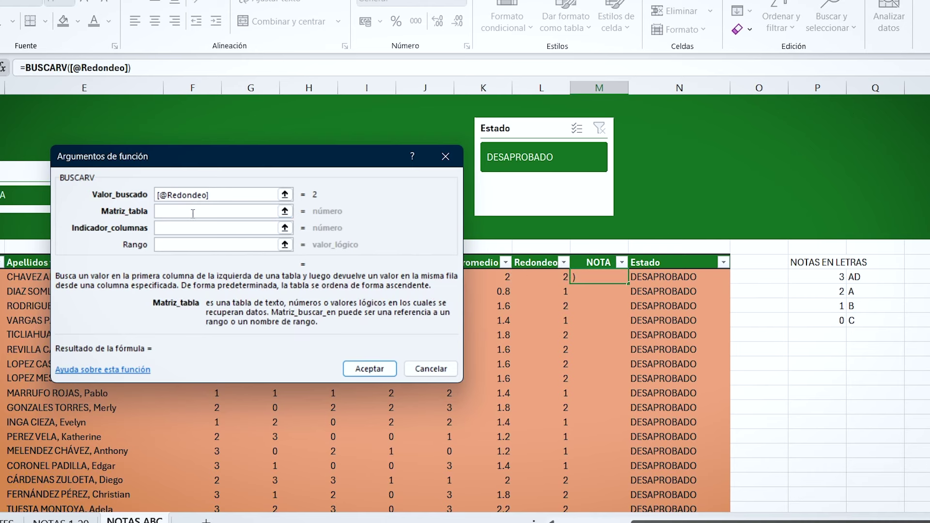
mouse_move(831, 279)
mouse_down()
mouse_move(853, 278)
mouse_move(866, 319)
mouse_move(860, 313)
mouse_up()
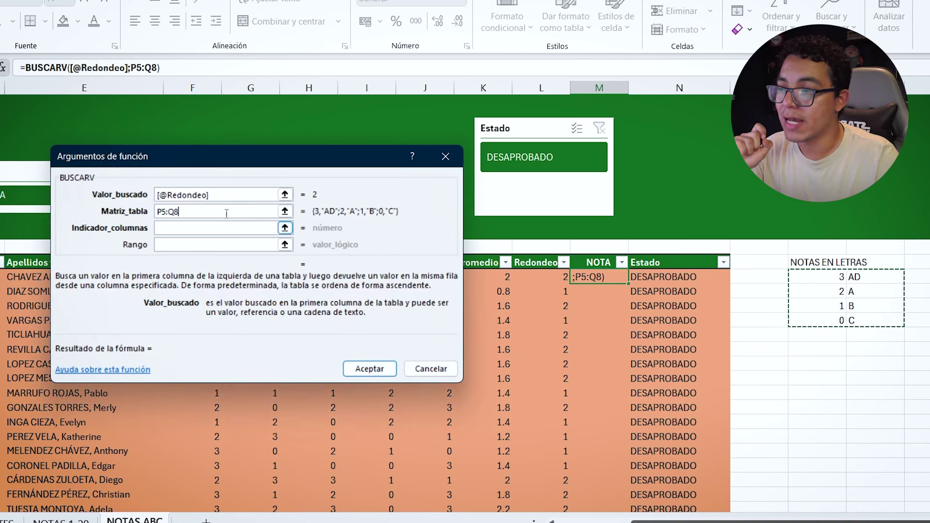
key(F4)
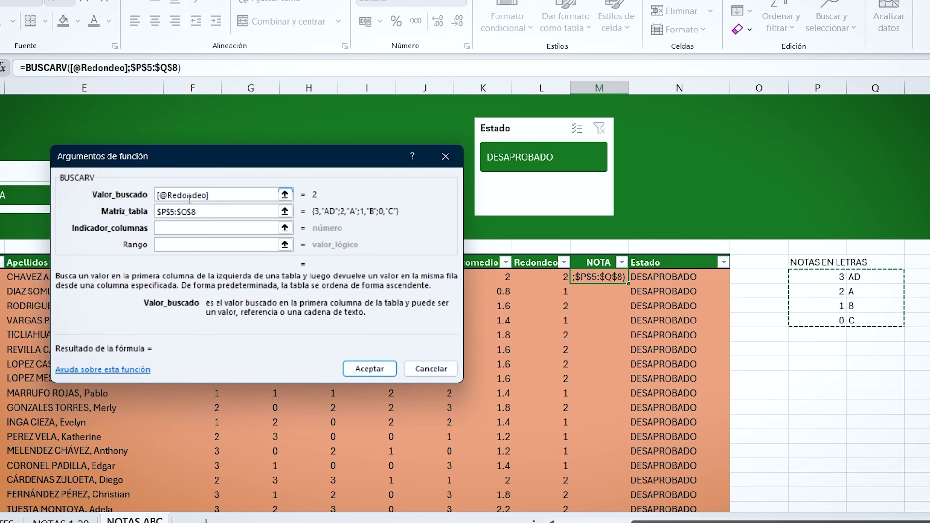
click(196, 228)
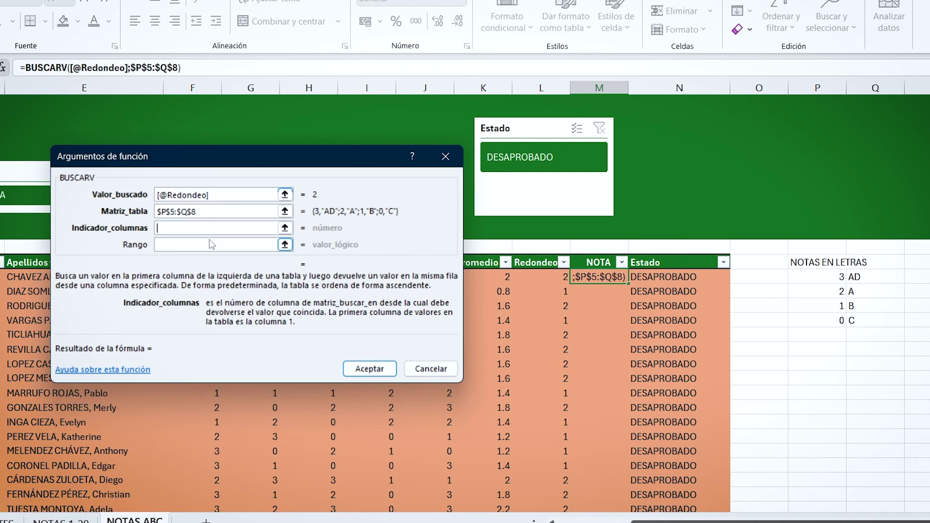
text(2)
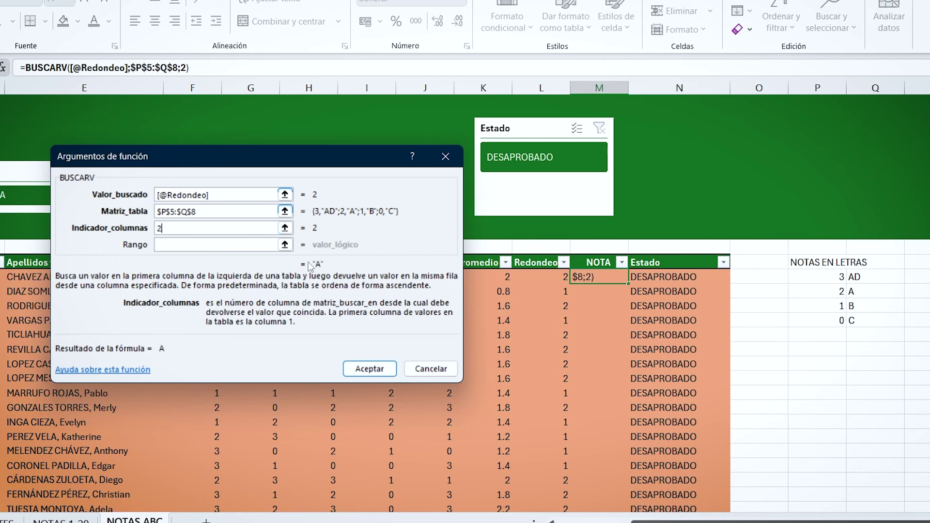
click(184, 244)
text(0)
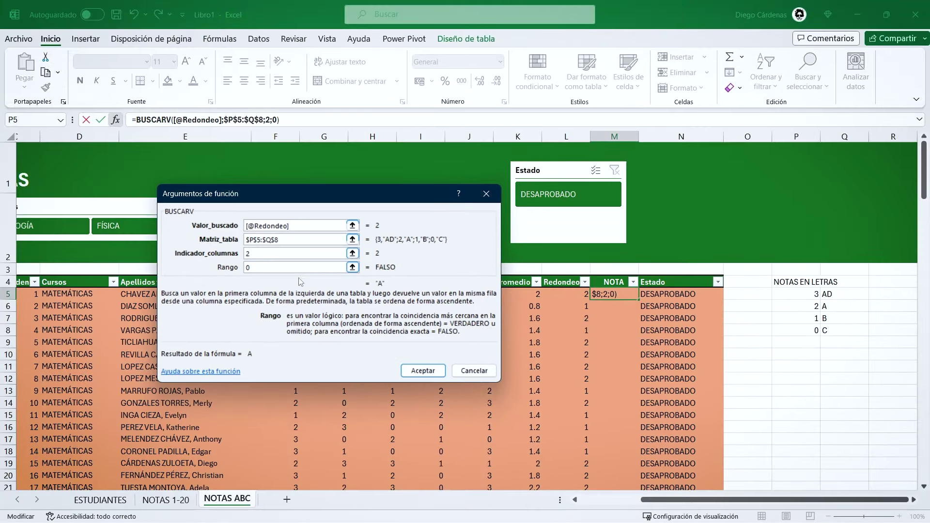
click(412, 358)
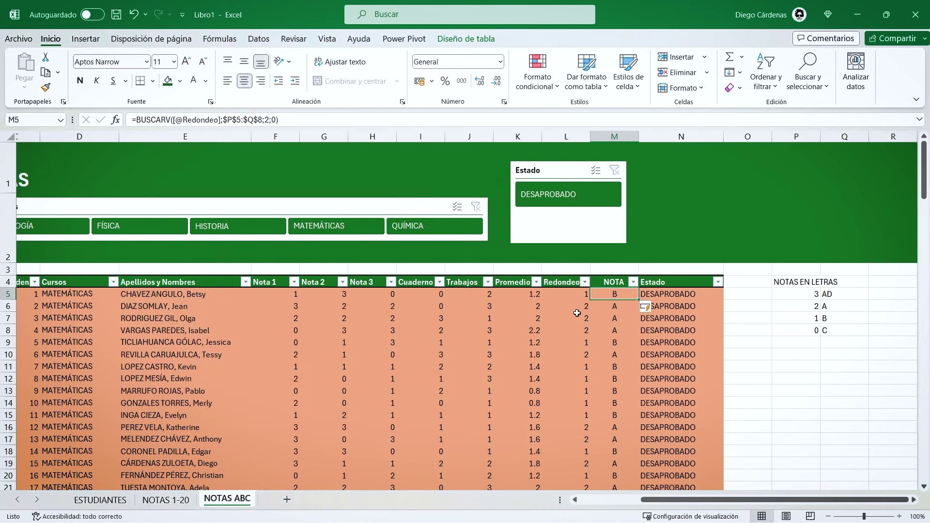
- Select the table body and open the existing $K5<11 highlight rule for editing
click(688, 379)
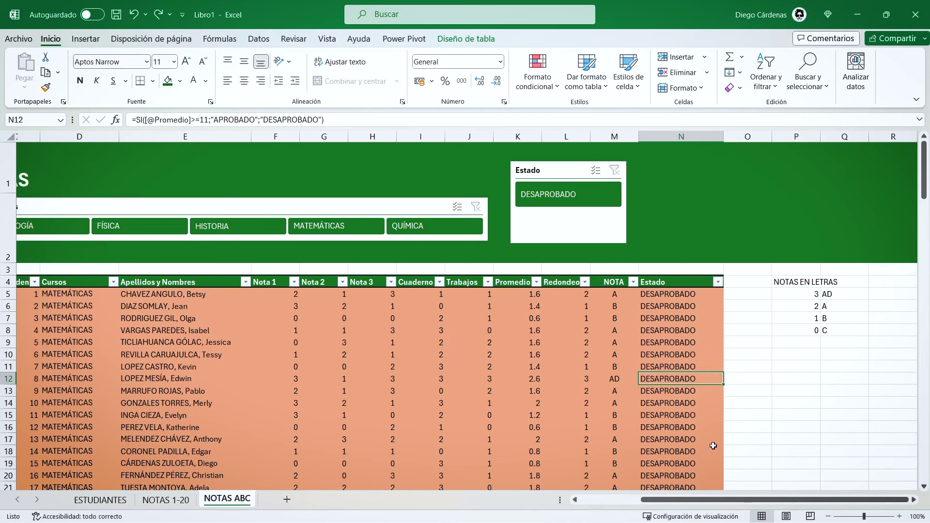
drag(710, 500, 667, 503)
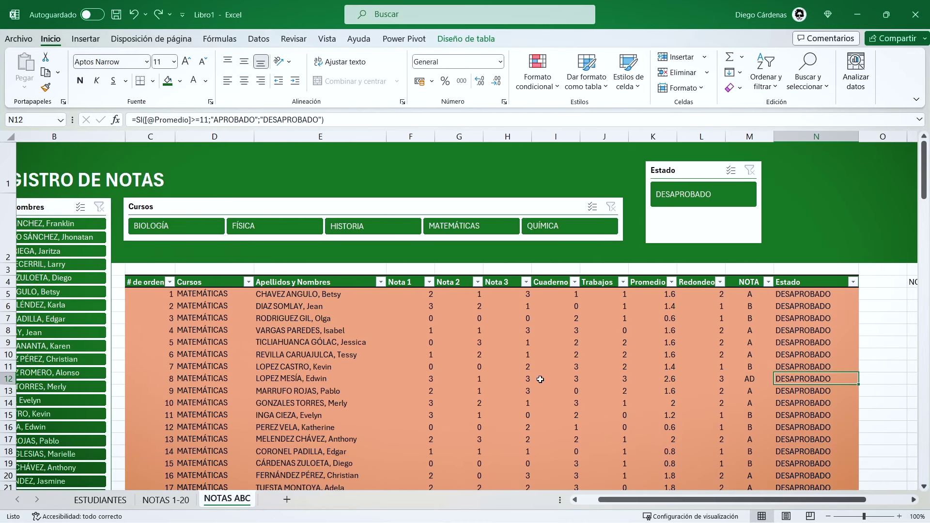
click(124, 274)
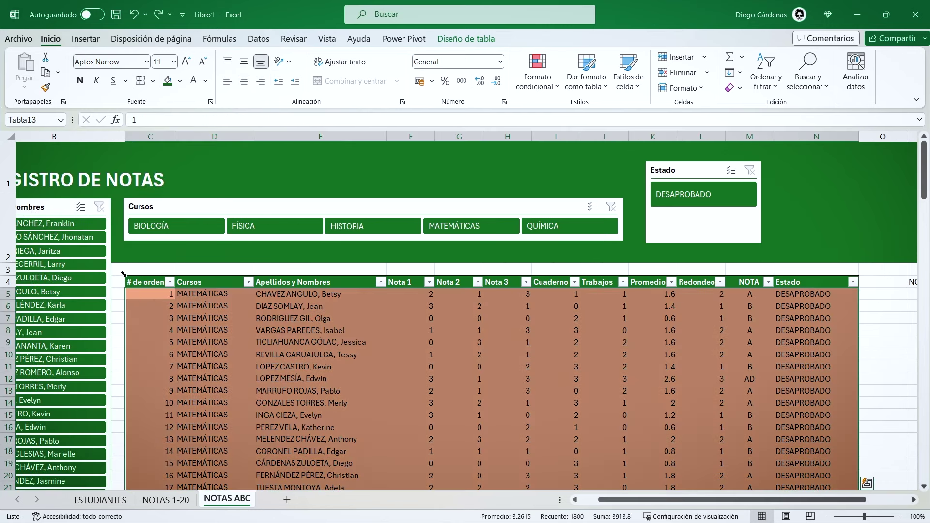
click(536, 86)
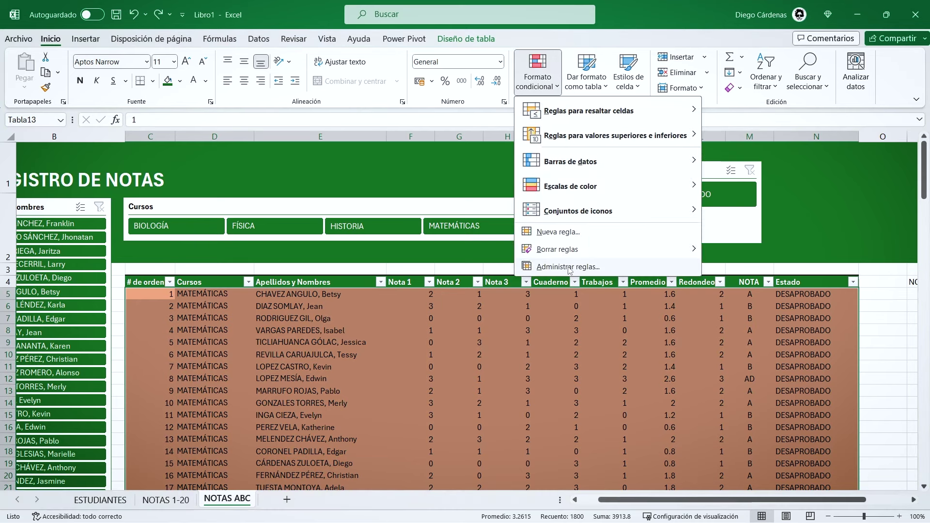
click(569, 267)
click(138, 293)
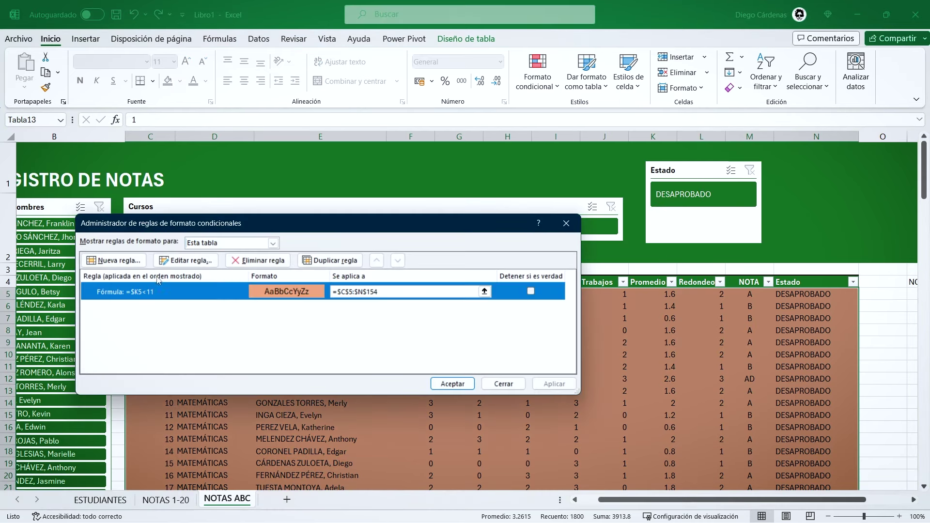
drag(265, 224, 300, 201)
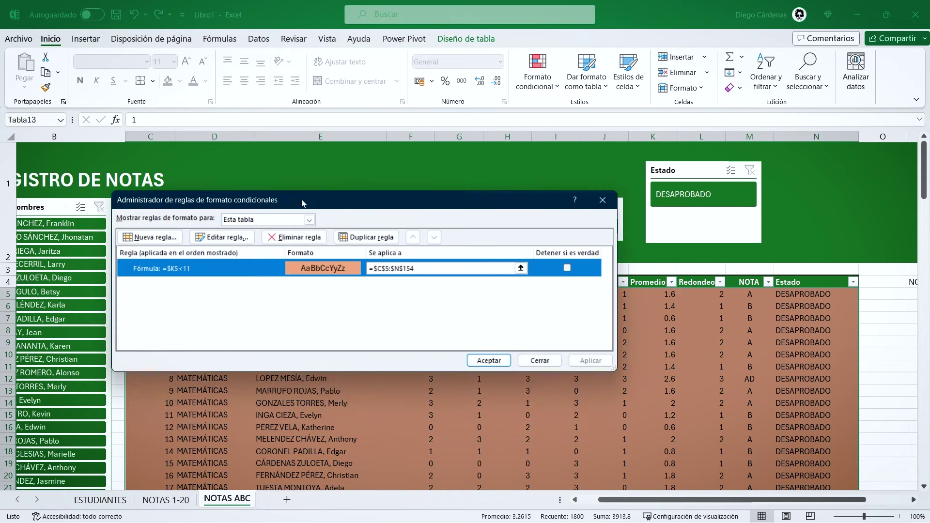
click(211, 237)
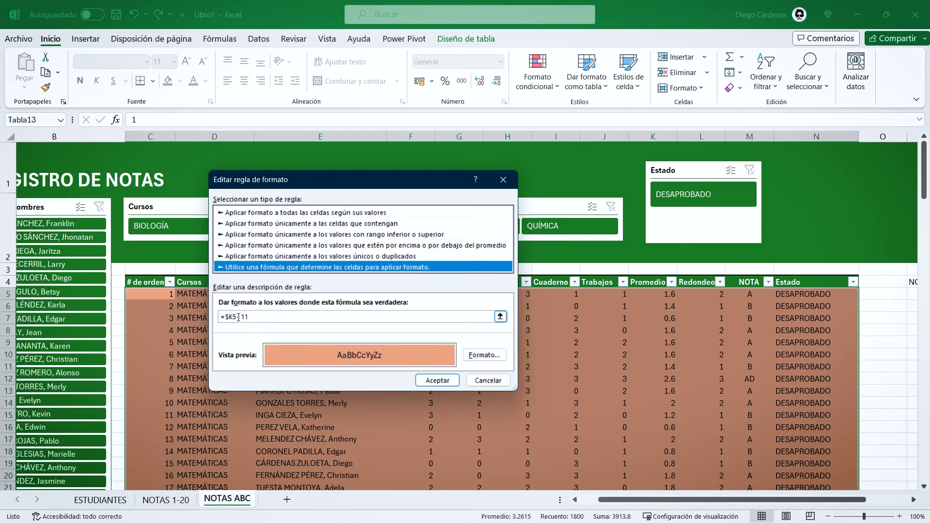
- Rewrite the rule formula to compare the NOTA cell M5 with B
click(239, 316)
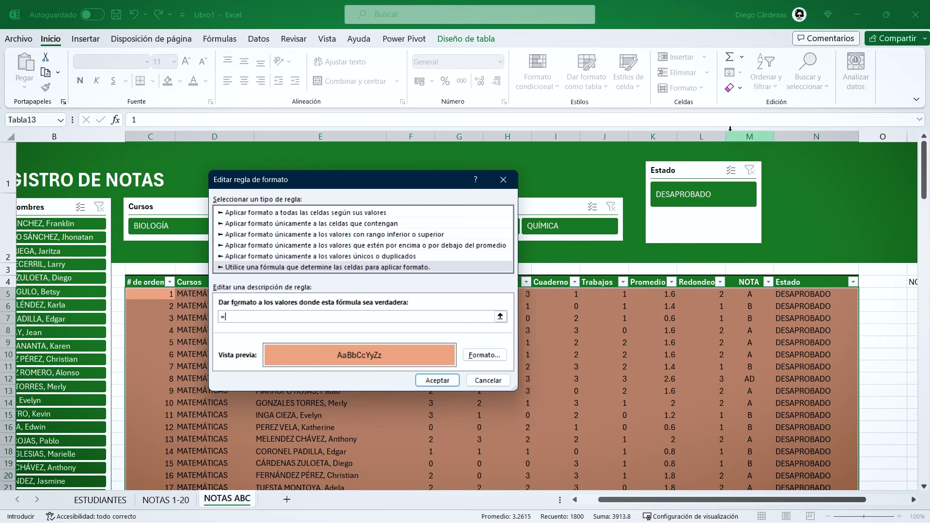
click(707, 295)
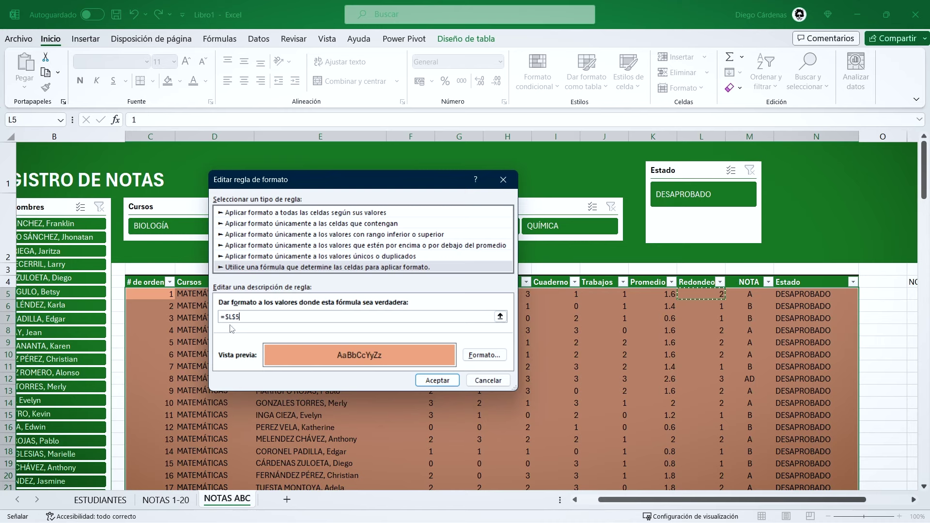
key(BackSpace)
key(BackSpace)
text(<)
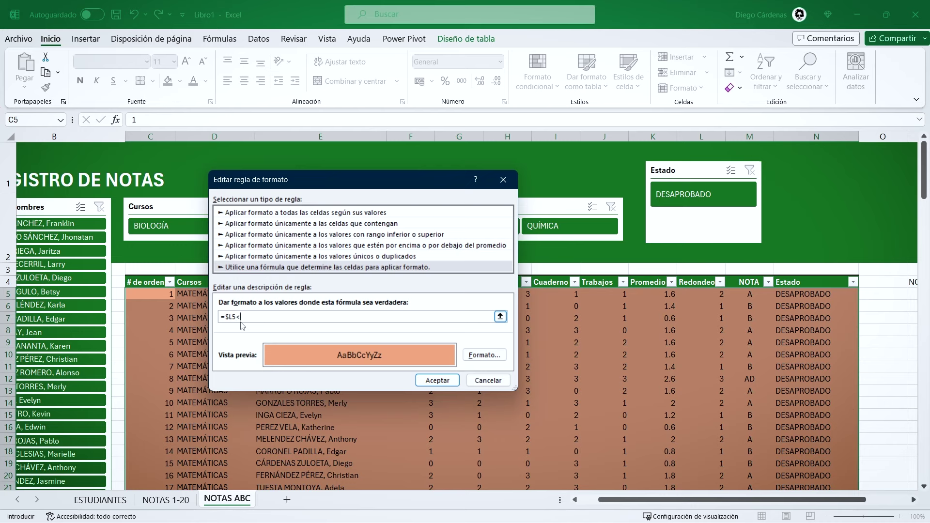
key(BackSpace)
key(BackSpace)
key(BackSpace)
click(747, 292)
text(=)
- Give the edited rule a pale pink fill and apply it to the table
click(484, 355)
click(253, 252)
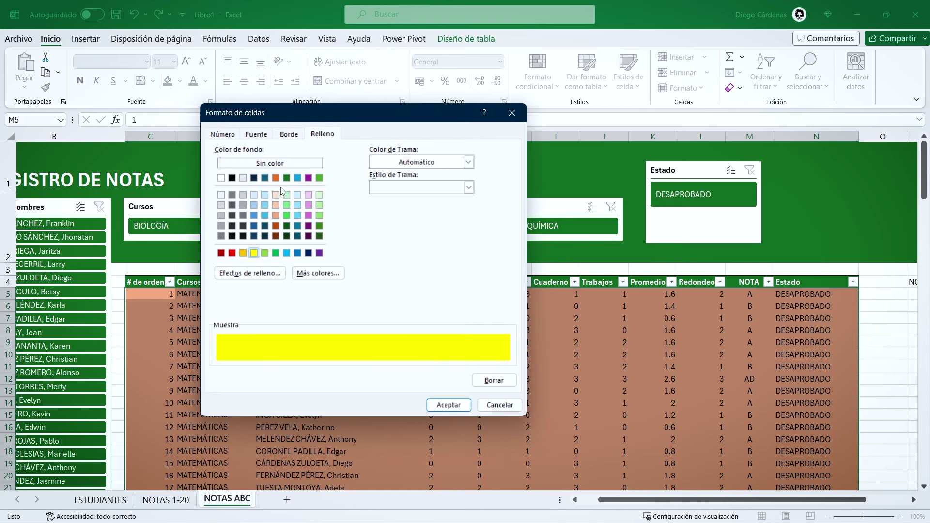
click(448, 405)
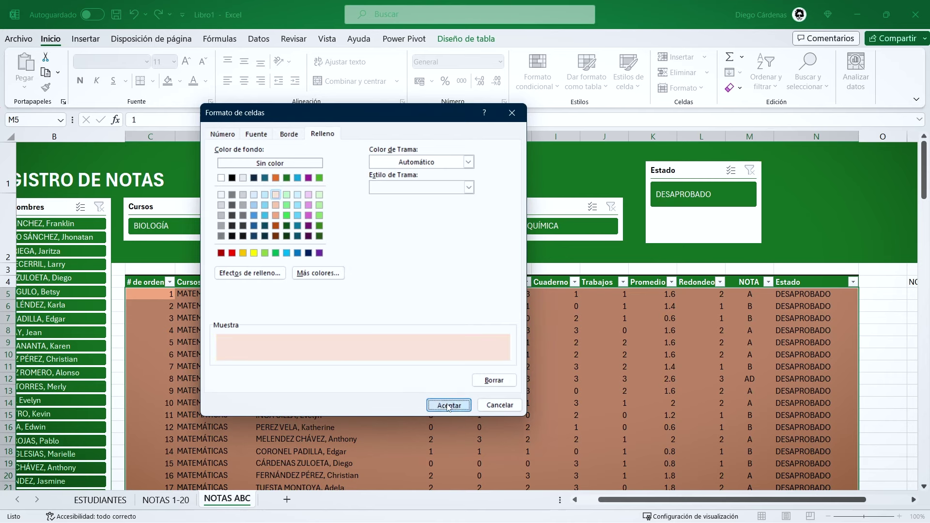
click(443, 375)
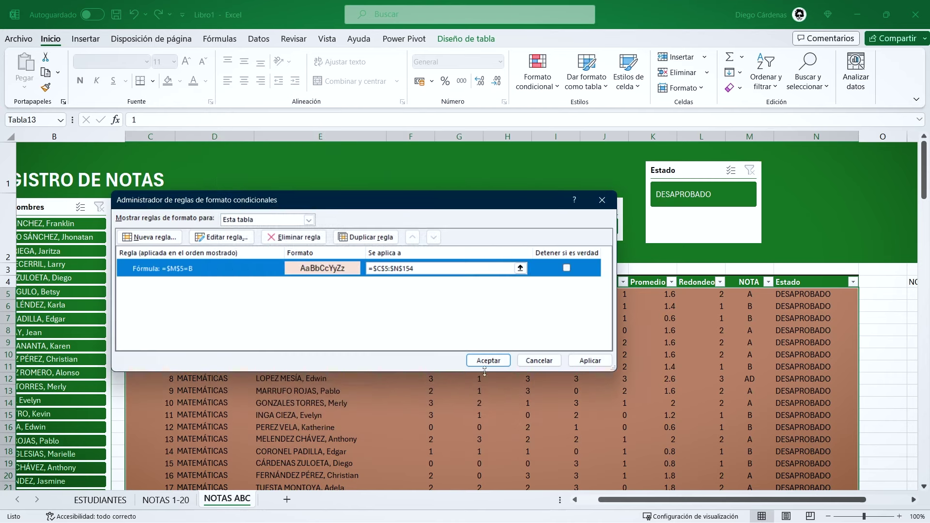
click(597, 365)
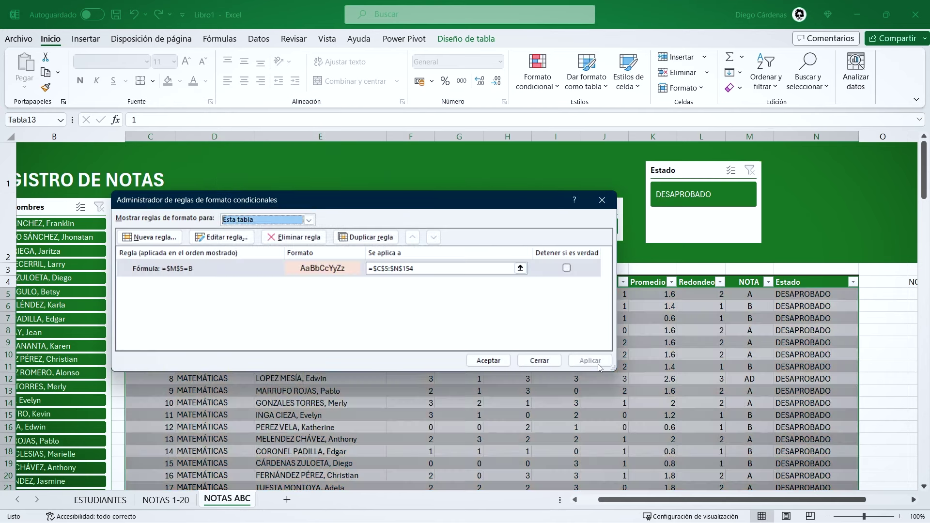
click(506, 366)
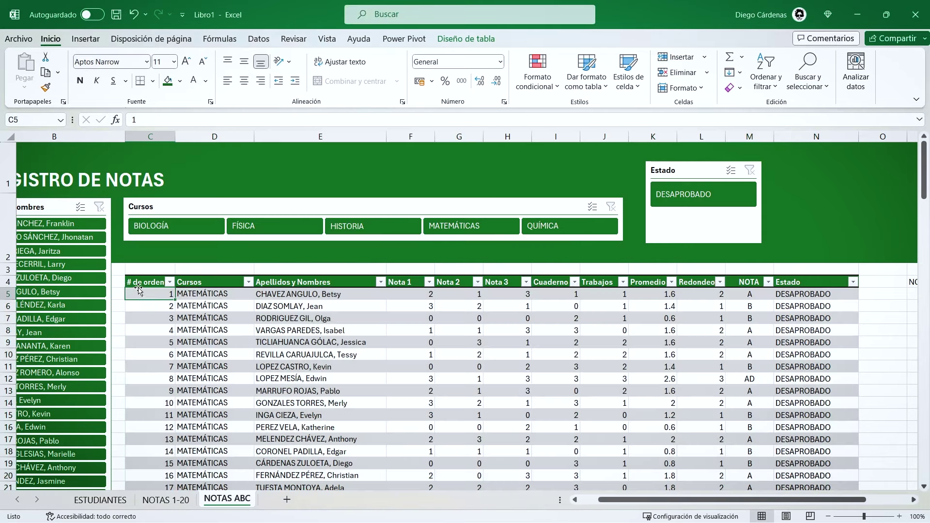
- Correct the NOTA highlight rule's formula to =$M5="B" and apply it
click(537, 73)
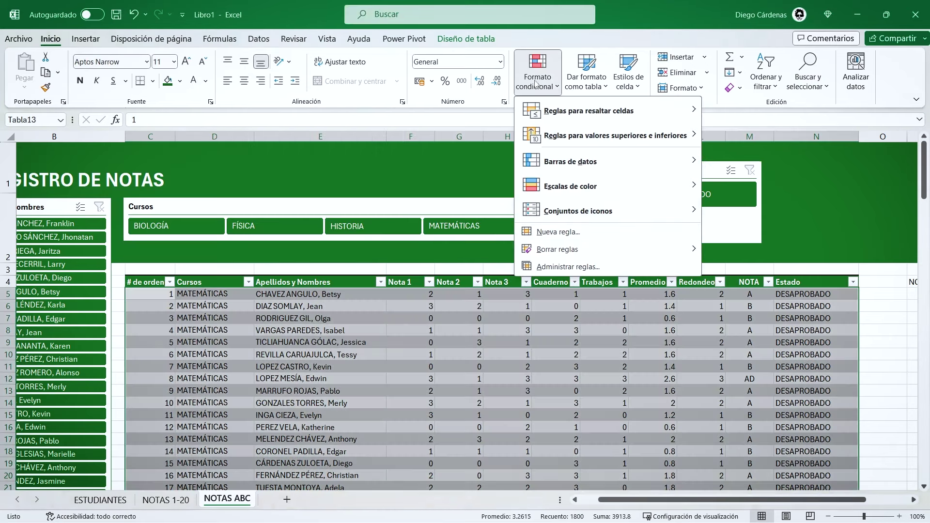
click(550, 261)
click(190, 263)
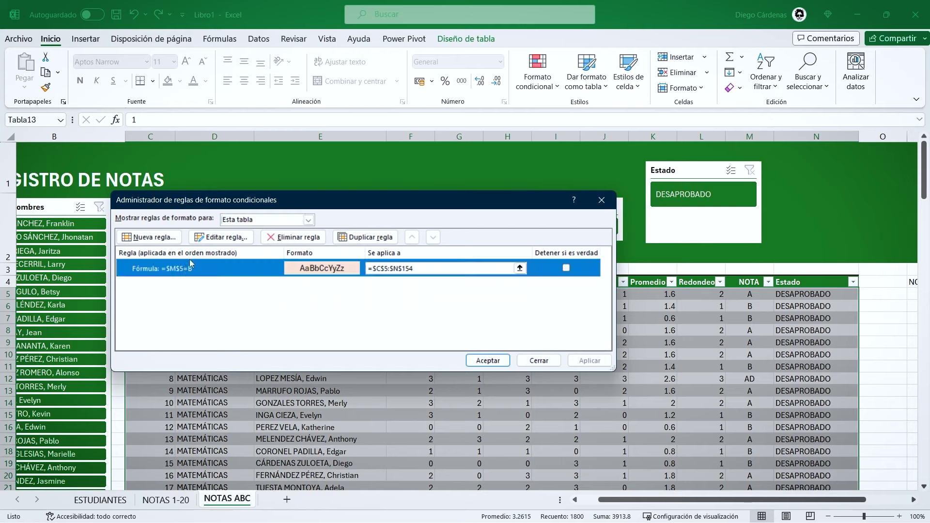
click(221, 239)
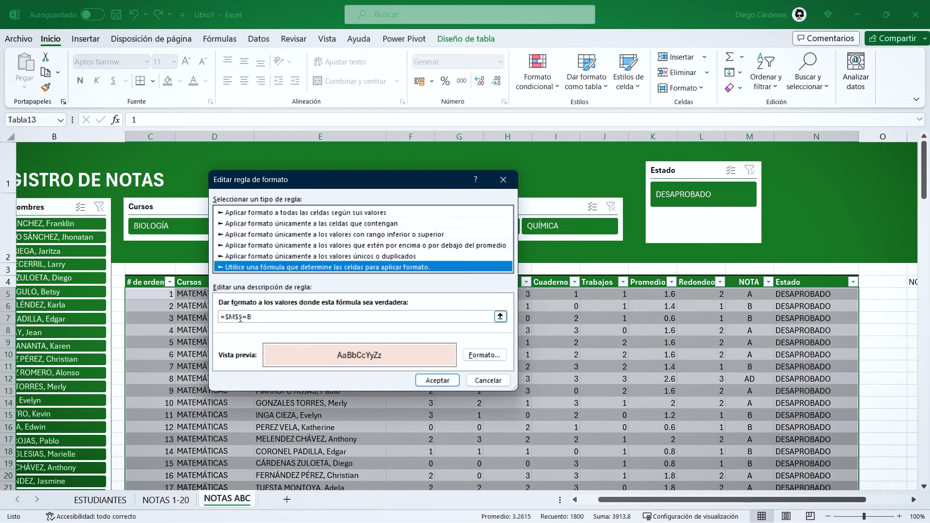
click(240, 319)
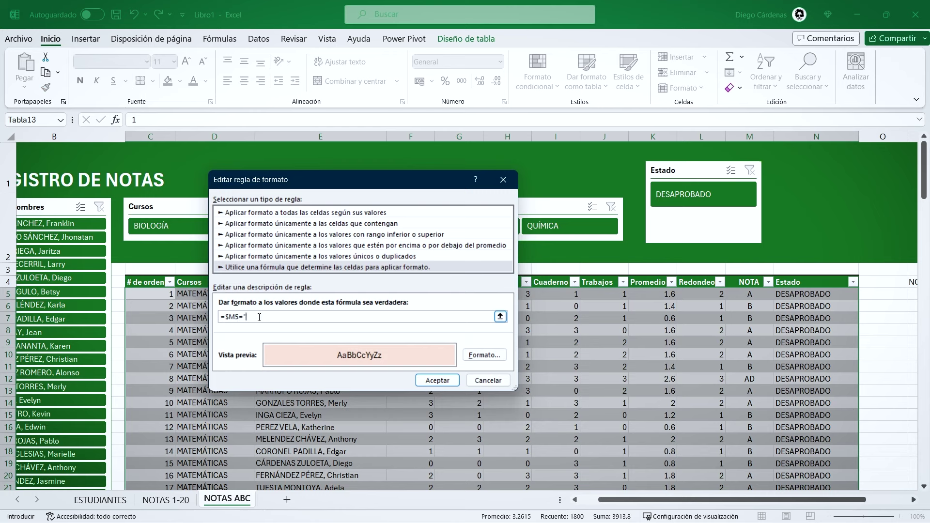
click(435, 381)
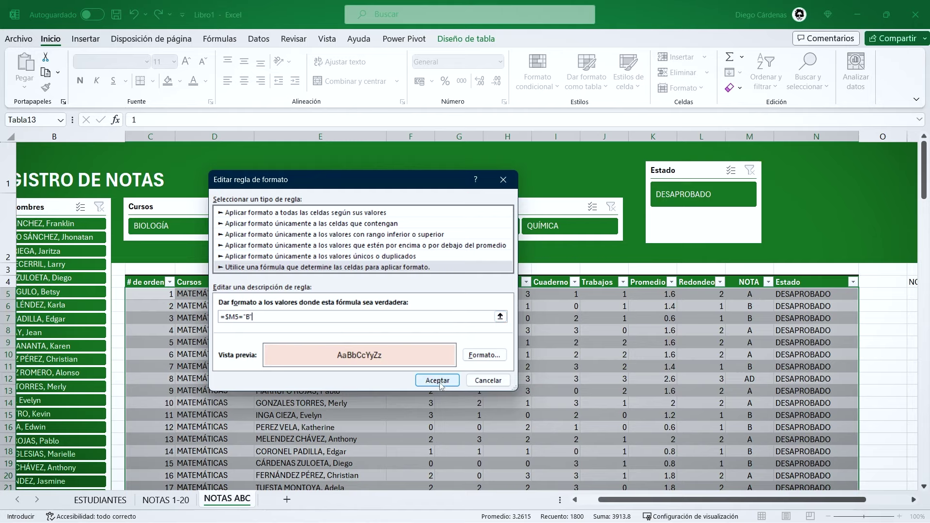
click(588, 361)
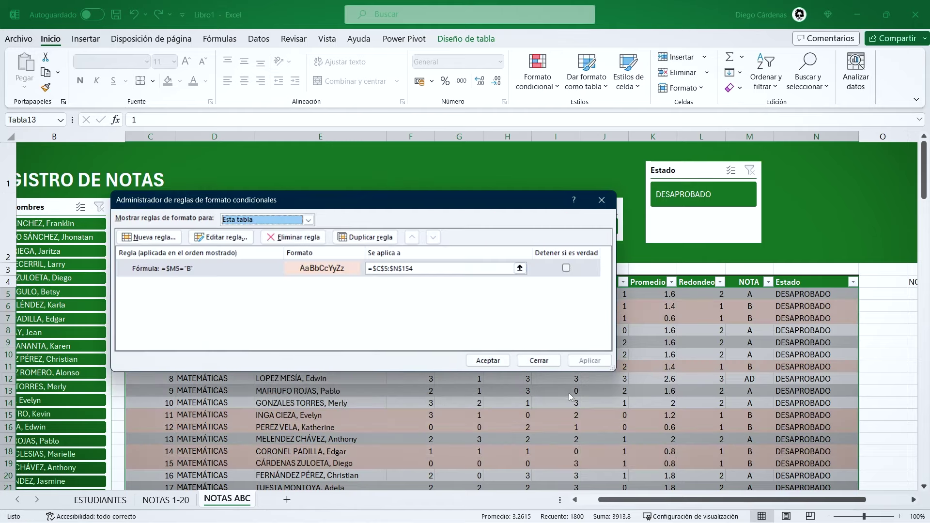
click(488, 360)
- Scroll through the table to confirm every B-graded row is shaded, then select the table body
click(701, 367)
scroll(723, 365, down, 3)
scroll(723, 365, up, 2)
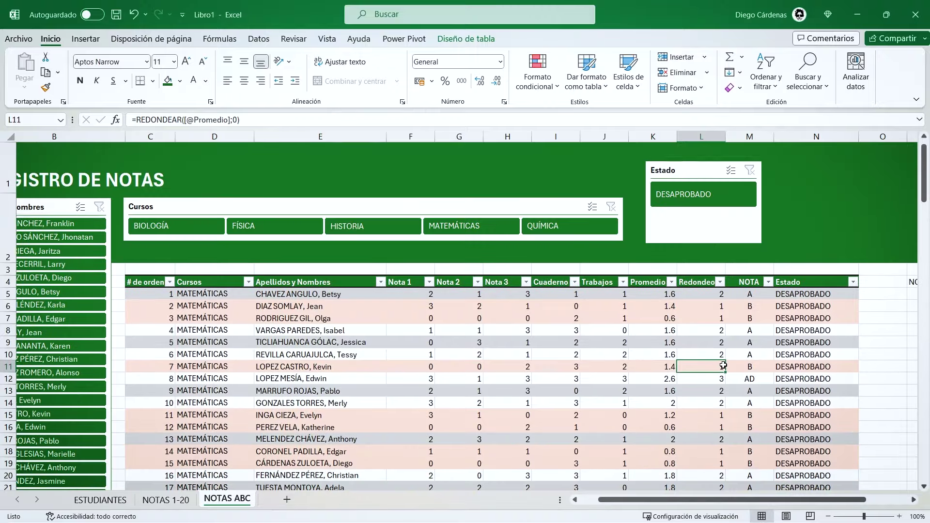
scroll(723, 366, down, 1)
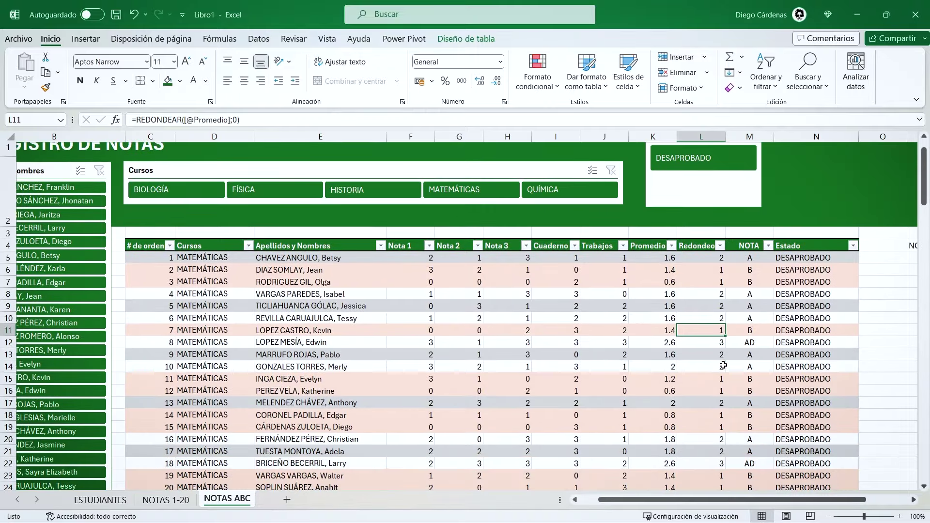
scroll(723, 365, down, 1)
scroll(731, 363, down, 2)
scroll(745, 360, down, 2)
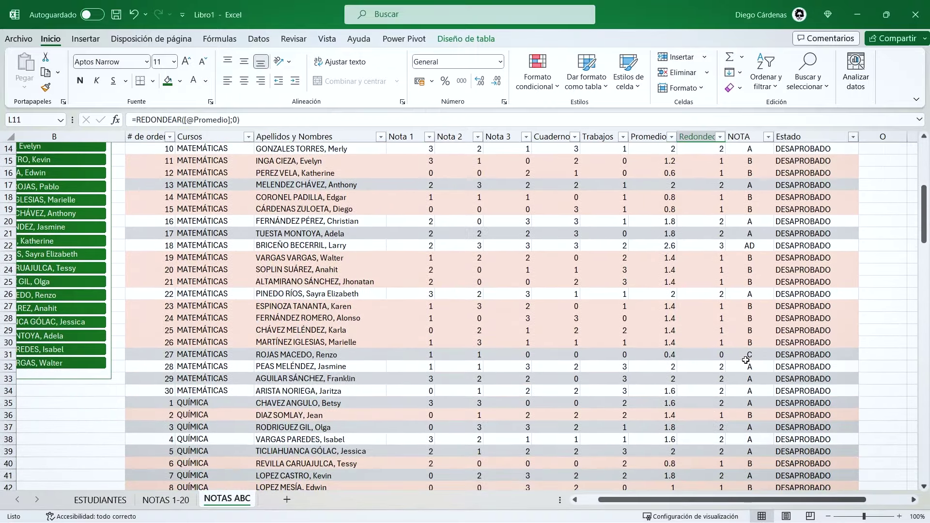
scroll(746, 360, up, 4)
scroll(189, 217, up, 1)
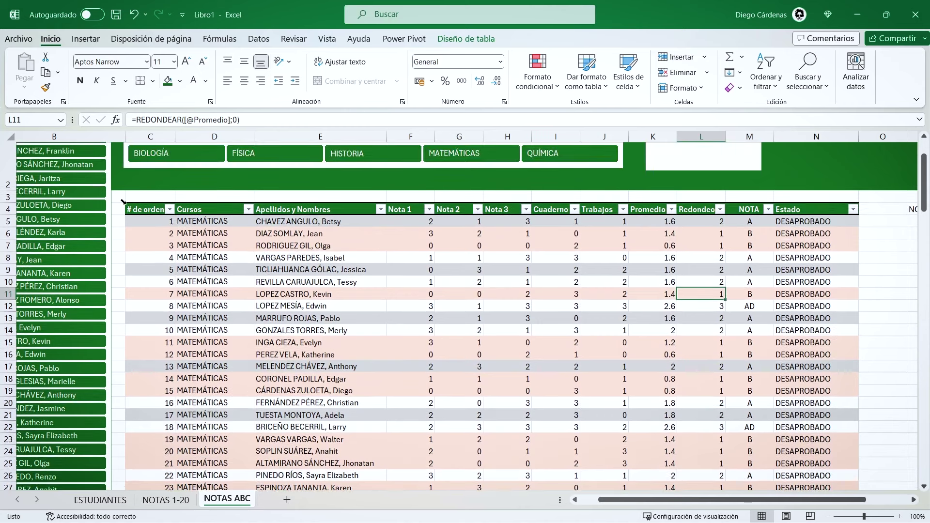
click(123, 202)
- Add a new formula rule =$M5="C" that fills C-graded rows salmon-orange
click(537, 73)
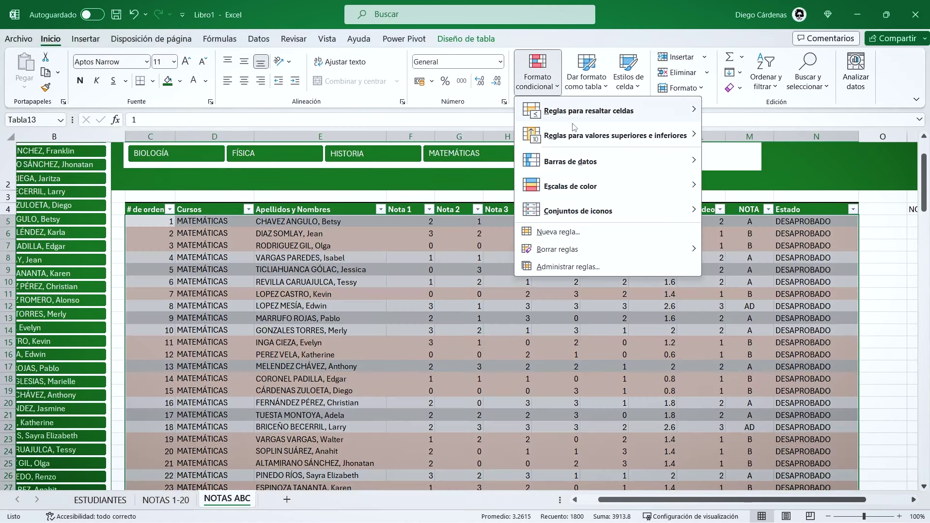
click(571, 231)
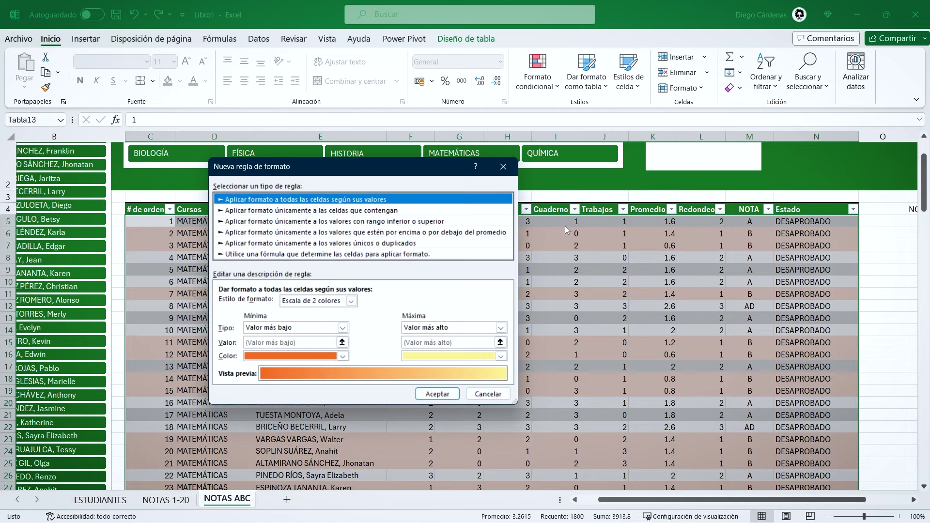
click(352, 255)
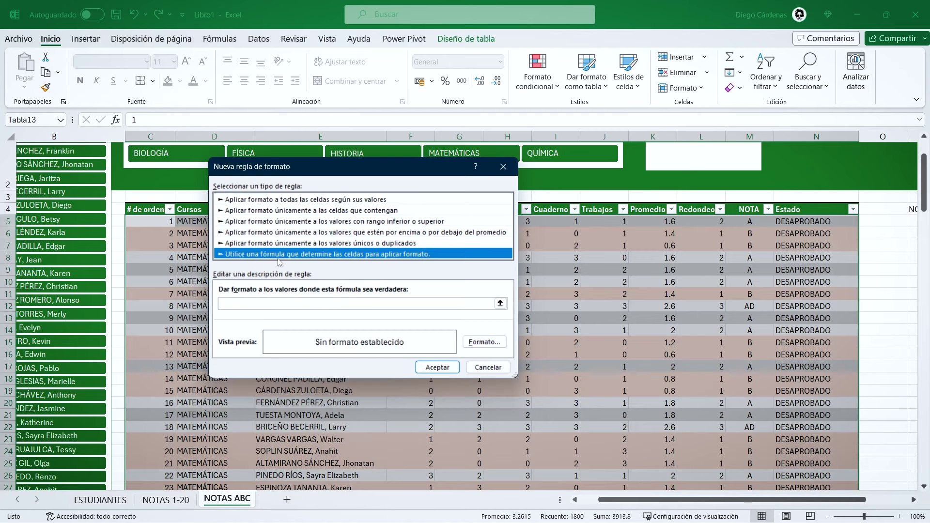
click(291, 304)
text(=)
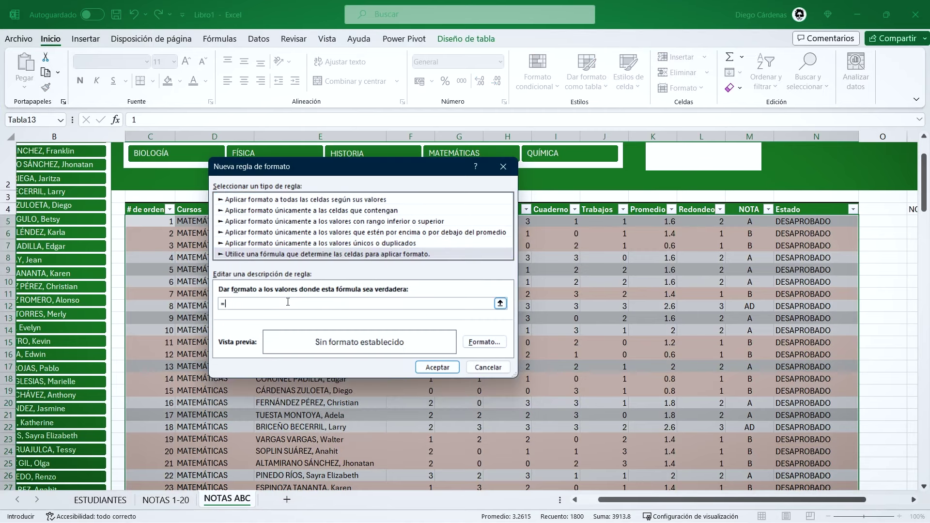
click(753, 225)
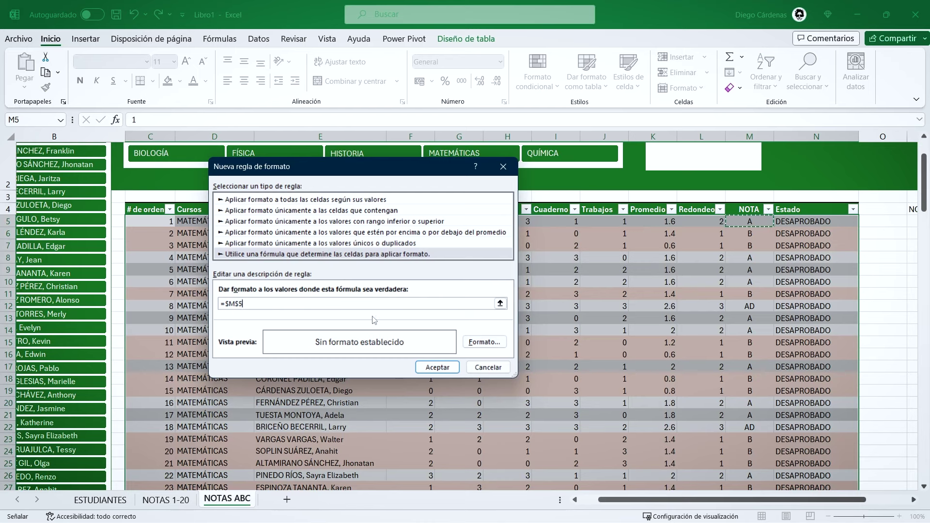
key(BackSpace)
key(BackSpace)
text(="C")
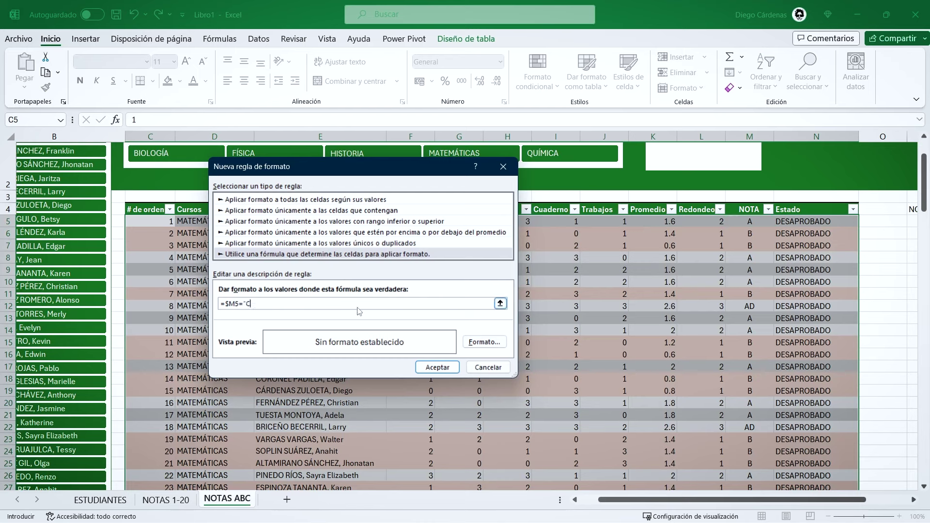
click(485, 342)
click(275, 215)
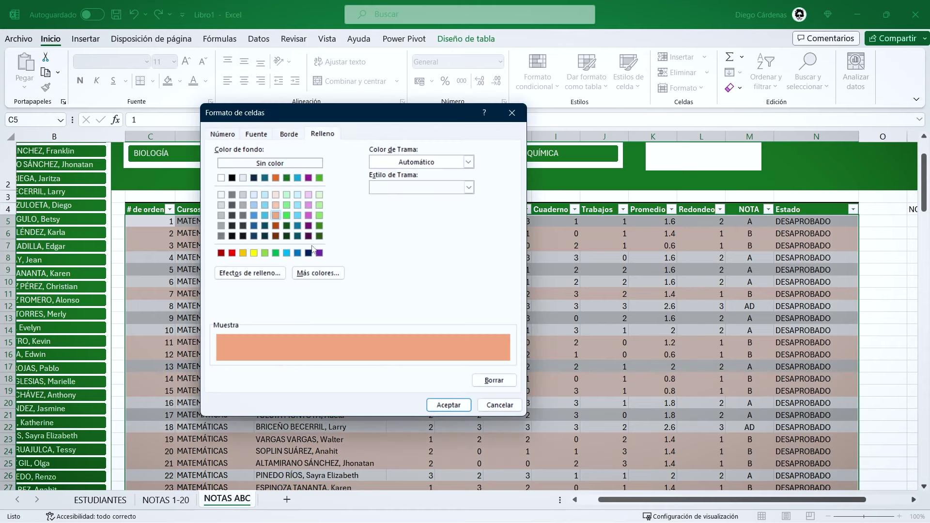
click(447, 405)
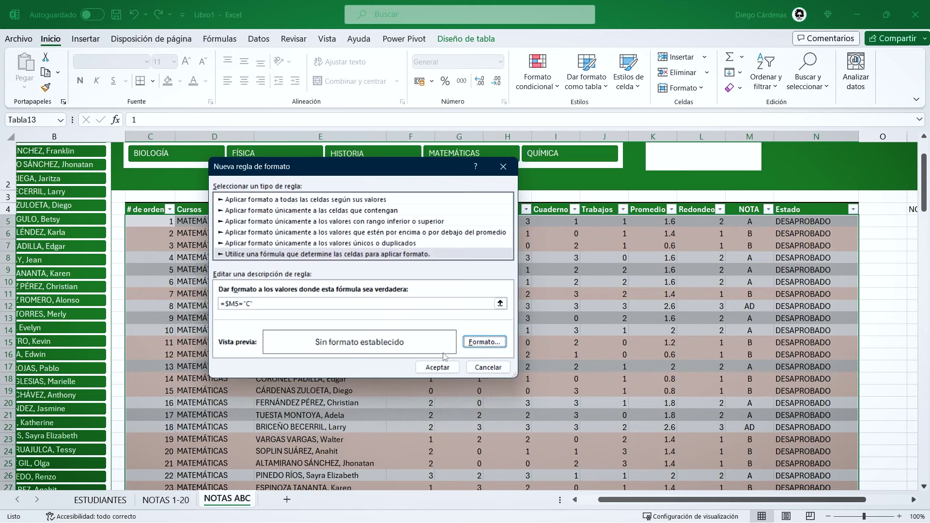
click(437, 367)
- Scroll the table to inspect a C-highlighted student row, then select a table cell
scroll(435, 315, down, 2)
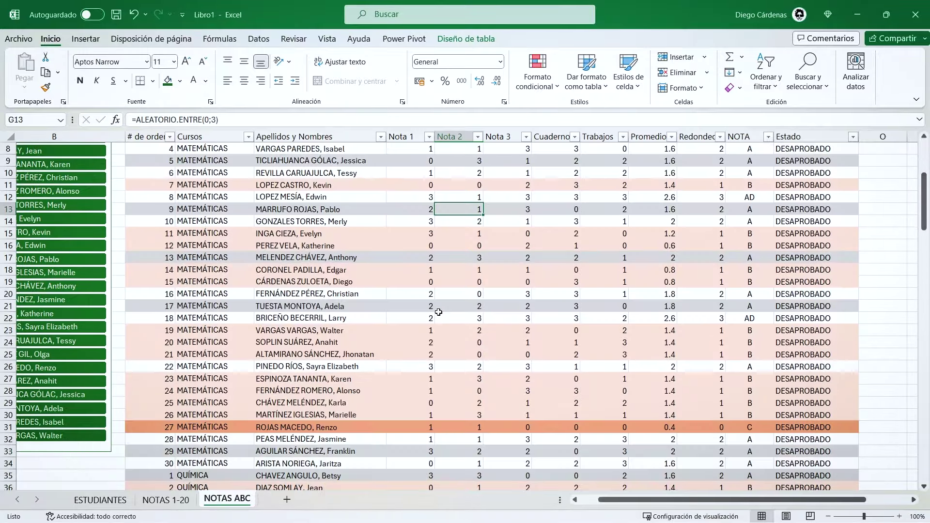
scroll(435, 316, down, 2)
scroll(436, 316, down, 2)
click(735, 281)
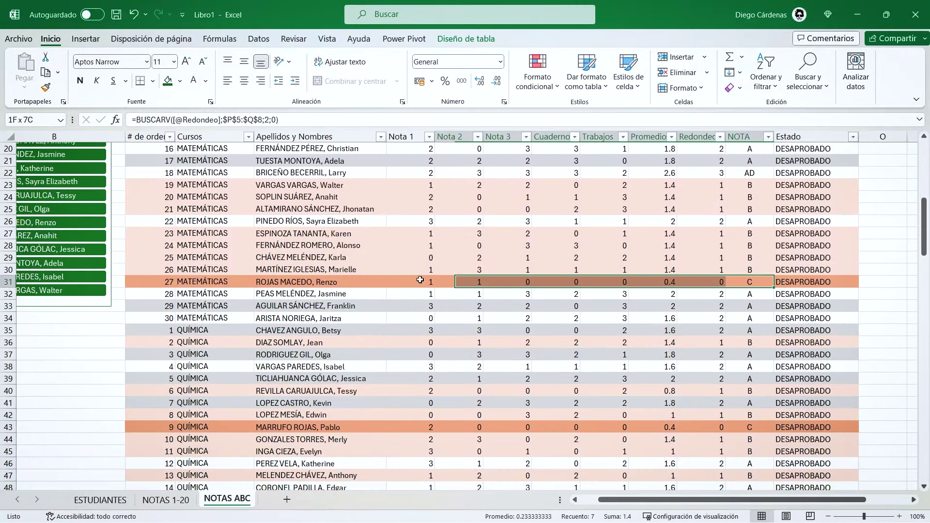
drag(735, 281, 196, 281)
scroll(255, 289, up, 2)
scroll(347, 232, up, 3)
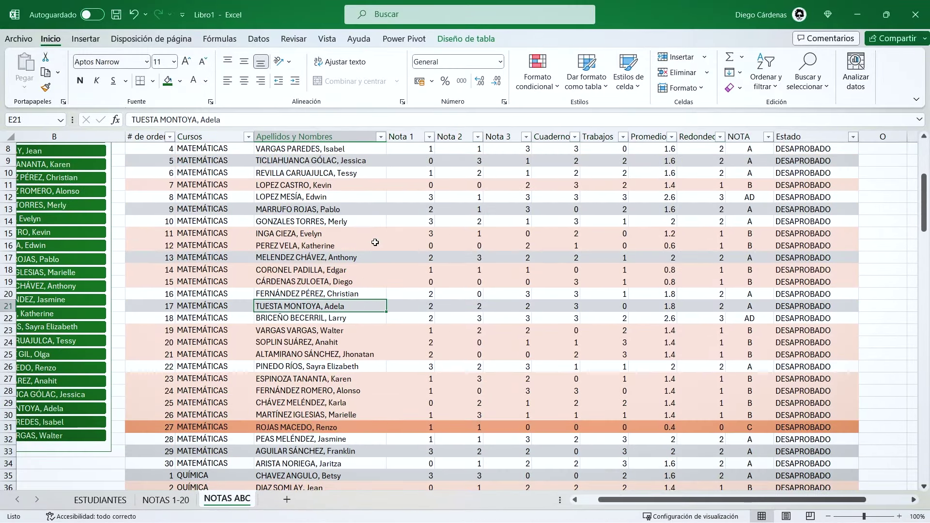
scroll(348, 232, up, 1)
click(421, 234)
scroll(433, 273, up, 1)
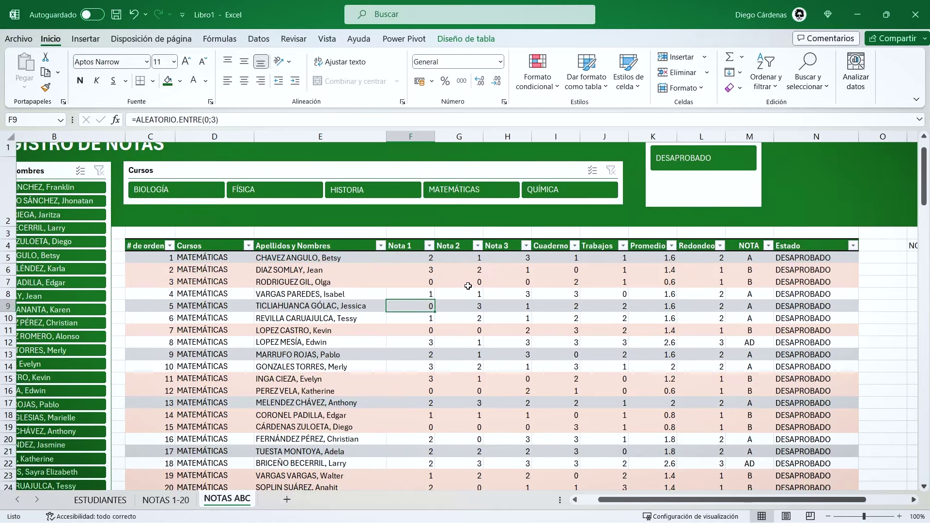
- Uncheck Filas con bandas in Diseño de tabla and review the recoloured rows
click(466, 41)
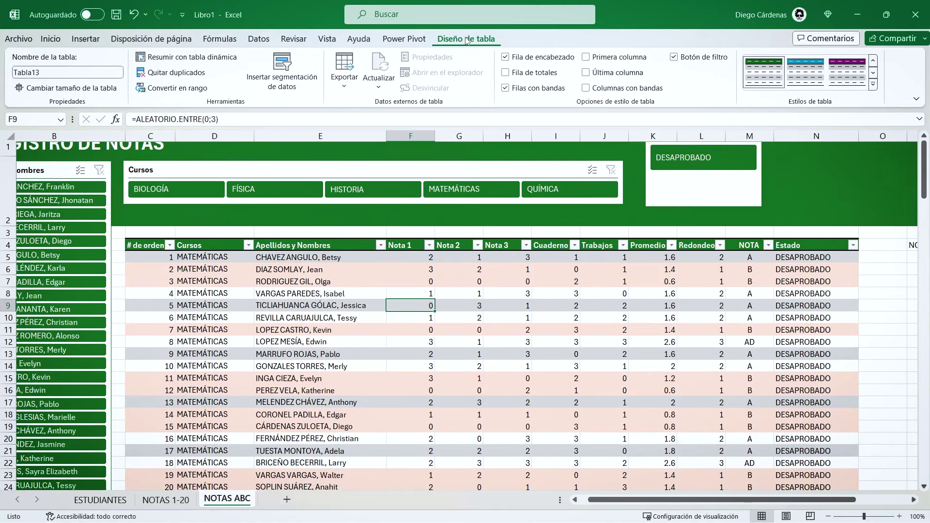
click(505, 88)
scroll(448, 306, down, 5)
click(448, 300)
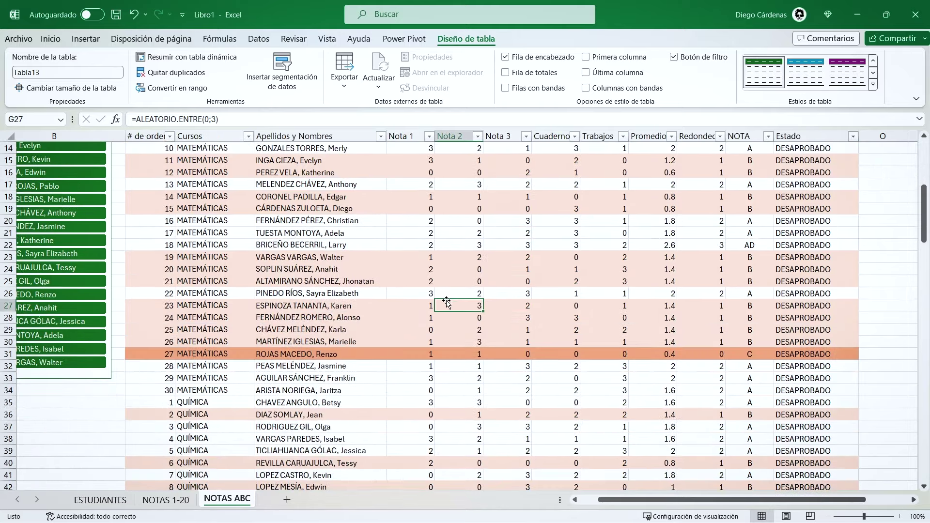
scroll(450, 298, down, 6)
scroll(454, 297, up, 7)
scroll(453, 297, up, 4)
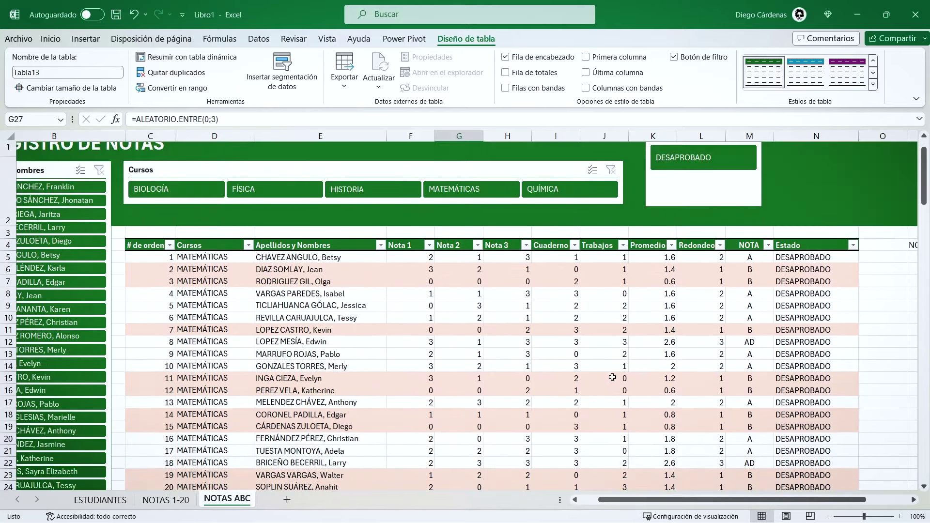
scroll(613, 377, up, 1)
scroll(484, 348, left, 2)
- Try the Cursos slicer on BIOLOGÍA, HISTORIA, MATEMÁTICAS, QUÍMICA and FÍSICA
click(339, 342)
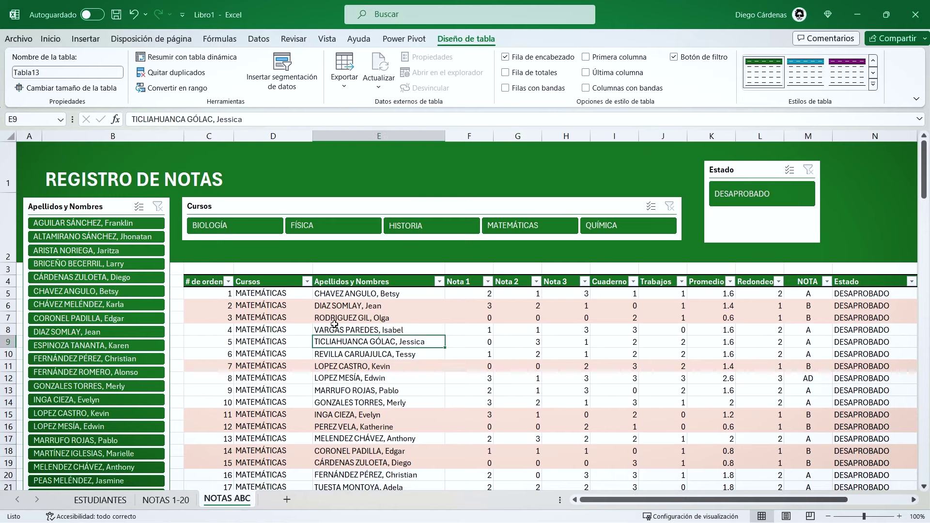
click(235, 227)
click(460, 230)
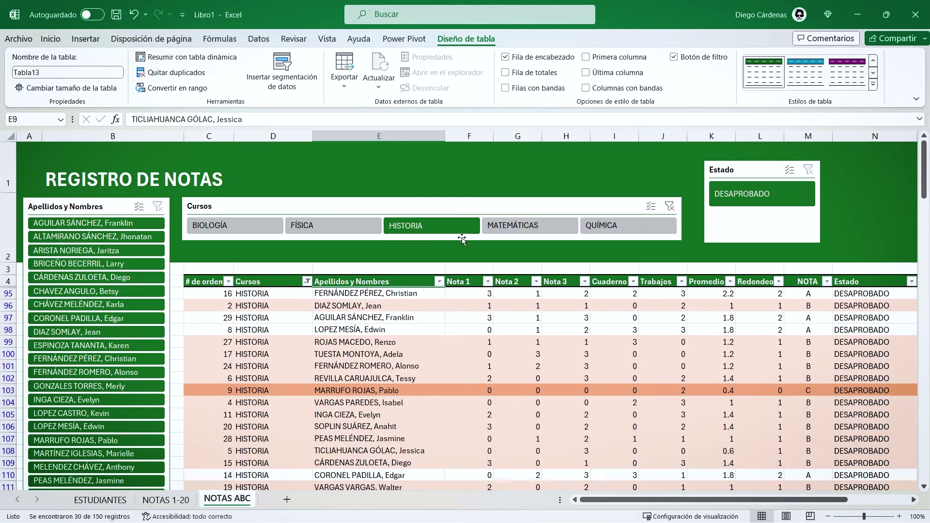
click(528, 227)
click(625, 232)
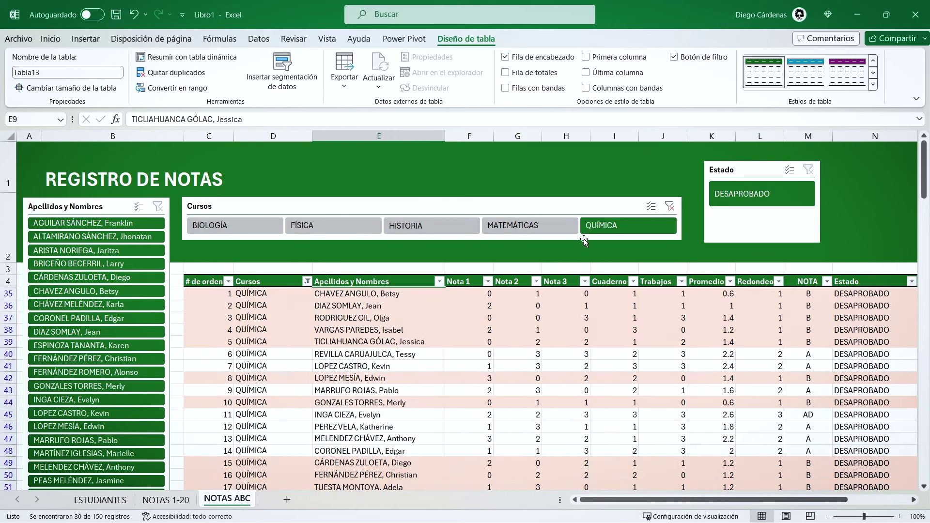
click(341, 224)
click(440, 230)
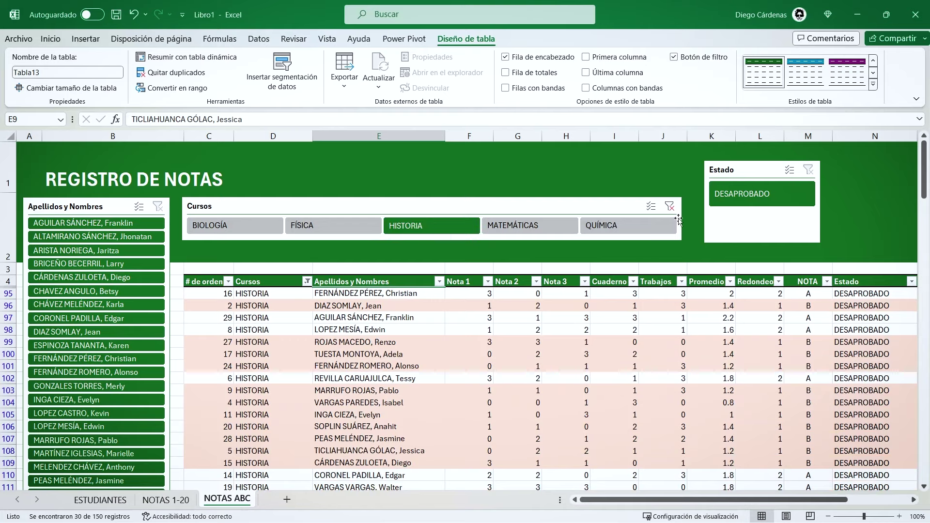
- Clear the course filter and delete the Estado slicer
click(670, 208)
click(748, 176)
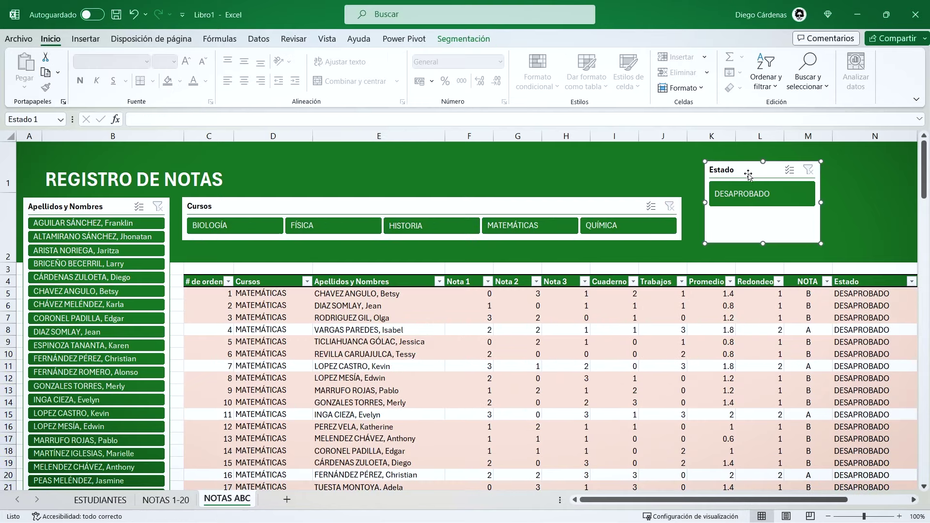
key(Delete)
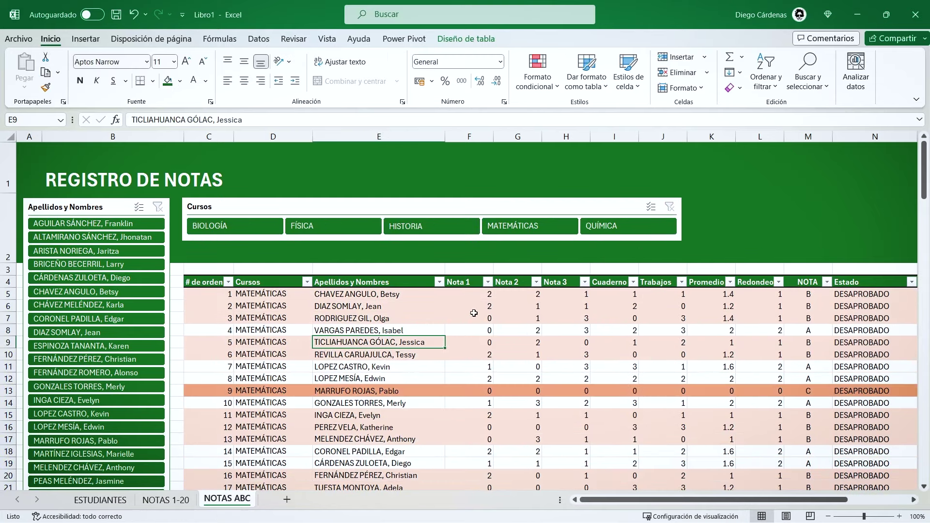
- Insert a slicer for the table's NOTA column
click(85, 39)
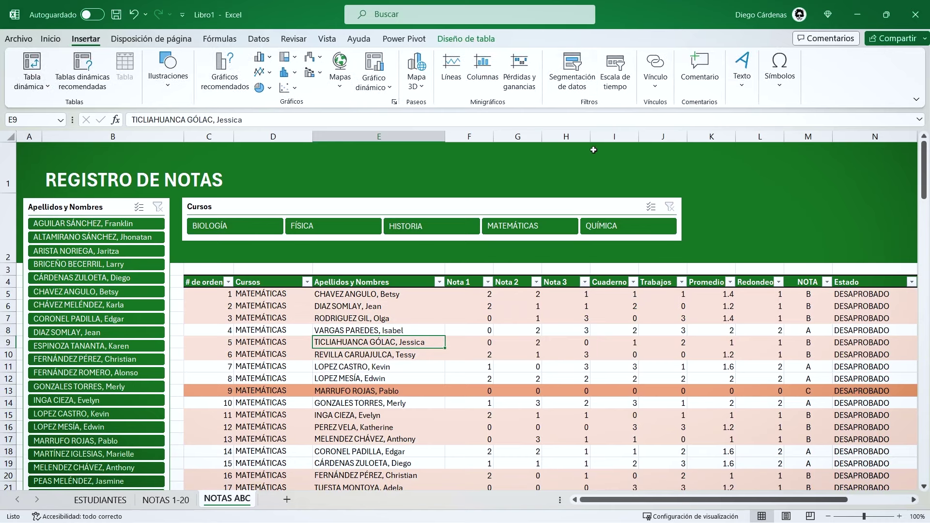
click(573, 76)
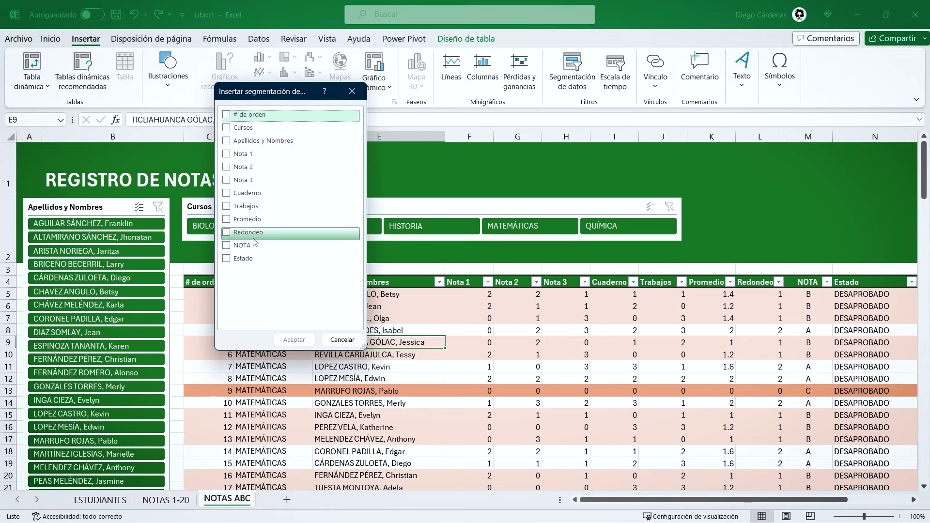
click(226, 246)
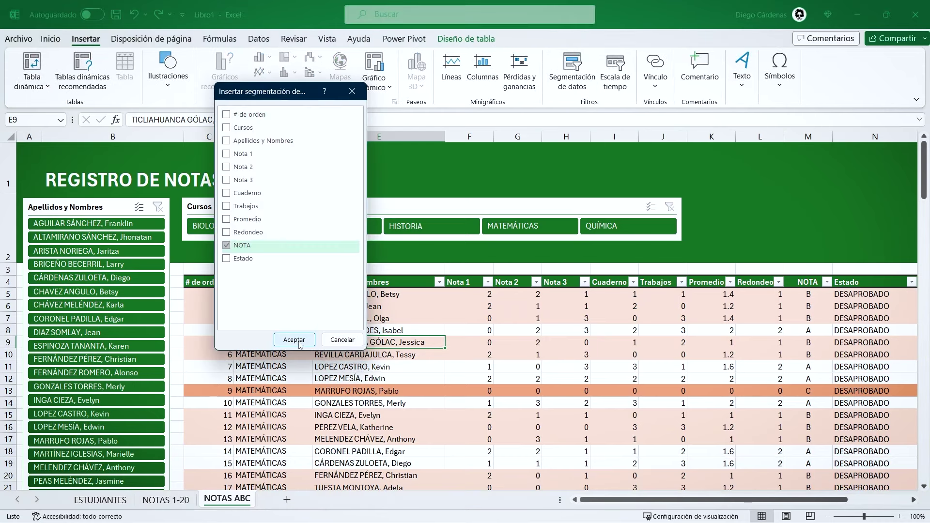
click(294, 340)
- Move the NOTA slicer into the top-right title band, shrink it and style it dark green
drag(454, 249, 747, 171)
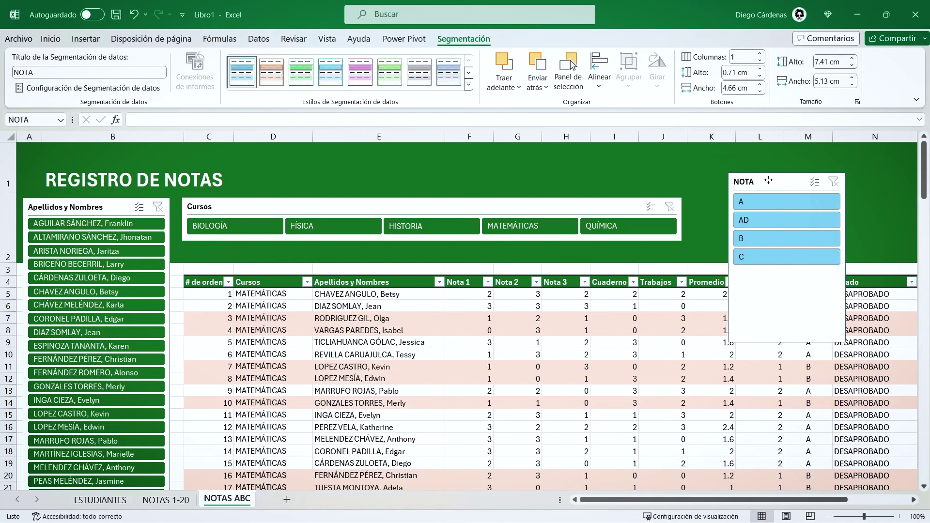
drag(774, 330, 774, 257)
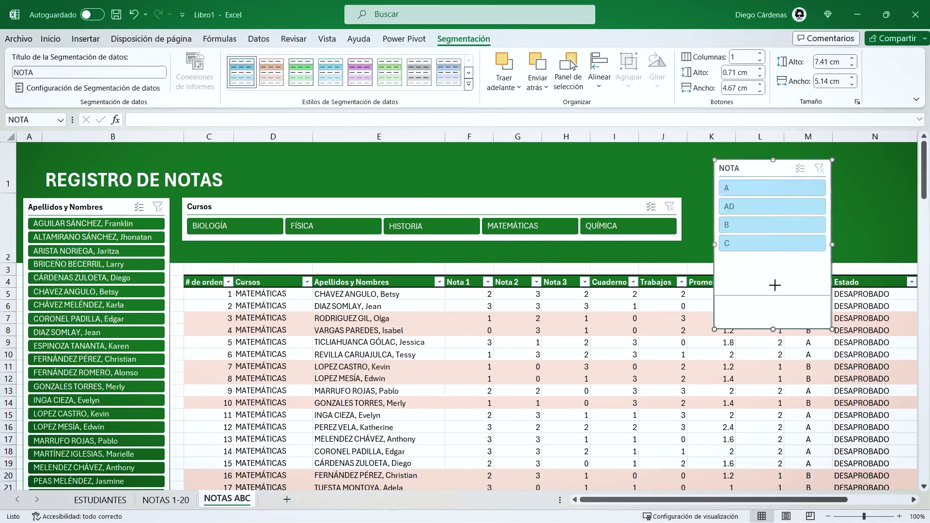
drag(755, 168, 739, 157)
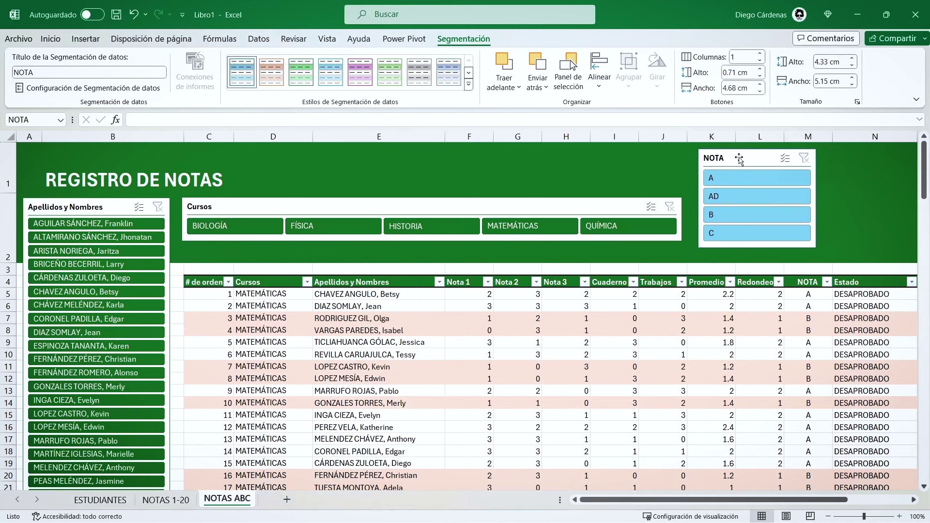
click(468, 84)
click(300, 145)
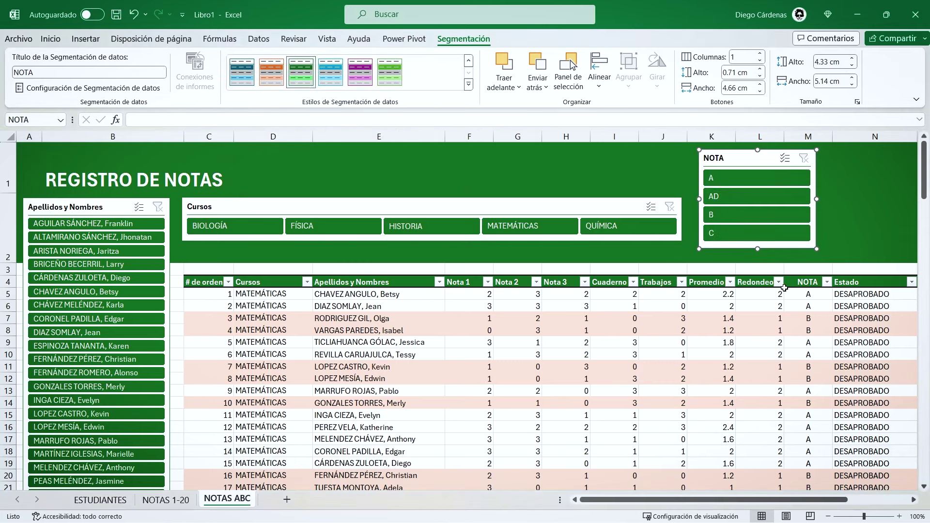
drag(817, 199, 768, 199)
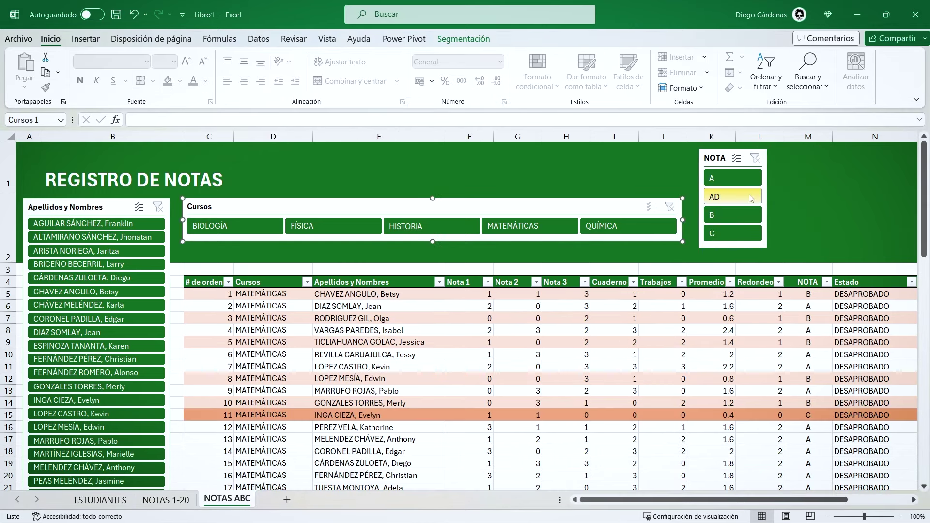
- After a quick AD filter test, paste the Nota 1–Trabajos scores back as fixed values
click(750, 198)
click(754, 157)
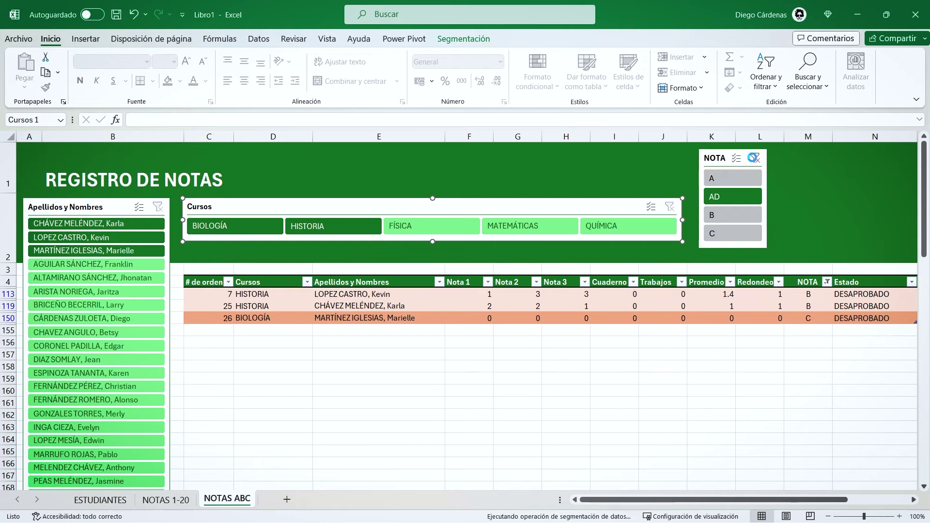
click(469, 294)
mouse_move(467, 276)
mouse_down()
mouse_move(666, 275)
mouse_move(677, 289)
mouse_up()
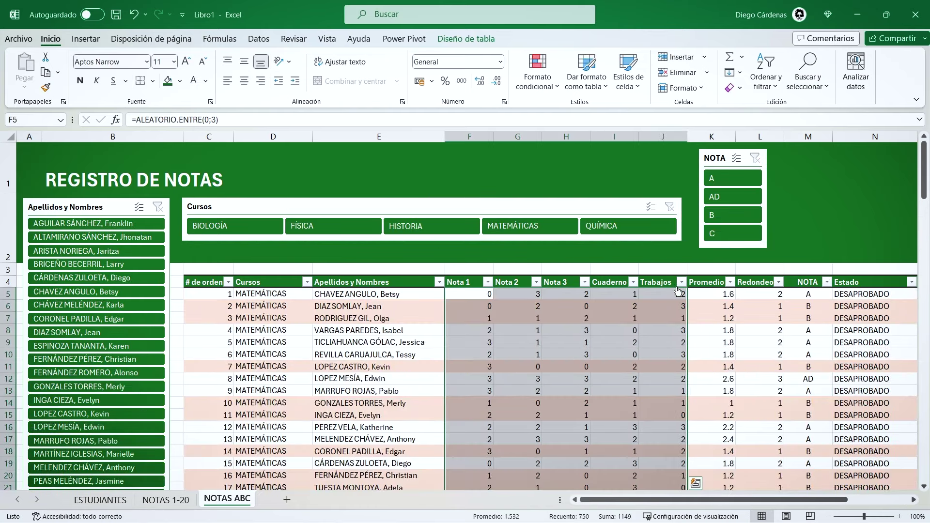
key(ctrl+c)
click(486, 294)
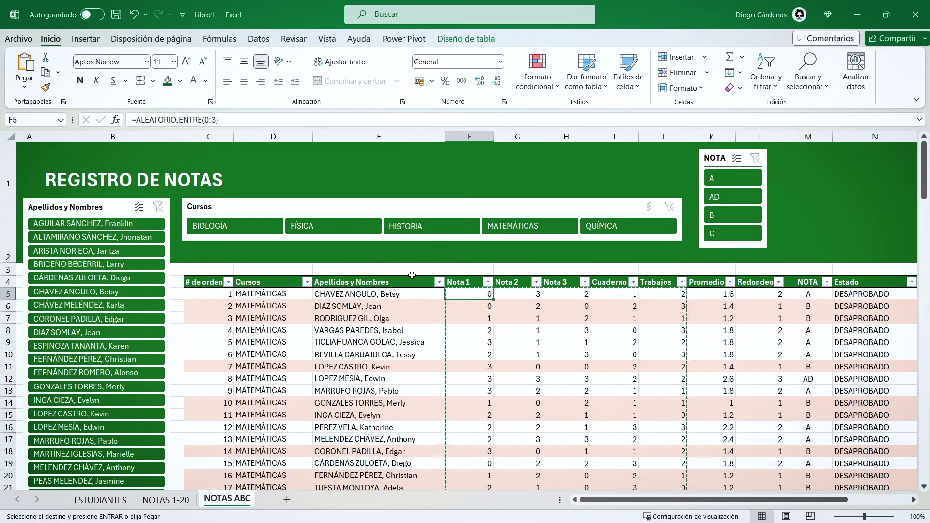
click(24, 88)
click(23, 181)
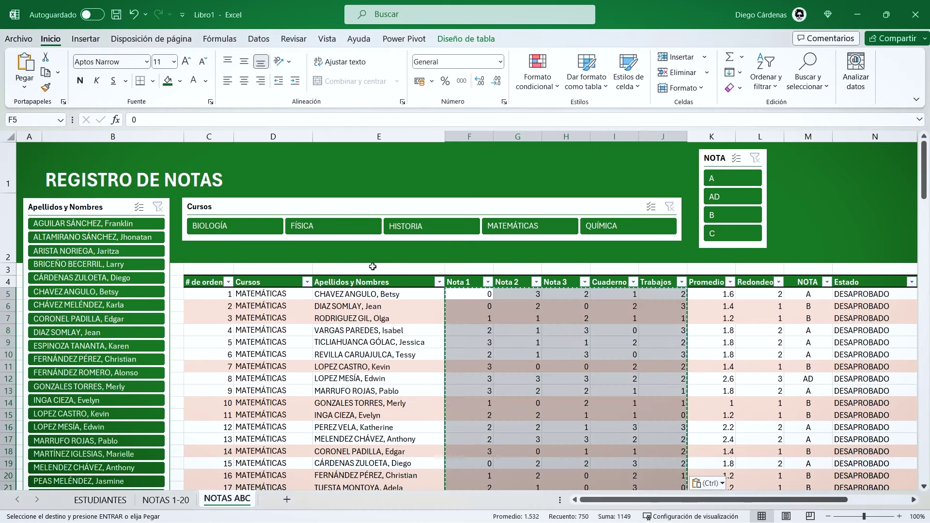
- Filter the table with the NOTA slicer by AD, B, C and A in turn
click(615, 342)
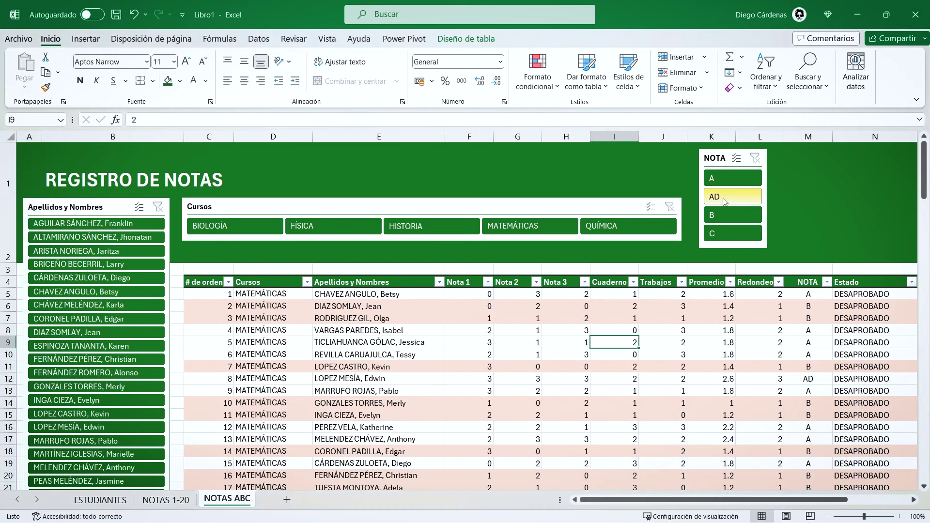
click(726, 198)
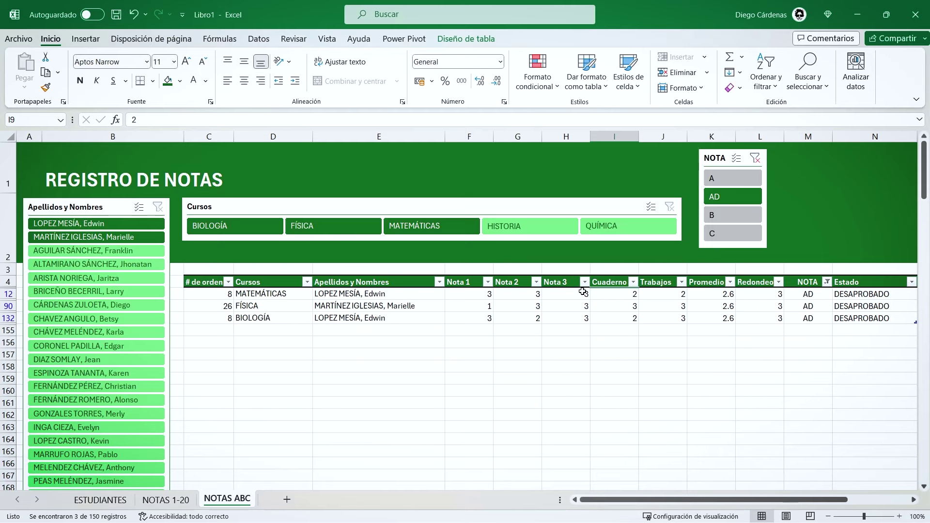
click(728, 218)
scroll(722, 262, down, 1)
scroll(722, 262, up, 1)
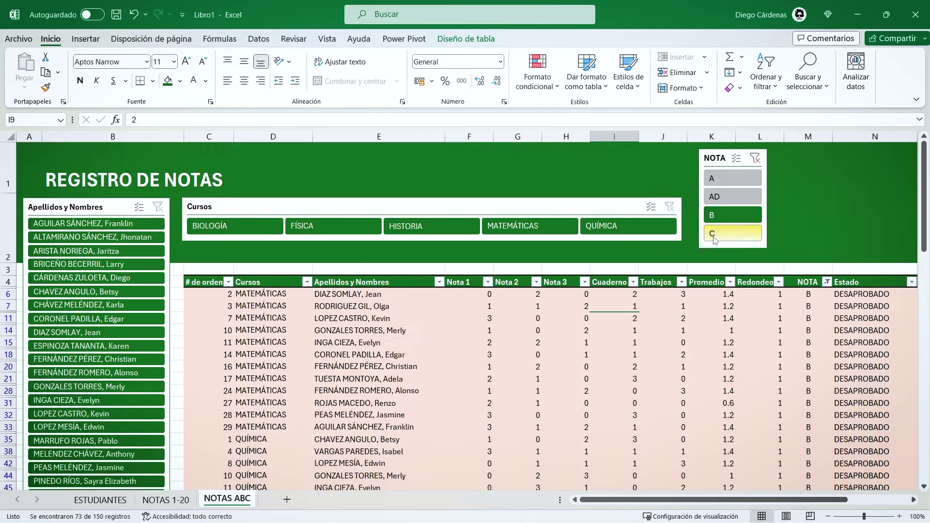
click(731, 234)
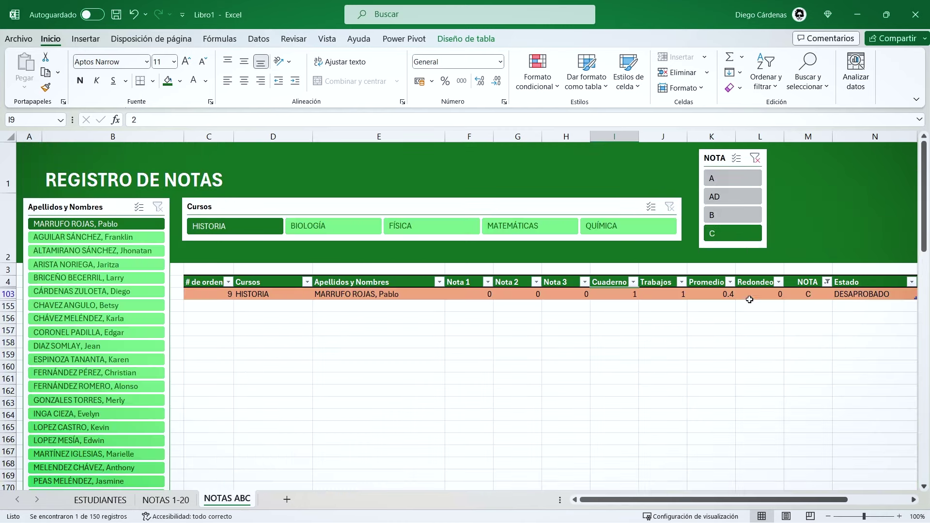
click(728, 179)
scroll(713, 318, down, 3)
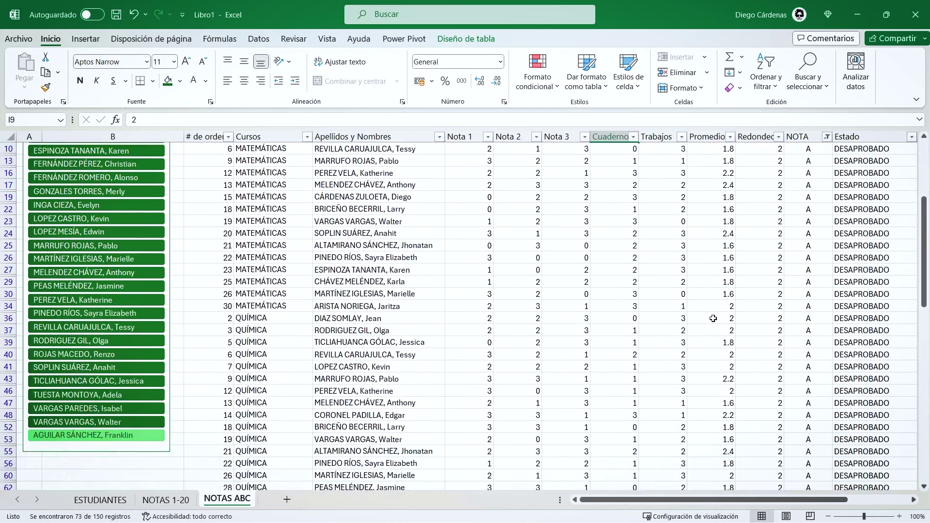
scroll(713, 318, up, 3)
- Filter Cursos to MATEMÁTICAS and QUÍMICA, then clear both slicer filters and check N5's Estado formula
click(499, 228)
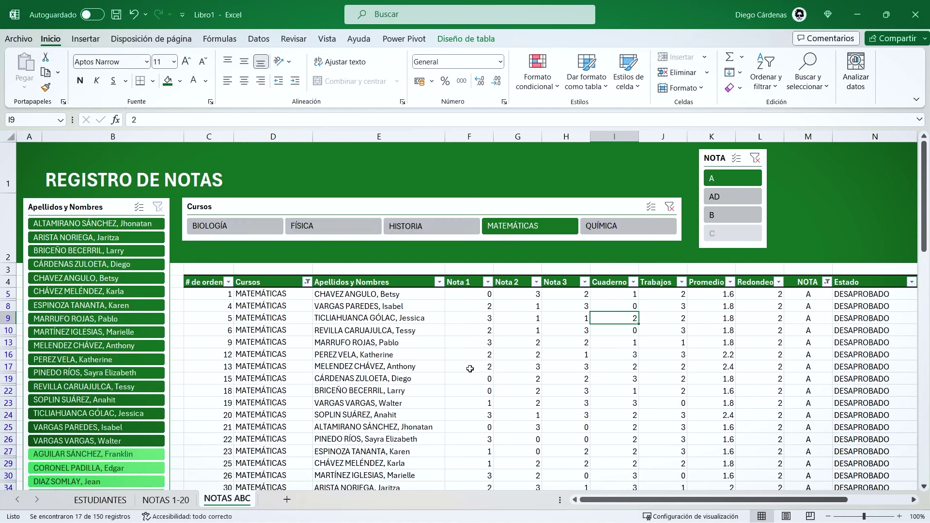
click(610, 227)
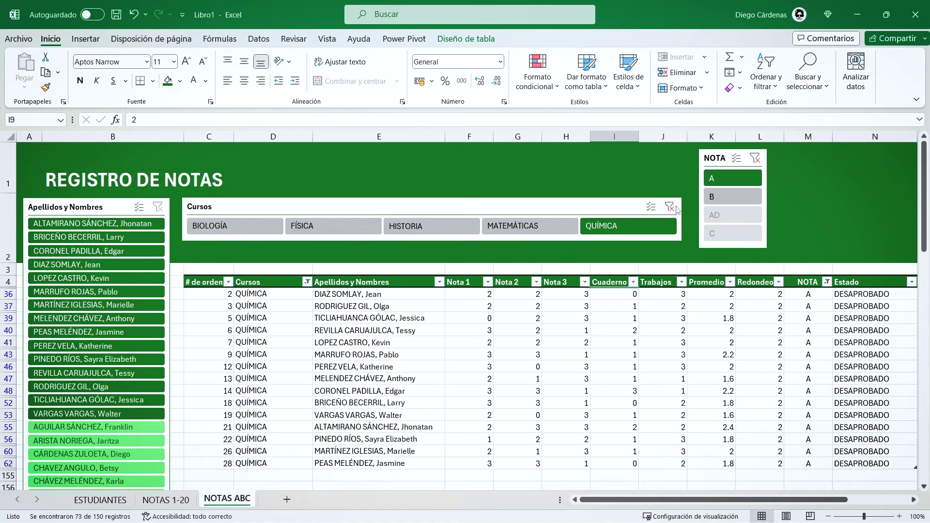
click(673, 207)
click(754, 158)
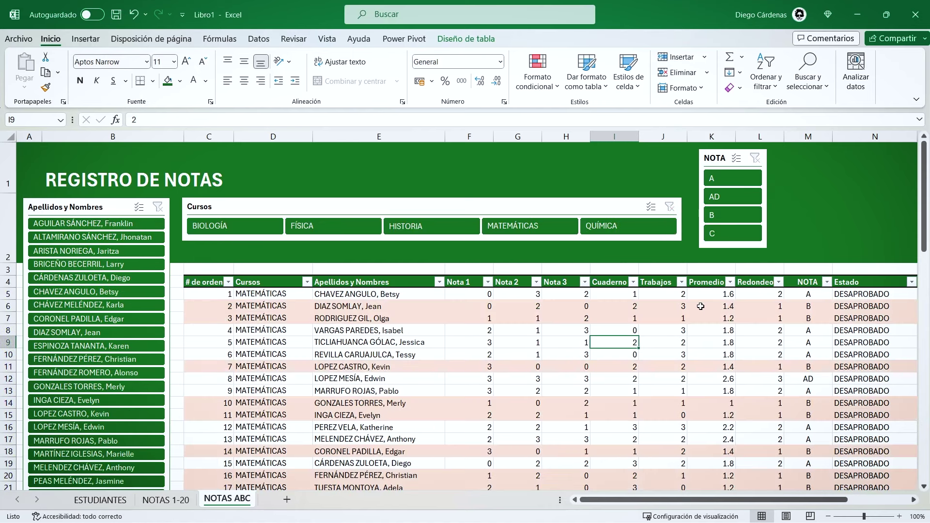
click(847, 290)
drag(767, 499, 803, 492)
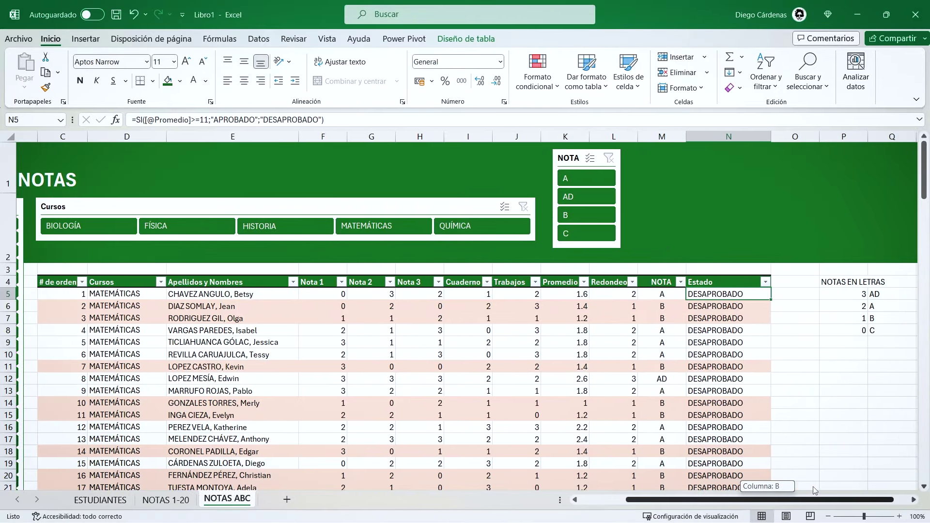
- Delete the Estado column next to the letter grades in column M
click(648, 294)
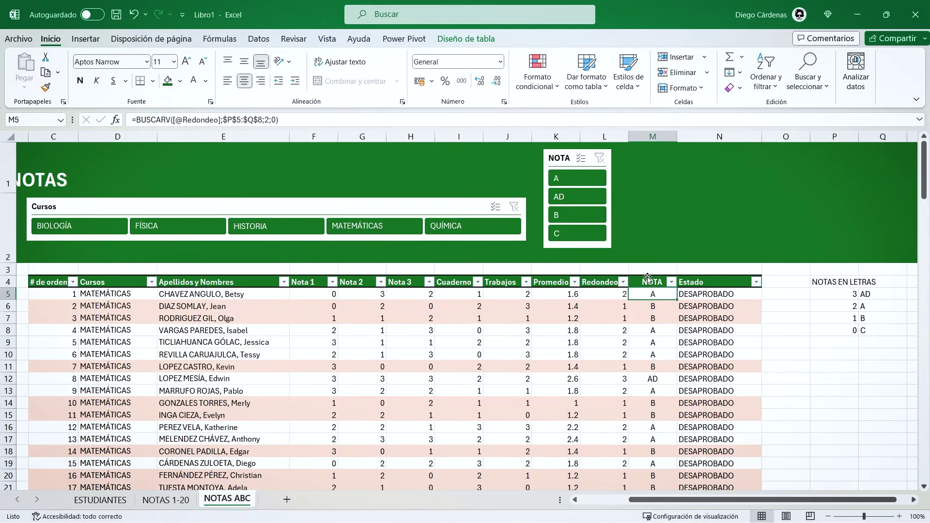
drag(652, 295, 656, 442)
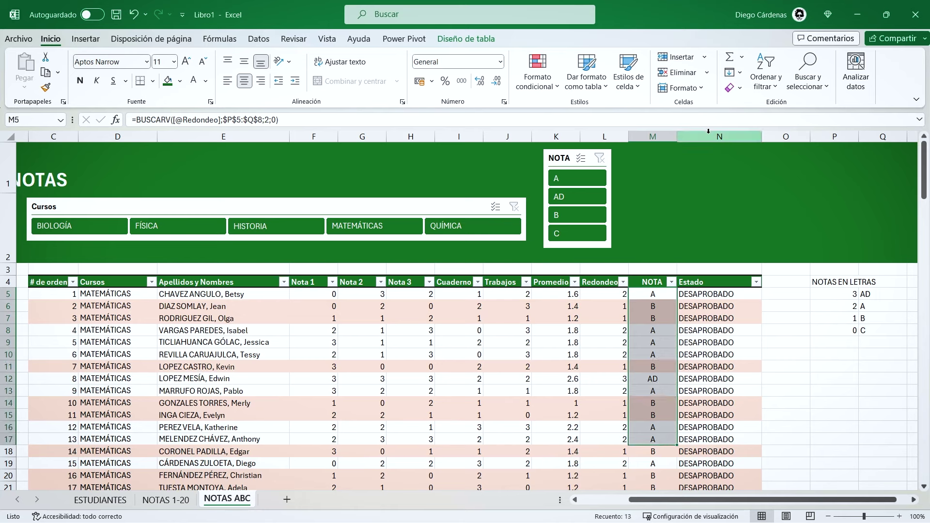
right_click(710, 136)
click(740, 273)
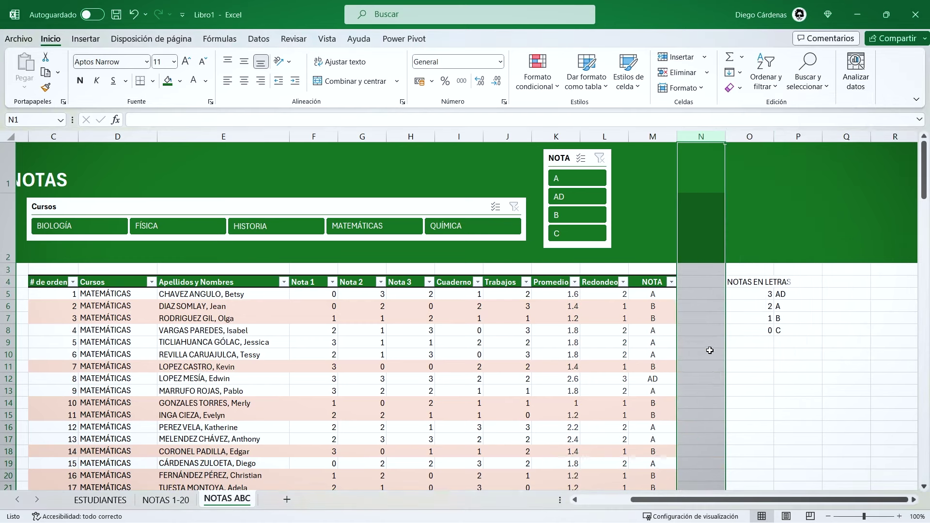
click(649, 306)
- Move the NOTA slicer above the NOTA column and hide the Redondeo column
scroll(666, 314, left, 3)
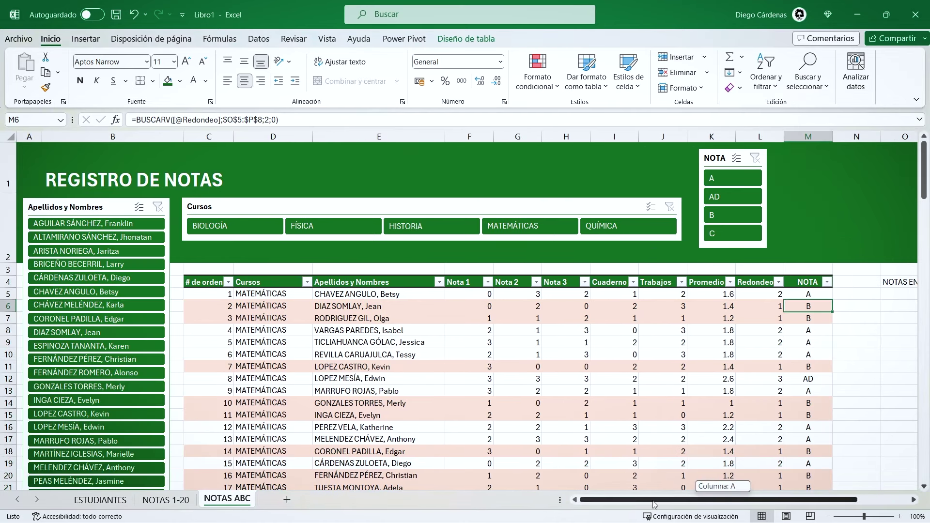
drag(714, 162, 780, 165)
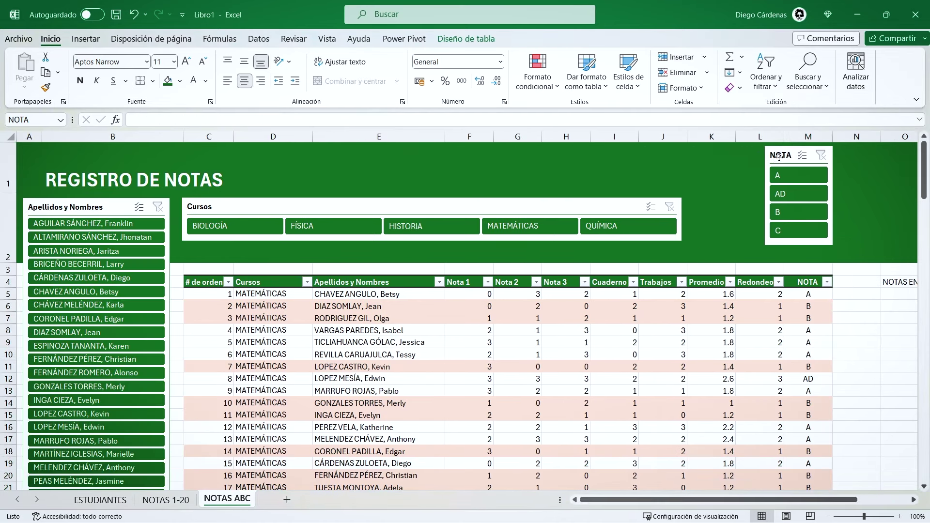
click(754, 142)
right_click(753, 141)
click(795, 347)
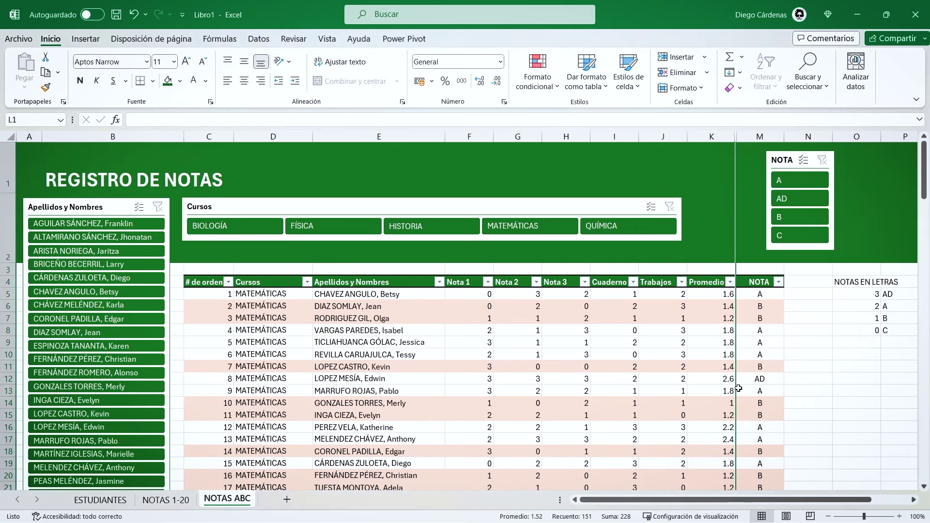
- Shift the NOTA slicer left so it sits just above the table's right end
drag(788, 160, 736, 163)
click(521, 316)
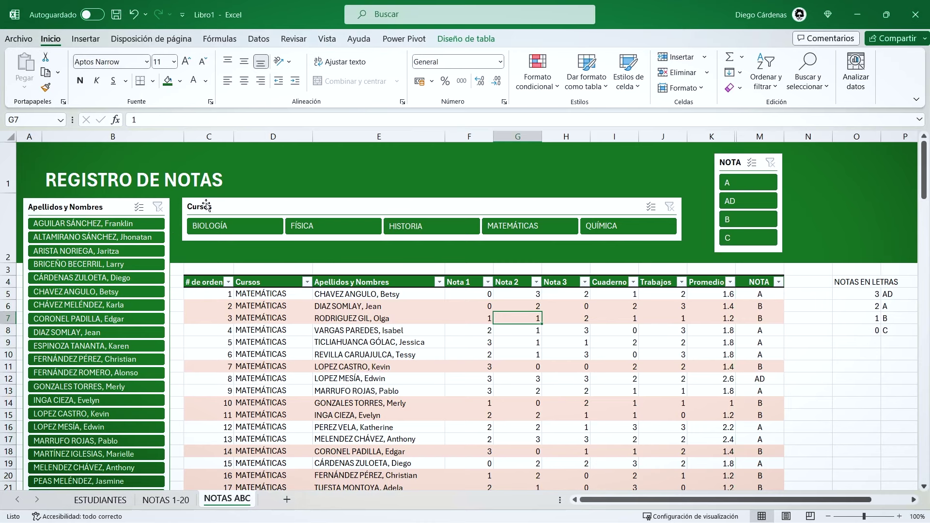
drag(774, 294, 761, 429)
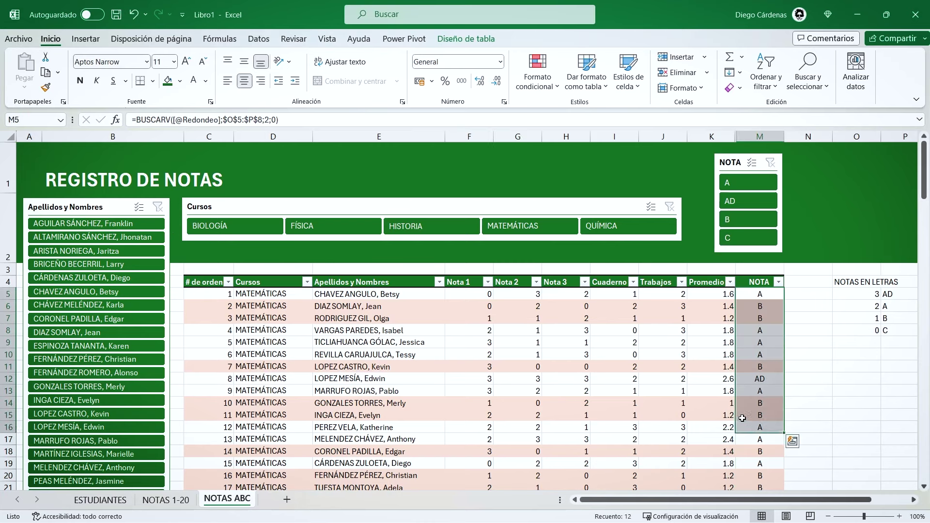
click(632, 355)
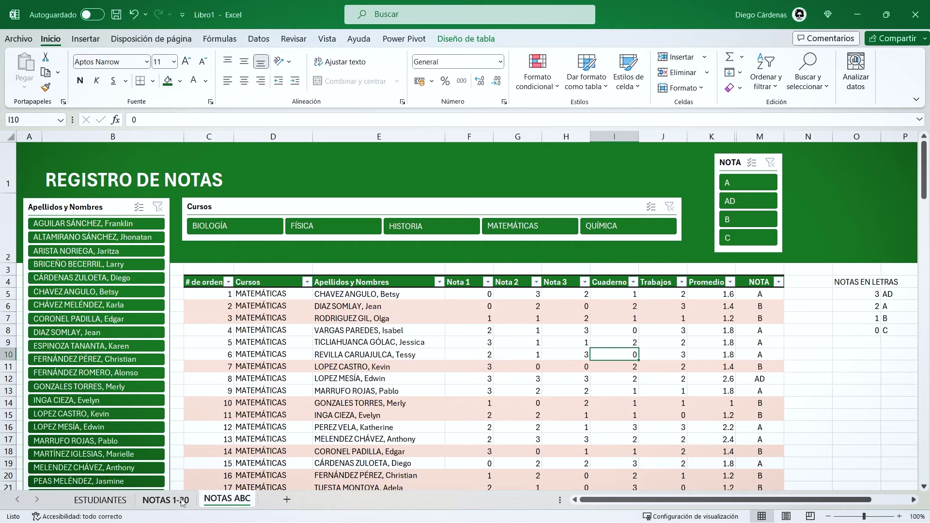
click(166, 500)
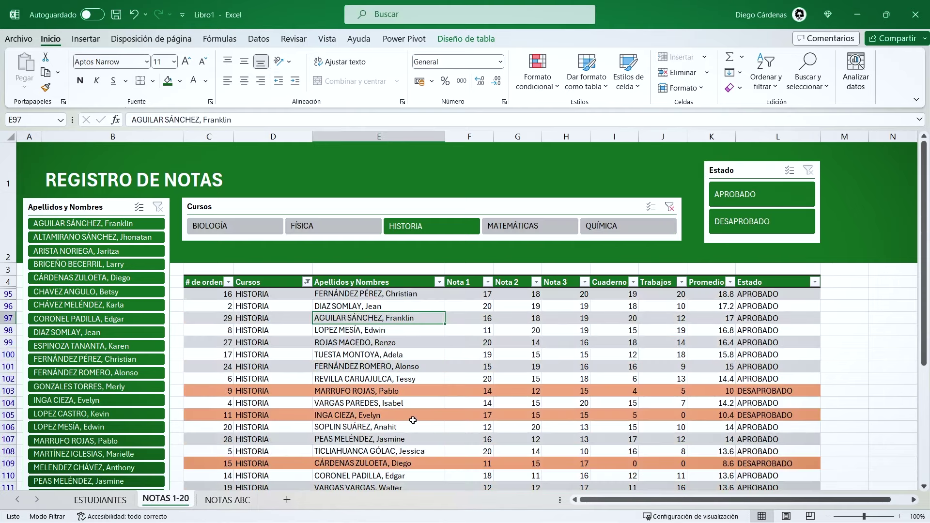
click(227, 498)
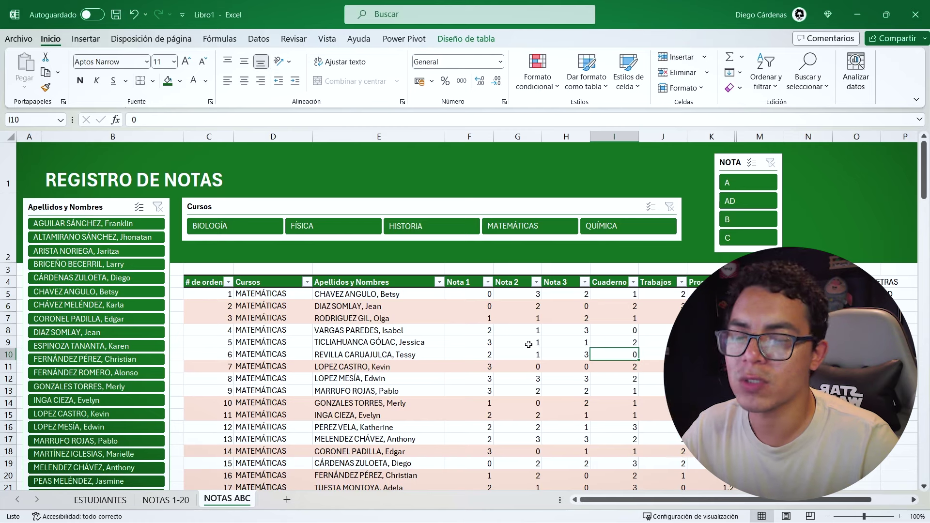
click(398, 305)
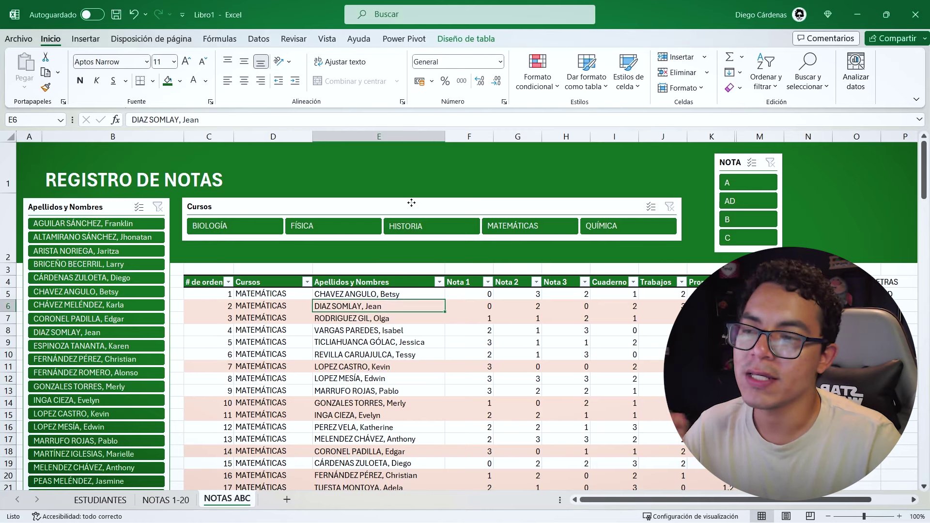
drag(405, 206, 412, 208)
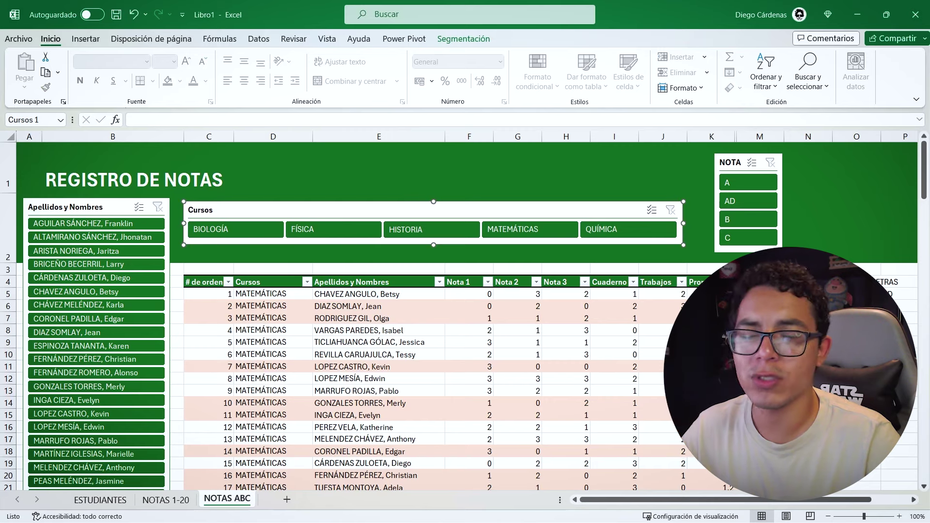
click(711, 293)
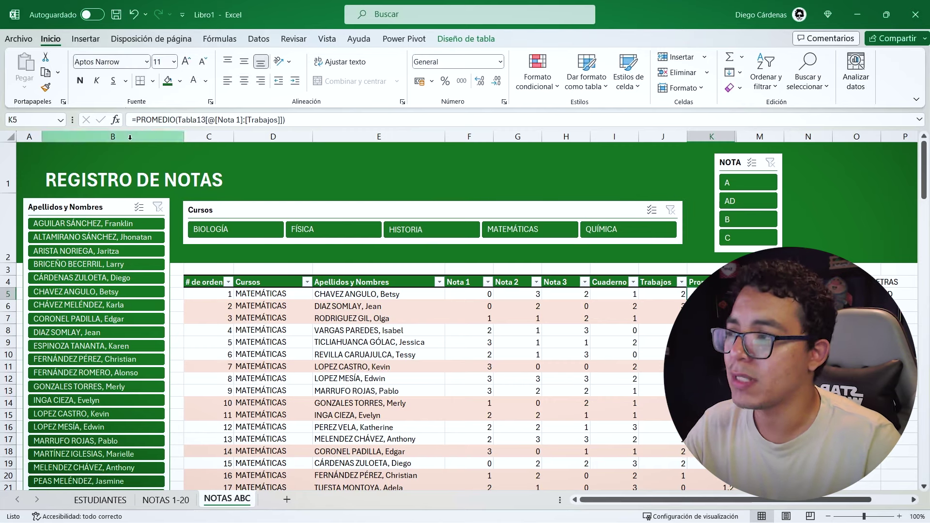
click(115, 119)
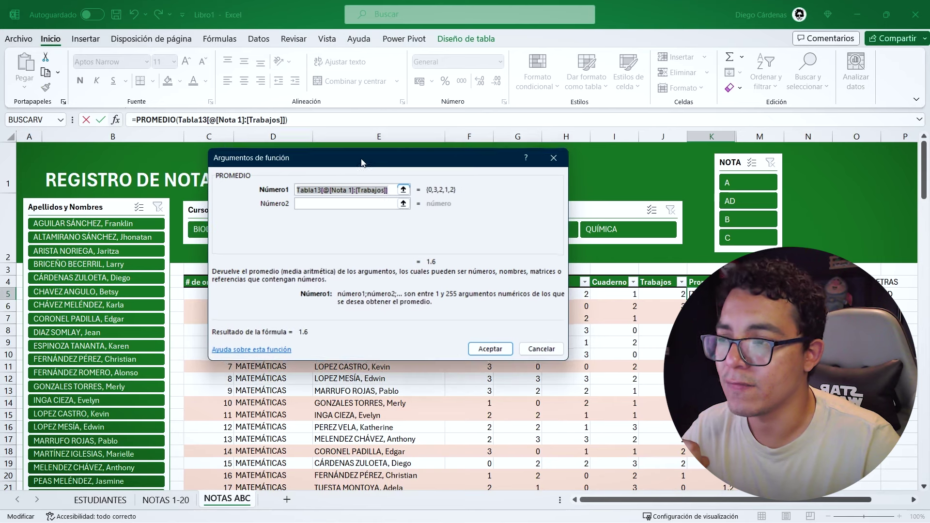
key(Return)
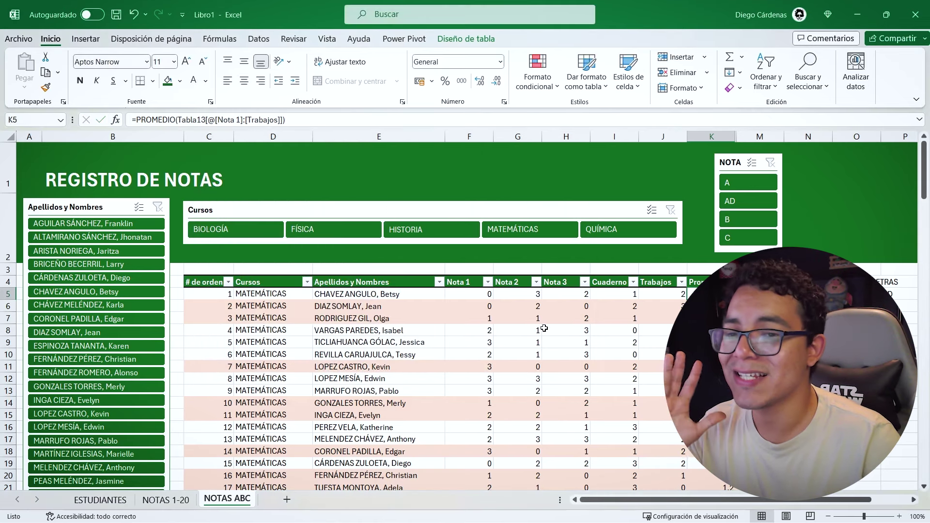